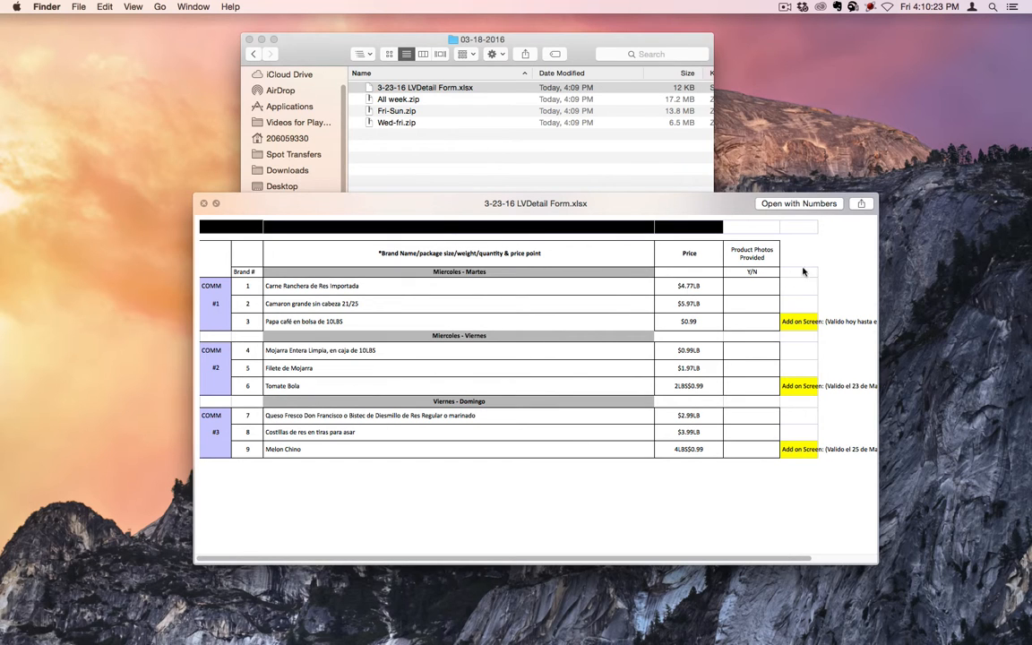
Close the file preview and open 3-23-16 LVDetail Form.xlsx in Numbers
key(space)
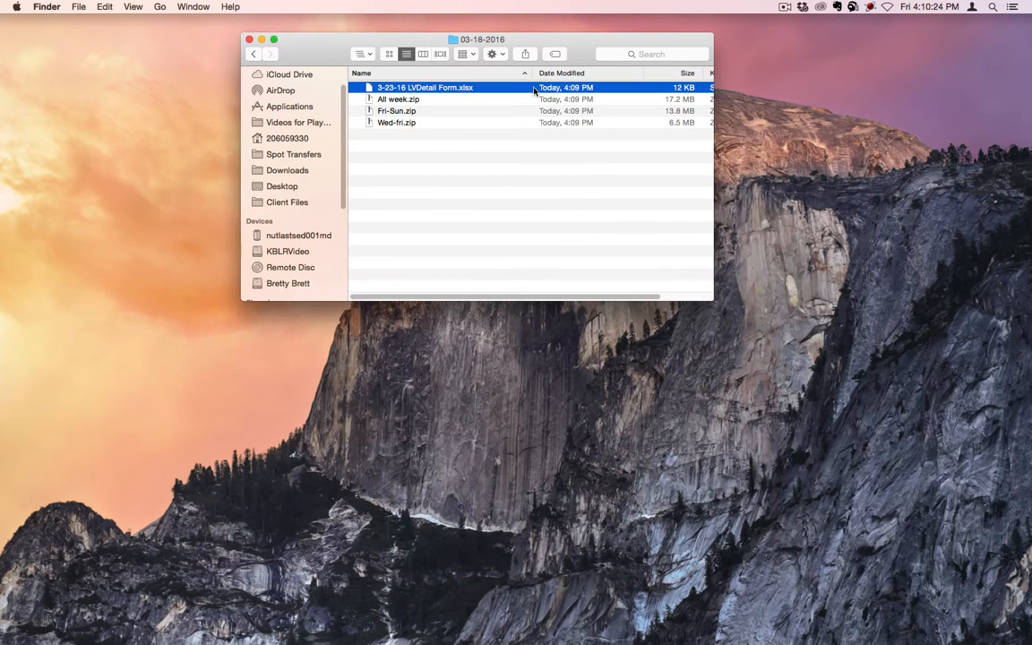
right_click(426, 90)
mouse_move(537, 105)
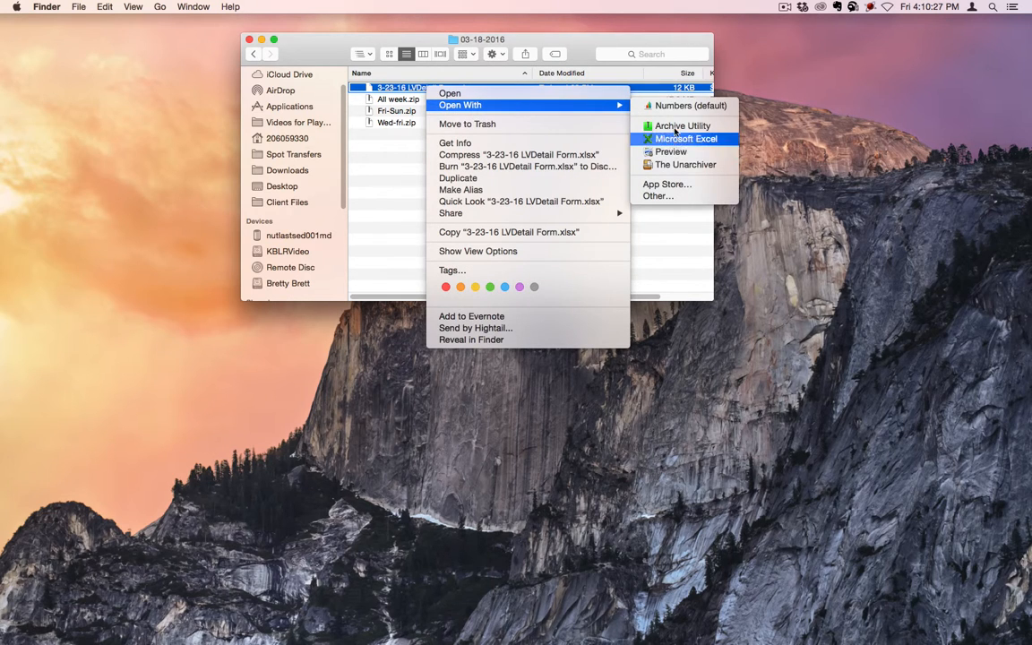
click(684, 106)
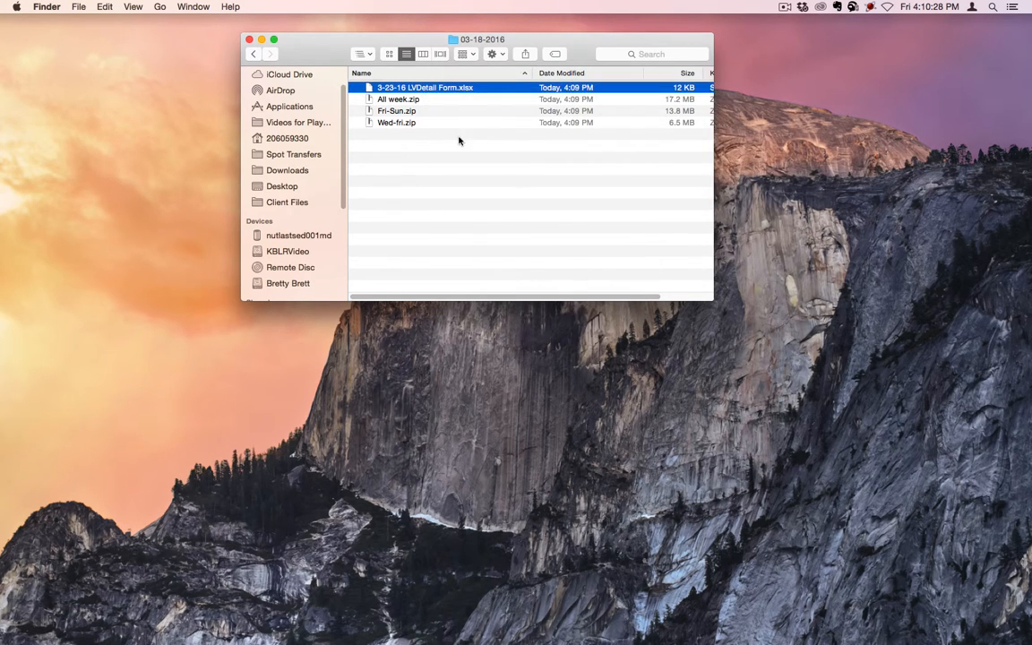
Trace the project's folder path from Client Files through Cardenas to 03-18-2016 and highlight its three zip archives
click(397, 121)
shift+click(401, 100)
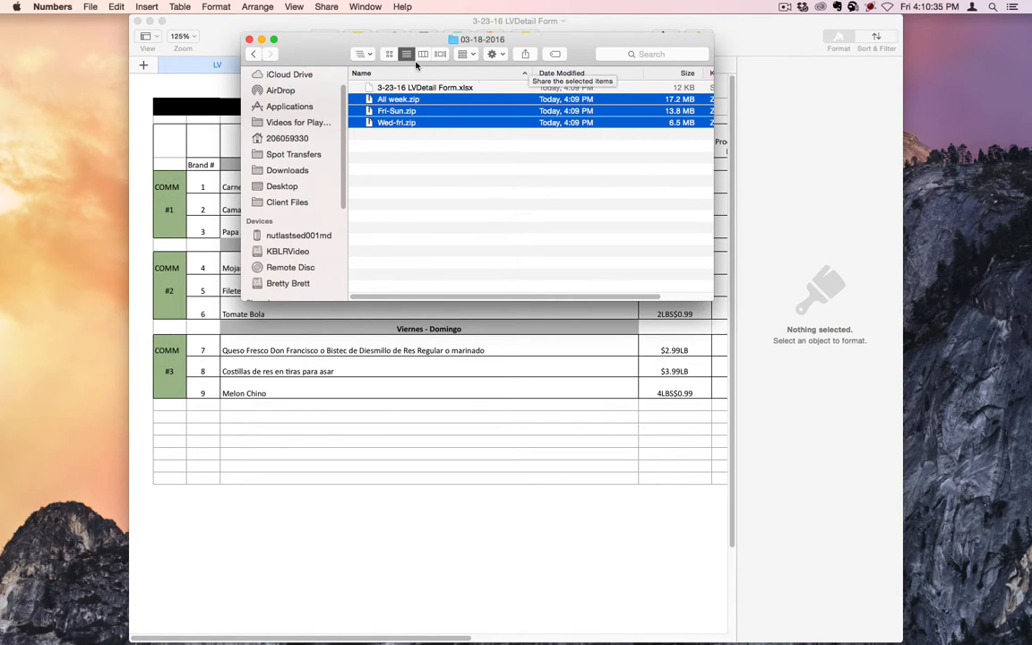
click(256, 55)
click(257, 56)
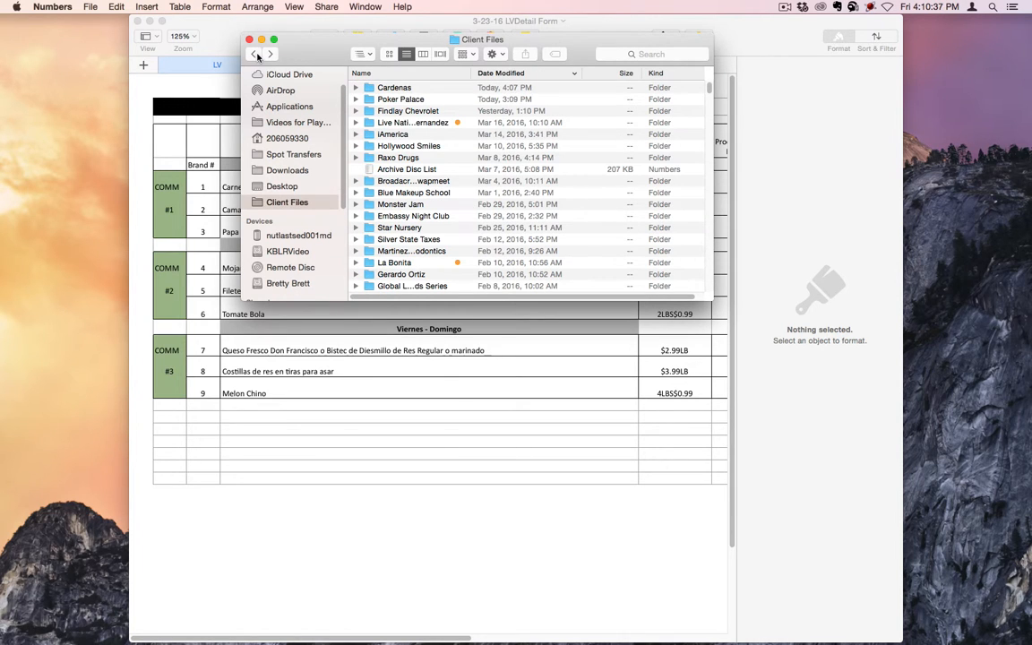
click(306, 255)
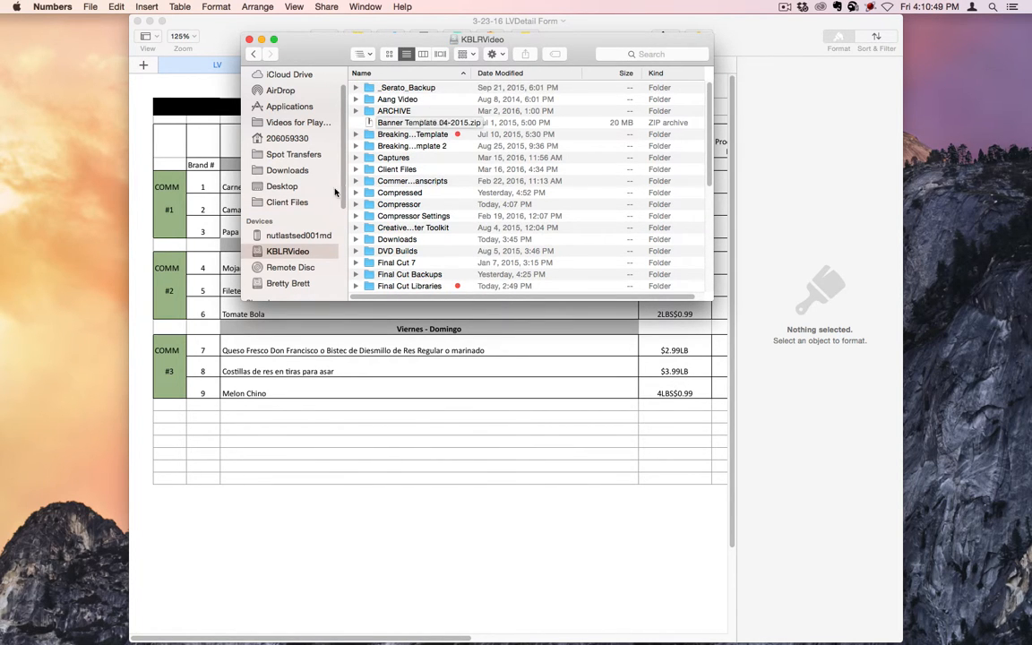
click(286, 203)
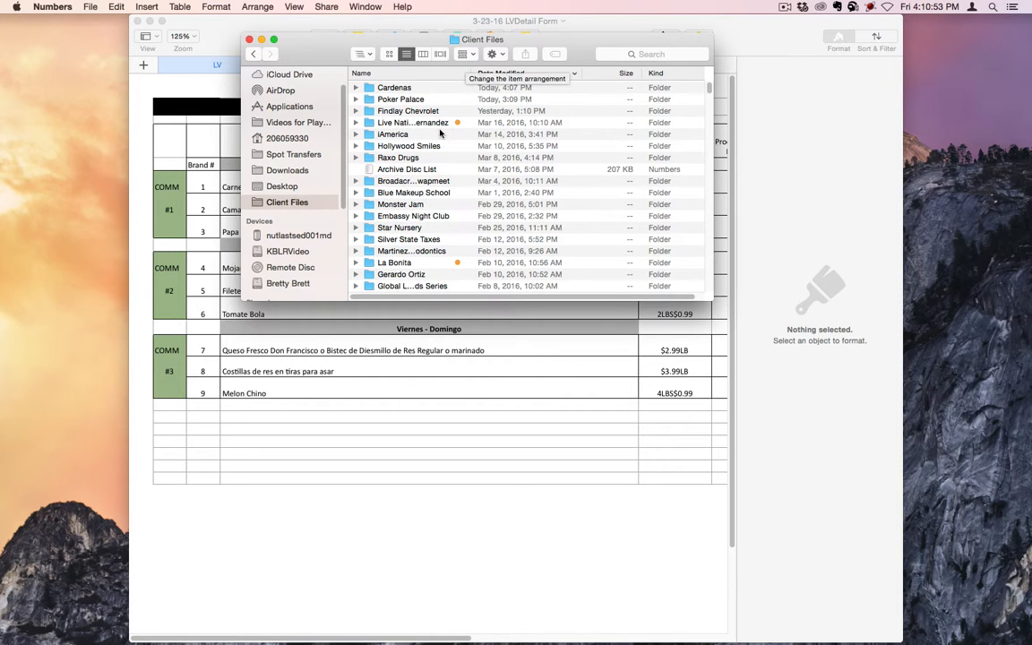
double_click(385, 87)
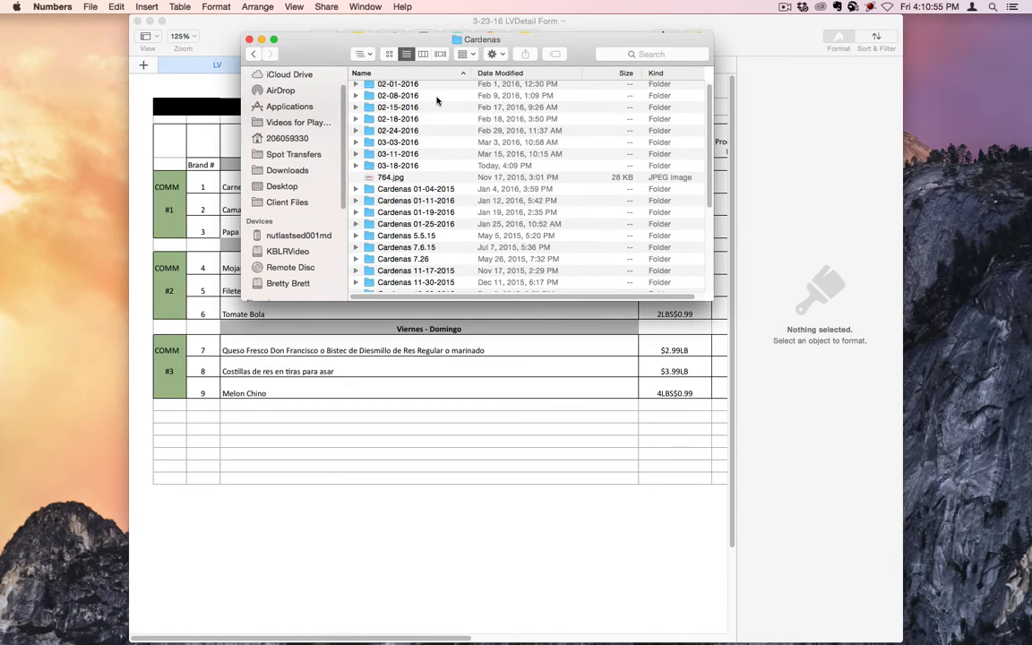
double_click(397, 166)
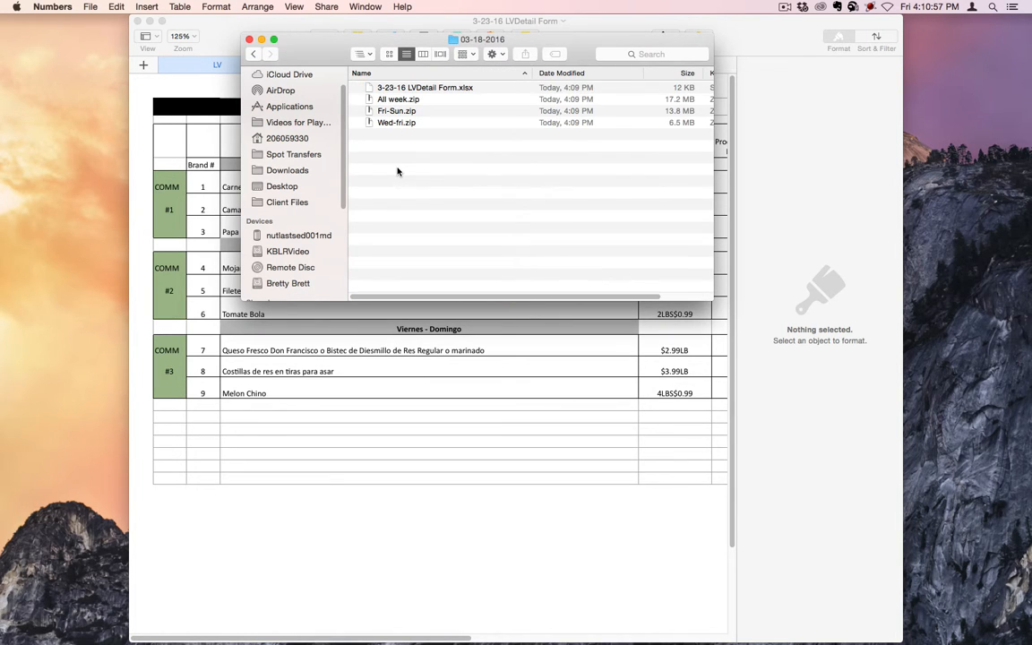
click(394, 101)
shift+click(397, 122)
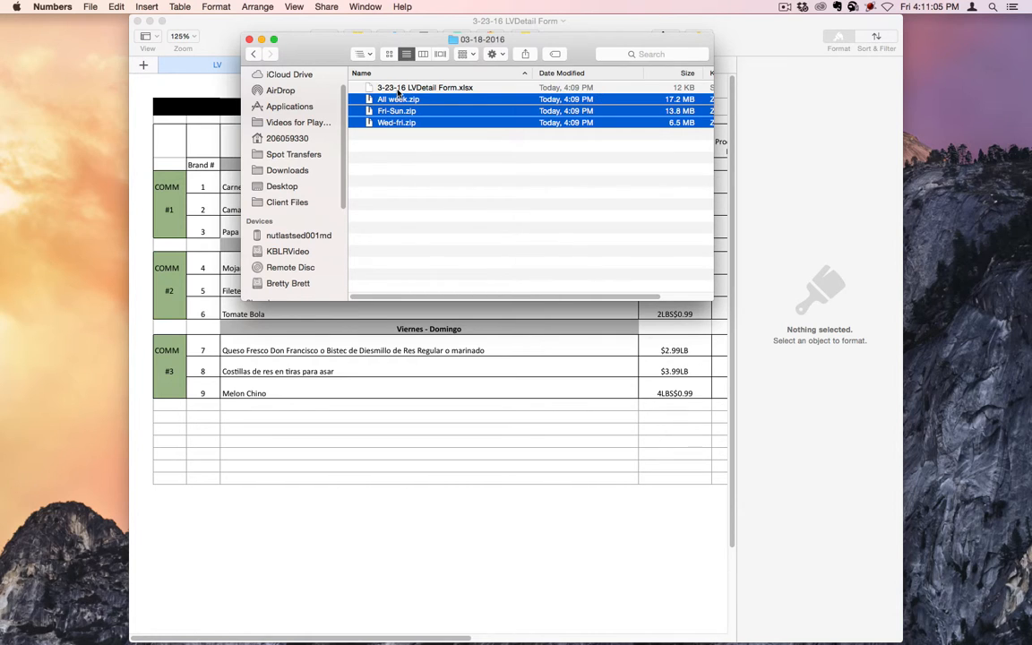
Rename the 03-18-2016 folder inside Cardenas as 03-23-2016
click(254, 54)
click(388, 165)
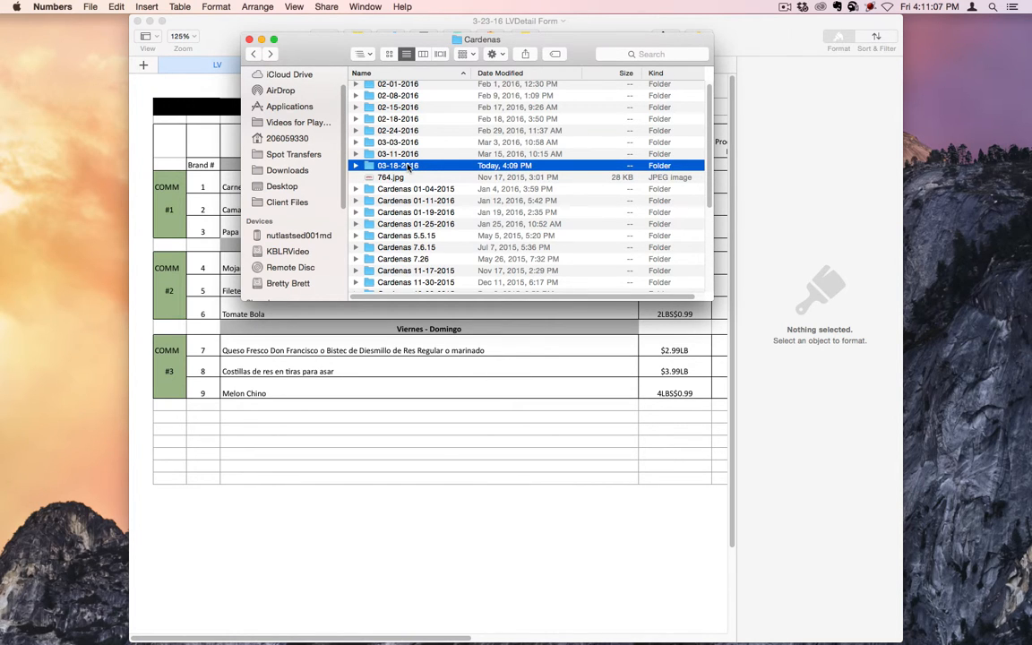
click(394, 166)
key(BackSpace)
key(BackSpace)
text(23)
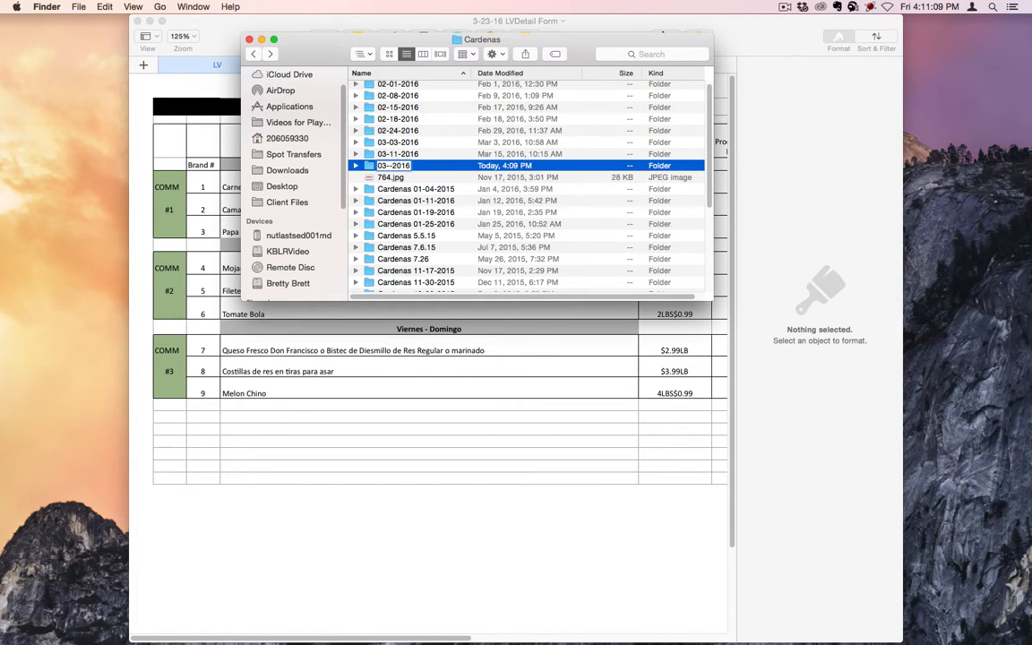
key(Return)
Extract All week.zip, Fri-Sun.zip and Wed-fri.zip inside the 03-23-2016 folder
key(super+Down)
click(403, 98)
shift+click(401, 122)
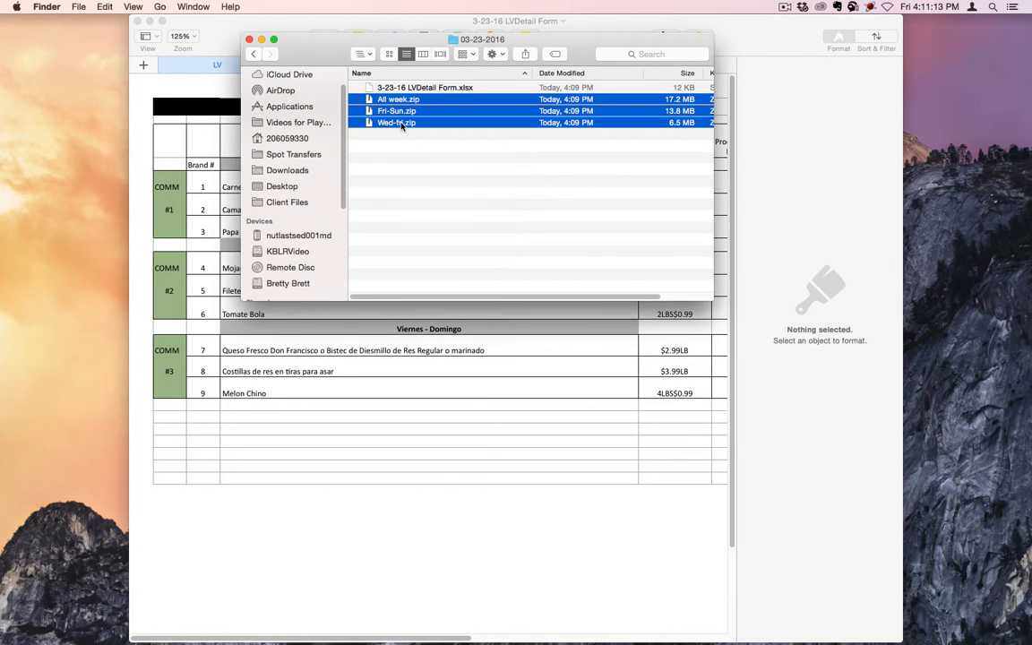
key(super+Down)
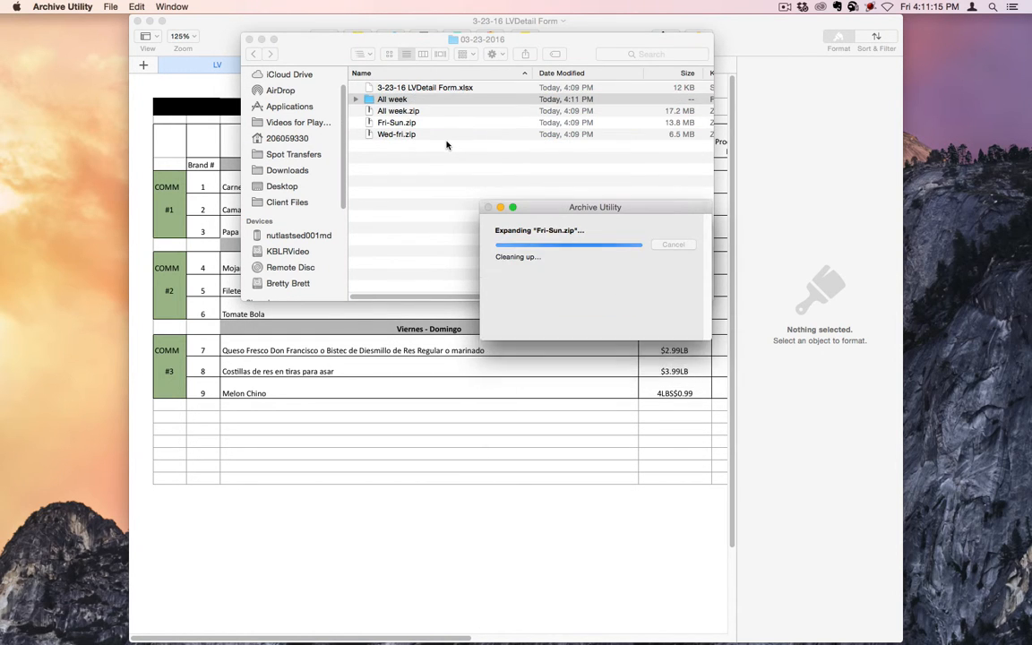
Permanently delete the three zip archives from the 03-23-2016 folder, keeping the extracted folders
click(389, 156)
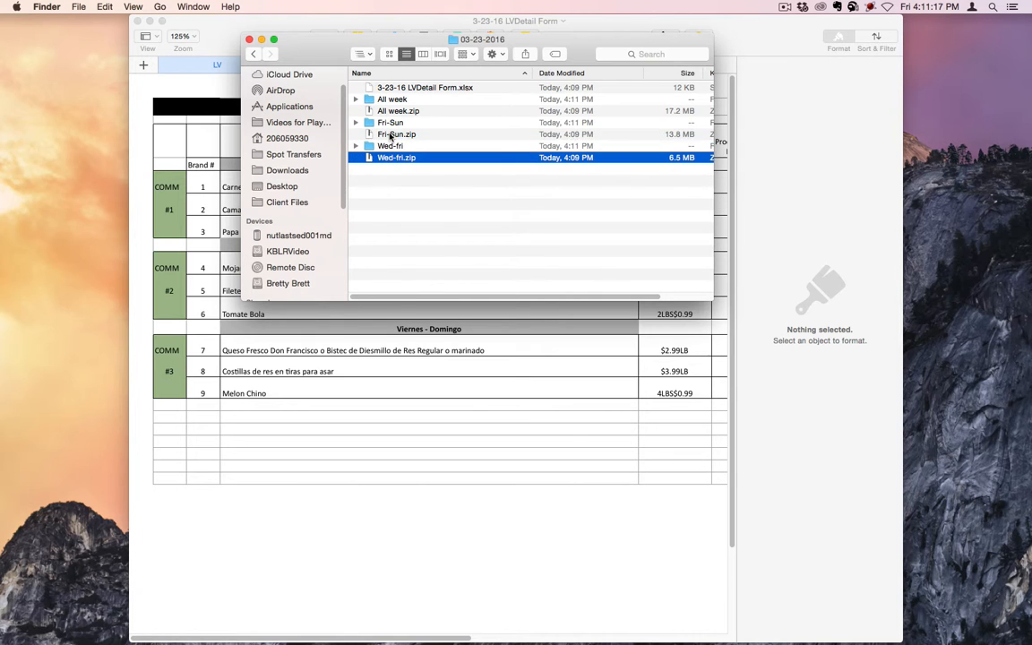
super+click(390, 134)
super+click(396, 111)
key(super+alt+BackSpace)
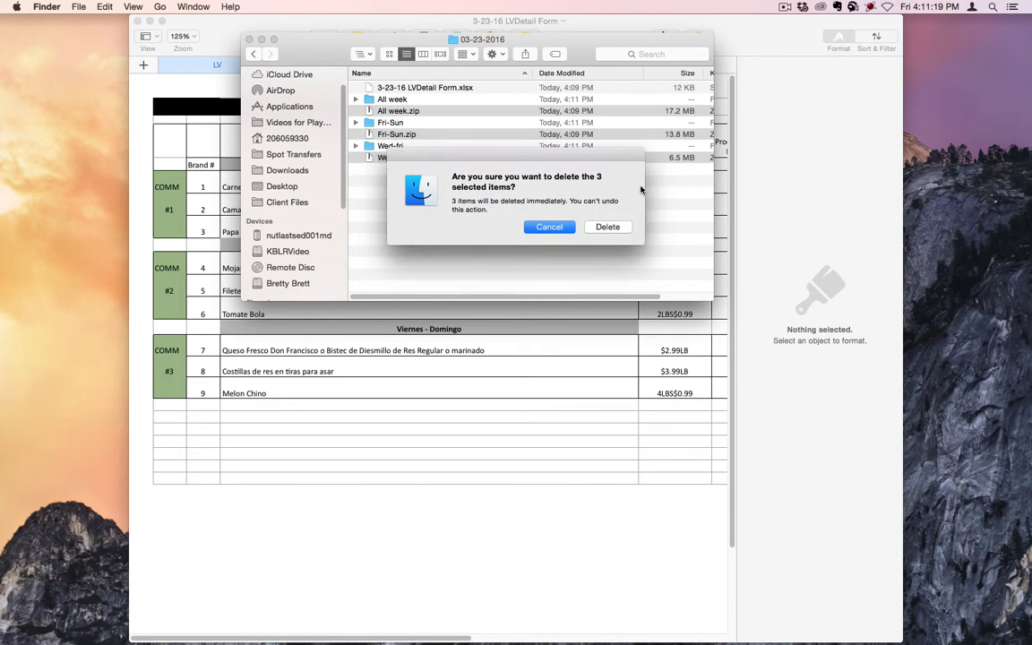
click(609, 229)
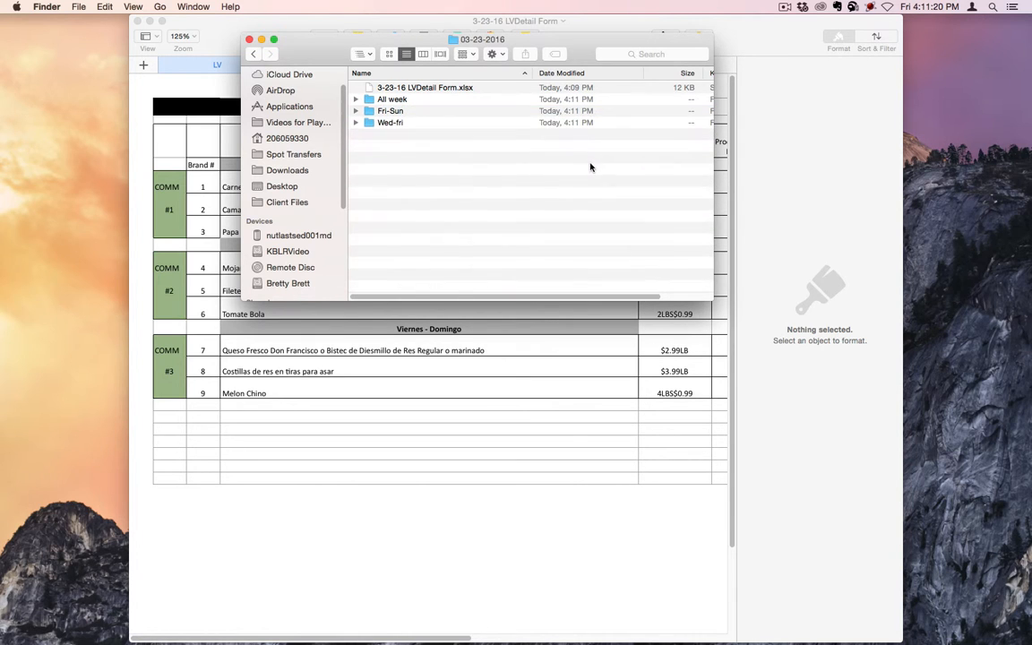
Expand the All week, Fri-Sun and Wed-fri folders and select the four Fri-Sun images
click(355, 122)
click(356, 111)
click(355, 98)
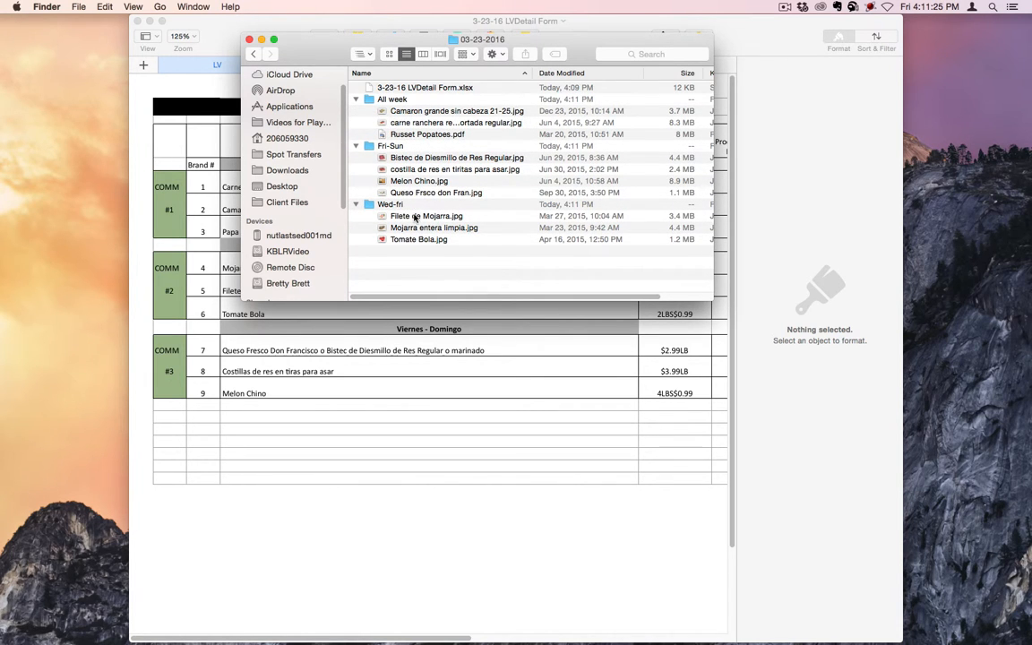
click(436, 159)
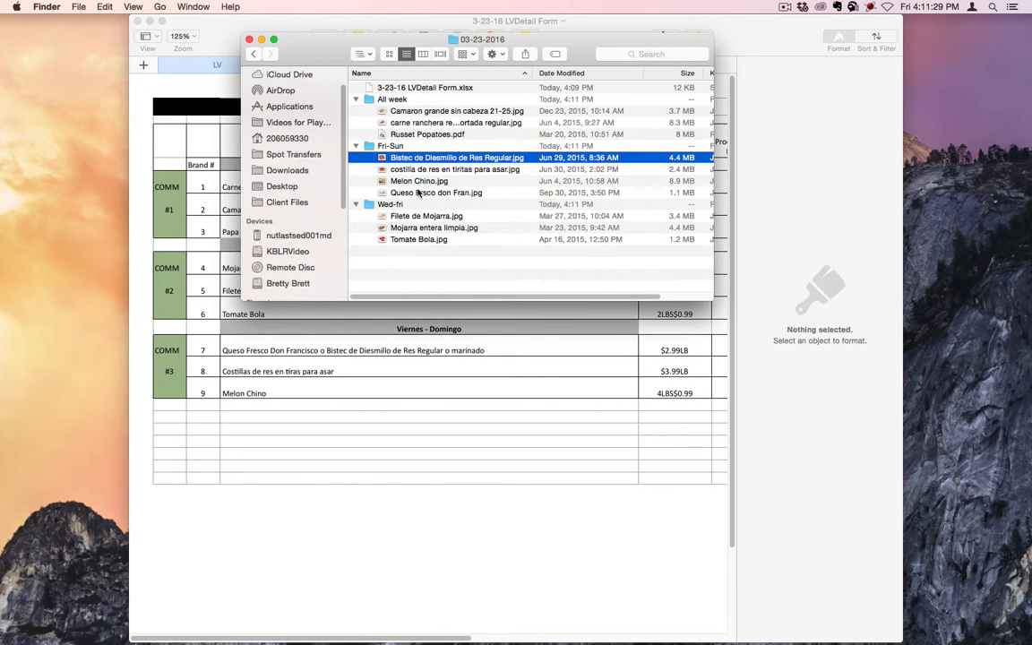
shift+click(417, 194)
Open the two JPG images and Russet Popatoes.pdf from the All week folder together in Photoshop
drag(376, 134, 381, 109)
drag(413, 43, 624, 147)
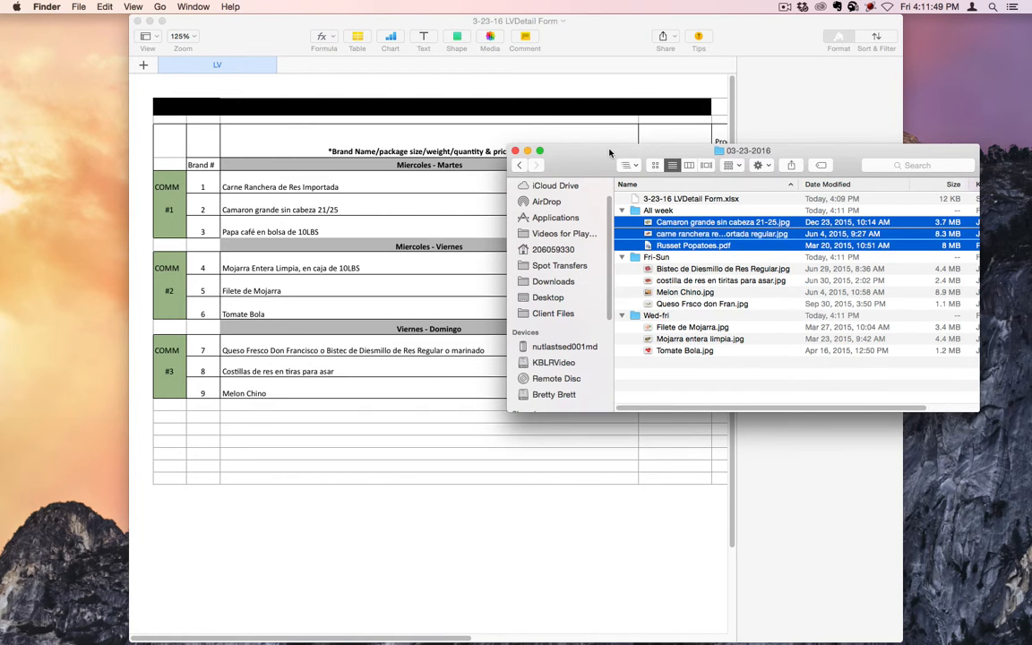
drag(611, 154, 376, 63)
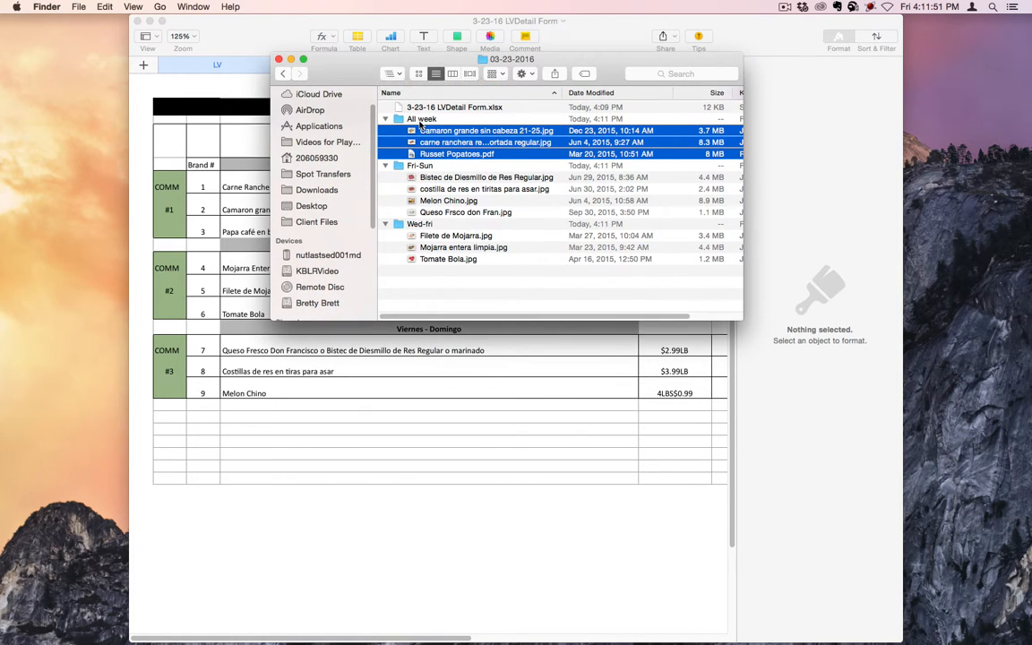
right_click(439, 137)
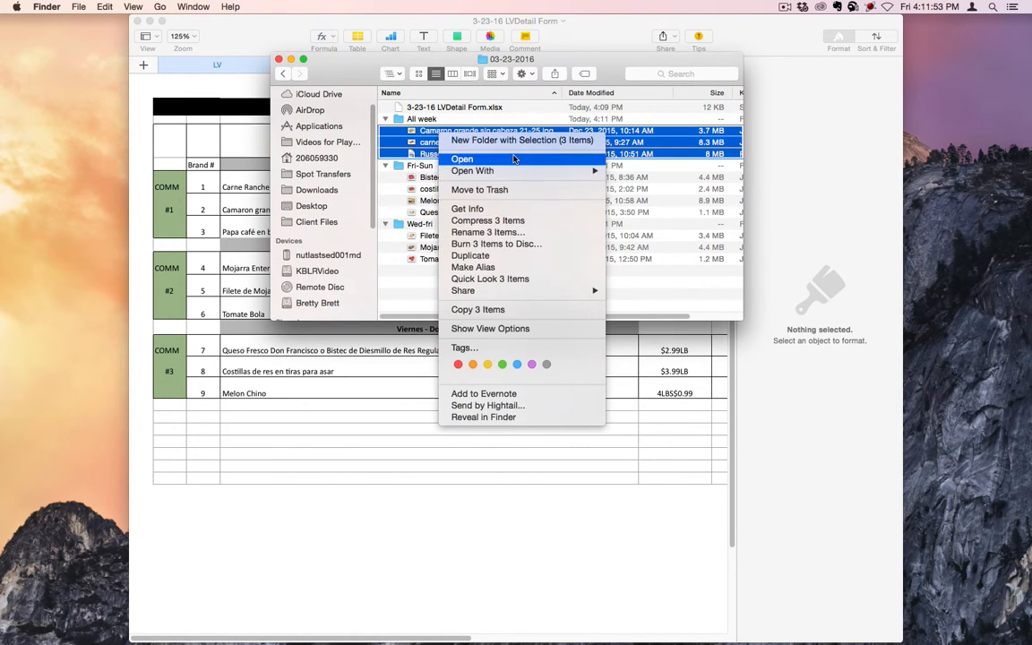
mouse_move(511, 170)
click(697, 207)
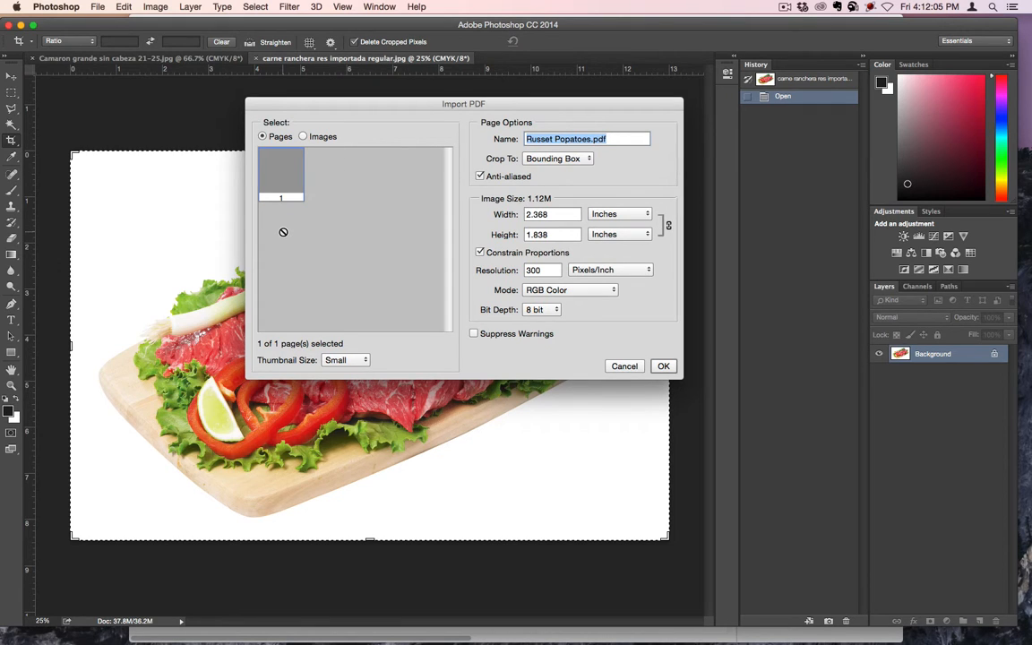
Import Russet Popatoes.pdf with a width of 1920 pixels and a resolution of 72 pixels/inch
click(633, 214)
click(618, 203)
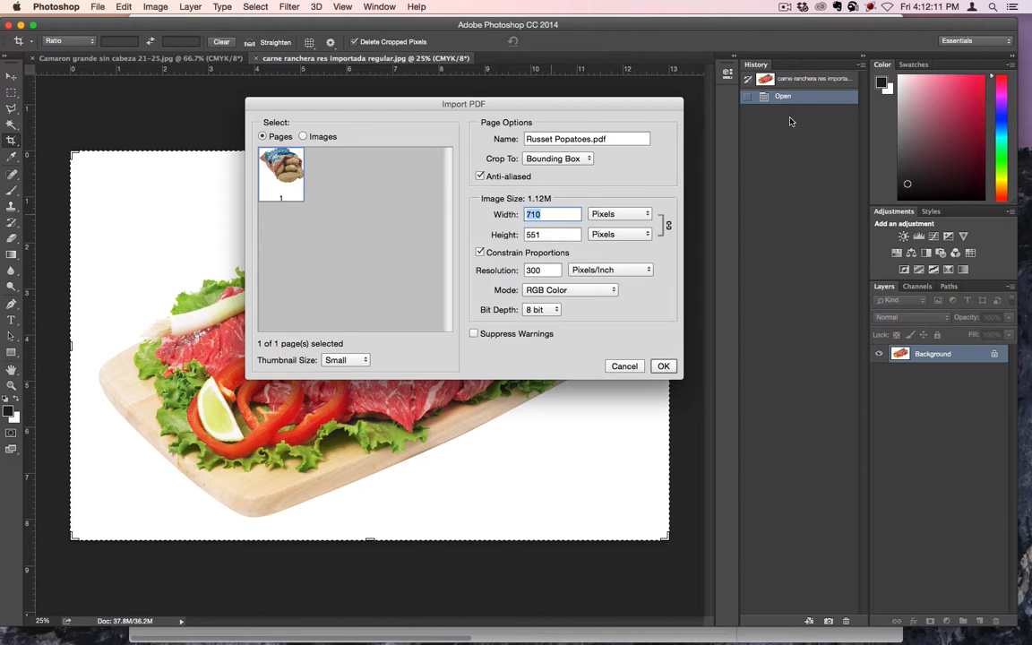
text(1920)
key(Tab)
key(Tab)
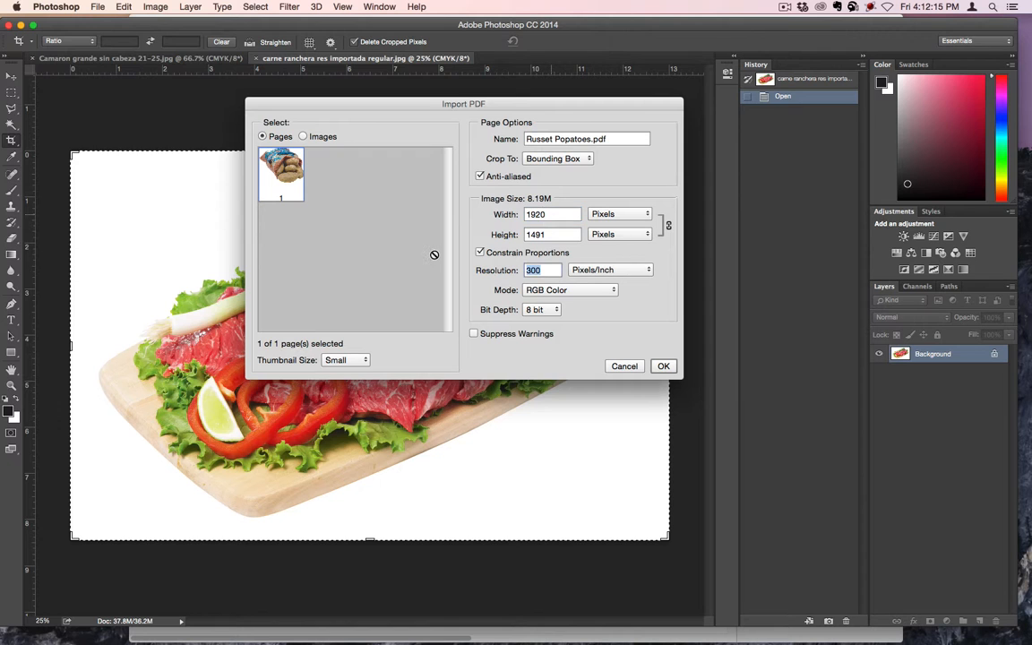
text(72)
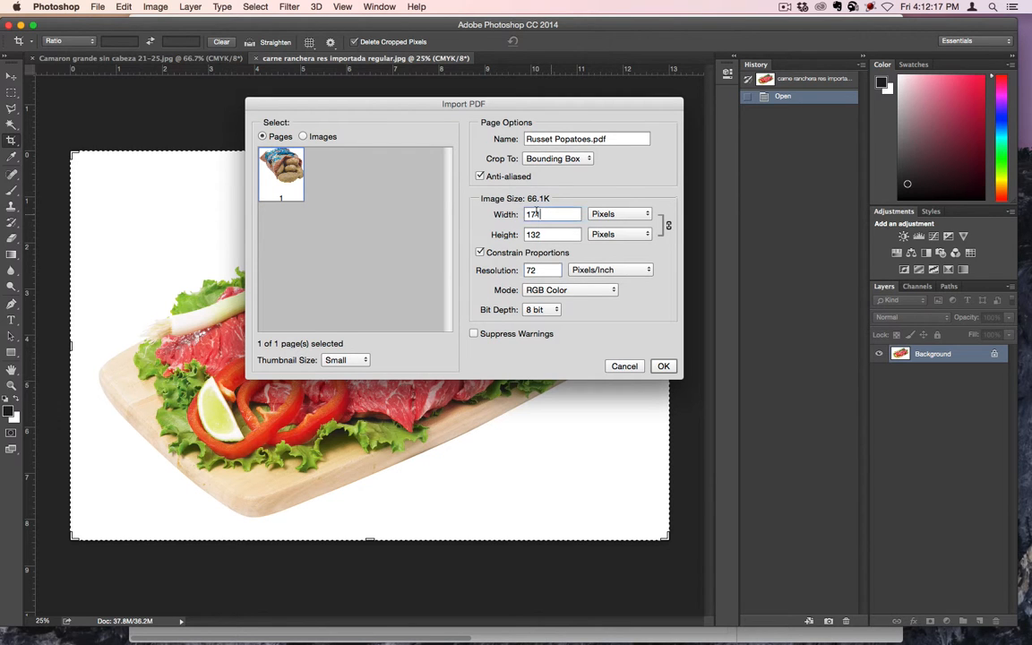
key(shift+Tab)
key(shift+Tab)
text(1920)
key(Return)
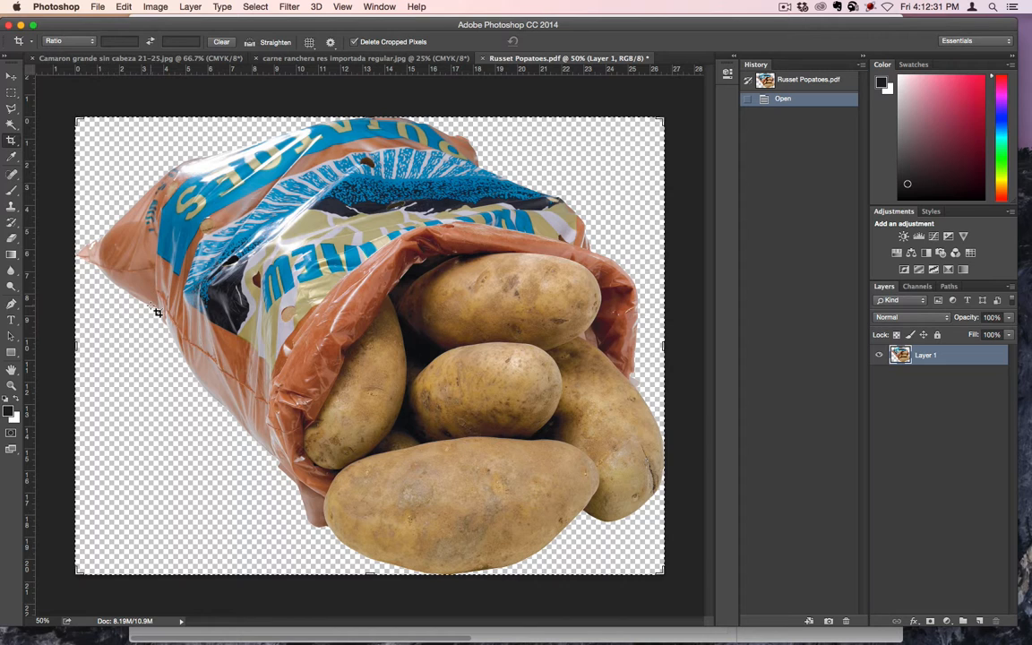
Check the potato image's color mode and start saving it as a copy in PNG format
click(156, 6)
mouse_move(166, 23)
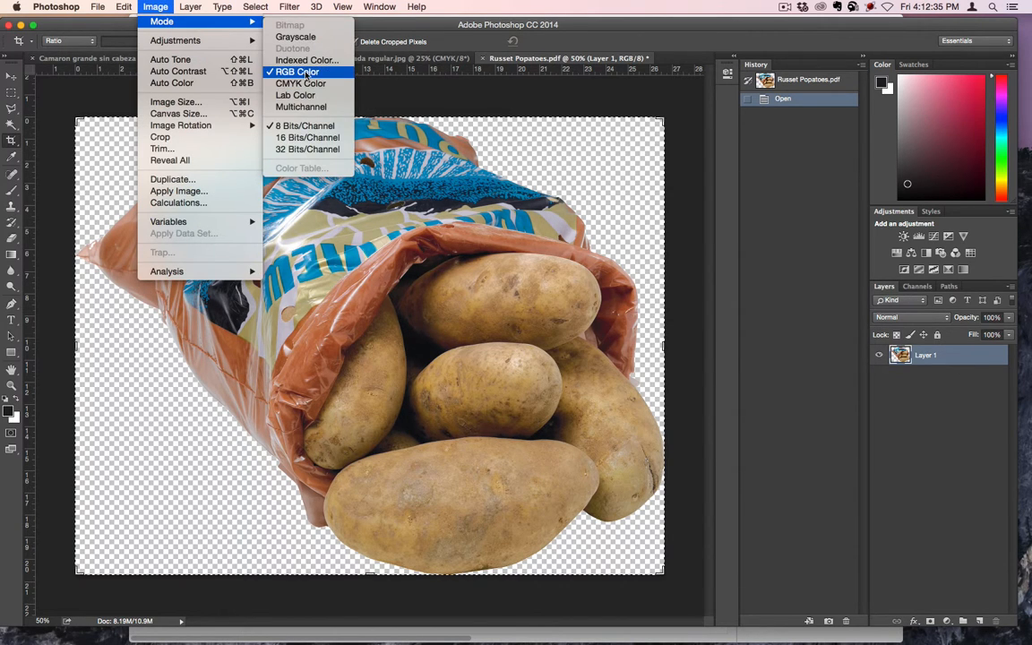
mouse_move(98, 6)
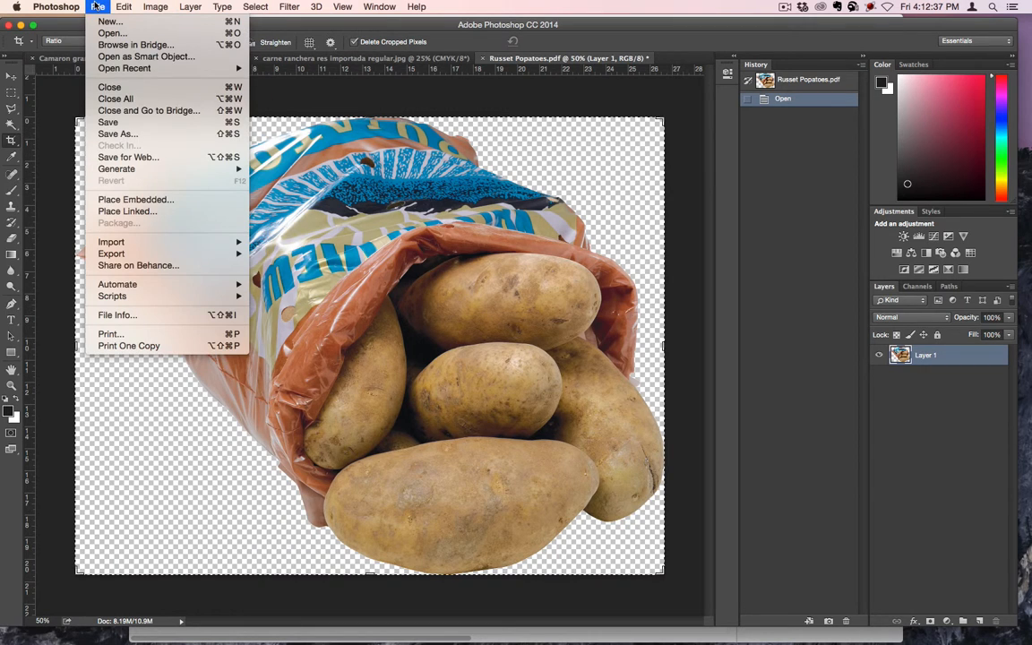
click(121, 134)
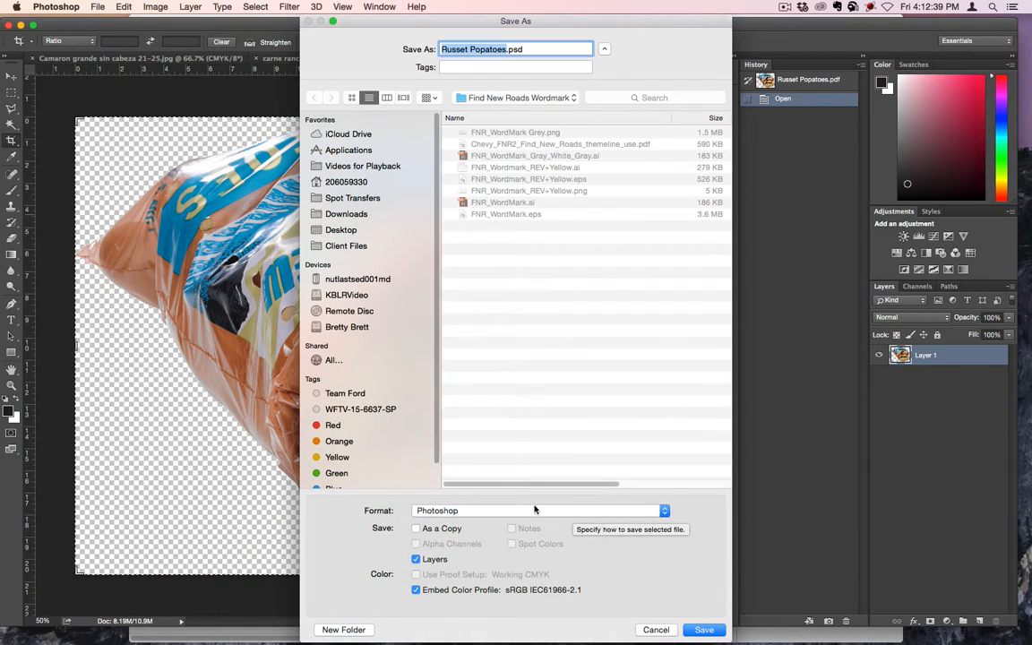
click(535, 572)
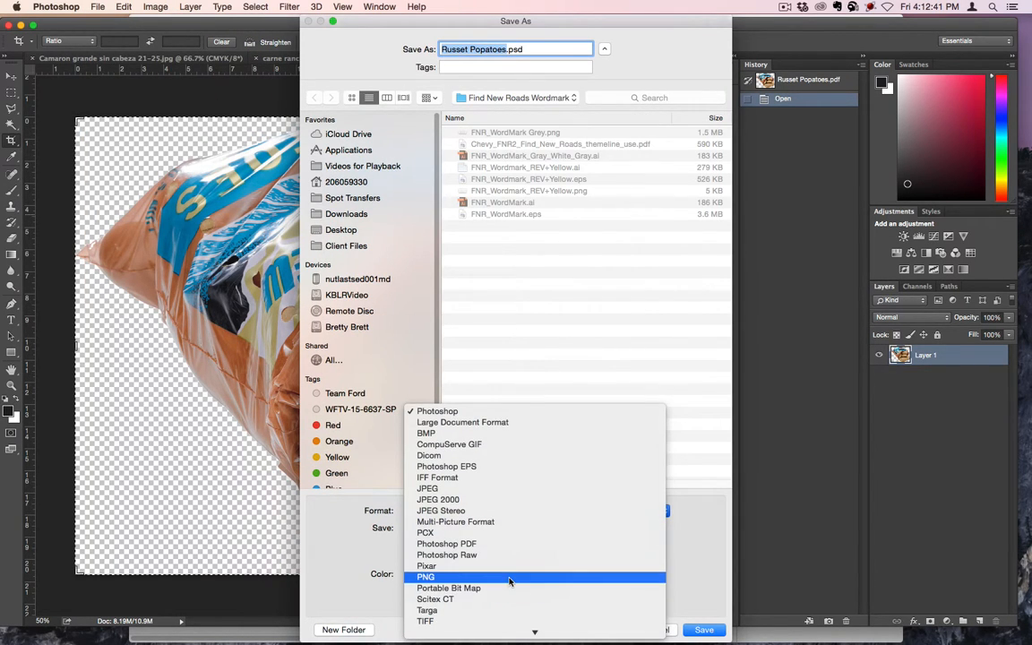
click(510, 578)
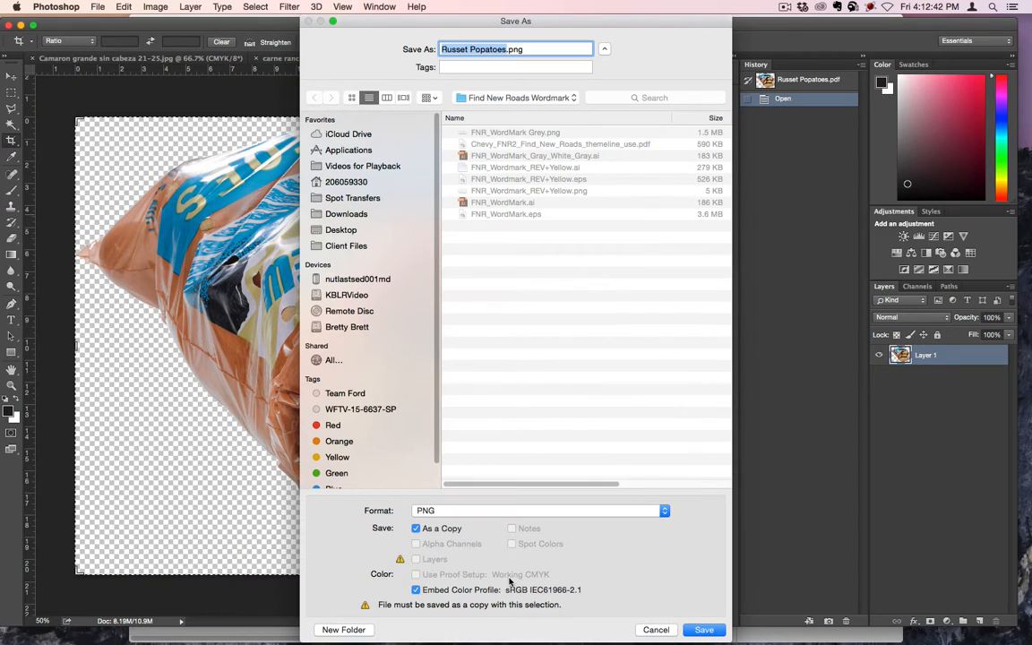
Set the save location to the All week folder inside the 03-23-2016 folder of Cardenas in Client Files
click(528, 98)
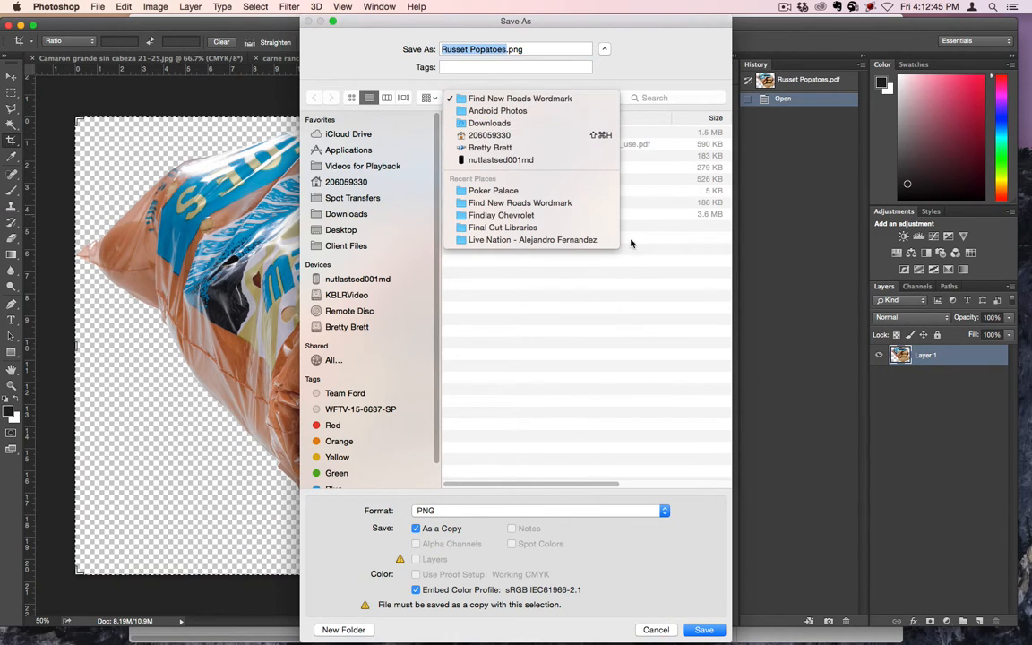
click(558, 282)
click(338, 198)
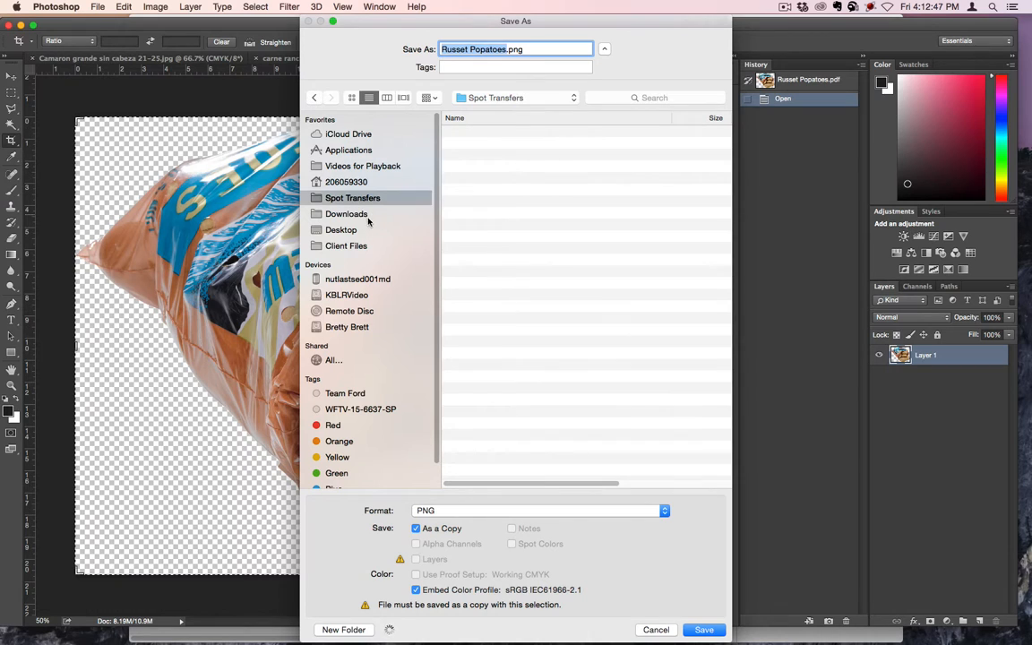
click(354, 245)
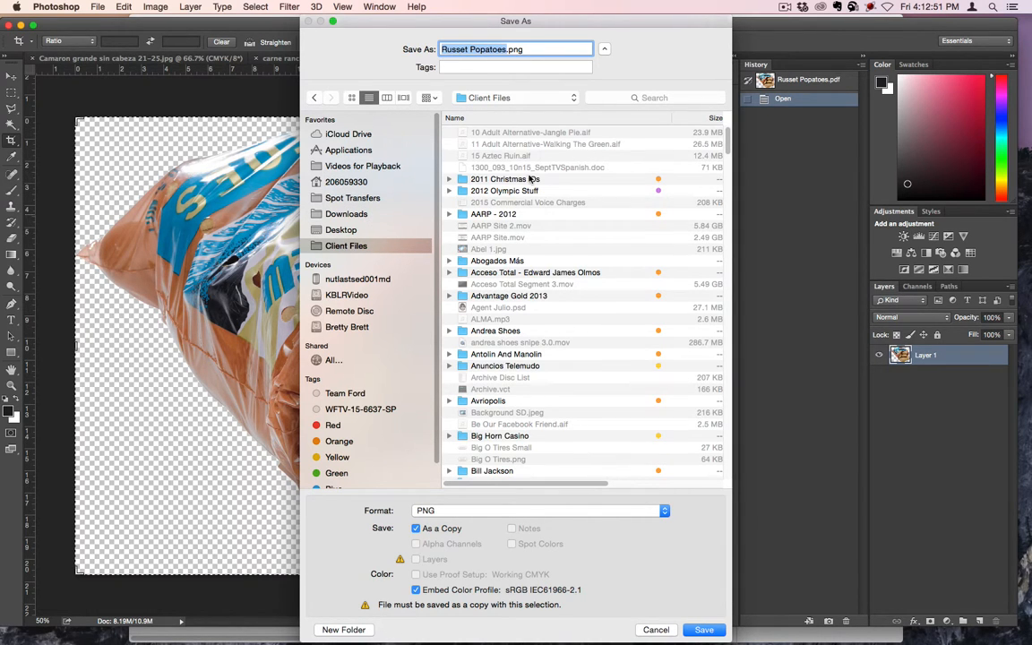
click(524, 180)
text(car)
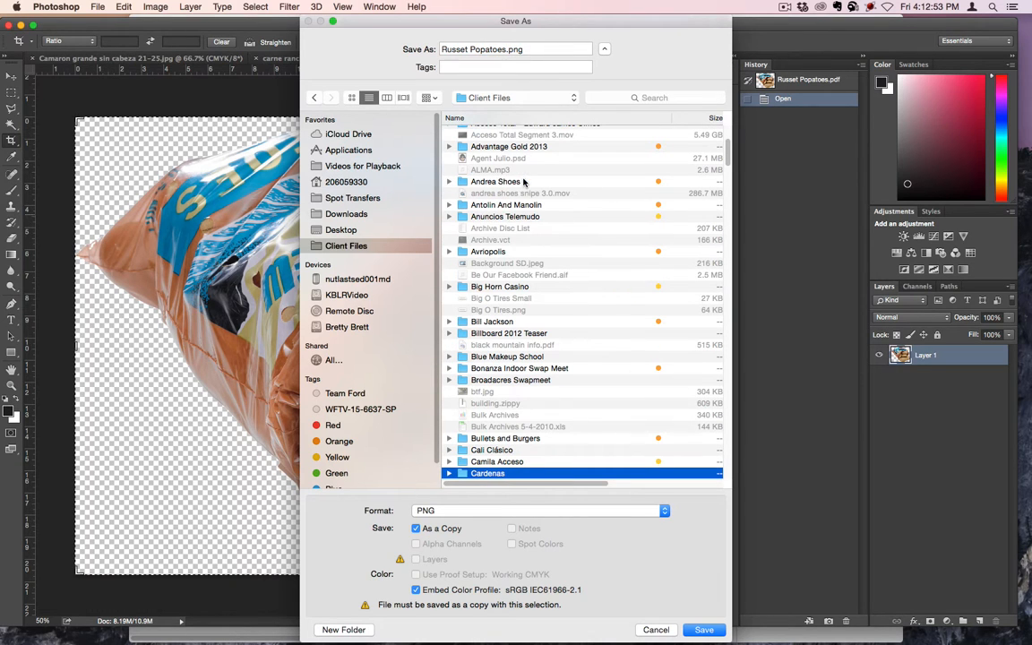
double_click(488, 475)
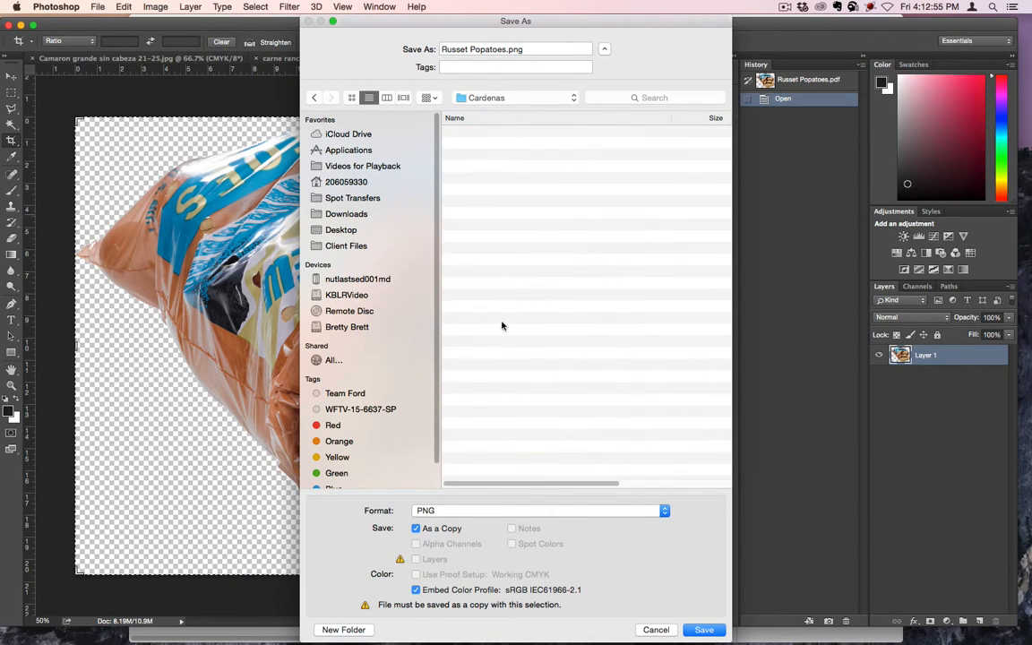
click(488, 214)
double_click(488, 214)
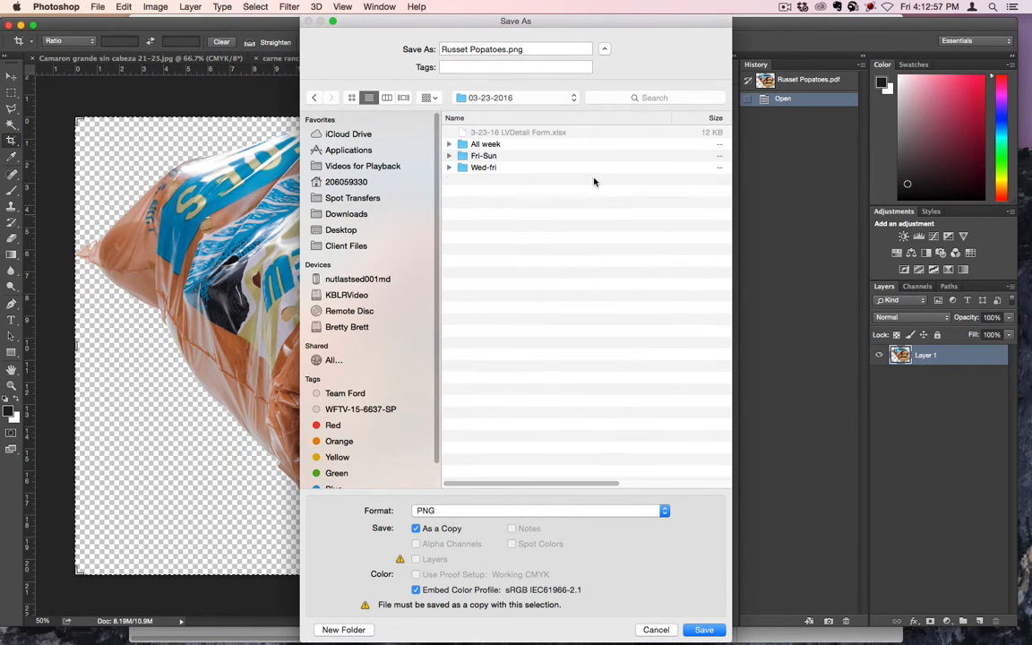
double_click(494, 146)
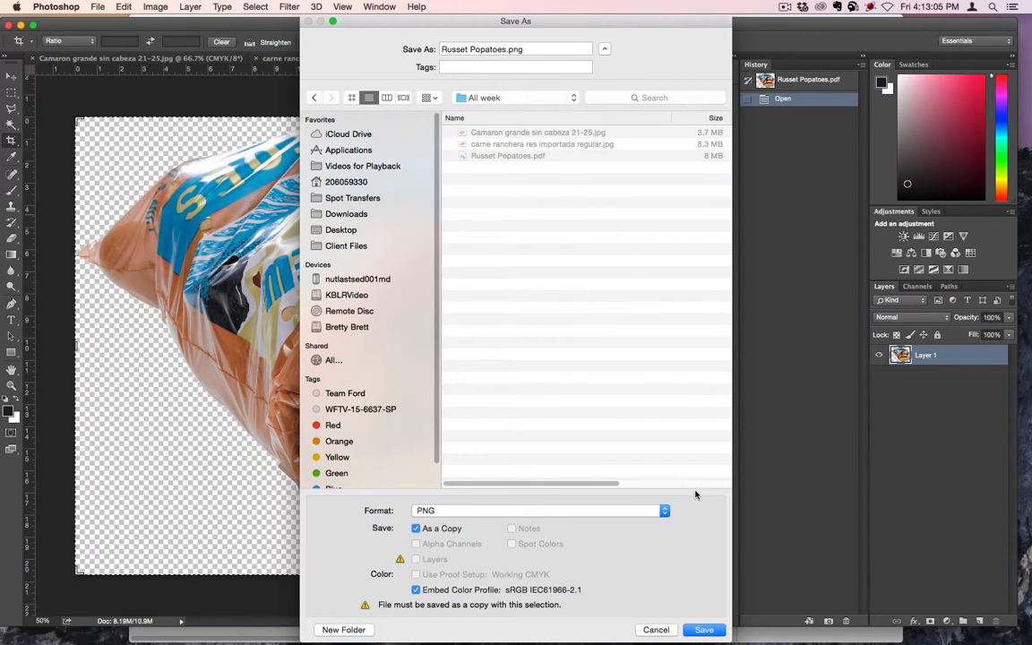
Save the potato PNG with Smallest / Slow compression and no interlacing, and close Russet Popatoes.pdf without saving changes
click(704, 628)
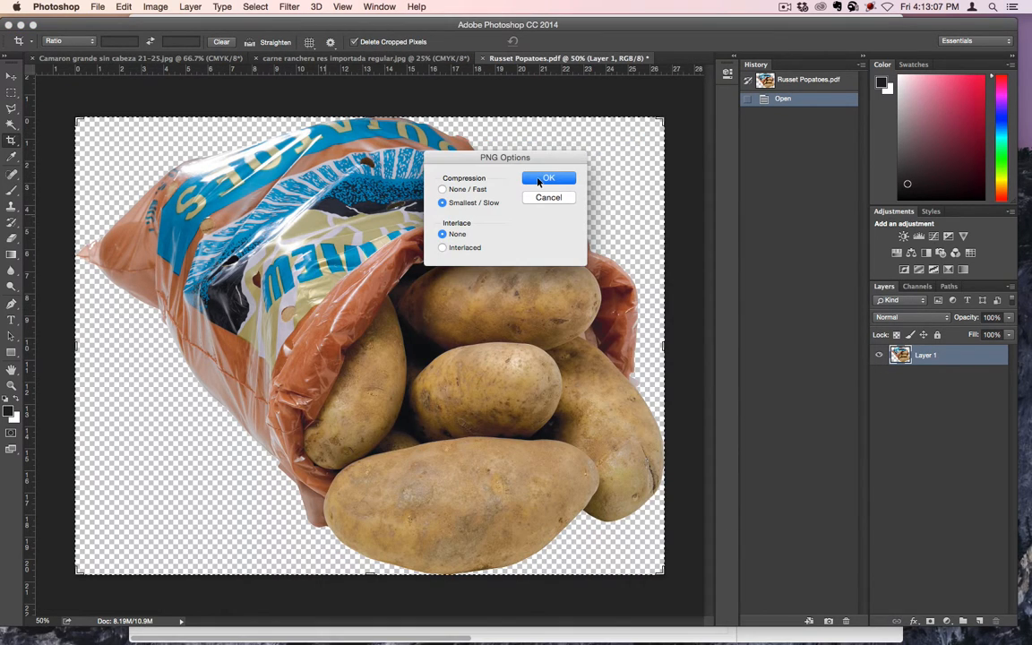
click(547, 176)
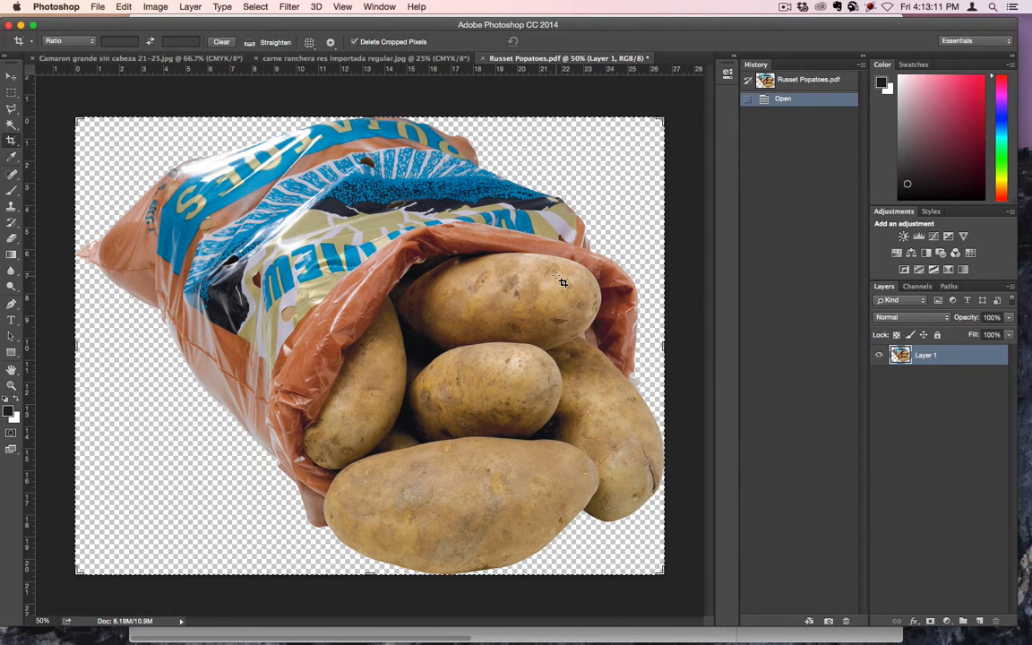
click(483, 59)
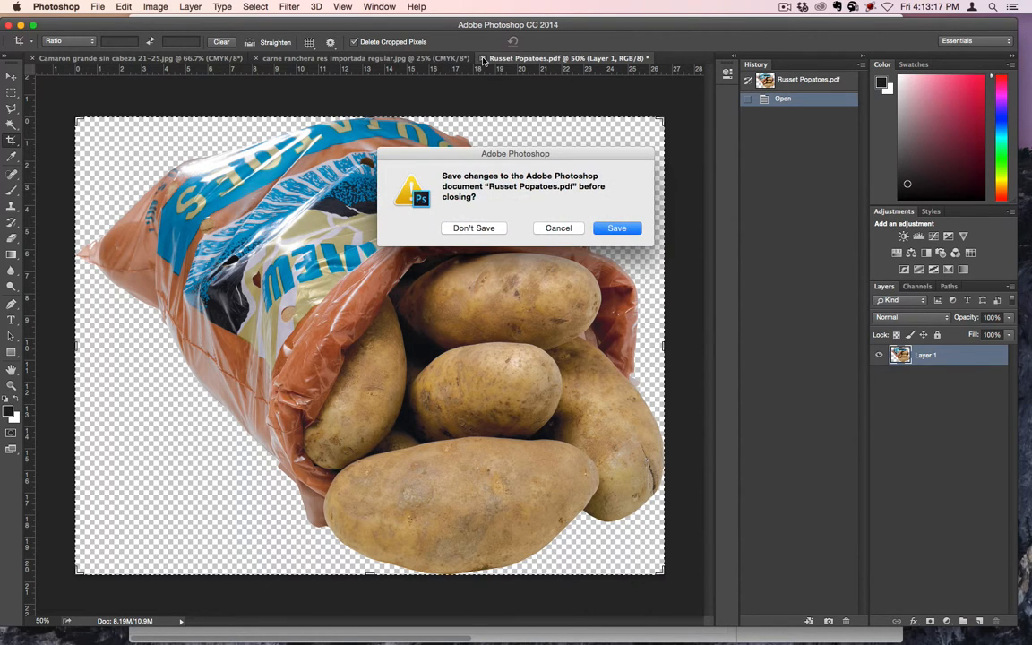
click(478, 231)
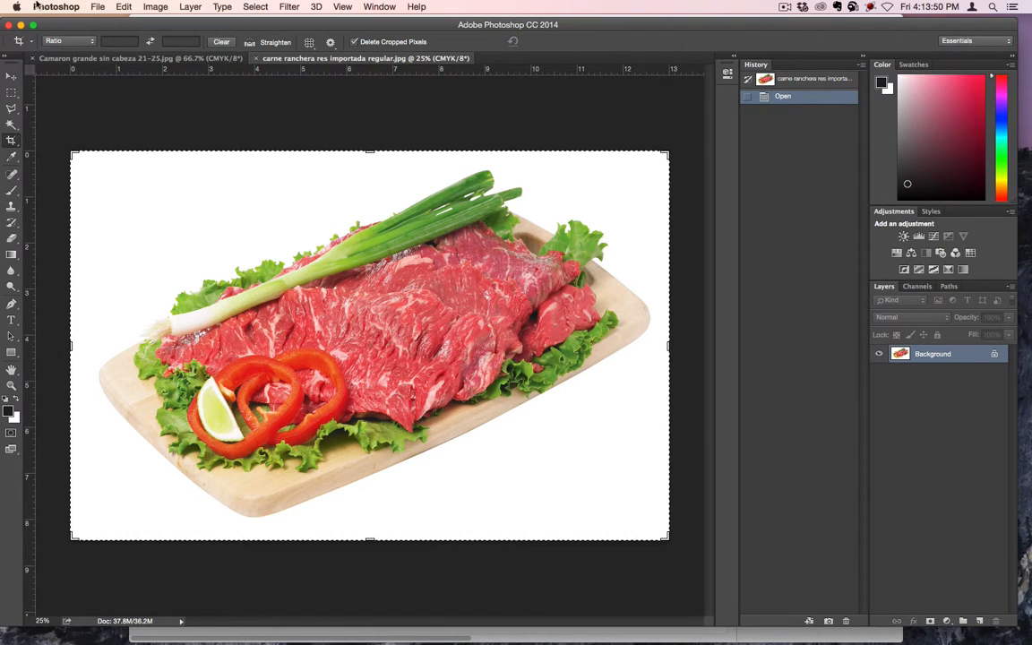
Select the white background around the meat board with the Magic Wand
click(10, 76)
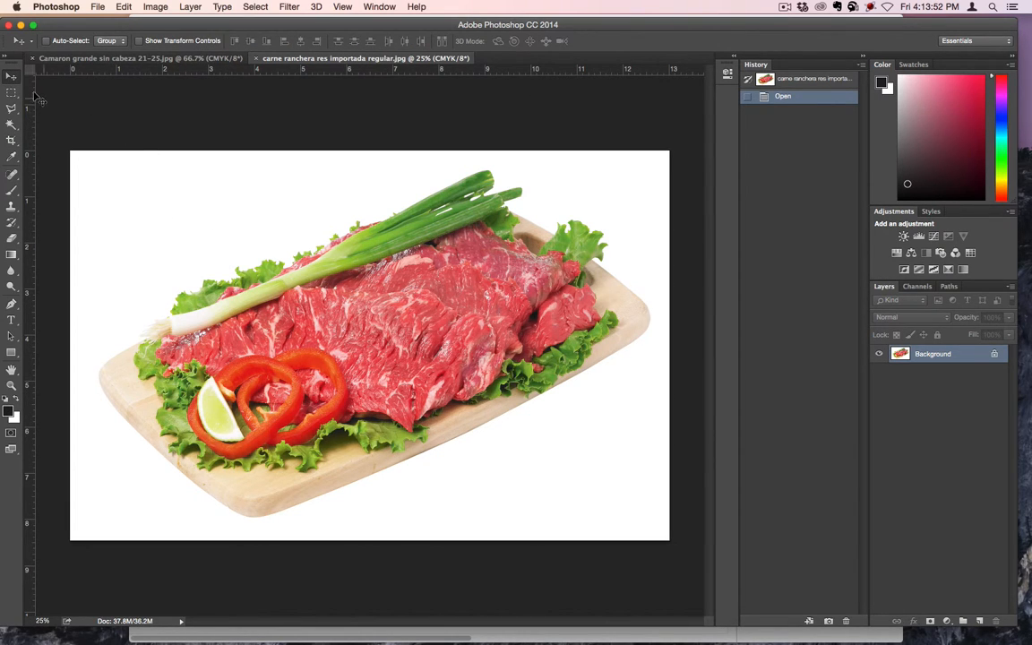
click(11, 124)
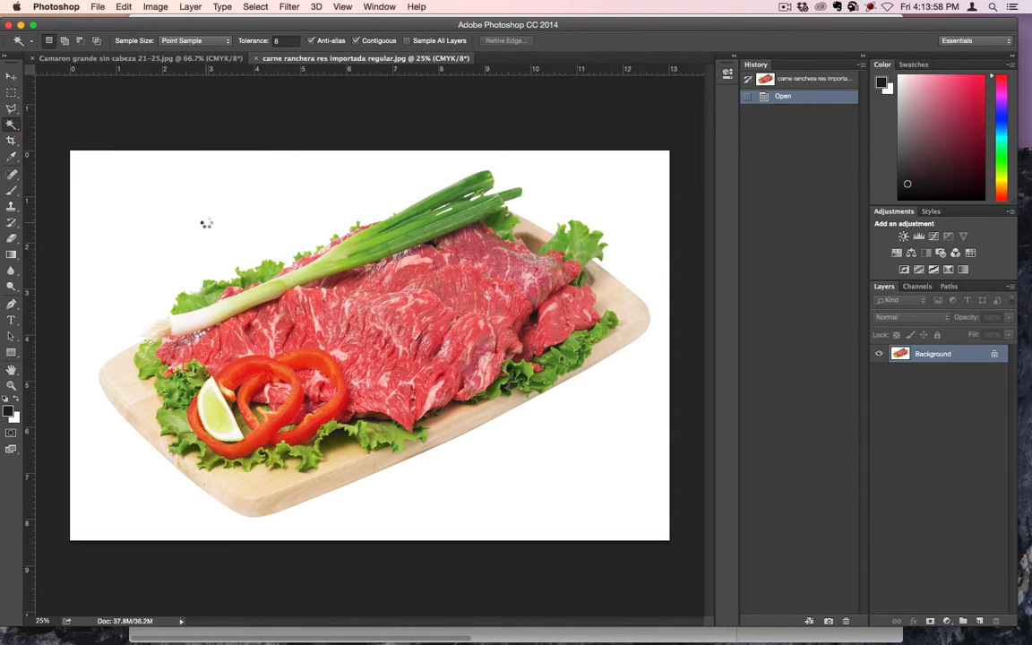
click(206, 223)
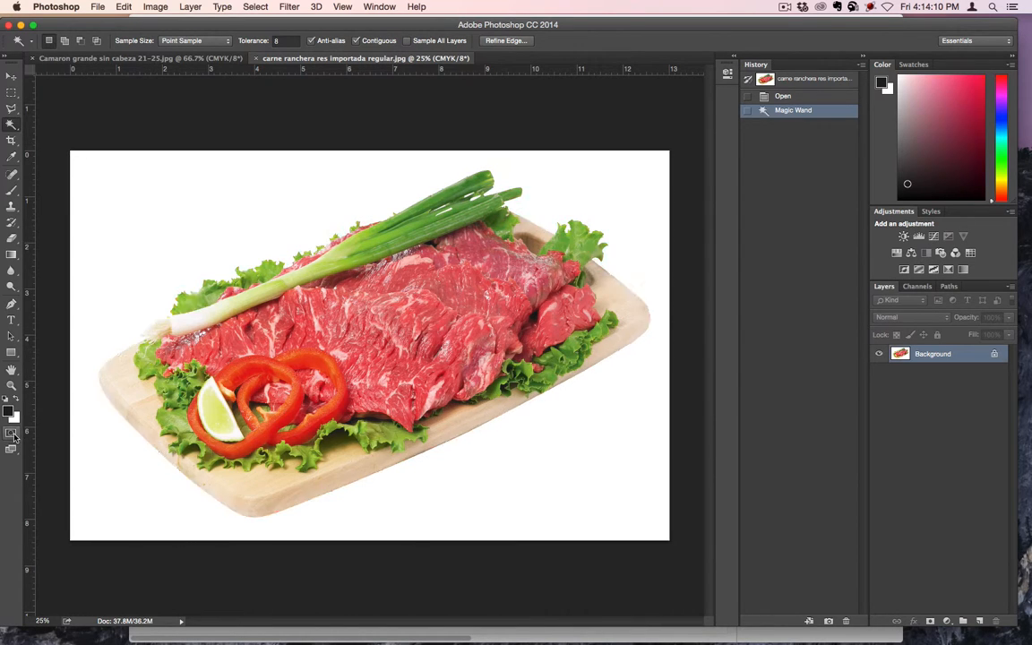
Paint black over the white onion end in Quick Mask mode to exclude it from the background selection, and return to normal mode
key(q)
click(12, 191)
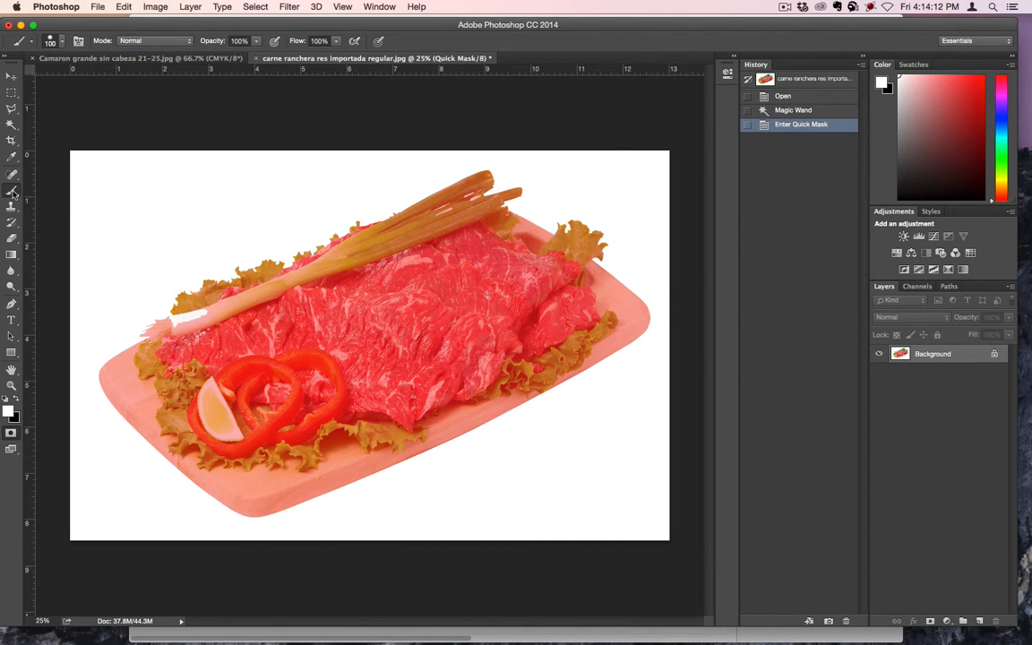
click(15, 400)
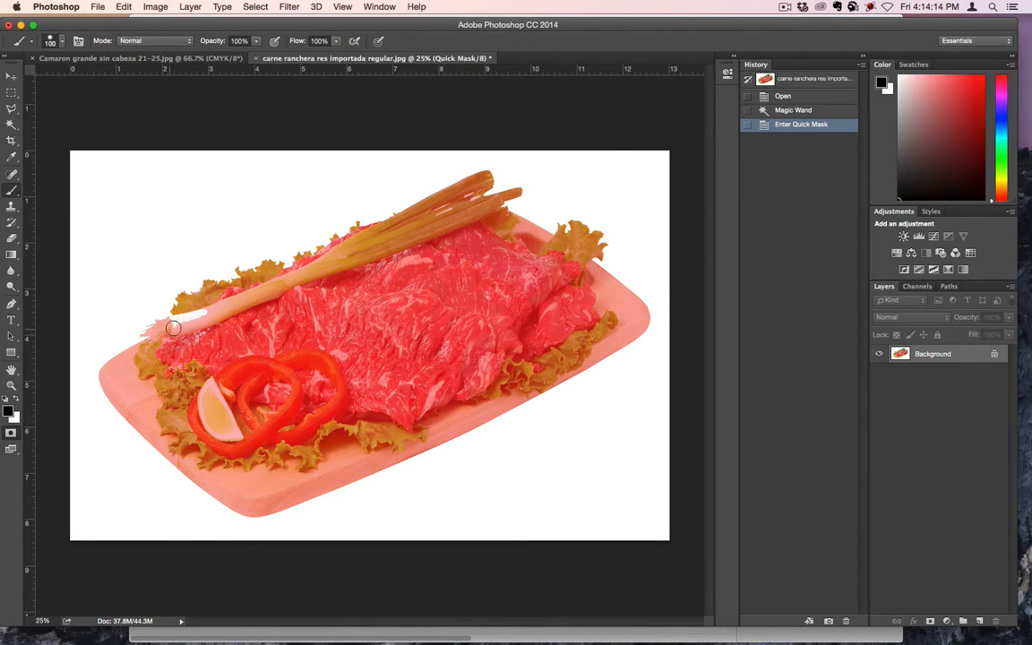
drag(176, 330, 196, 311)
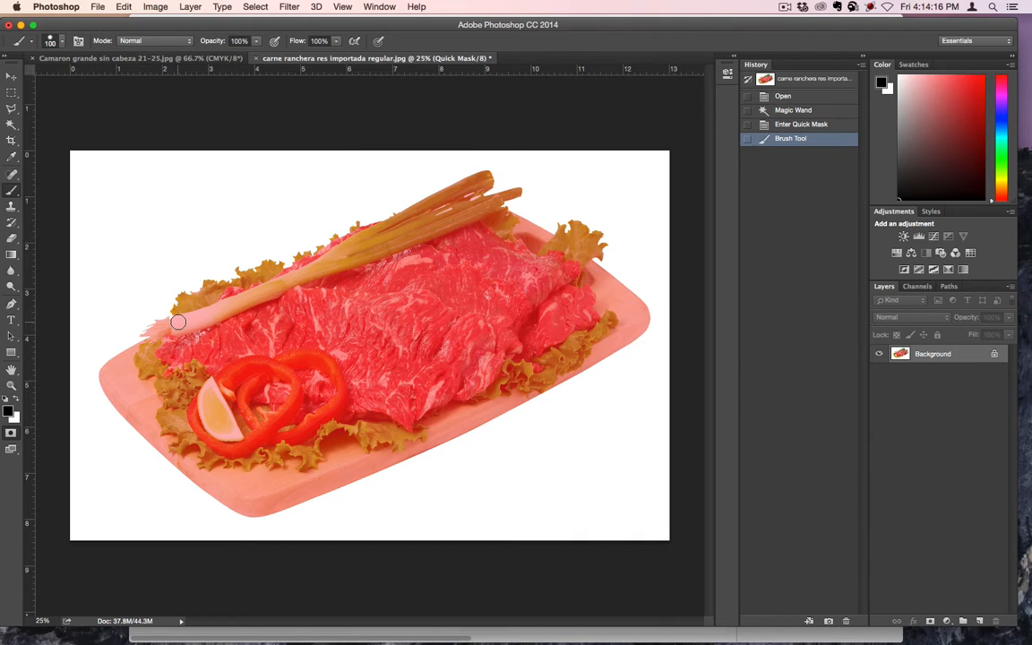
click(177, 322)
click(175, 324)
click(176, 325)
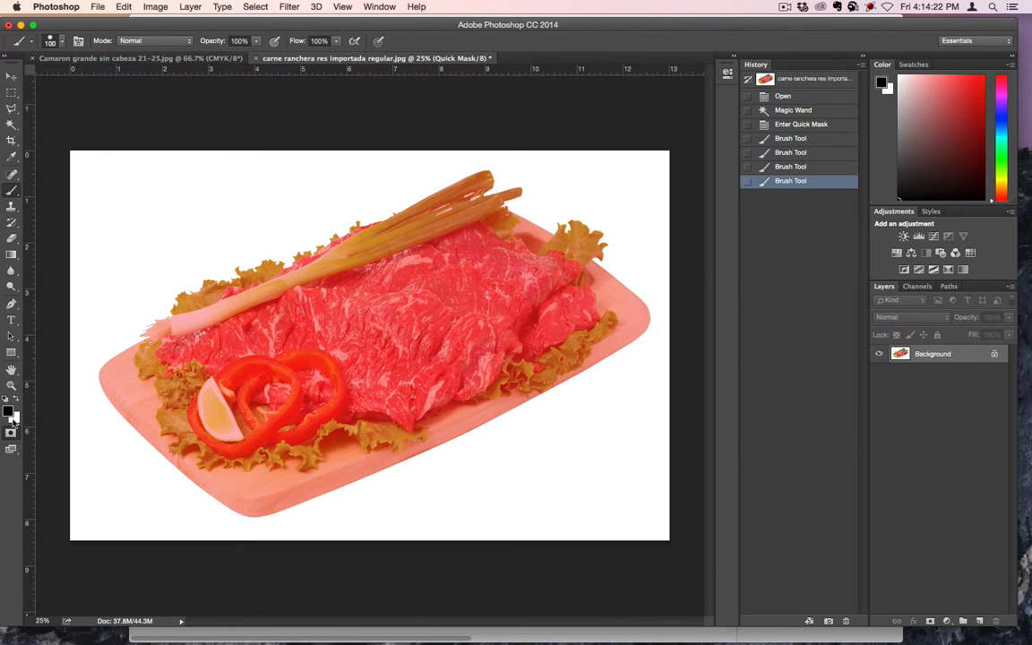
click(12, 434)
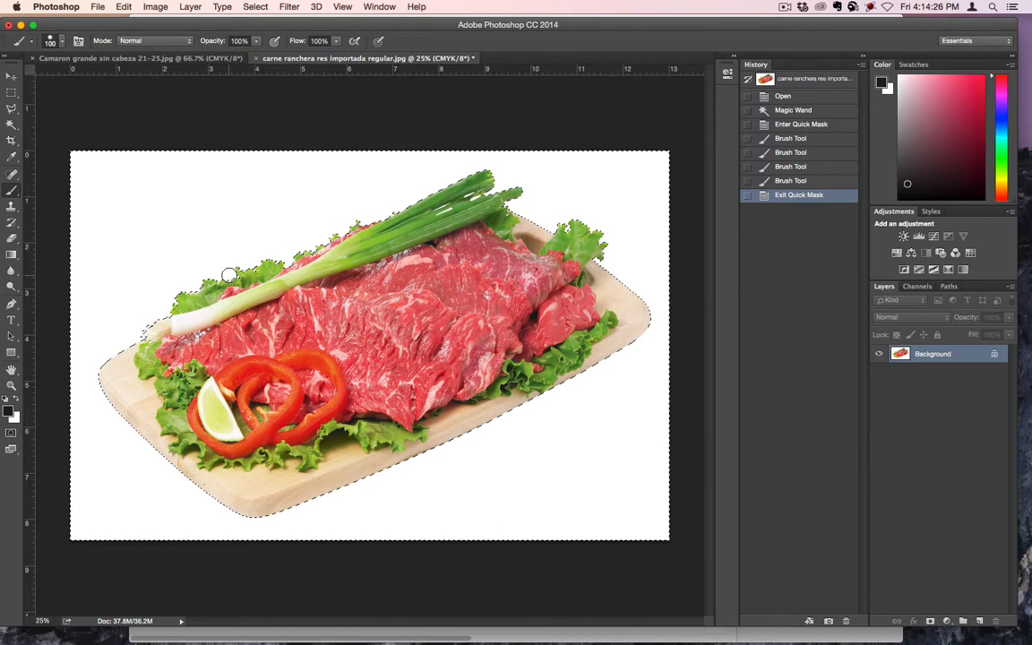
Invert the selection, copy the meat board to its own layer and delete the Background layer
key(shift+super+i)
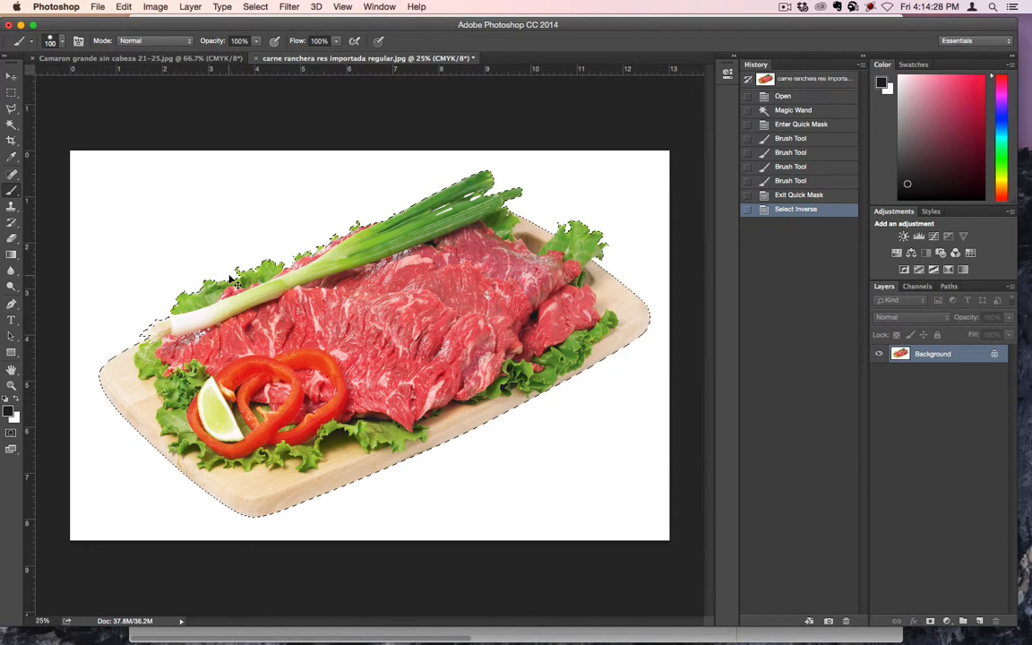
key(super+j)
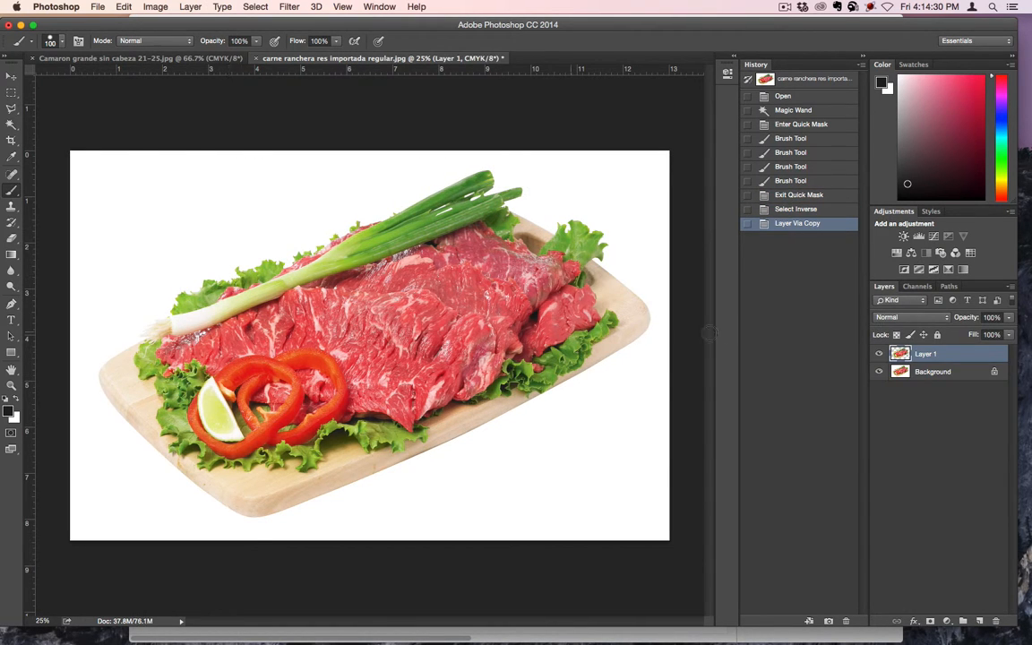
drag(953, 378, 995, 621)
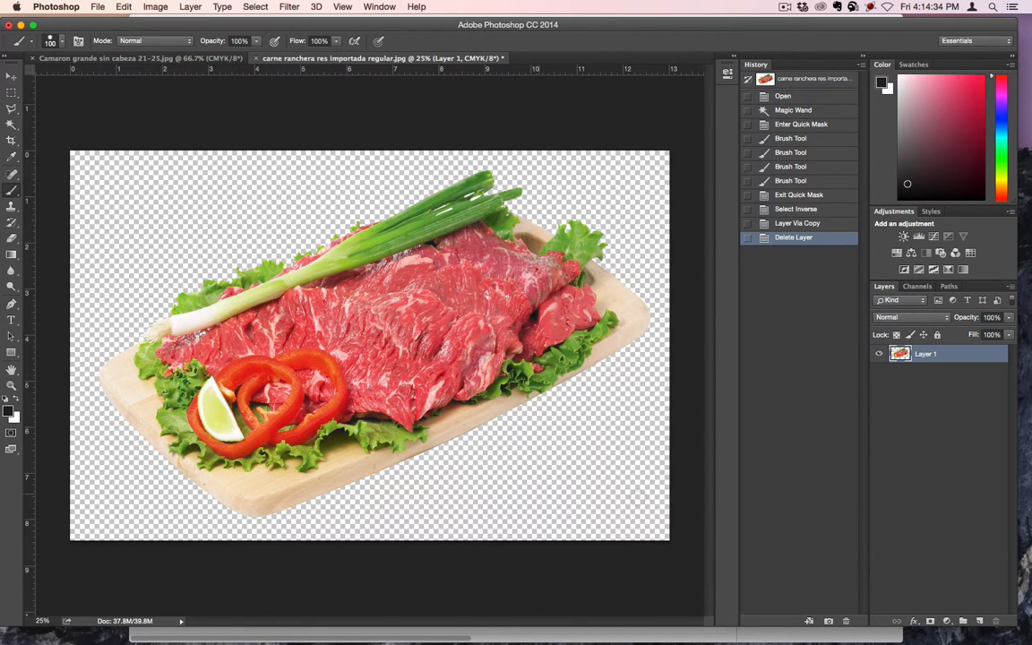
Convert the meat image to RGB Color and save it as a PNG copy in the All week folder with Smallest / Slow compression
click(158, 7)
mouse_move(154, 22)
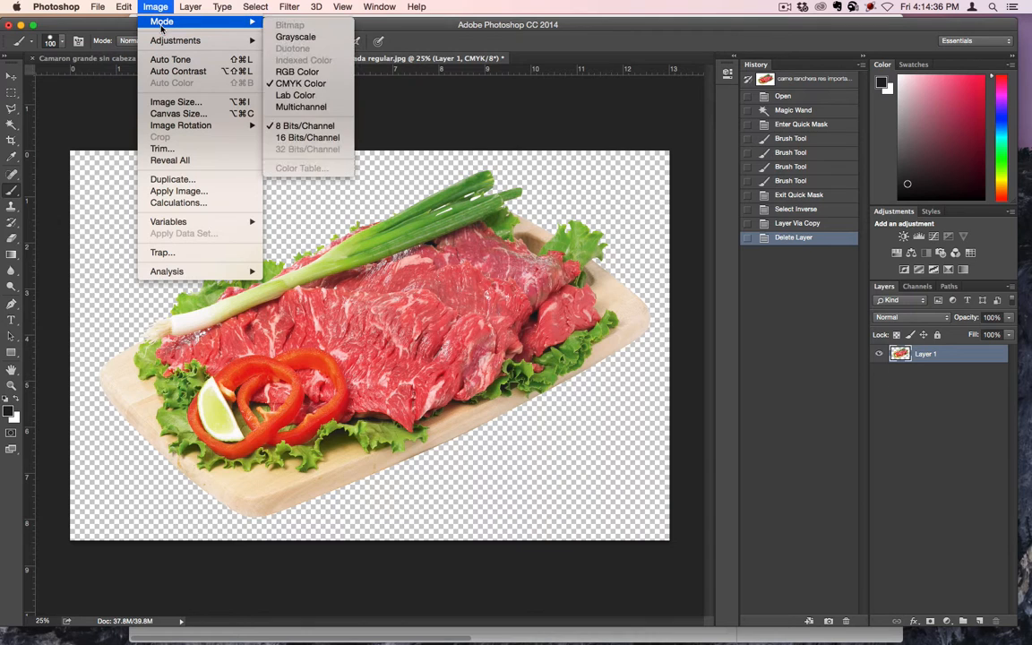
click(297, 72)
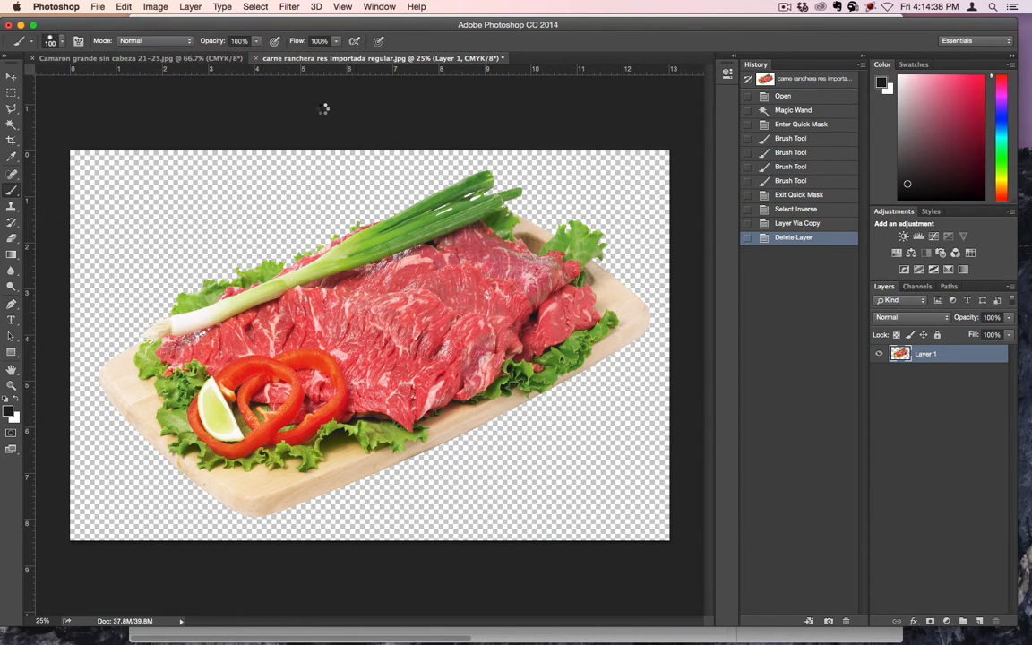
key(super+shift+s)
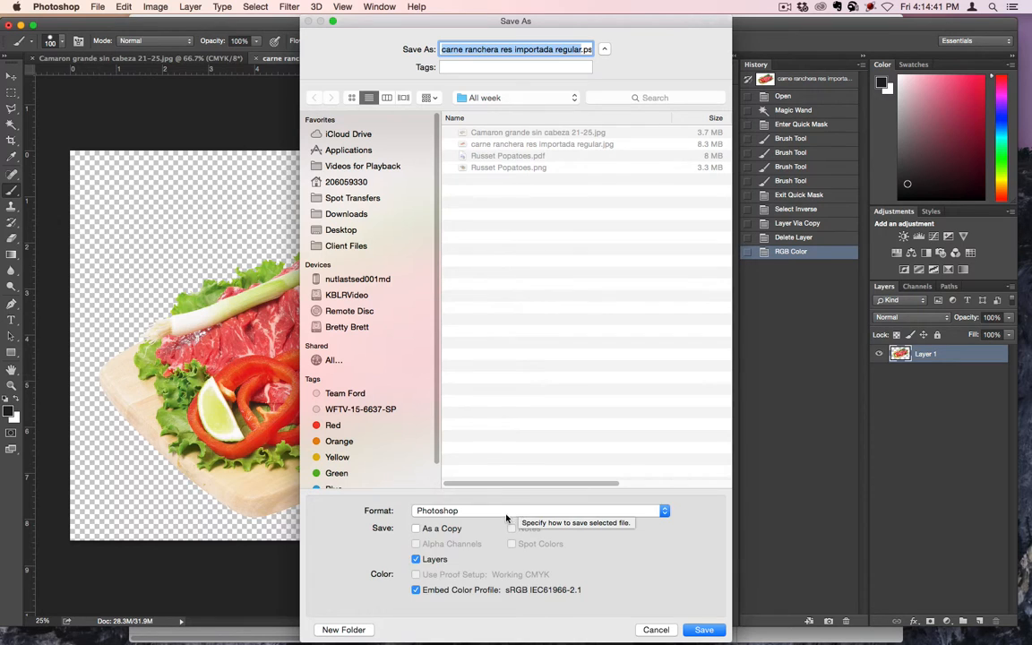
click(506, 518)
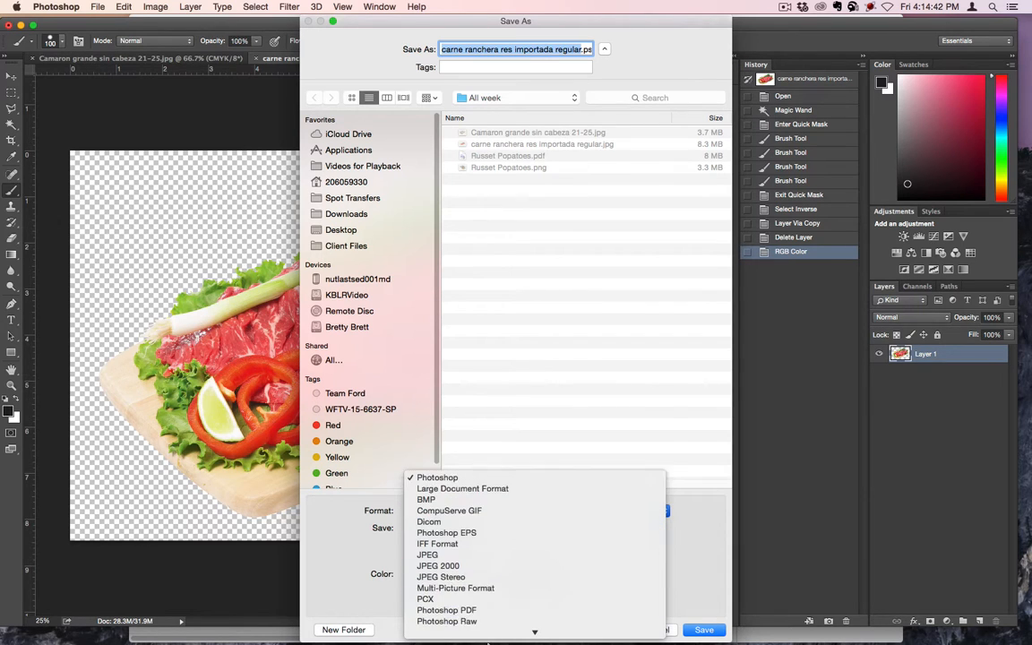
click(488, 576)
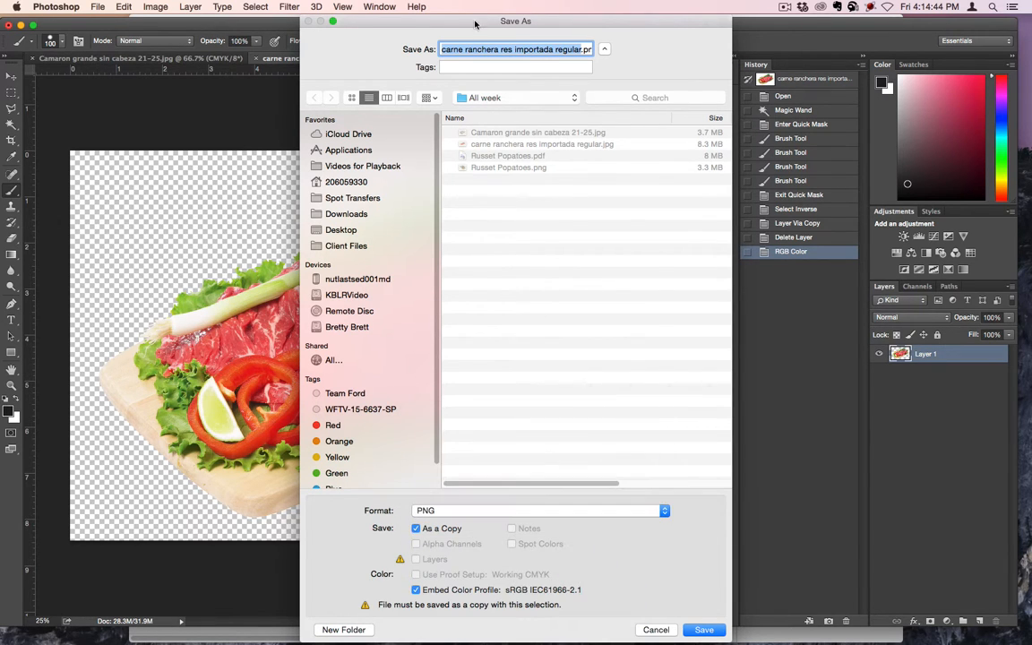
click(684, 629)
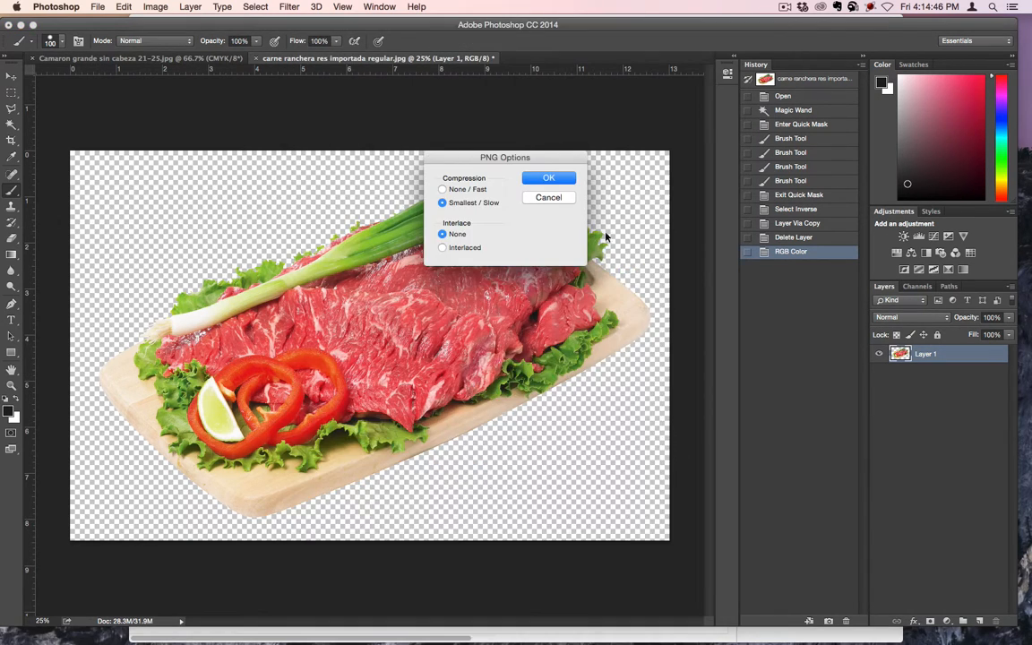
click(566, 183)
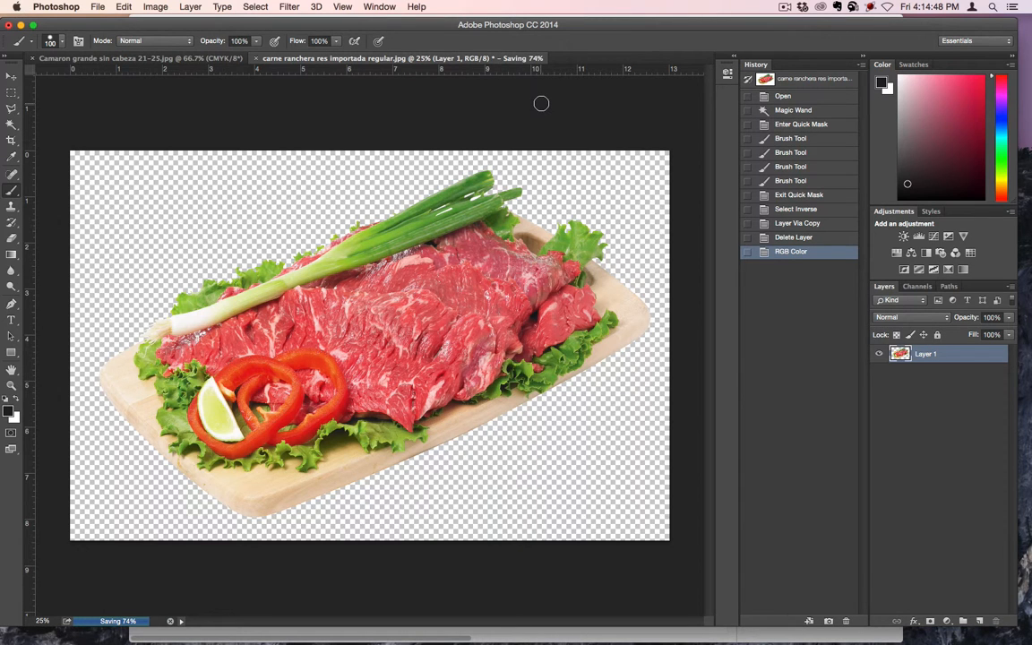
Close carne ranchera res importada regular.jpg without saving changes to the original
key(super+w)
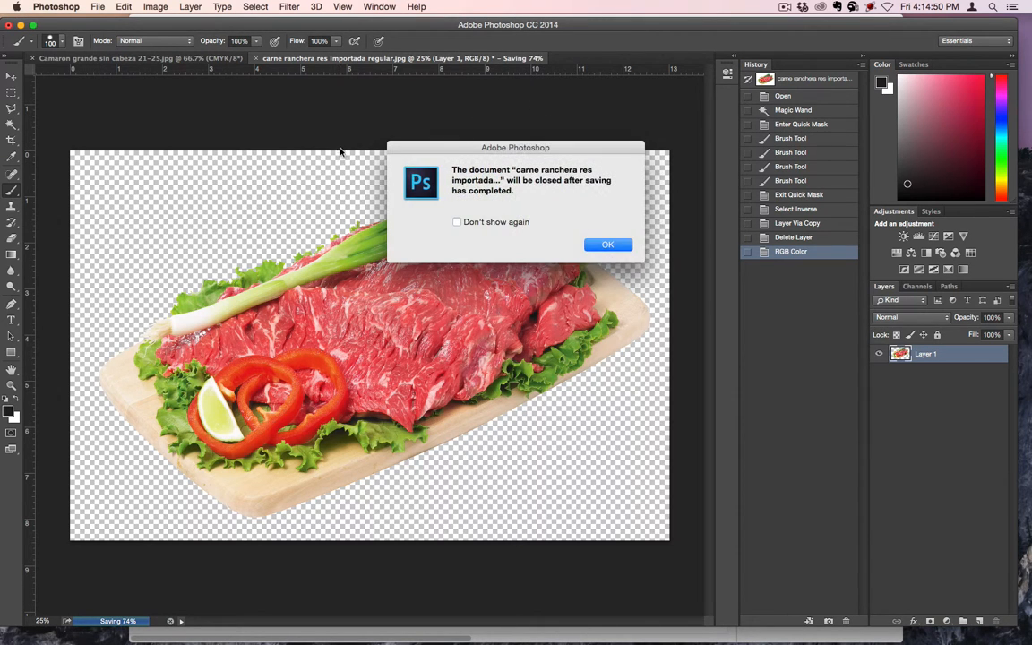
click(615, 246)
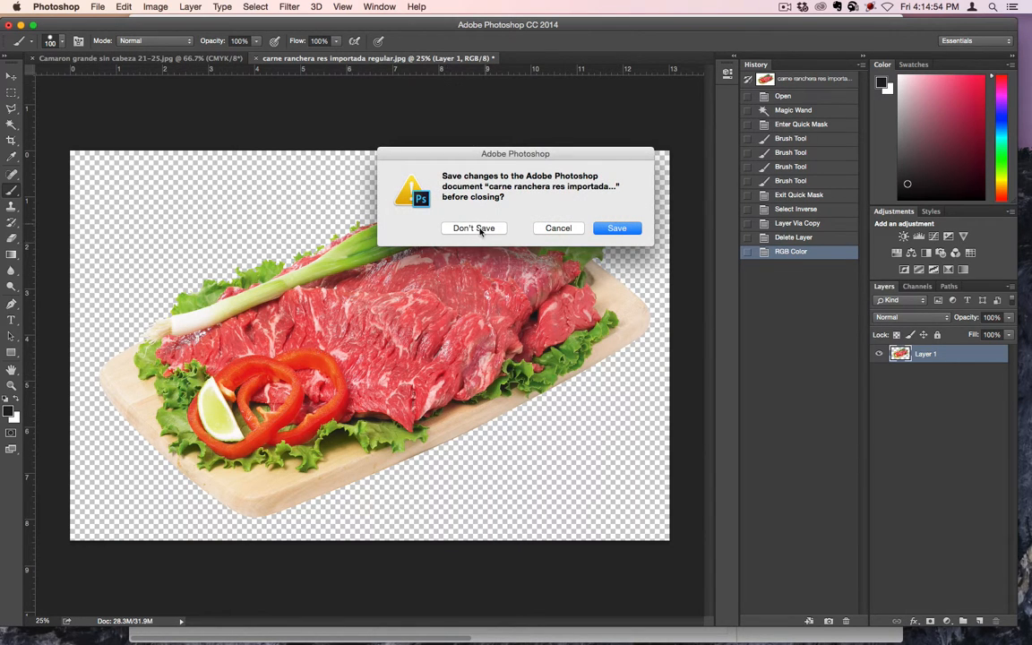
click(475, 228)
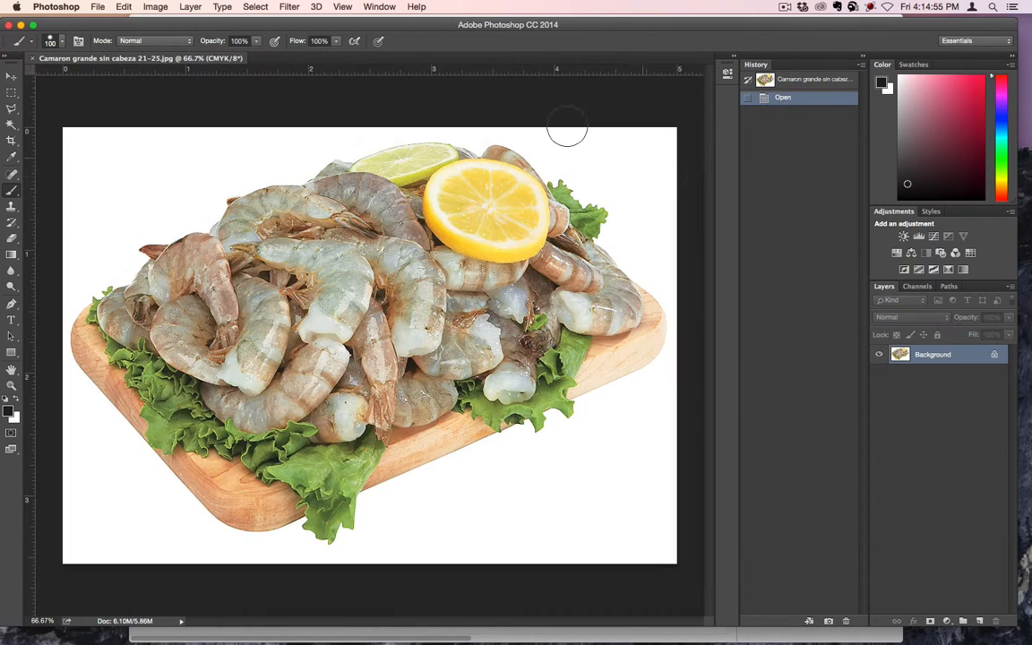
Isolate the shrimp board on its own layer by inverting a Magic Wand selection of the white background, and delete the Background layer
click(13, 125)
click(183, 143)
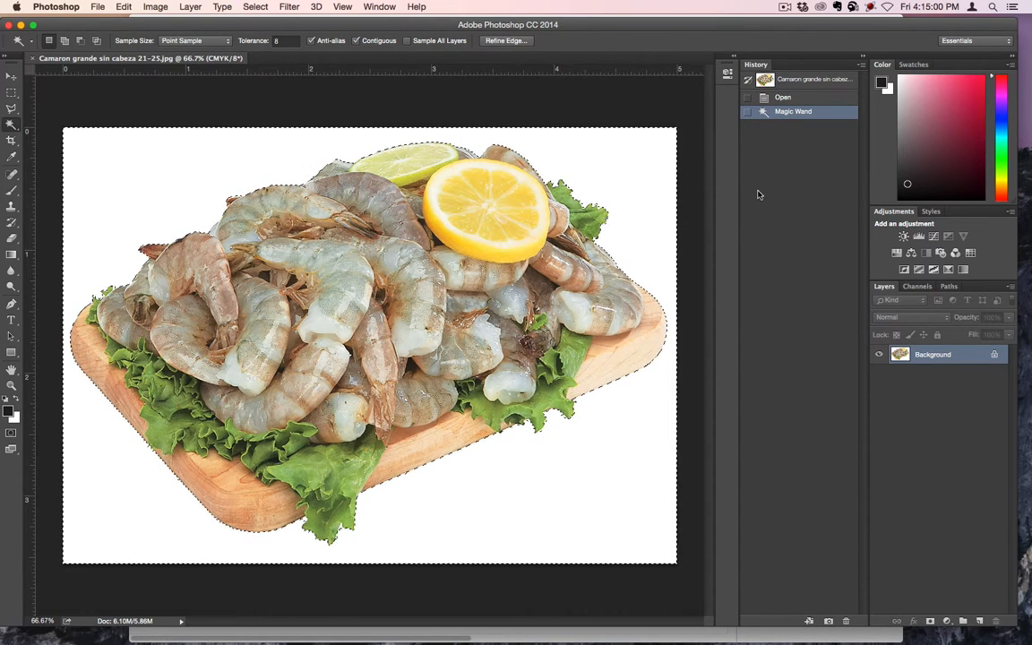
key(super+shift+i)
key(super+j)
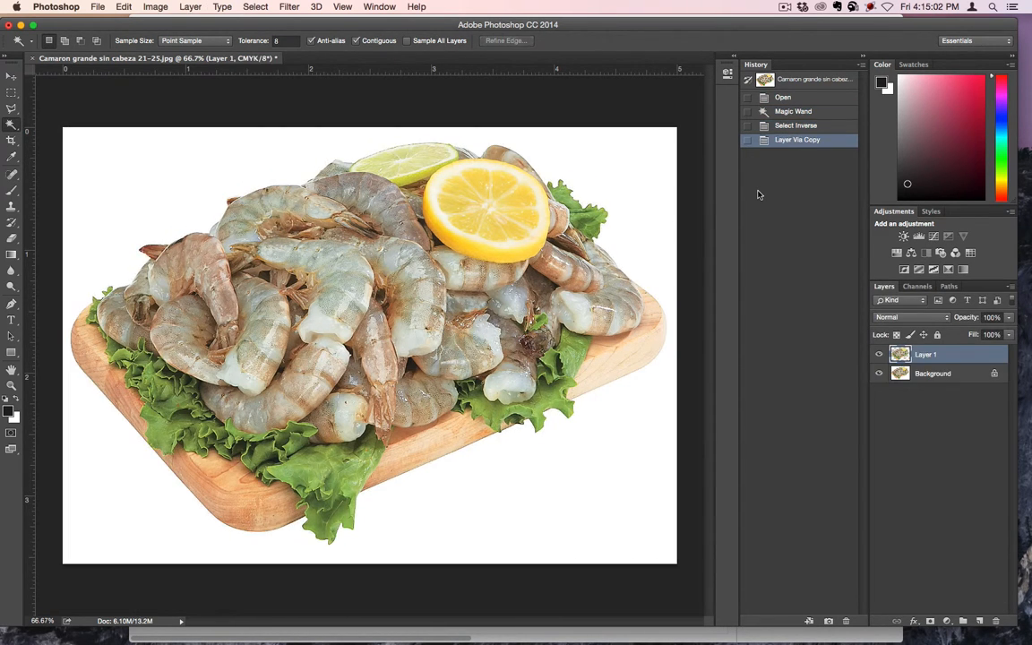
drag(940, 373, 994, 621)
Convert the shrimp image to RGB Color and save it as a PNG copy in the All week folder
click(155, 6)
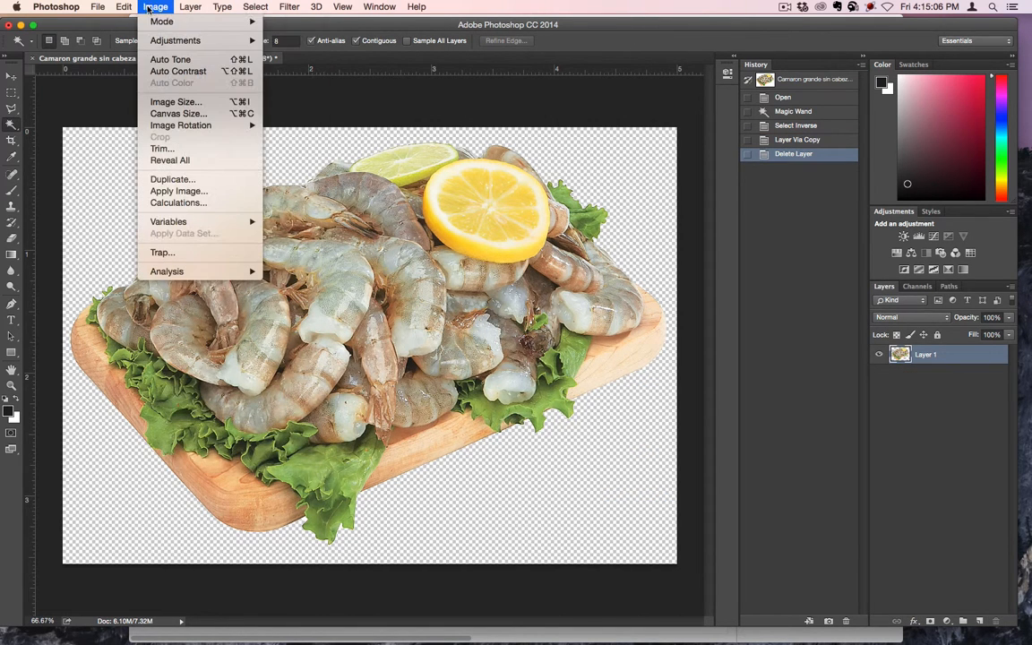
mouse_move(224, 21)
click(313, 73)
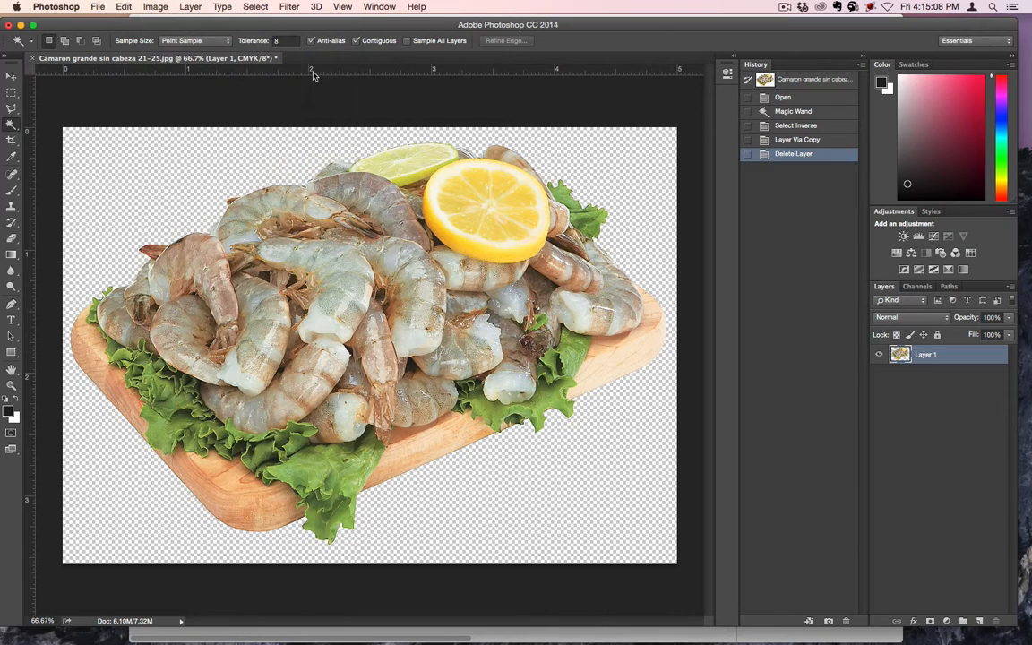
key(super+shift+s)
click(500, 511)
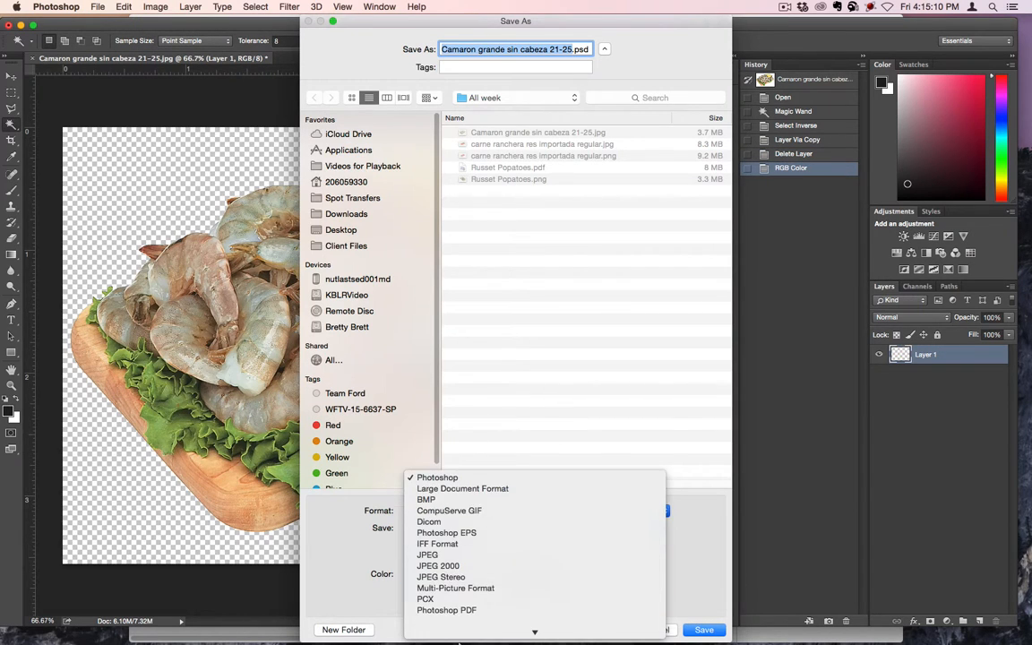
click(466, 590)
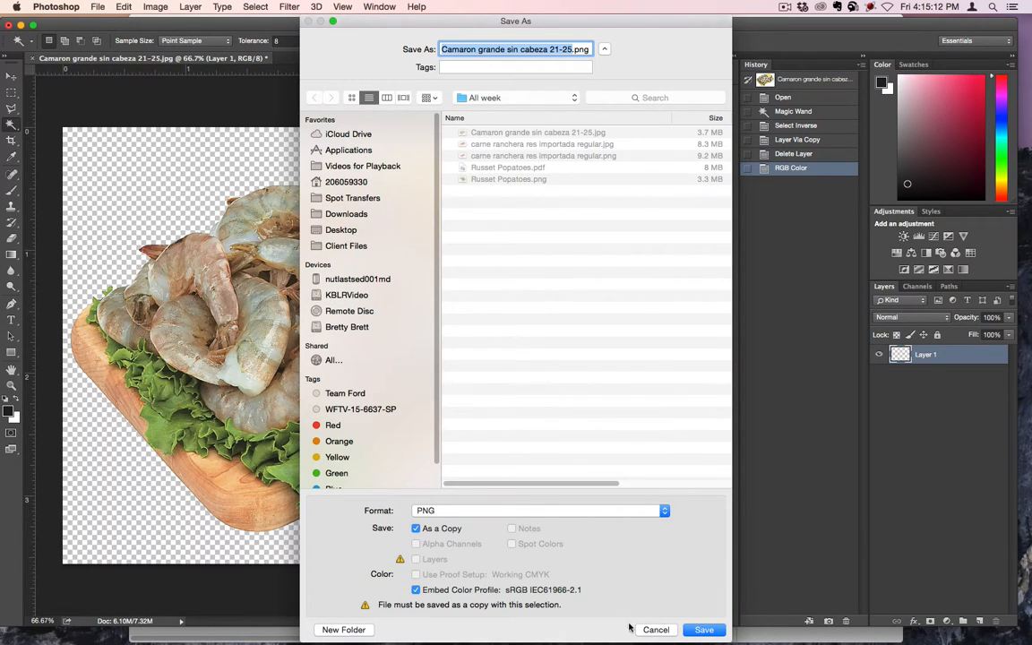
click(704, 629)
click(548, 178)
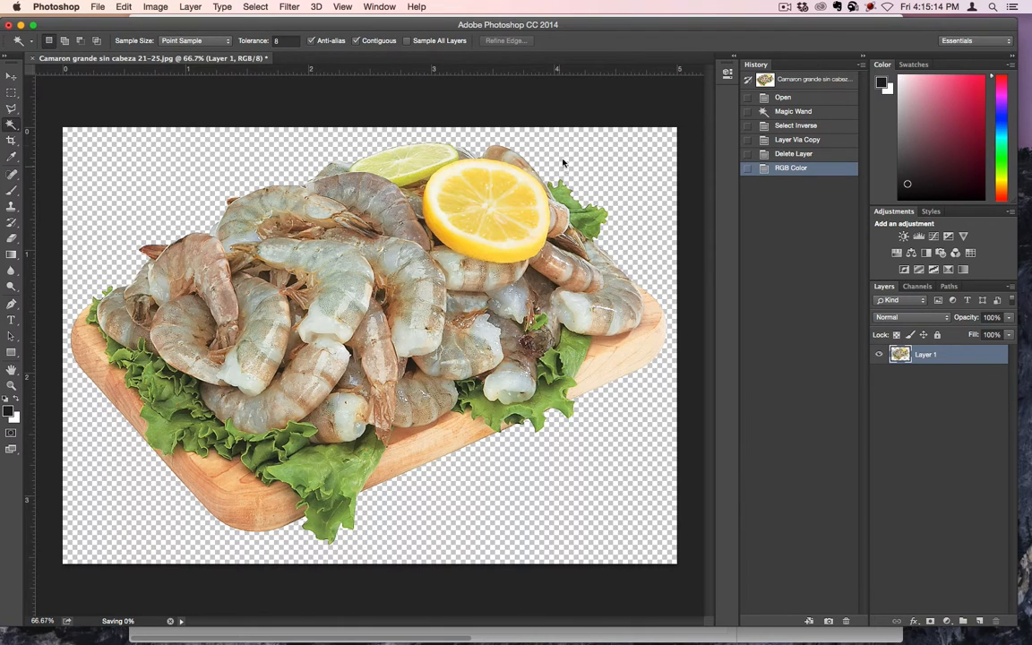
Close Camaron grande sin cabeza 21-25.jpg without saving changes to the original
key(super+w)
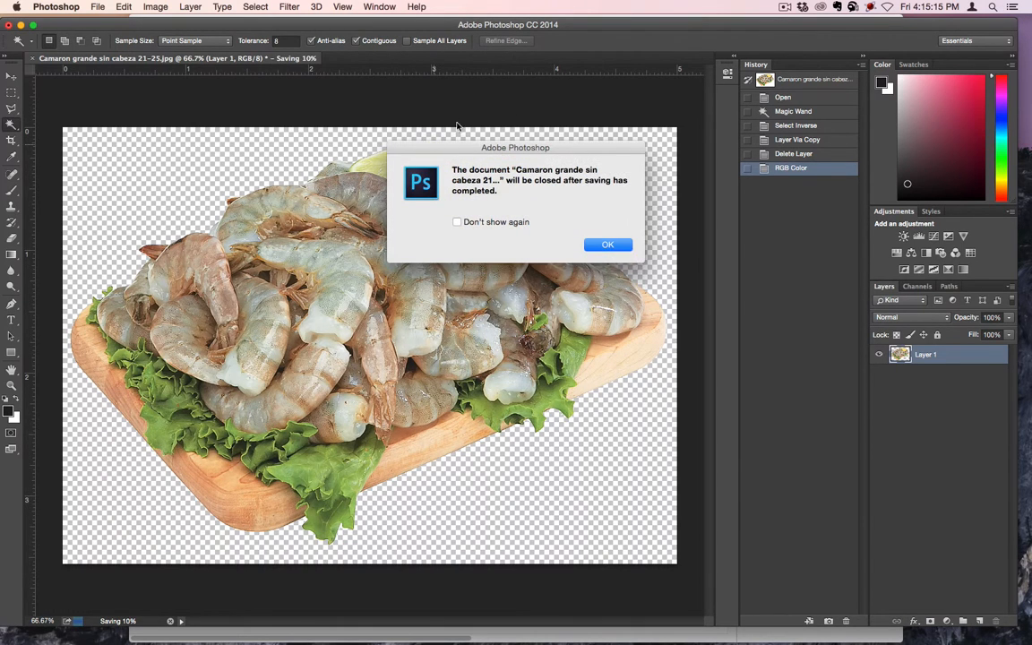
click(608, 245)
click(473, 229)
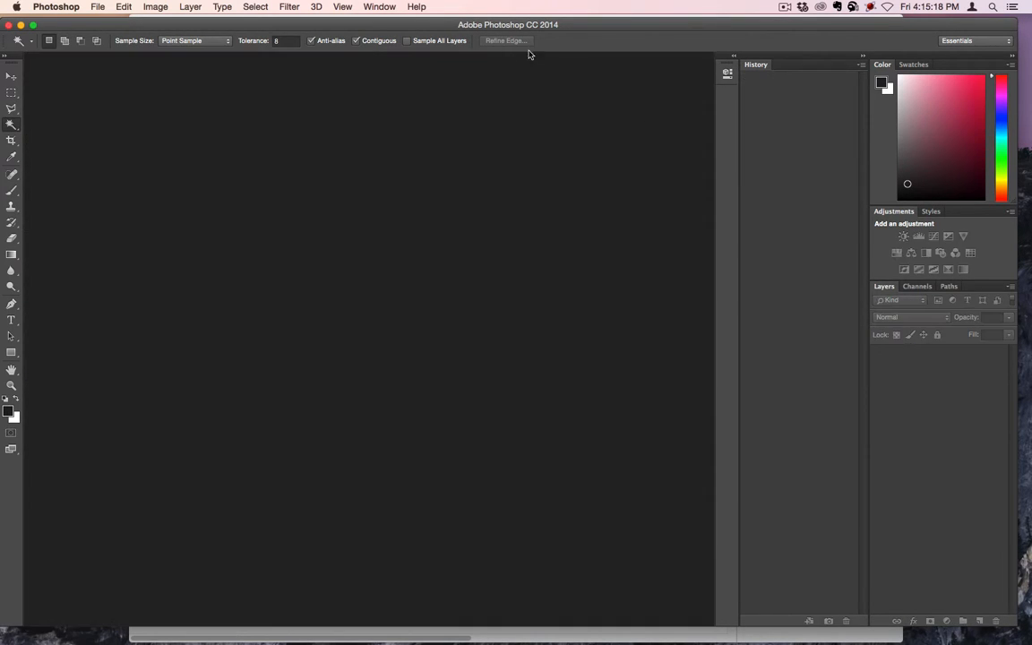
Switch to Finder and permanently delete the three selected original JPG and PDF files from the All week folder
key(super+Tab)
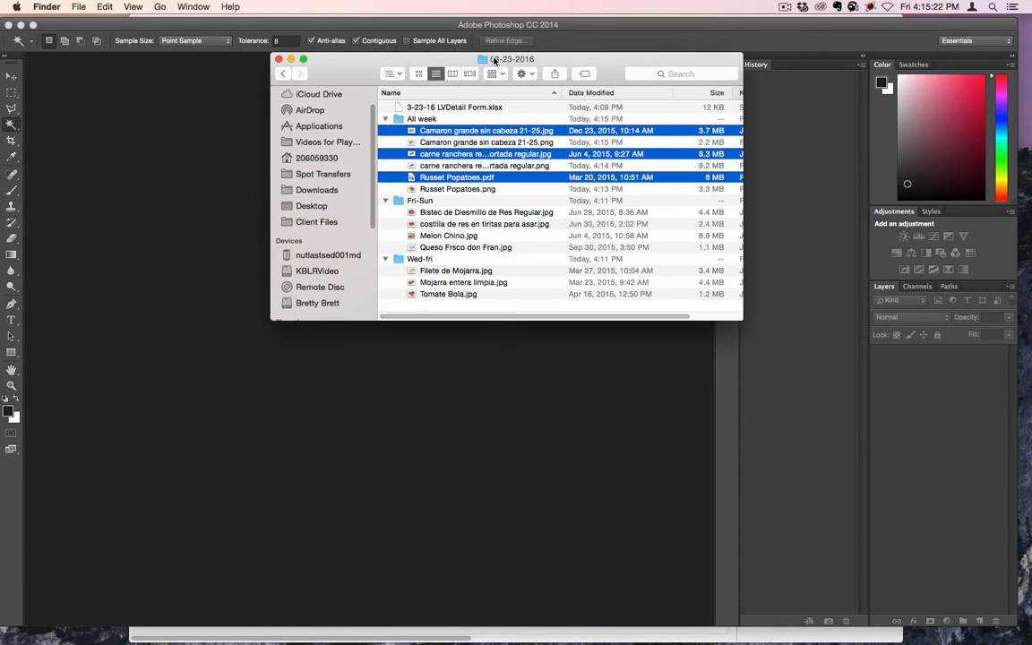
key(alt+super+BackSpace)
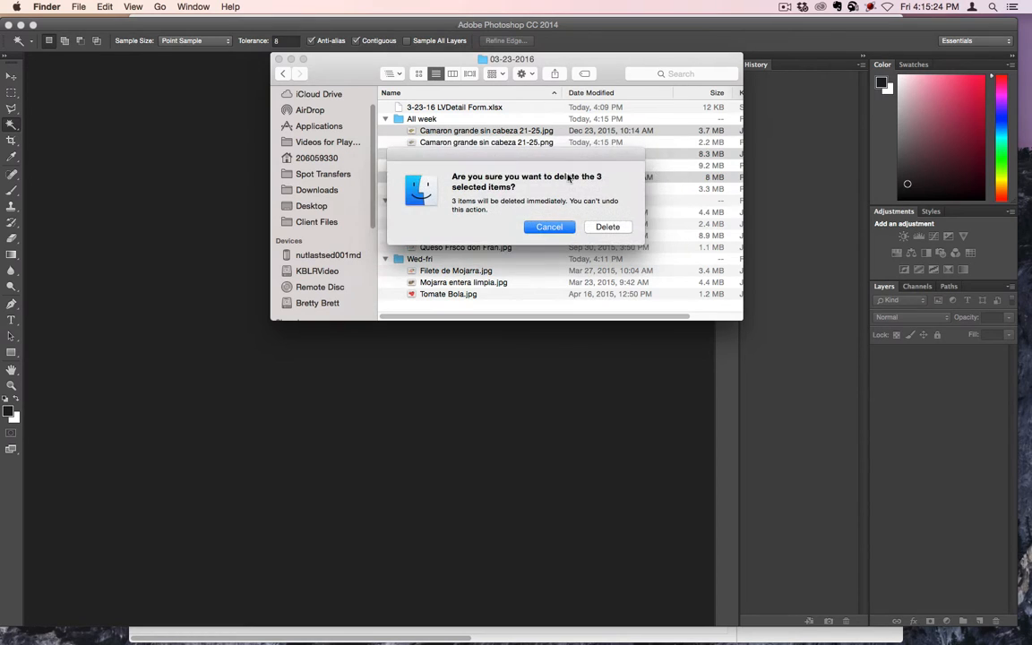
click(599, 227)
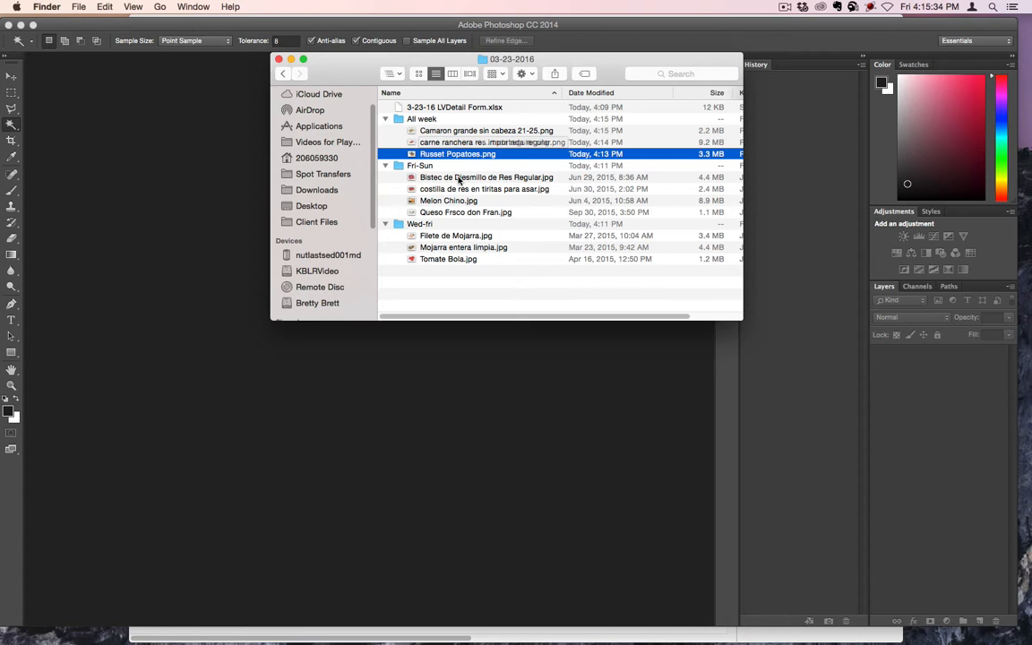
Open Filete de Mojarra.jpg, Mojarra entera limpia.jpg and Tomate Bola.jpg from the Wed-fri folder in Adobe Photoshop CC 2014
click(455, 238)
shift+click(452, 260)
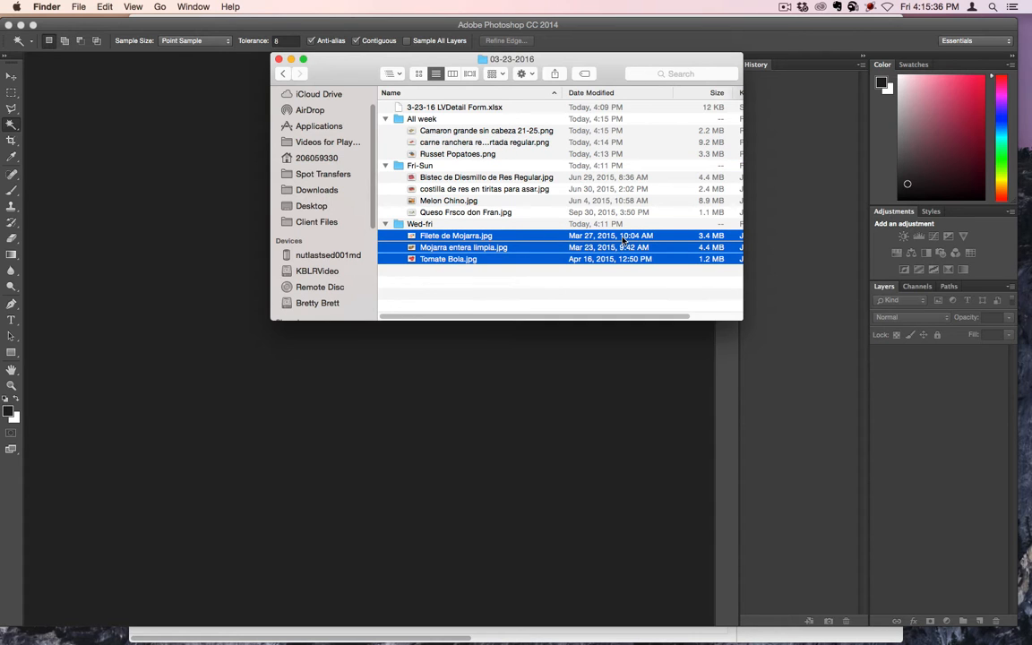
right_click(453, 236)
mouse_move(556, 269)
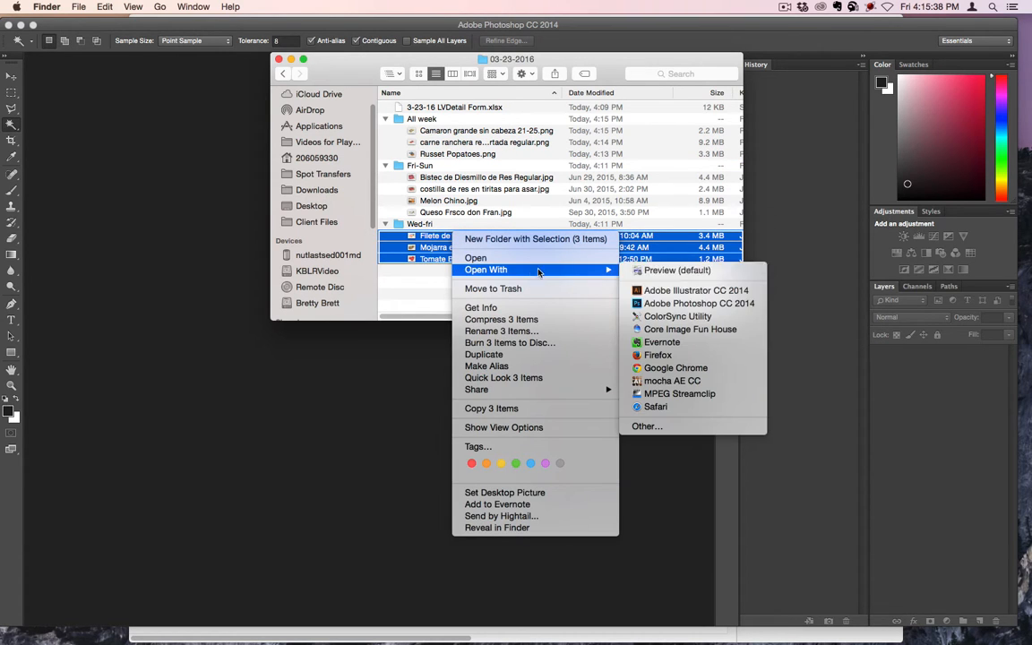
click(662, 303)
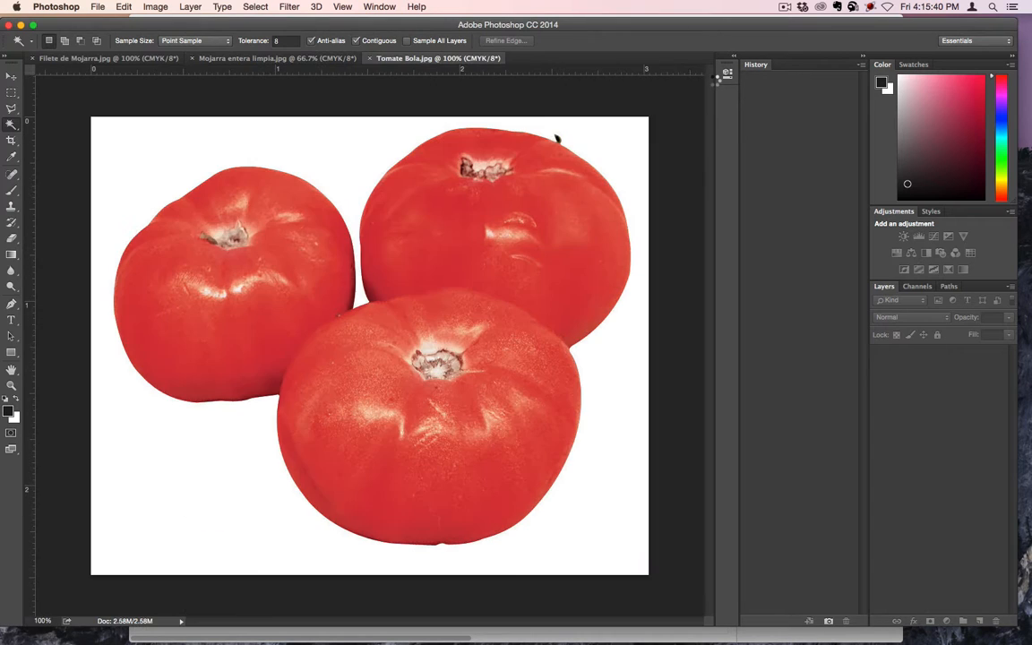
Isolate the tomatoes on their own layer by inverting a Magic Wand selection of the white background, and delete the Background layer
click(264, 132)
key(super+shift+i)
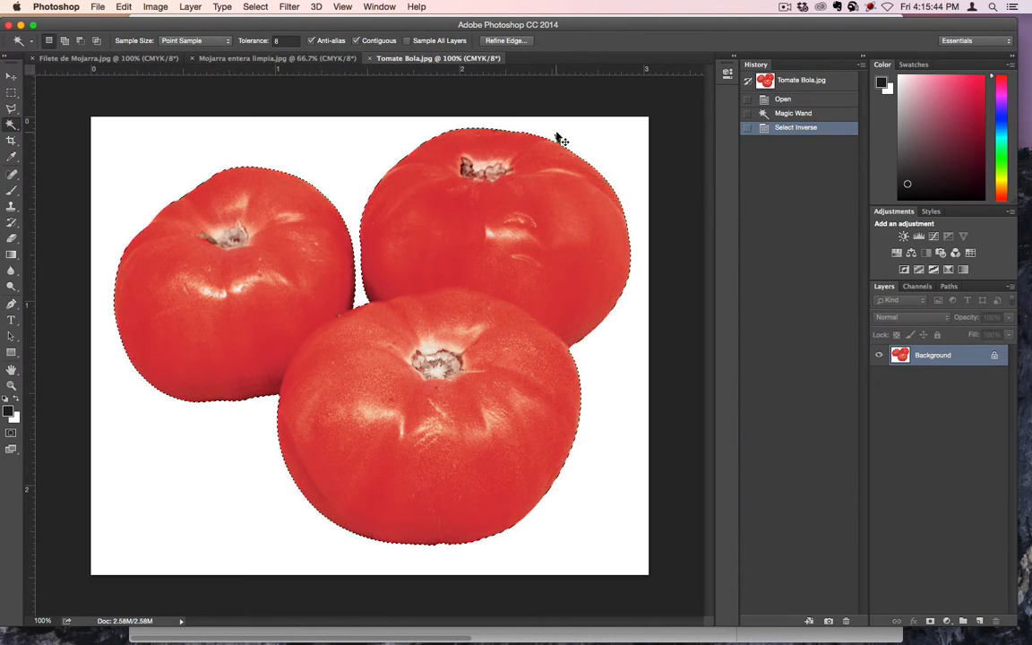
key(super+j)
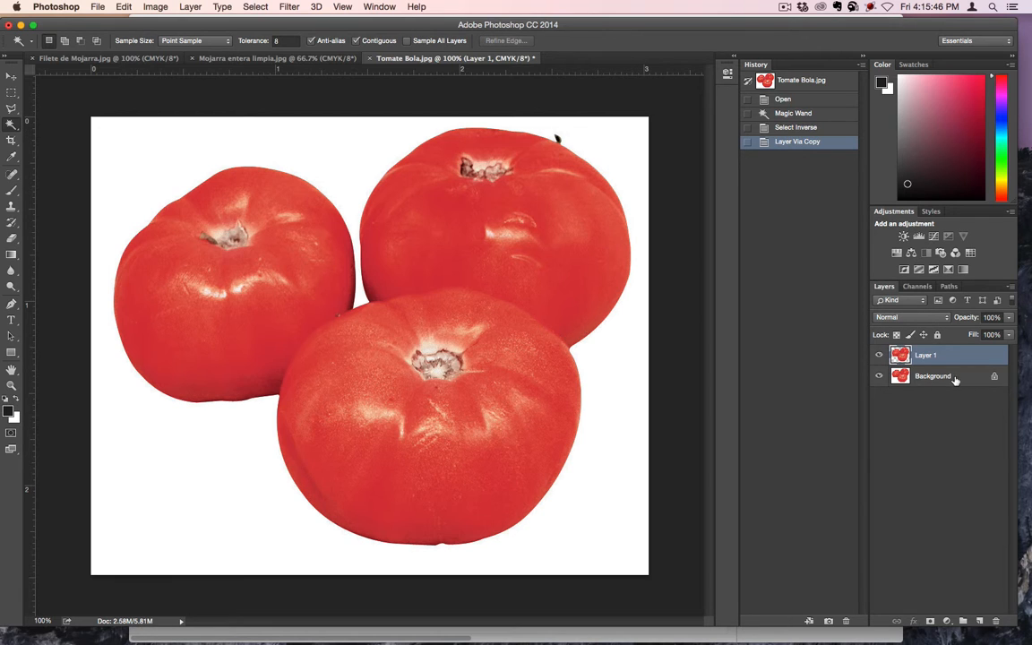
drag(956, 379, 997, 621)
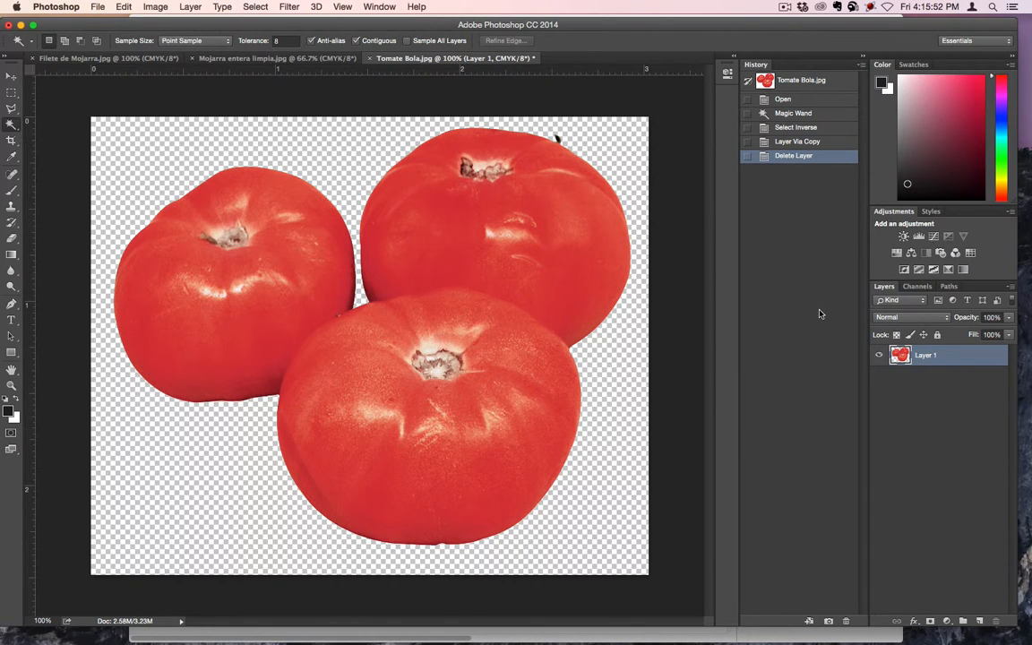
Adjust the tomato layer's midtones with Color Balance, shifting the Cyan–Red level toward red
key(i)
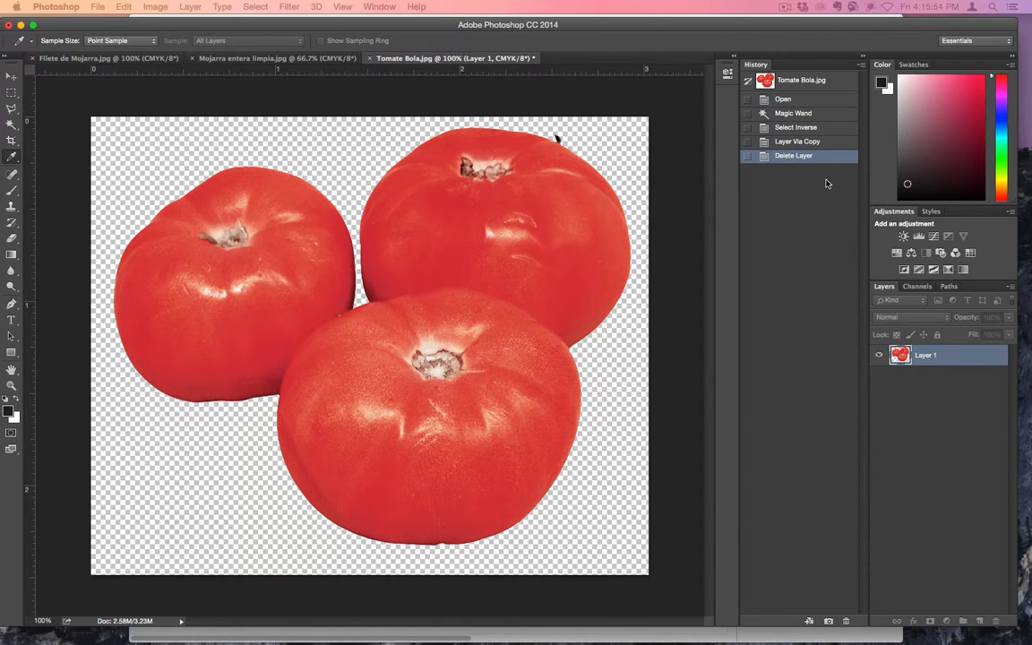
key(super+b)
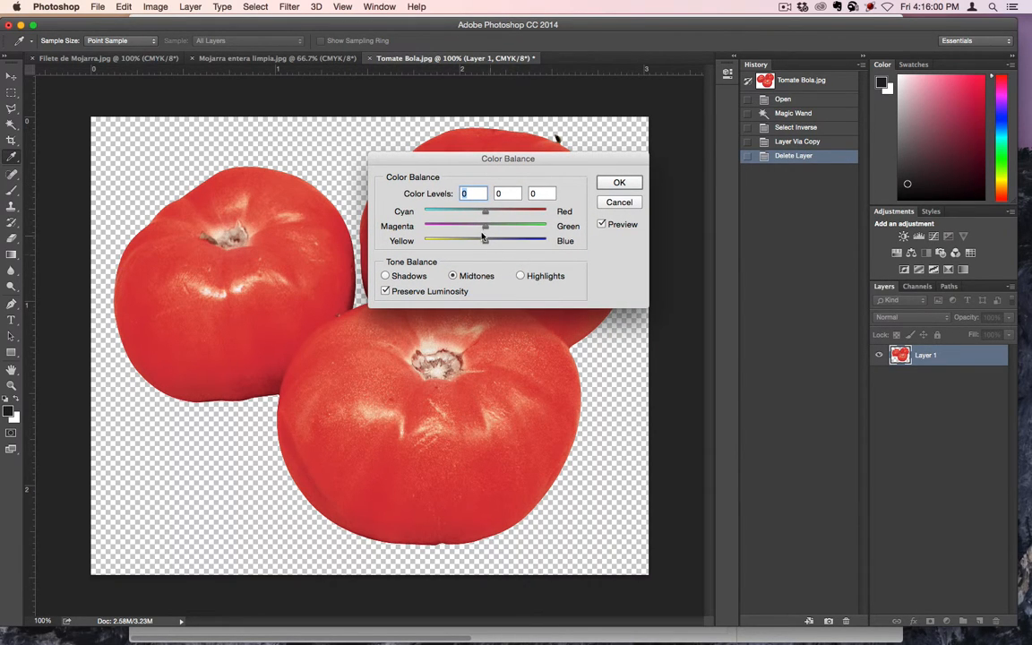
click(483, 212)
mouse_move(494, 216)
mouse_down()
mouse_move(506, 218)
mouse_move(465, 240)
mouse_move(498, 216)
mouse_move(517, 220)
mouse_move(500, 220)
mouse_up()
click(616, 185)
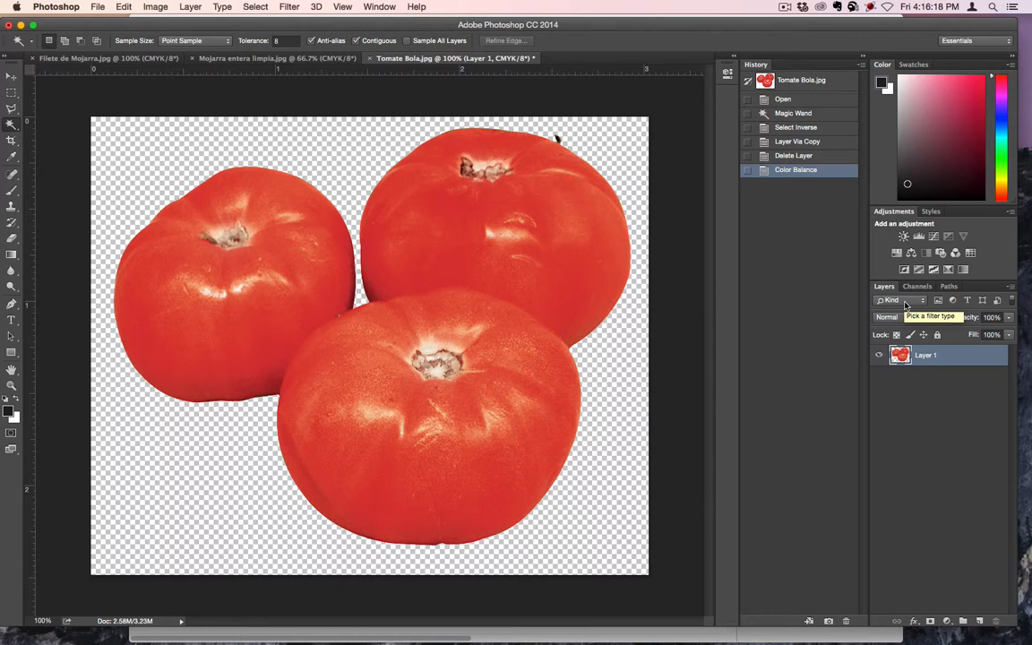
Convert the tomato image to RGB Color and save it as a PNG copy in the Wed-fri folder
click(155, 7)
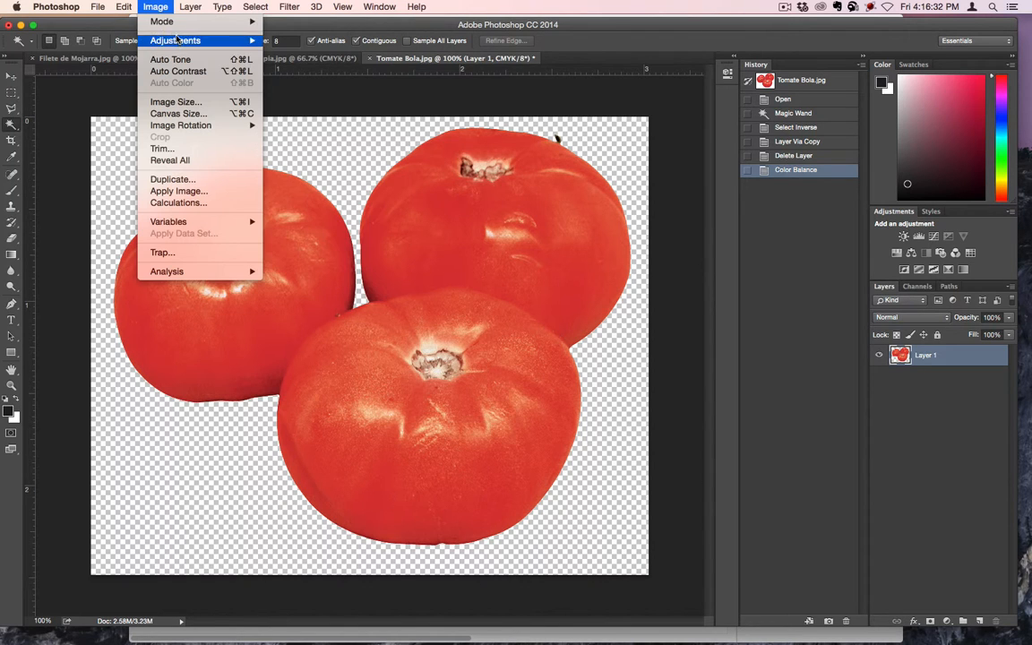
mouse_move(179, 21)
click(296, 72)
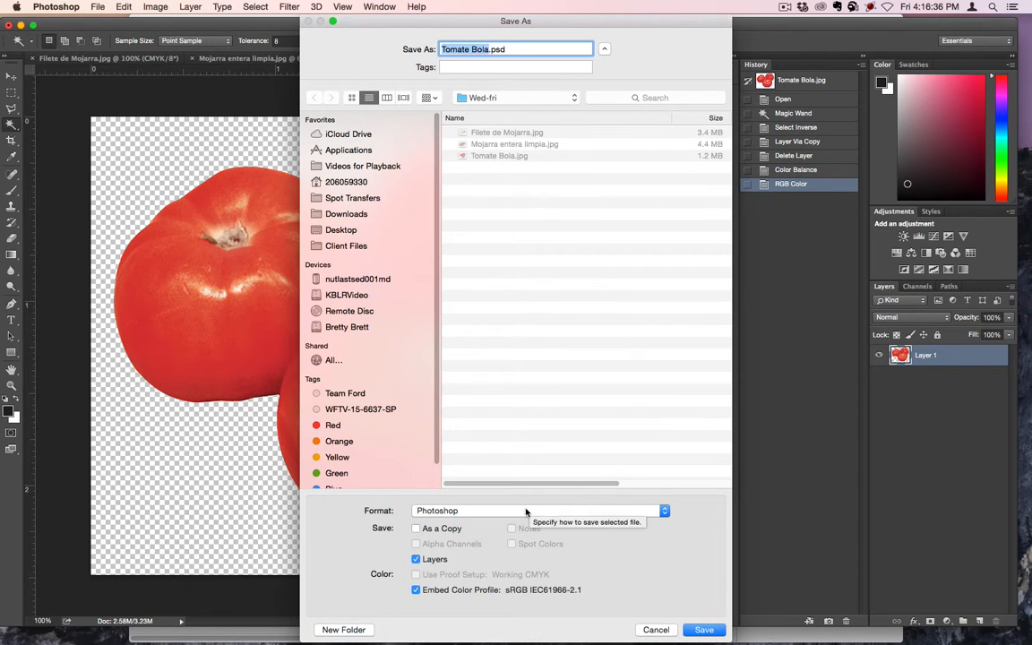
click(662, 510)
click(495, 577)
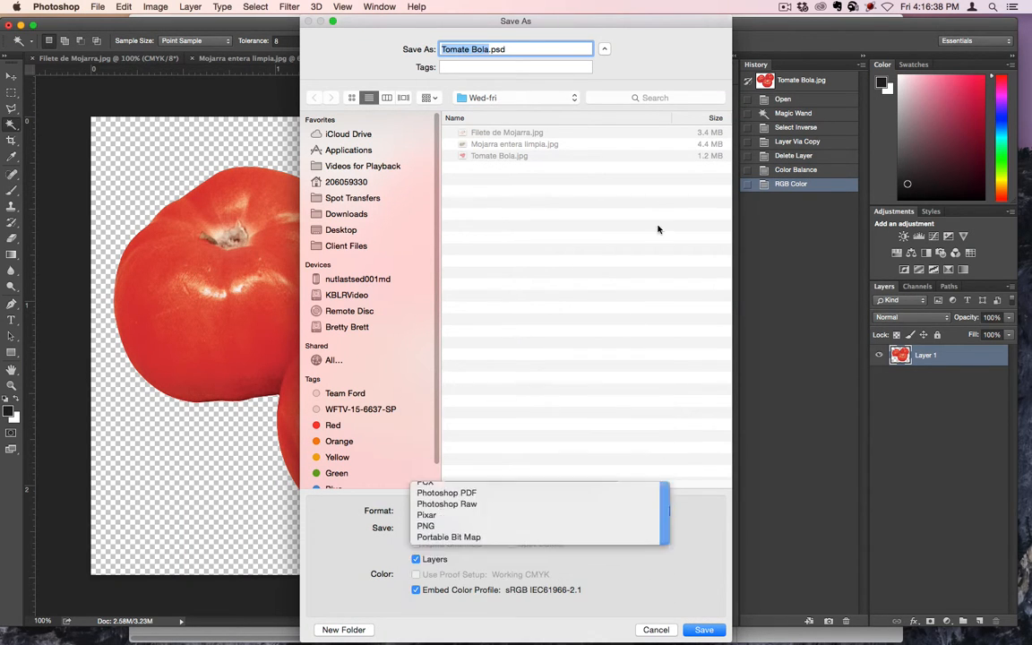
click(704, 628)
click(549, 179)
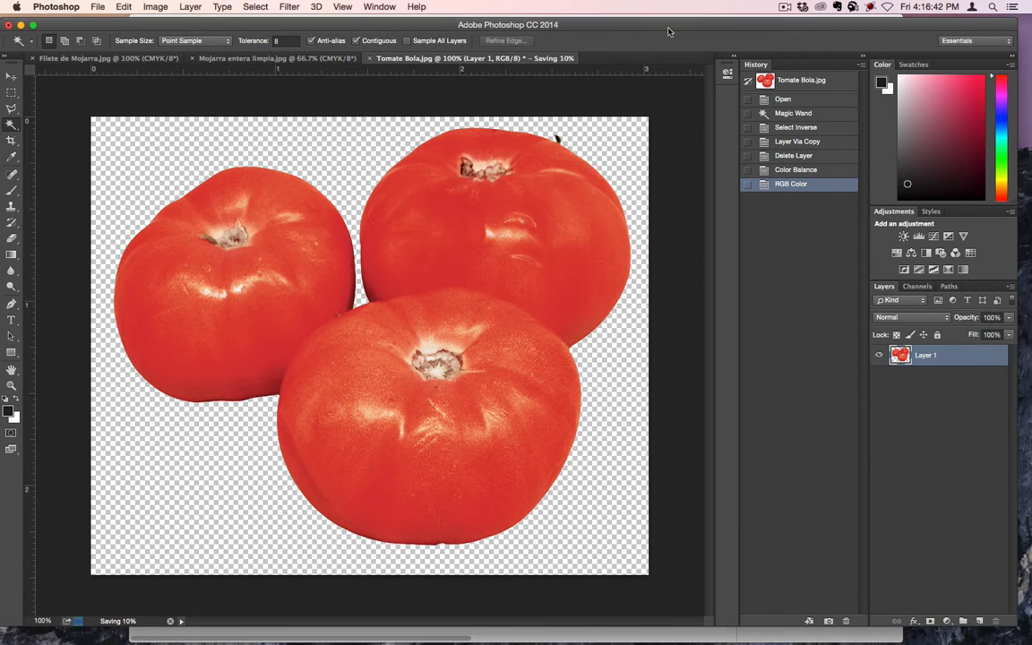
Close Tomate Bola.jpg without saving changes to the original
click(606, 238)
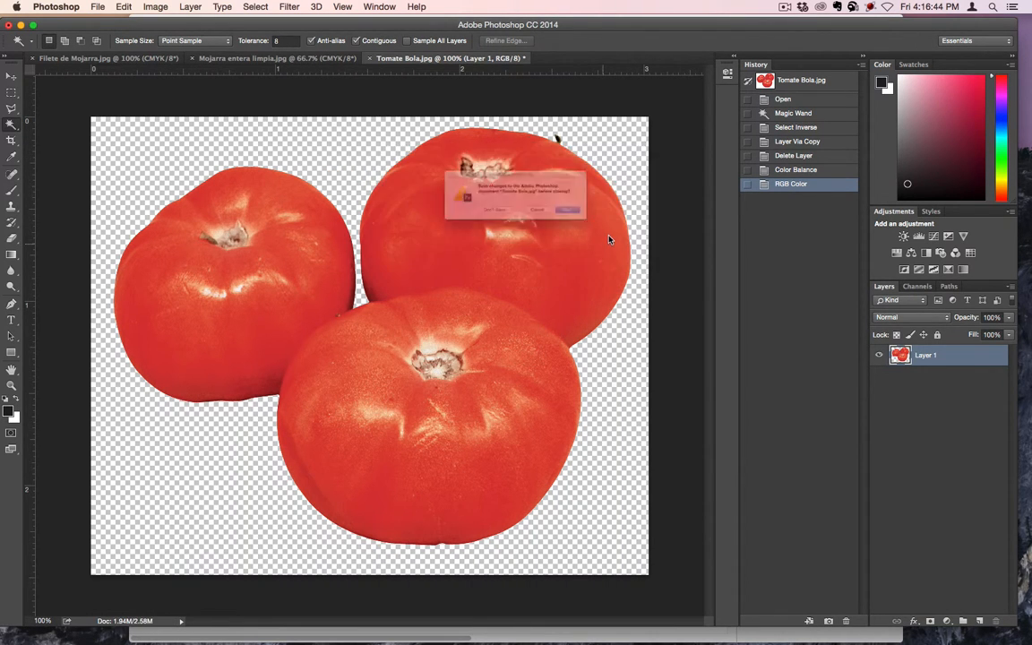
click(479, 224)
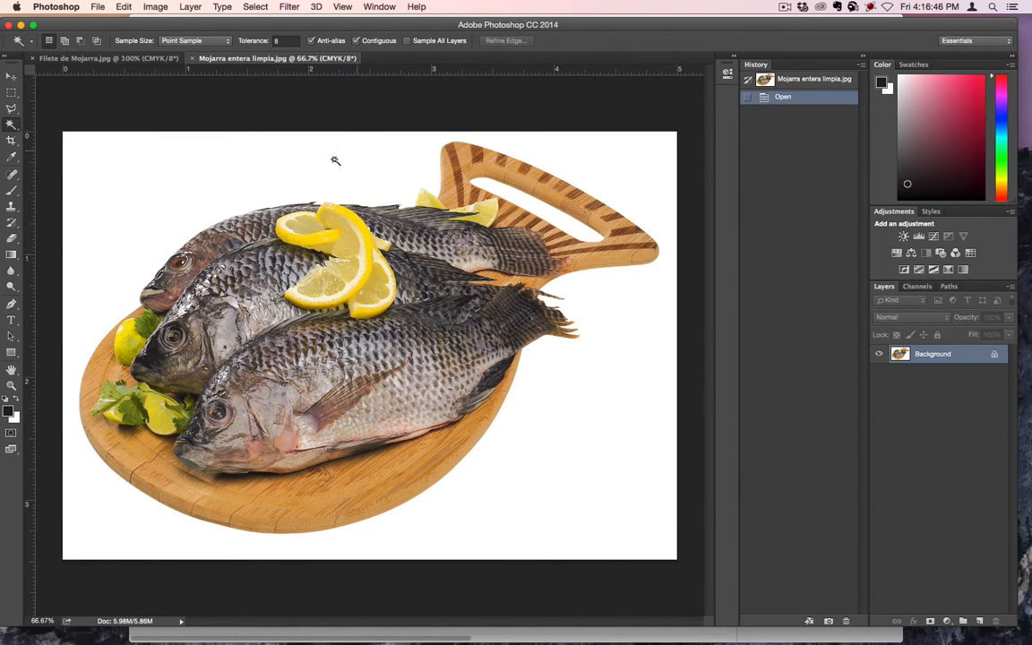
Select the white background and the board's handle opening, invert the selection, copy the whole-fish board to its own layer and delete the Background layer
click(303, 144)
shift+click(557, 218)
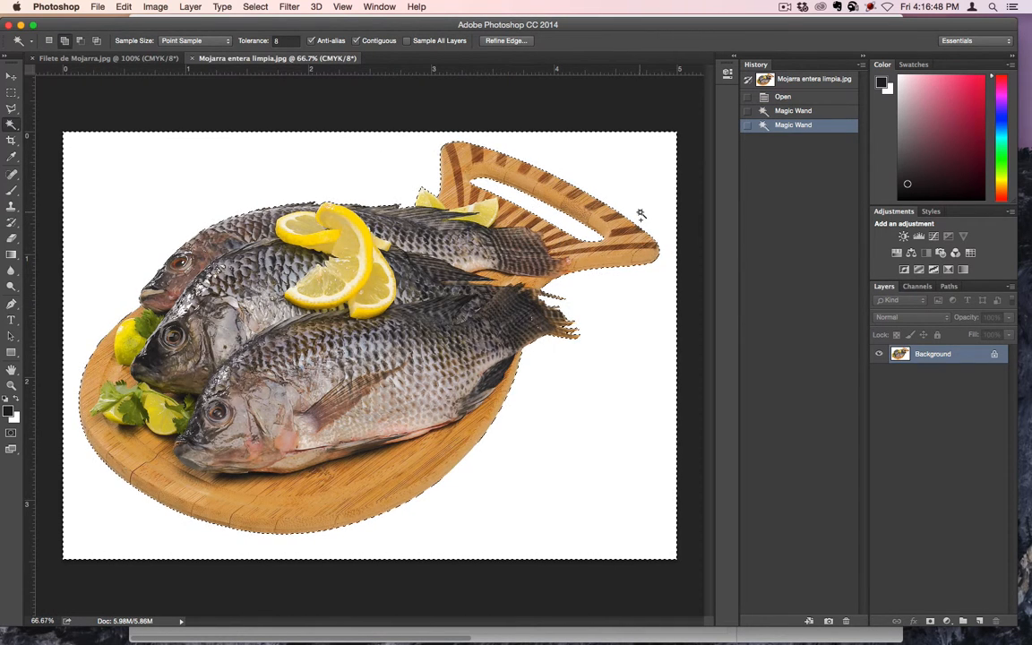
key(super+shift+i)
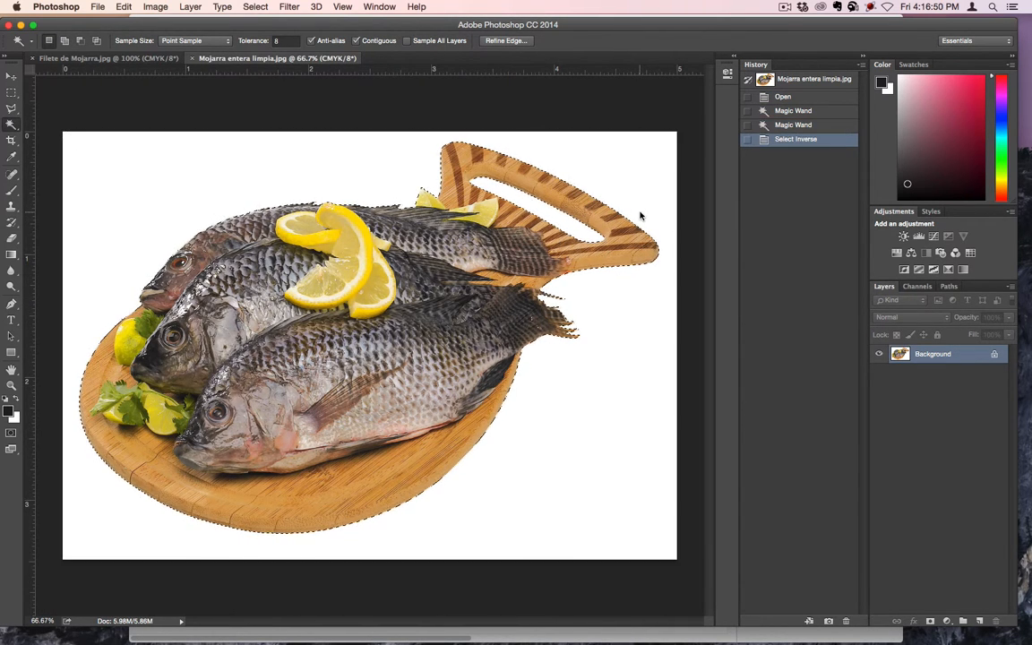
key(super+j)
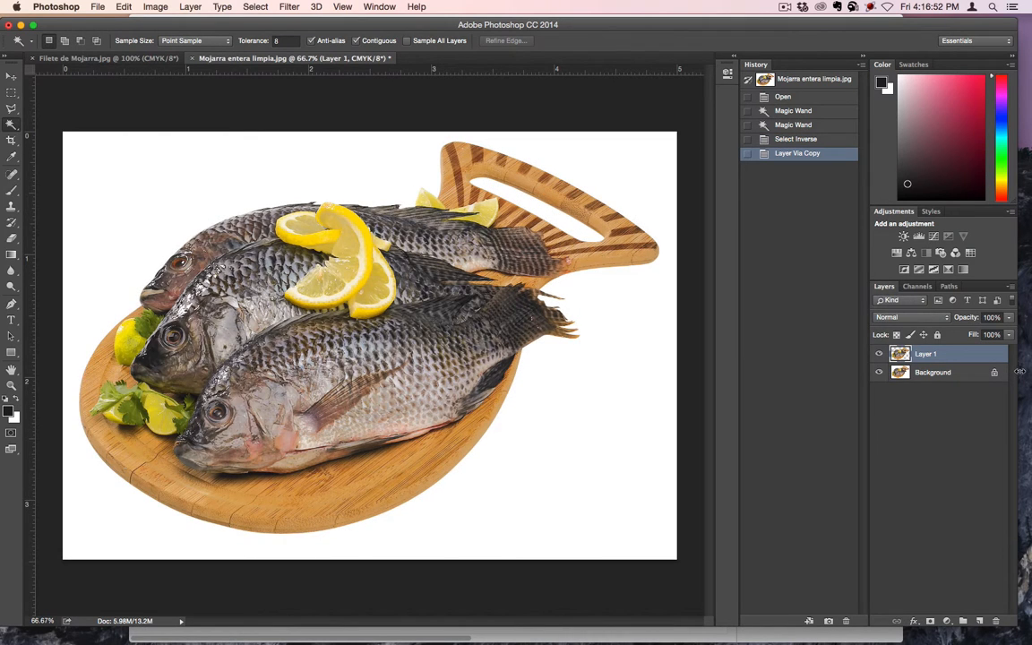
drag(970, 378, 993, 620)
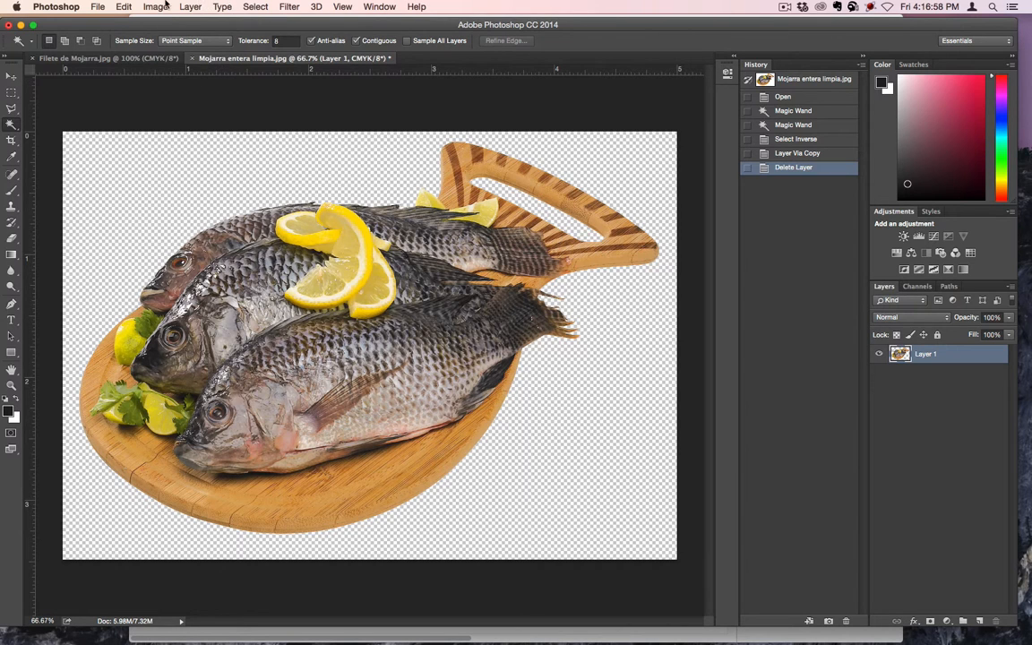
Convert the whole-fish image to RGB Color and save it as a PNG copy in the Wed-fri folder
click(164, 6)
mouse_move(166, 25)
click(296, 72)
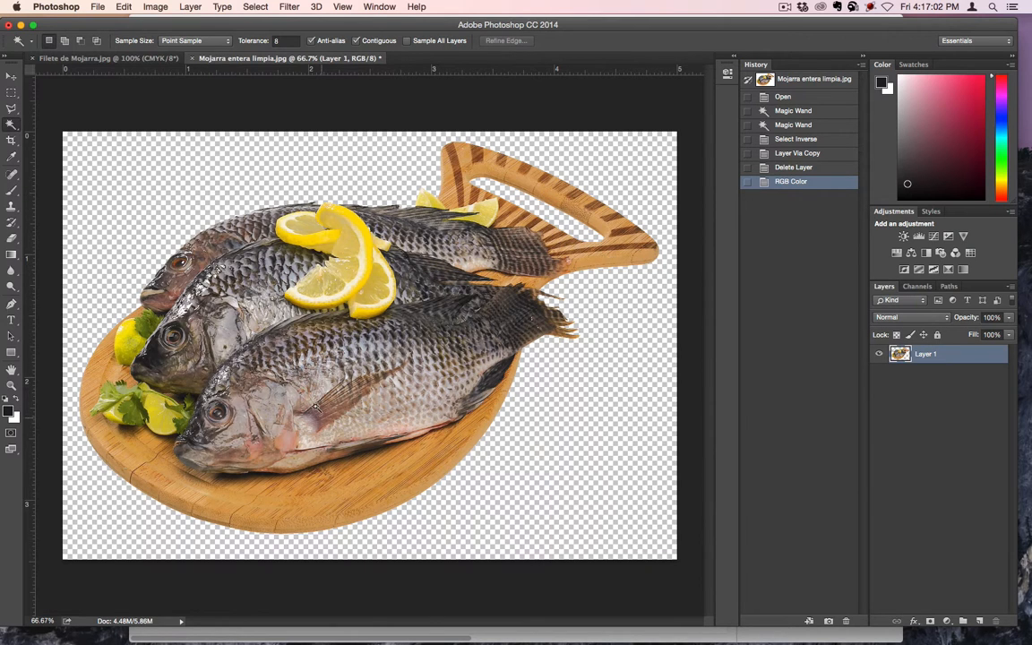
key(super+shift+s)
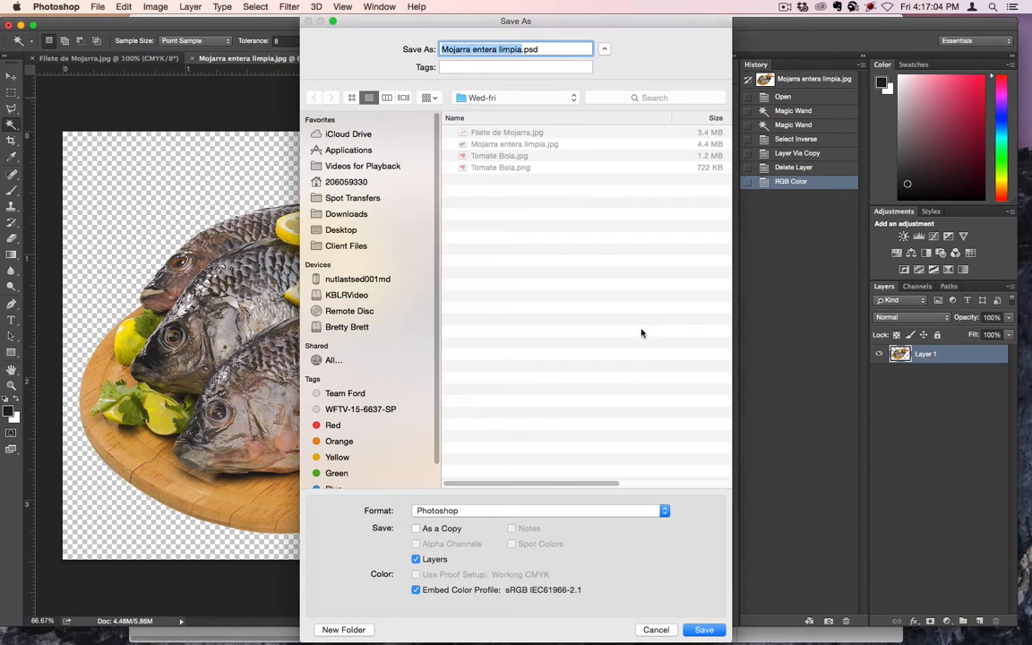
click(573, 510)
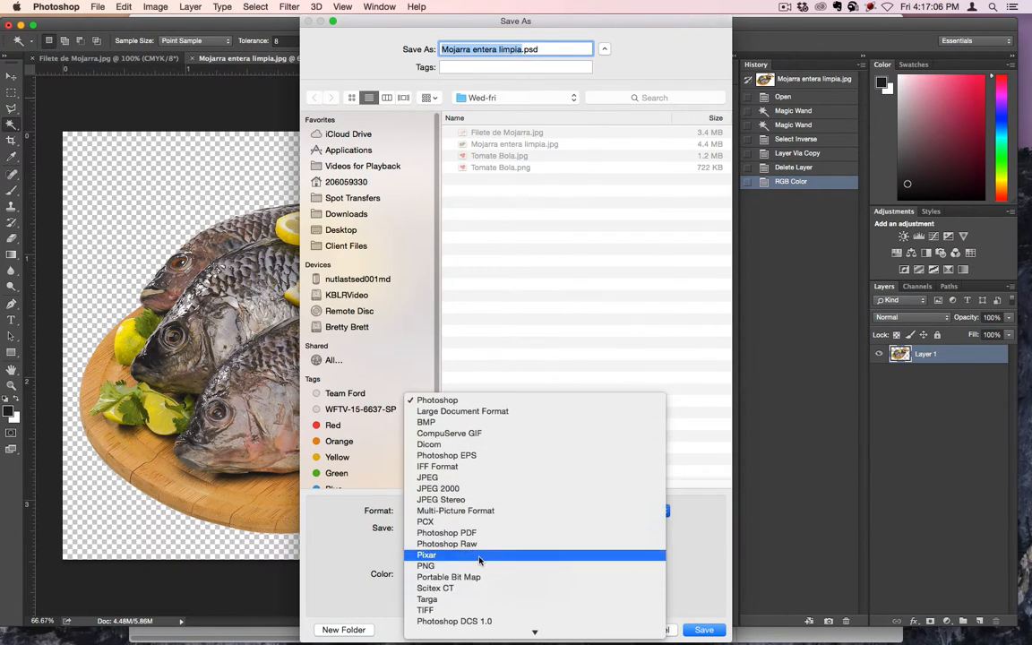
click(439, 528)
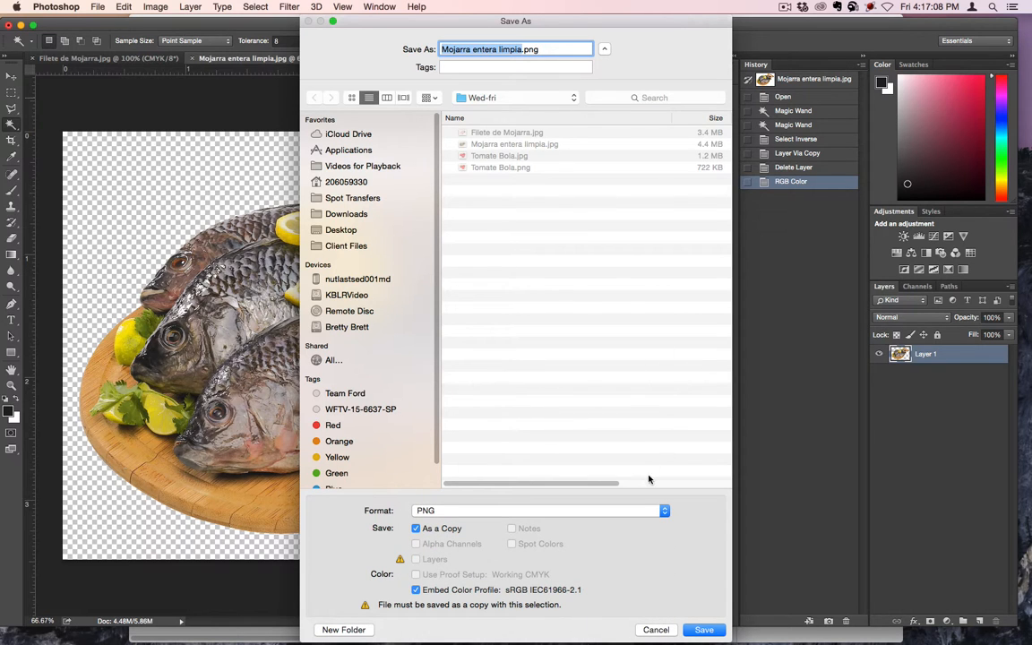
click(703, 629)
key(Return)
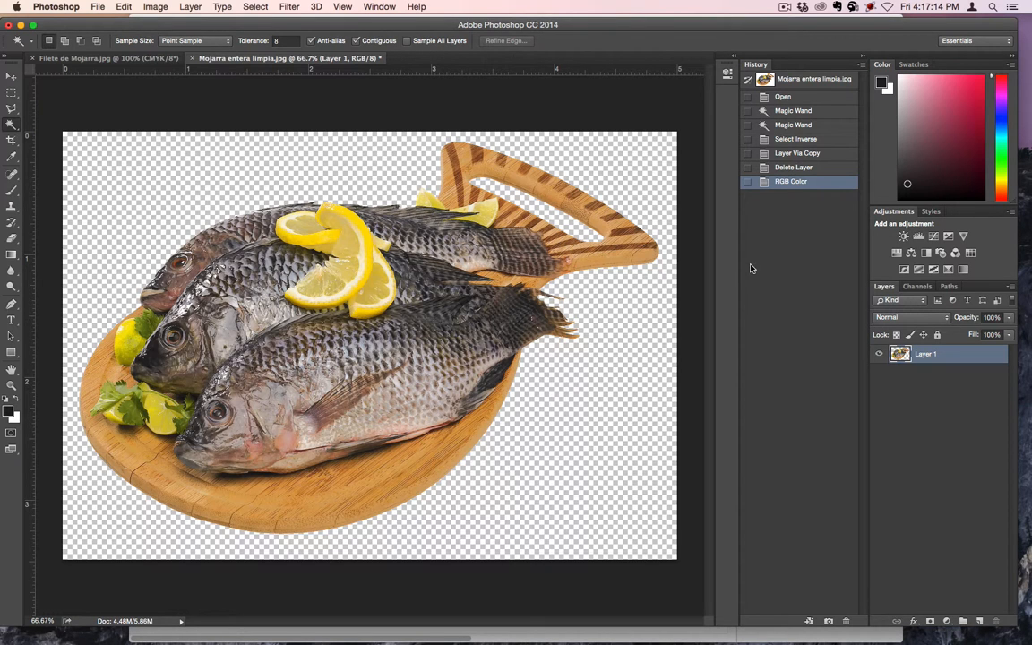
Close Mojarra entera limpia.jpg without saving changes to the original
key(super+w)
click(473, 227)
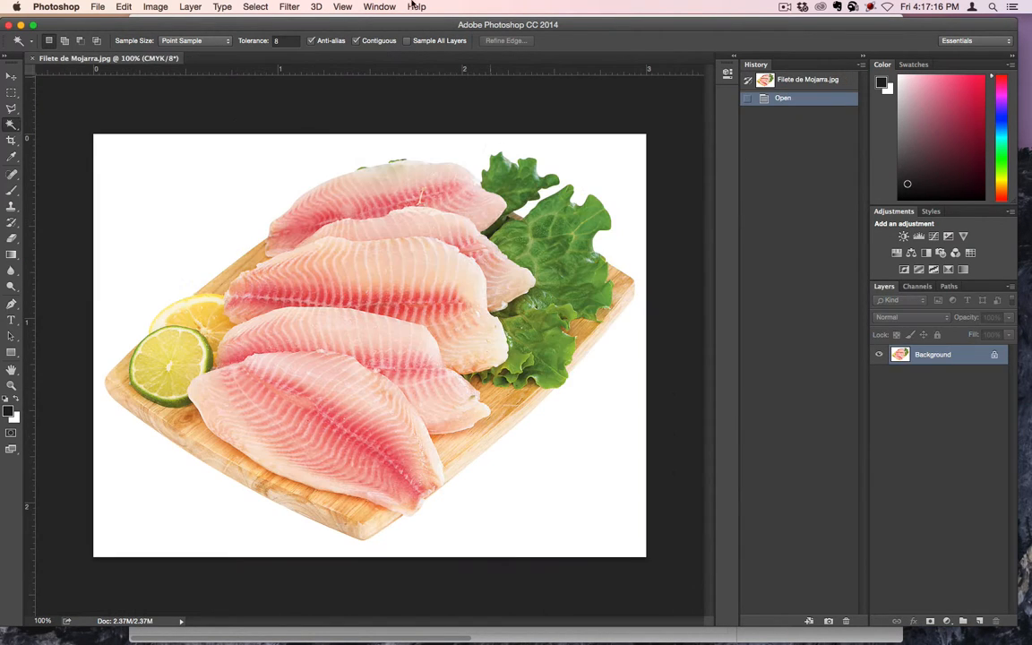
Select the white background and the gap beside the lettuce, invert the selection, copy the fillet board to its own layer and delete the Background layer
click(222, 157)
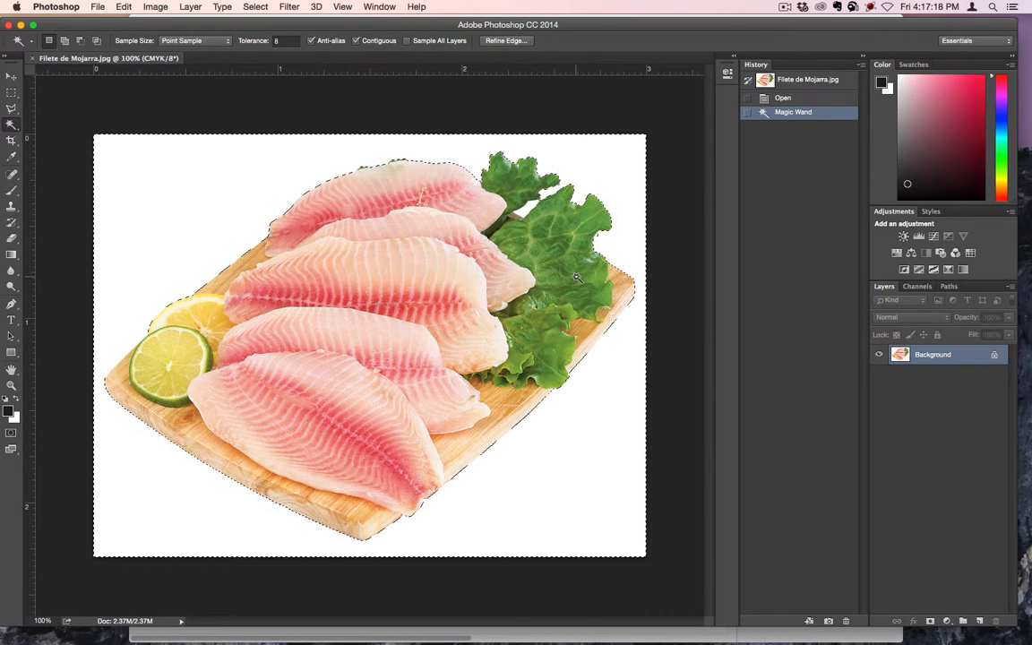
shift+click(530, 212)
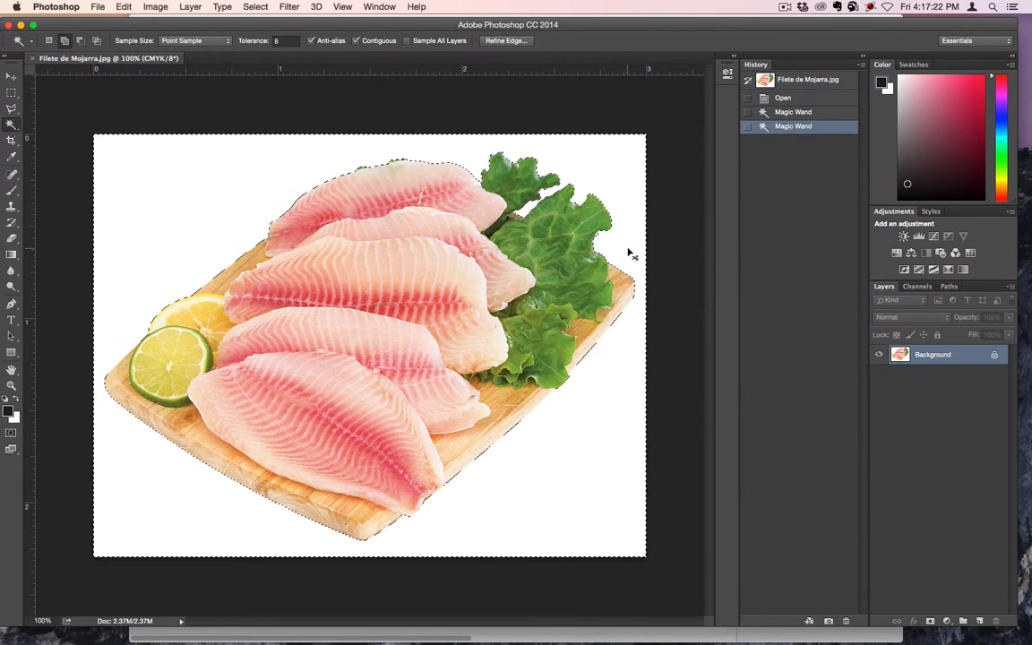
key(super+shift+i)
key(super+j)
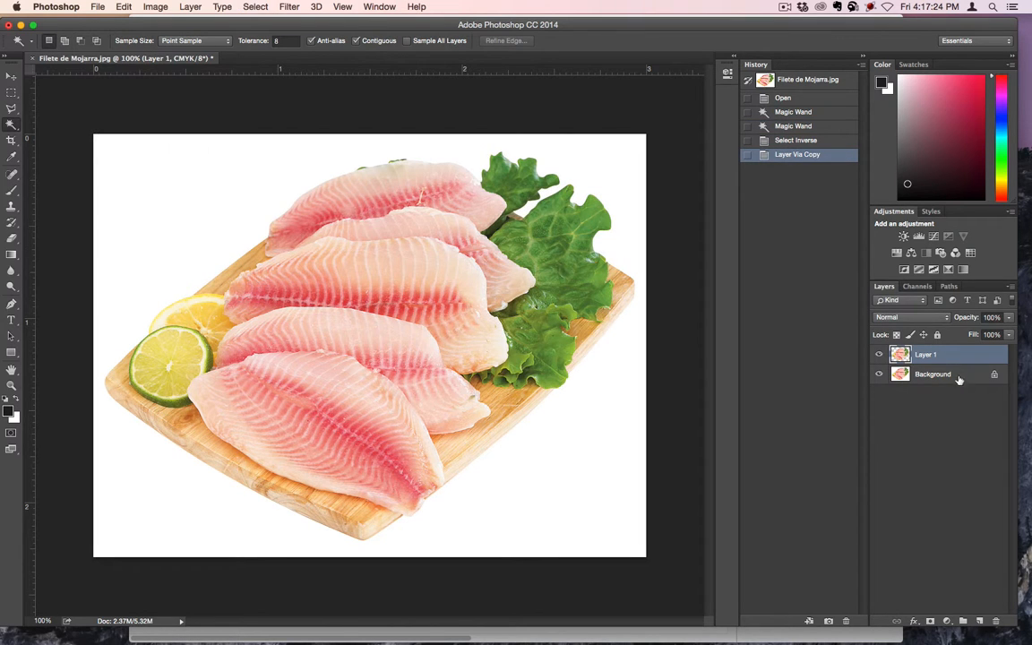
drag(959, 380, 994, 620)
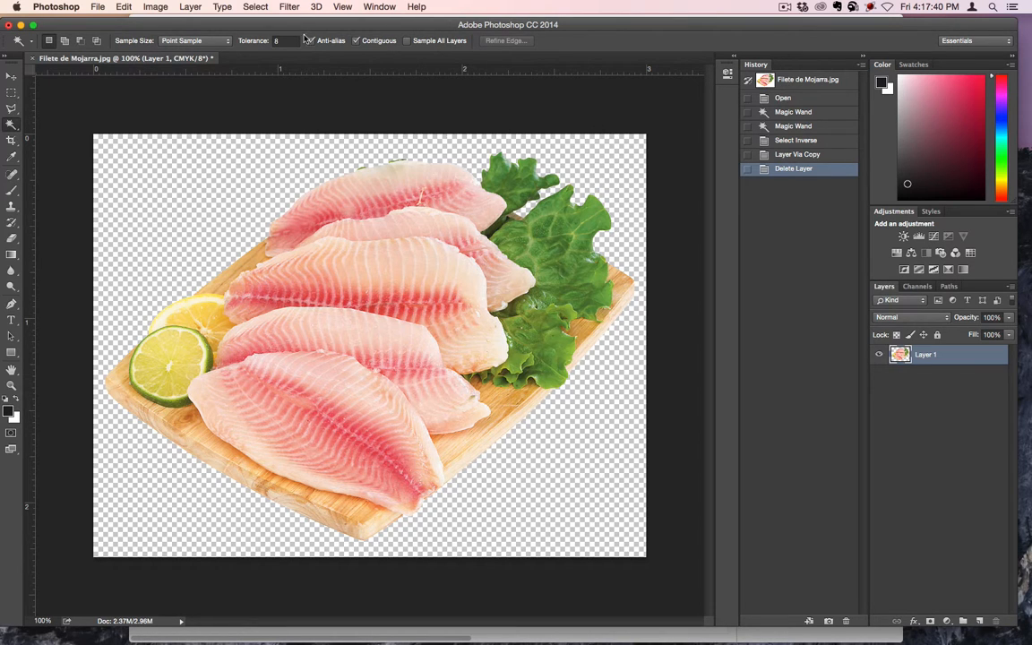
Convert the Filete de Mojarra image to RGB Color and save it as a PNG copy in the Wed-fri folder
click(154, 6)
mouse_move(229, 20)
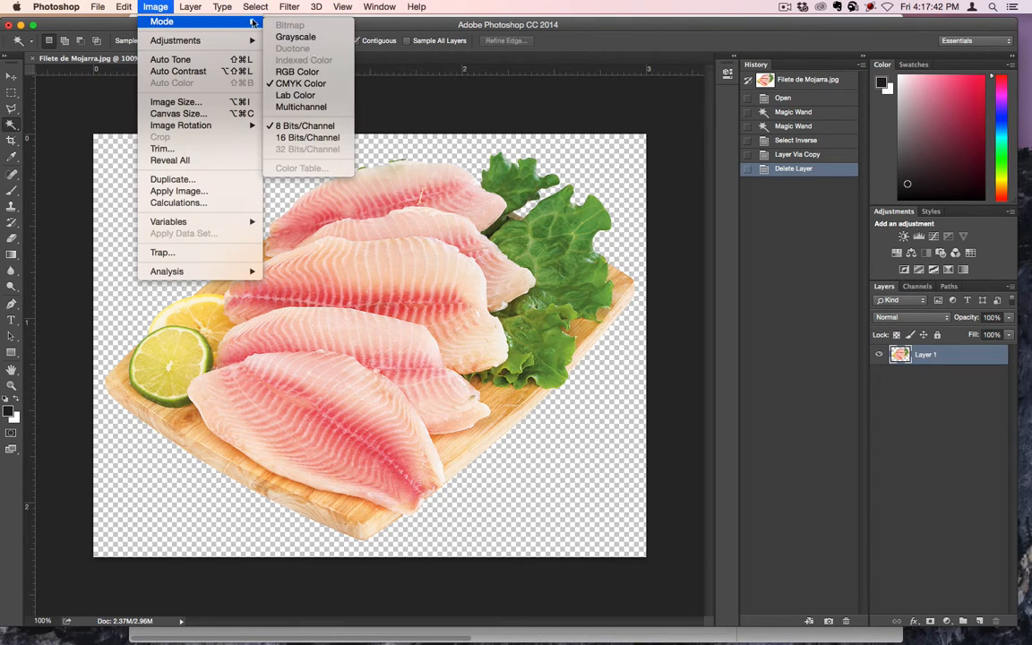
click(298, 73)
key(super+shift+s)
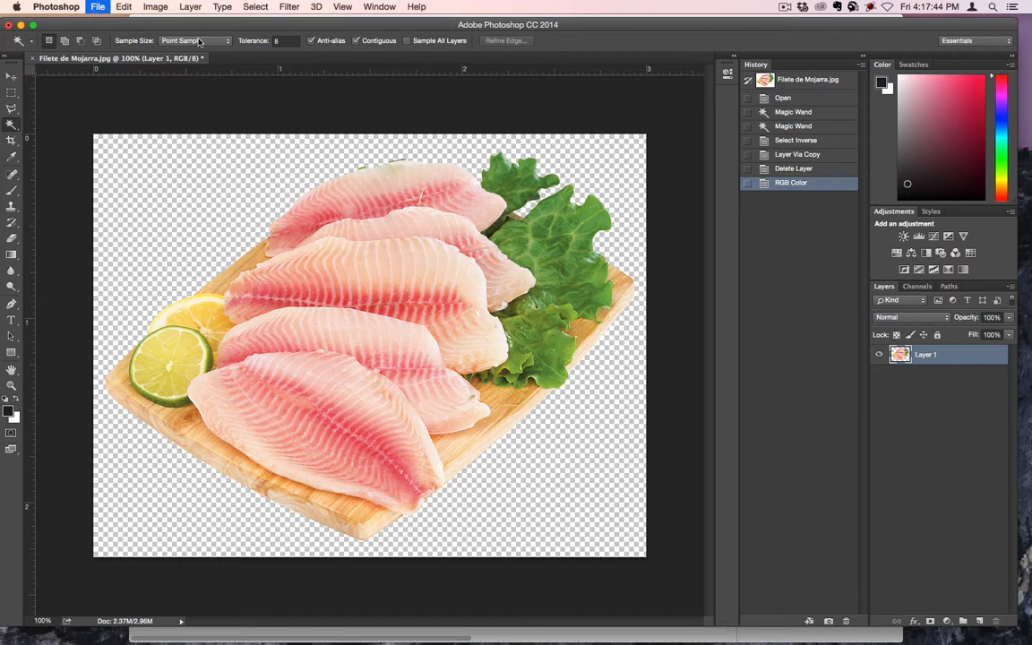
click(529, 512)
mouse_move(511, 632)
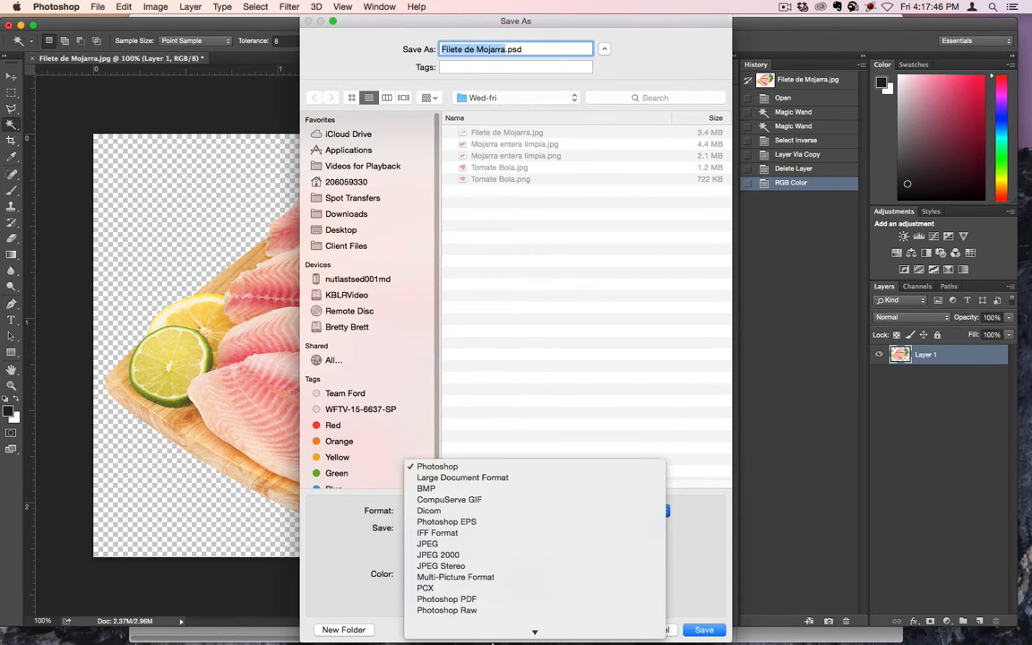
click(508, 567)
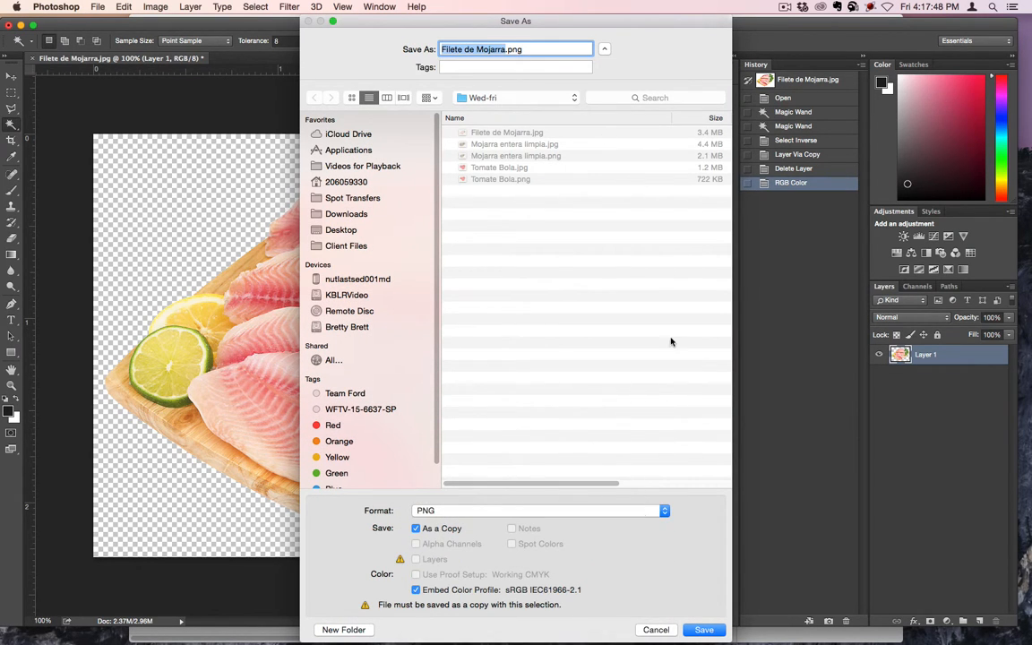
click(704, 630)
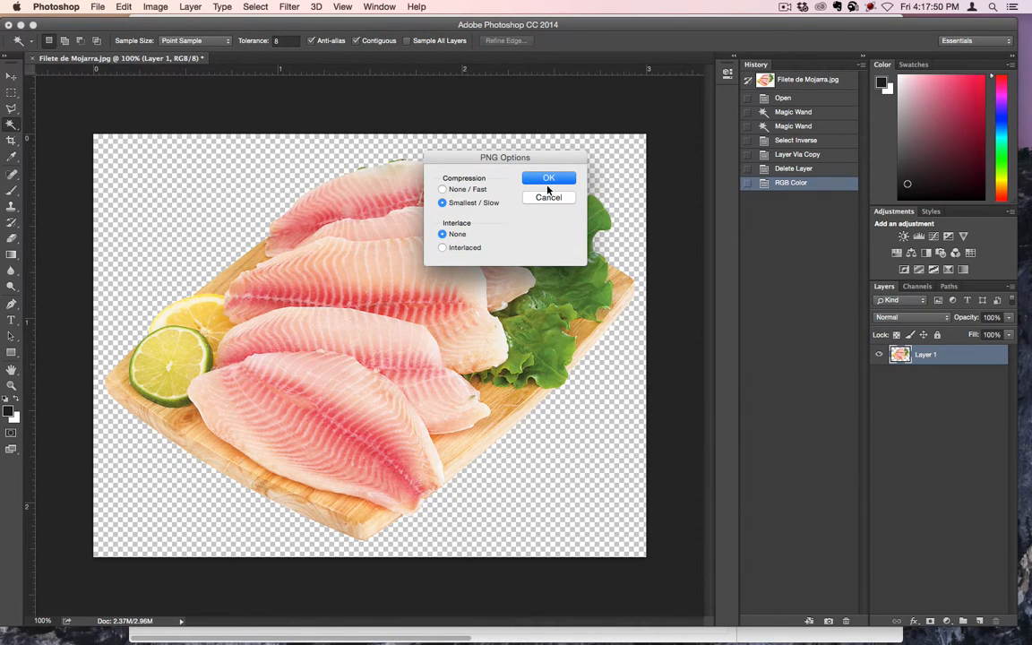
click(548, 179)
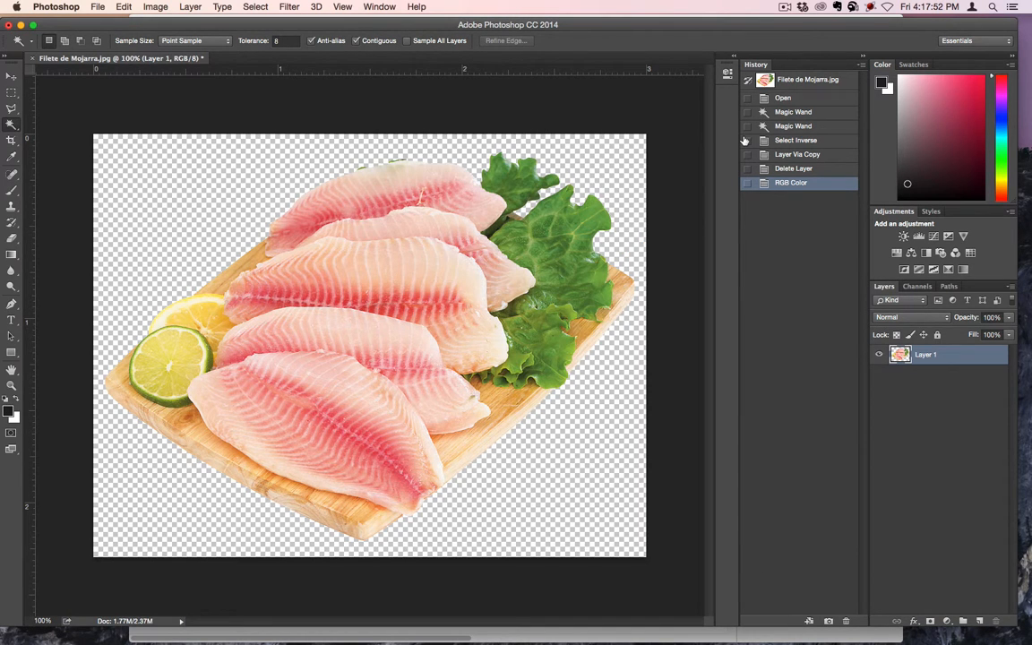
Close Filete de Mojarra.jpg without saving changes to the original
key(super+w)
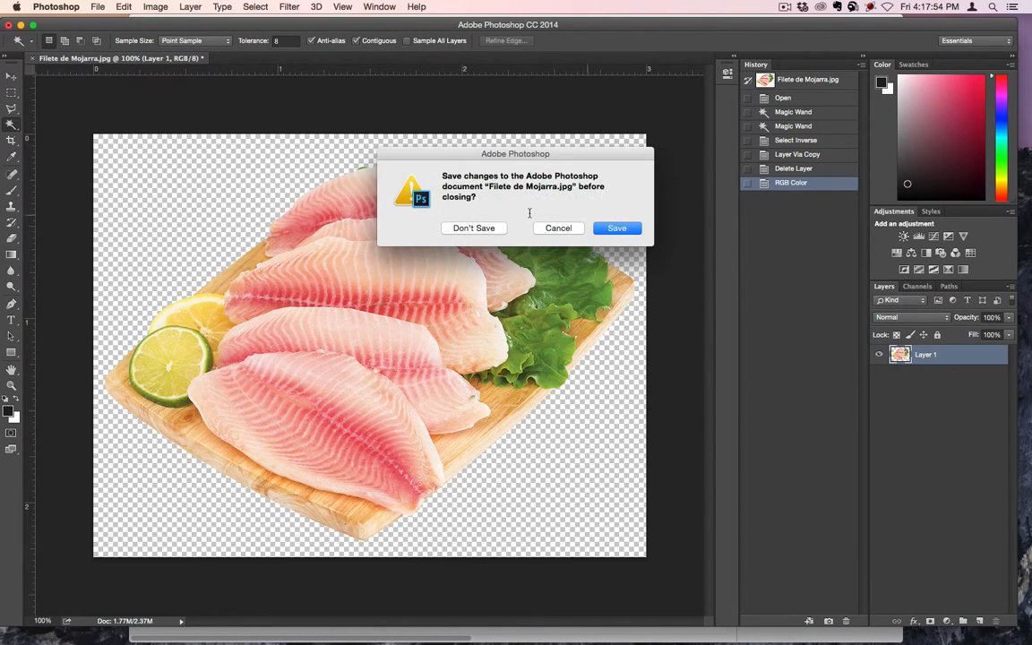
click(428, 229)
Switch to Finder and delete the three original JPG files from the Wed-fri folder, keeping their PNG versions
key(super+Tab)
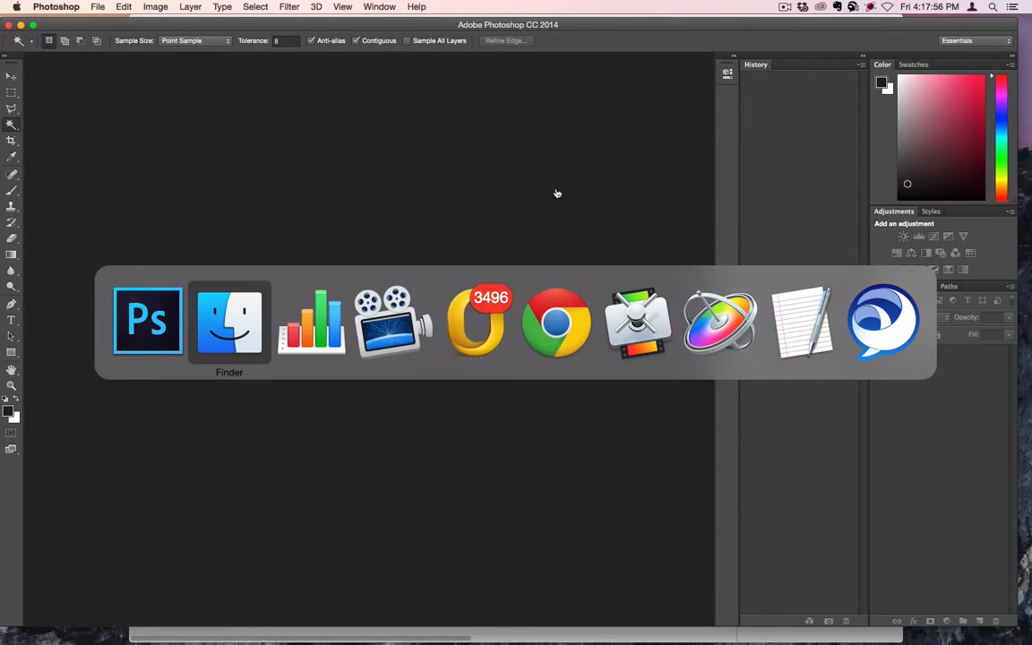
key(super+Tab)
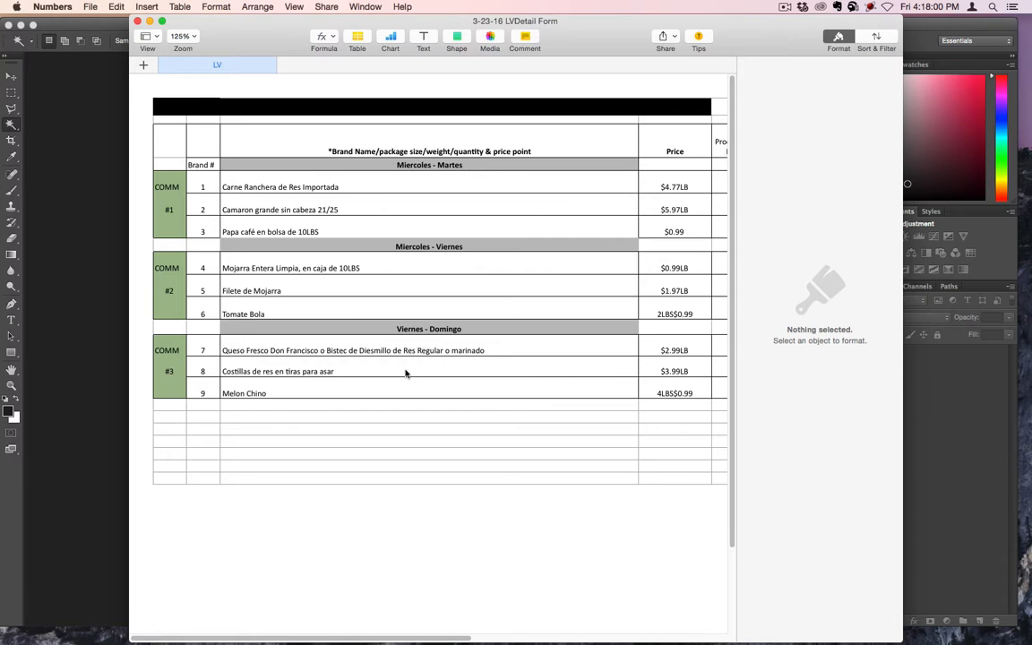
key(super+Tab)
key(super+Tab)
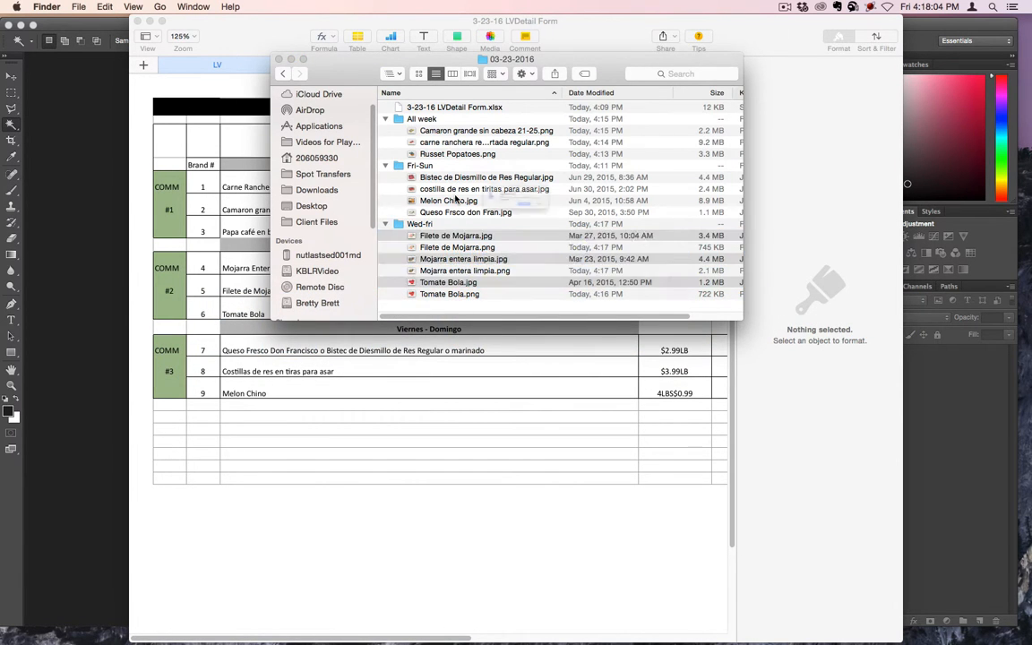
key(super+alt+BackSpace)
click(607, 226)
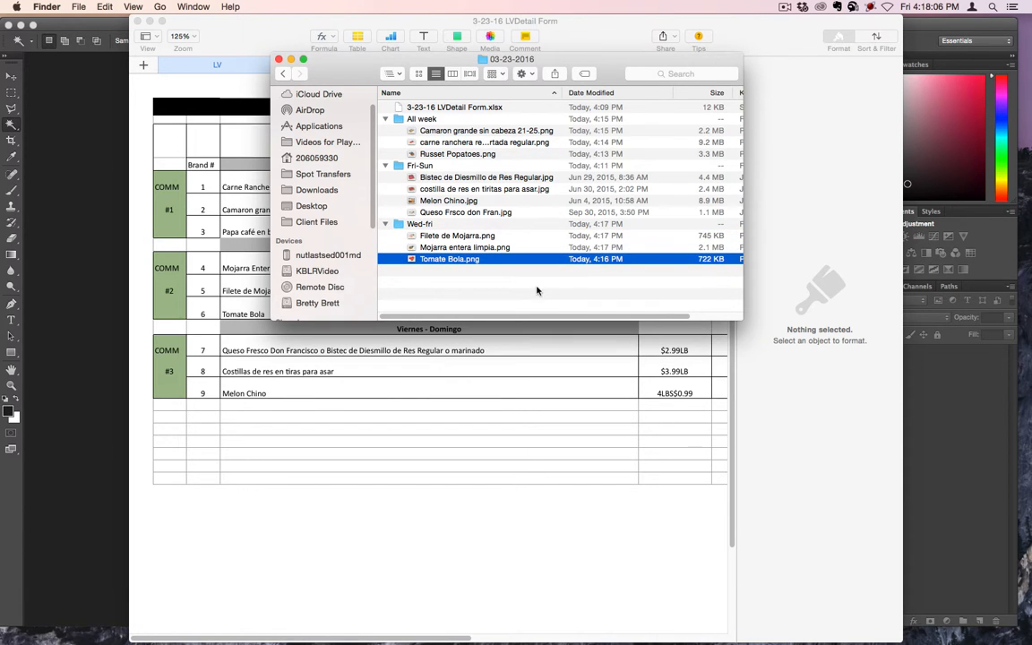
Check the Viernes - Domingo products in the detail form and open the four Fri-Sun JPG images in Adobe Photoshop CC 2014
click(475, 179)
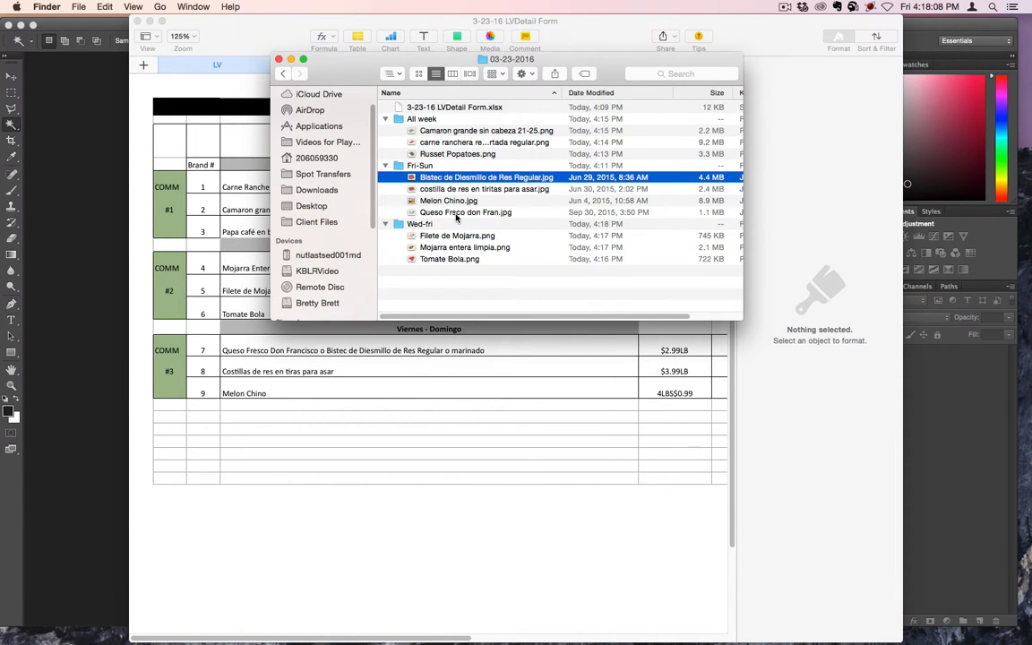
key(super+Tab)
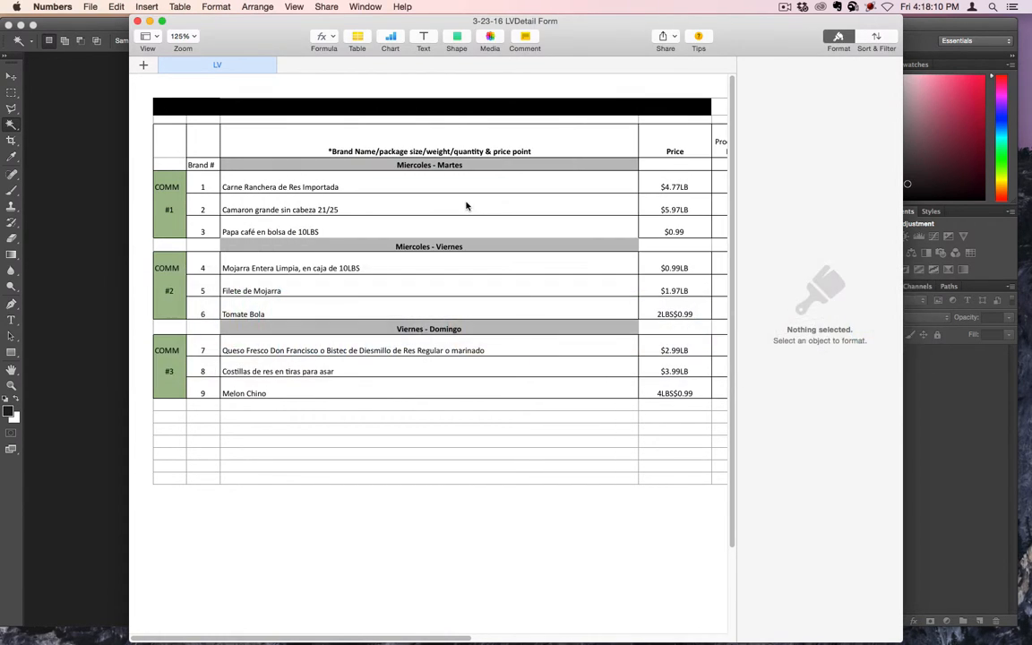
key(super+Tab)
click(125, 352)
key(super+Tab)
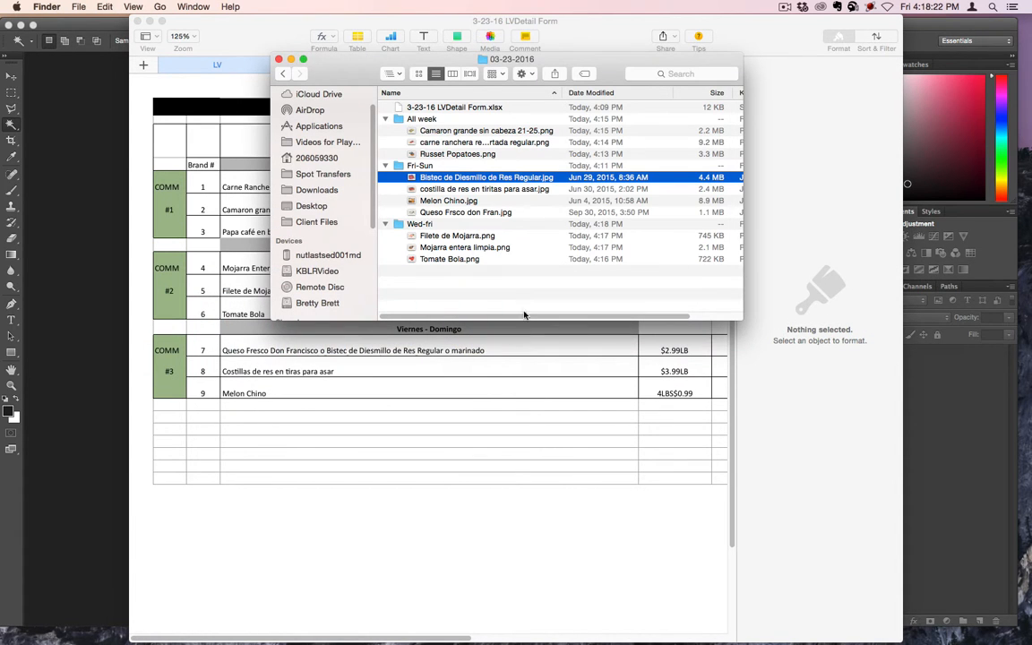
shift+click(463, 212)
right_click(463, 213)
mouse_move(537, 249)
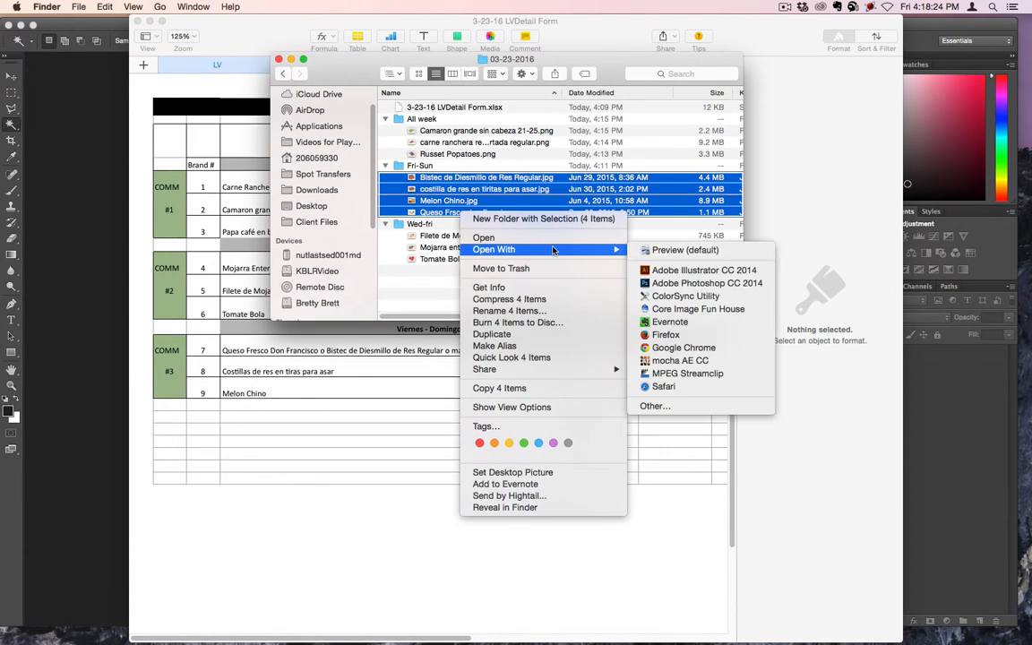
click(695, 286)
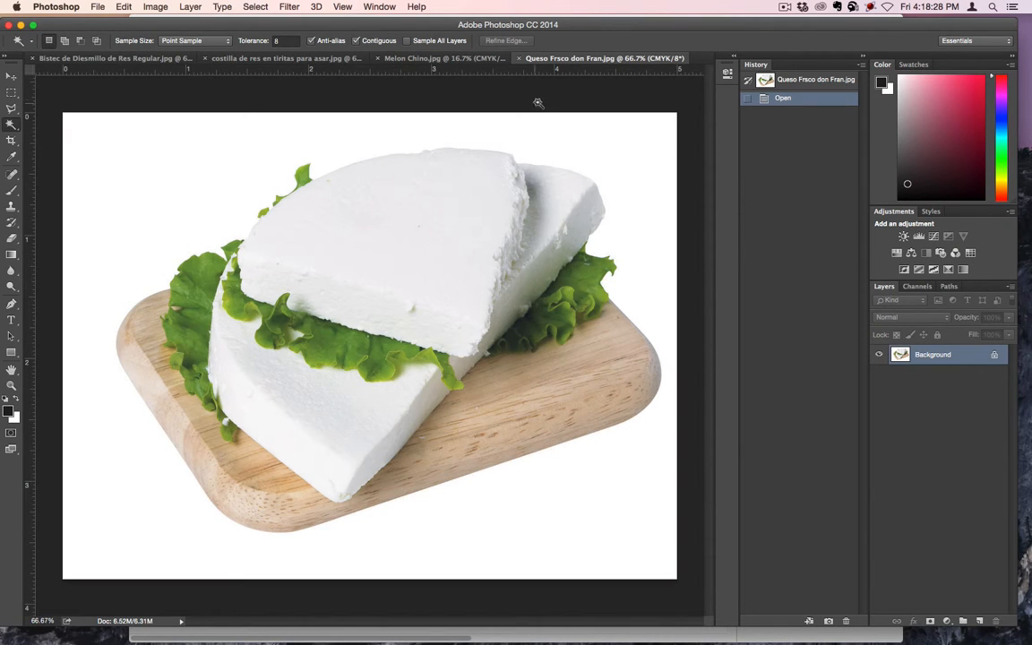
In costilla de res en tiritas para asar.jpg, select the white background, invert the selection, copy the rib board to its own layer and delete the Background layer
click(87, 59)
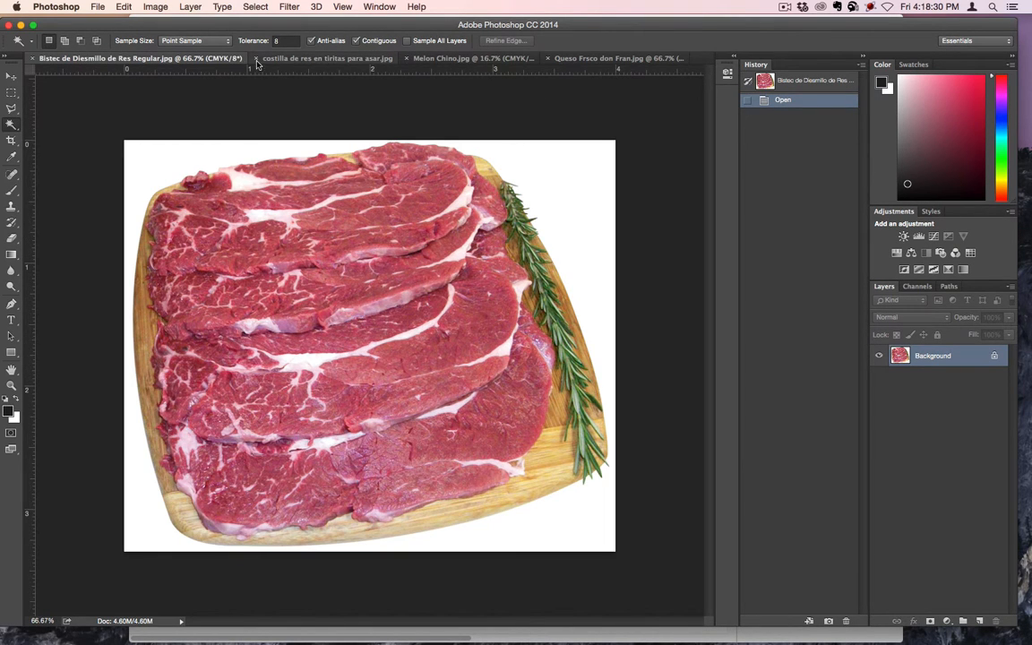
click(319, 59)
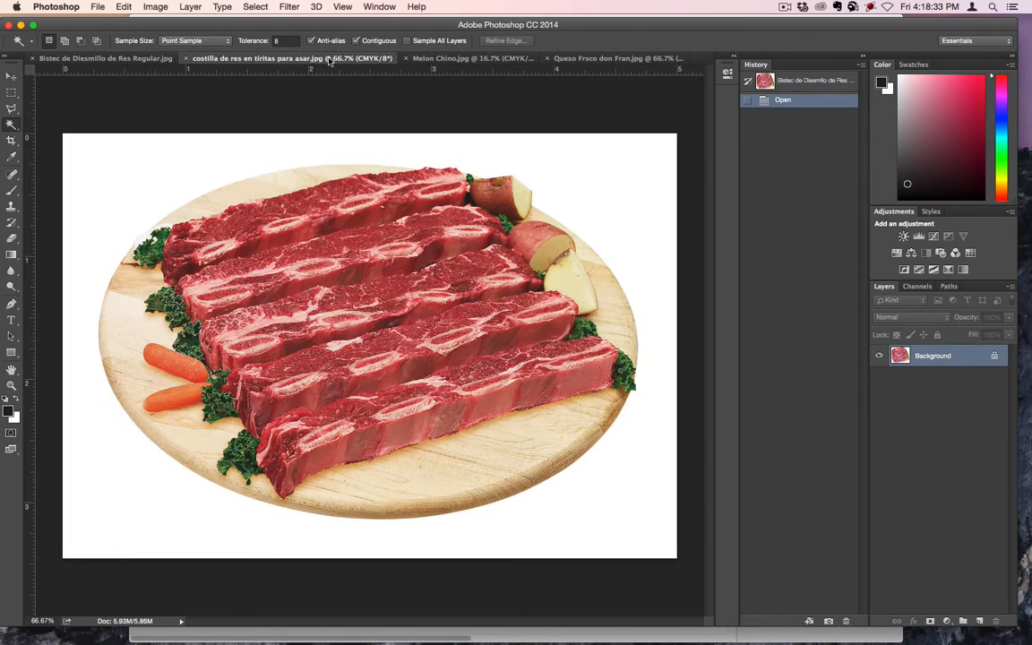
click(176, 163)
key(super+shift+i)
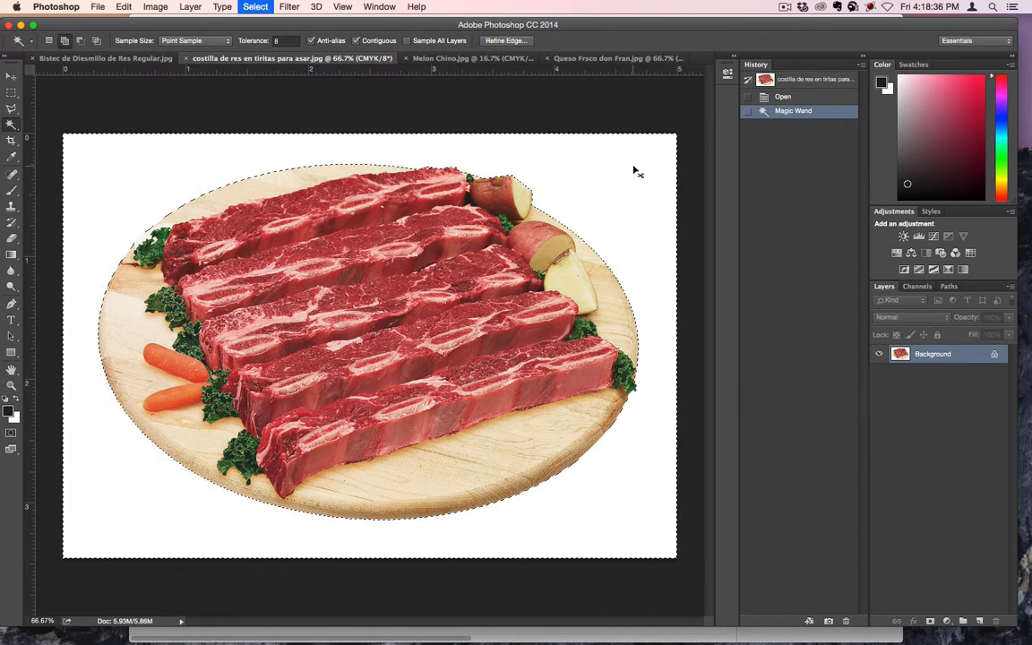
key(super+j)
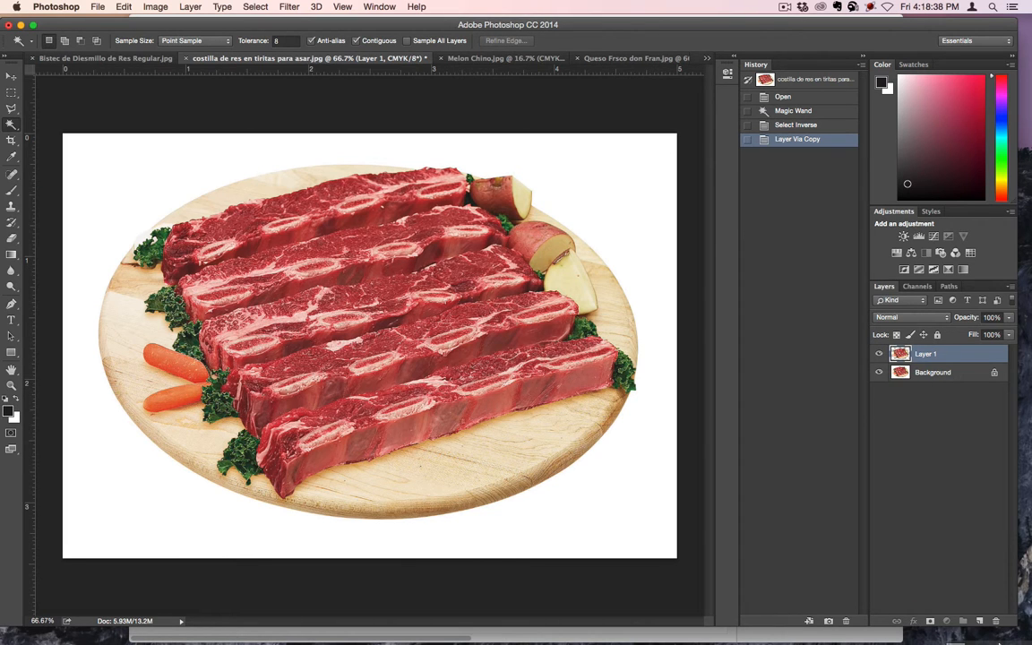
drag(999, 642, 995, 620)
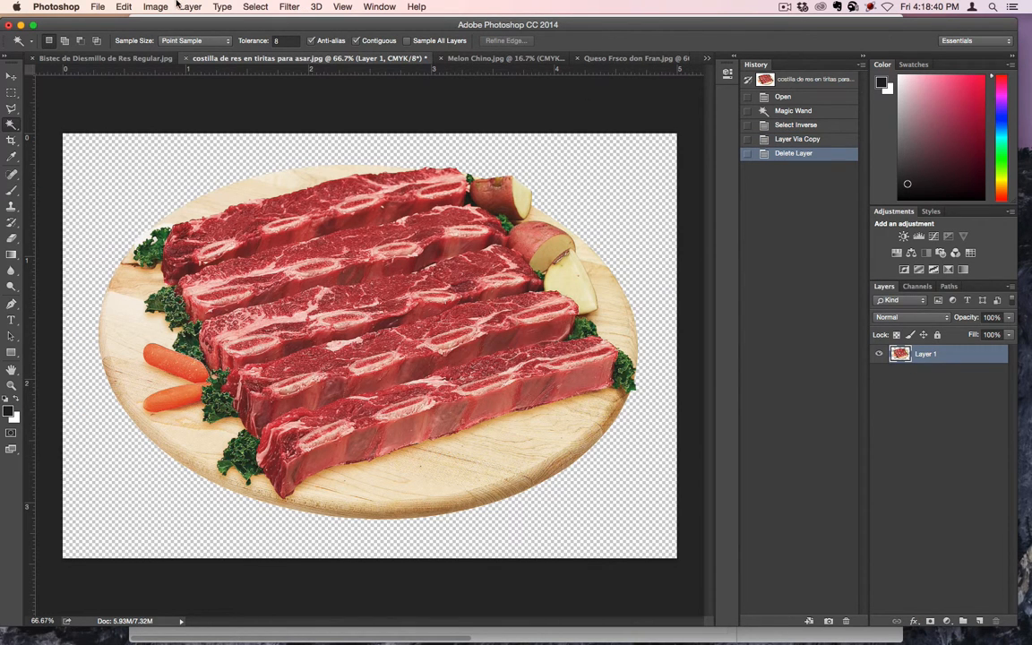
Convert the costilla de res image to RGB Color and save it as a PNG copy in the Fri-Sun folder
click(124, 6)
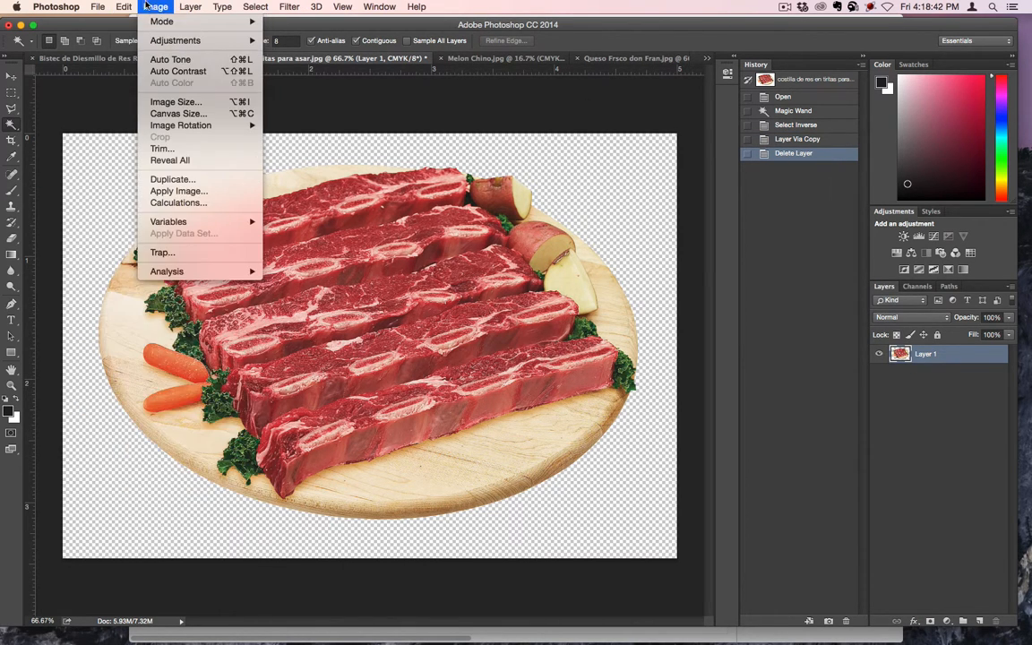
mouse_move(161, 22)
click(307, 71)
key(super+shift+s)
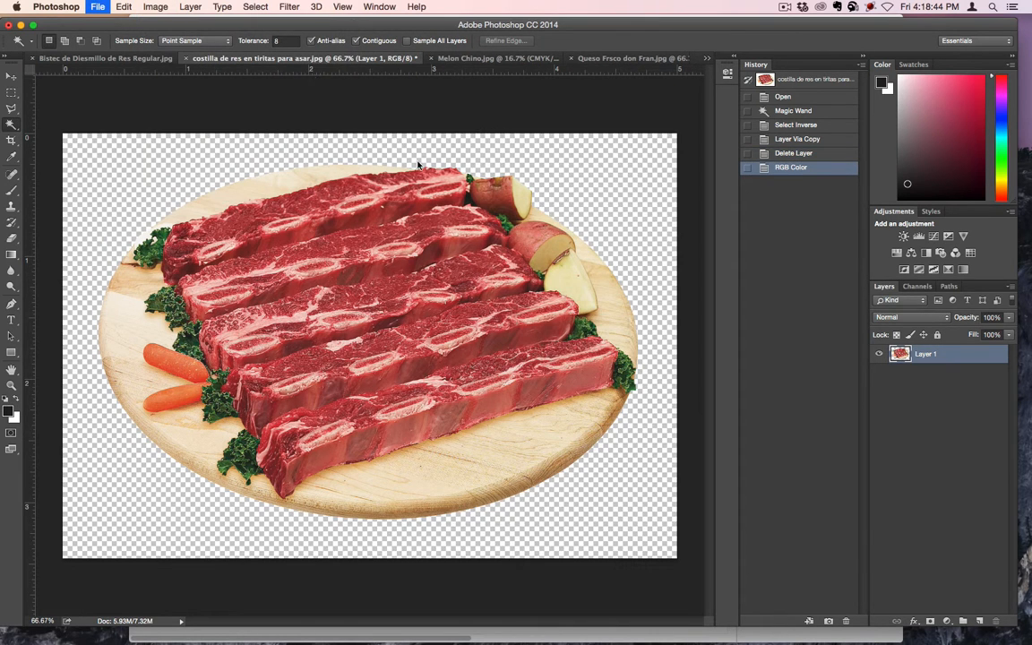
click(546, 511)
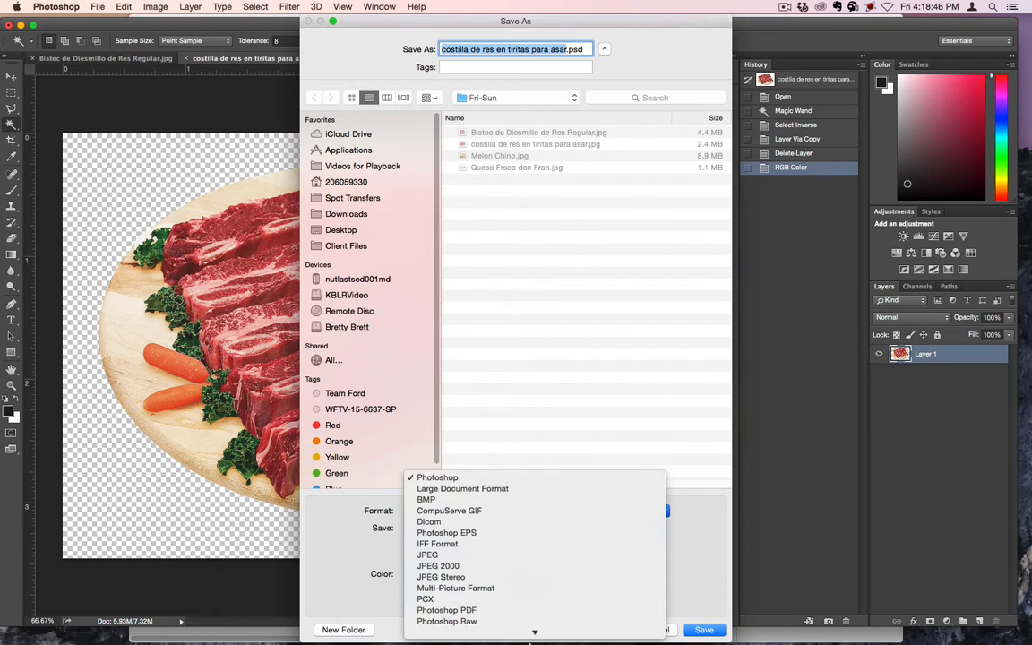
click(535, 577)
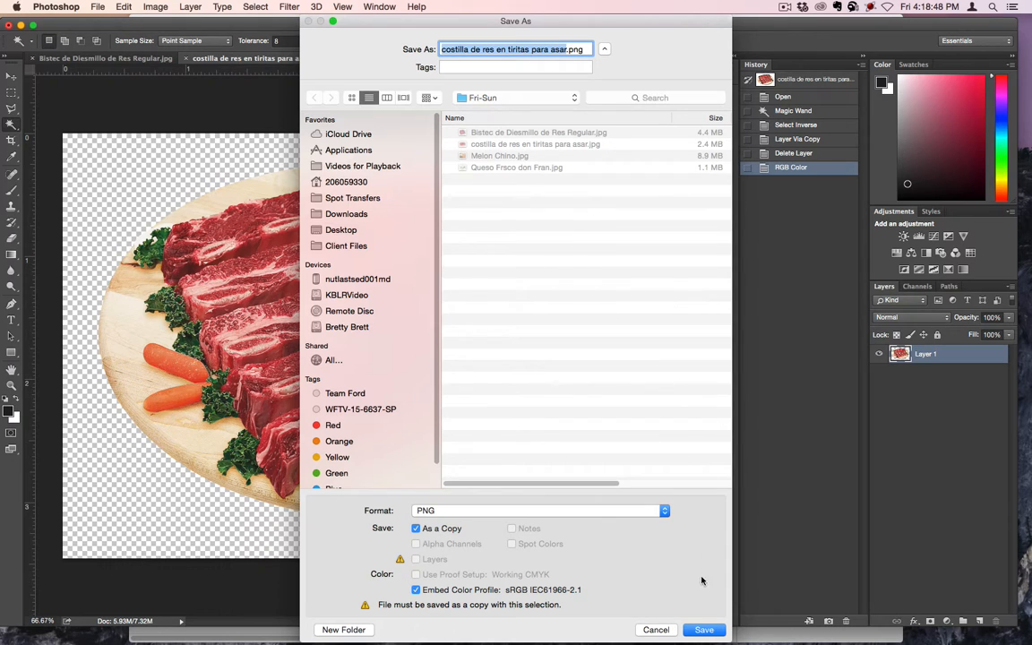
click(704, 629)
key(Return)
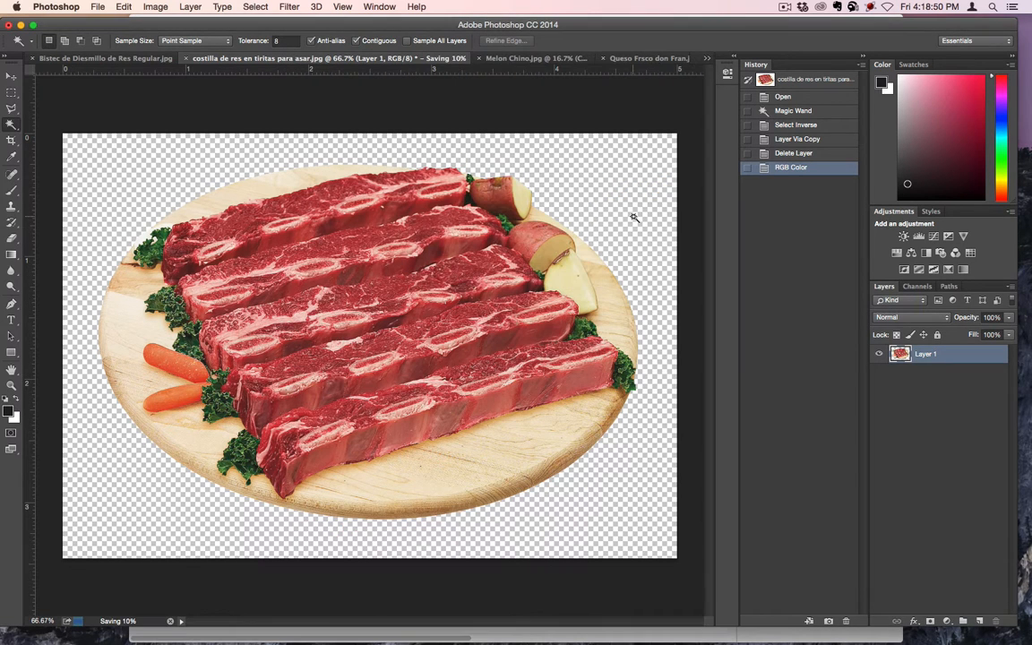
Close costilla de res en tiritas para asar.jpg without saving changes to the original
key(super+w)
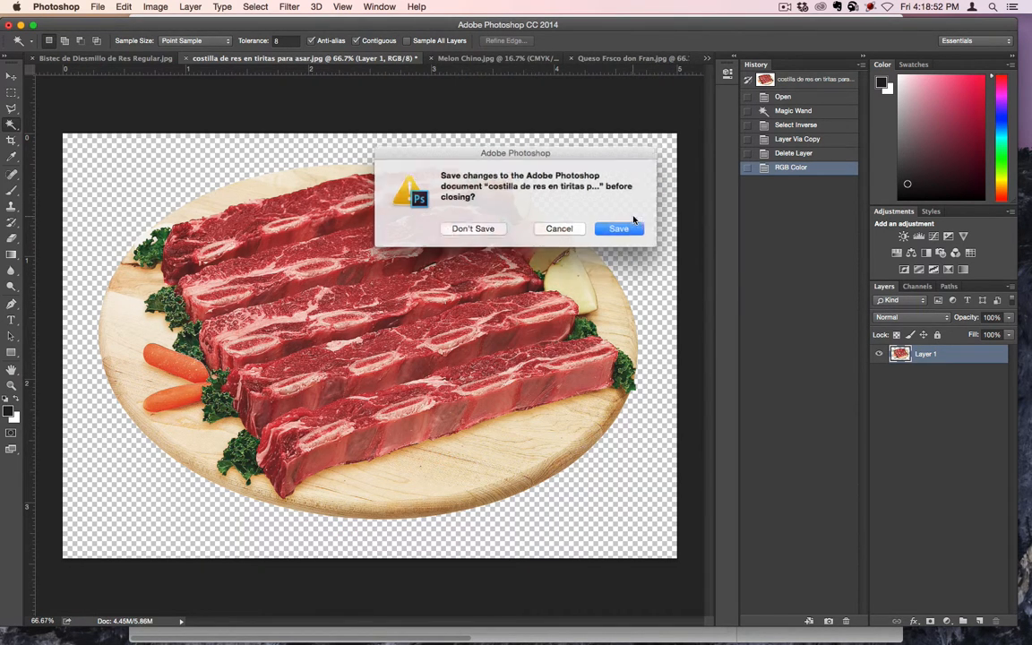
click(471, 228)
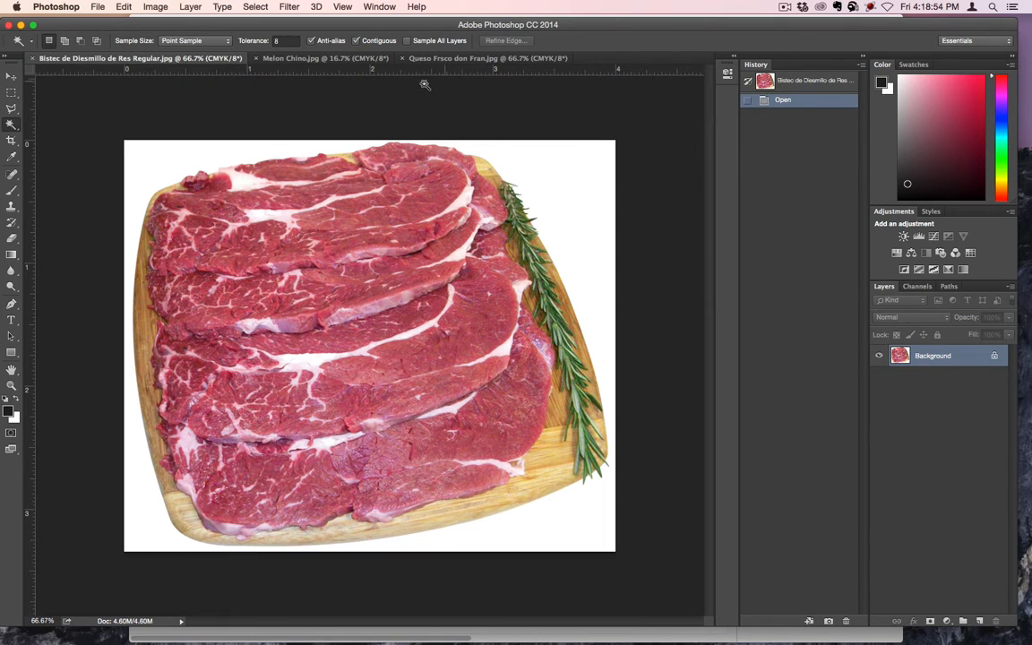
Bring the Melon Chino.jpg image to the front
click(327, 59)
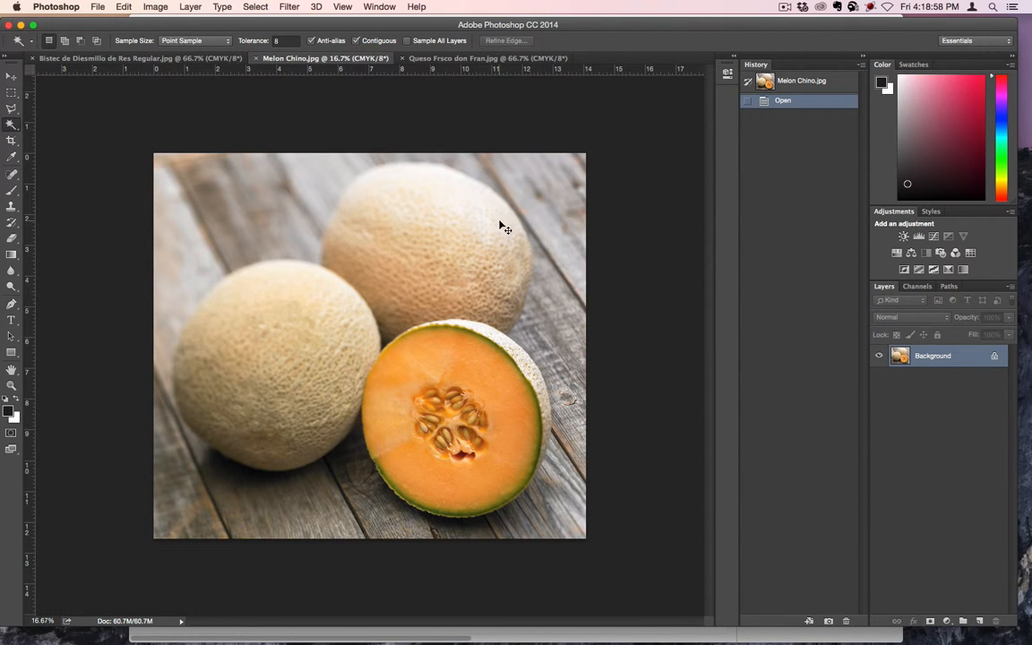
key(super+shift+s)
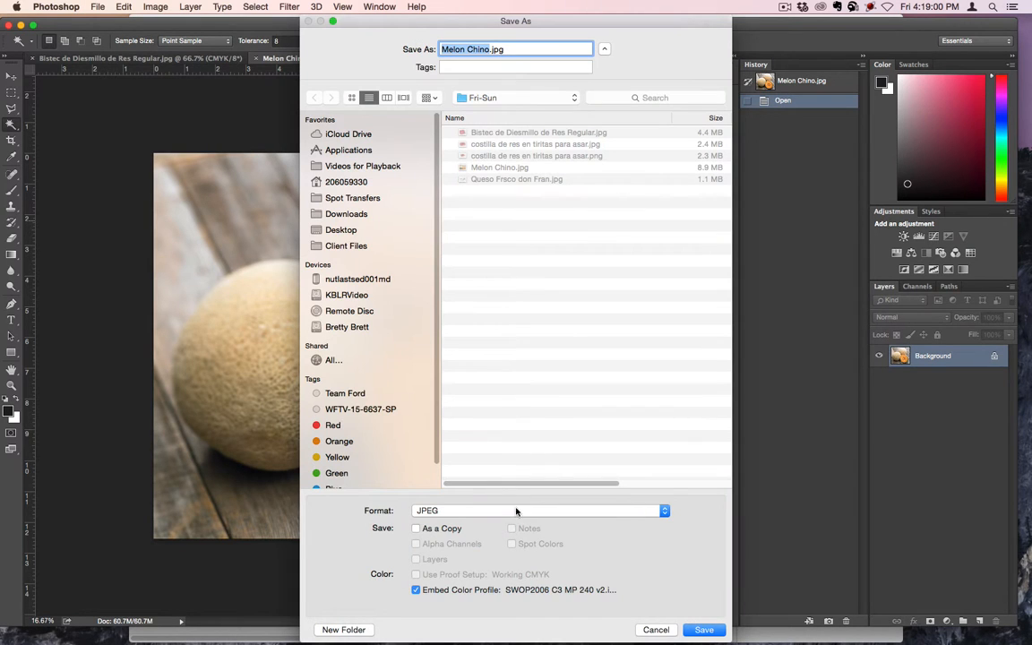
click(508, 510)
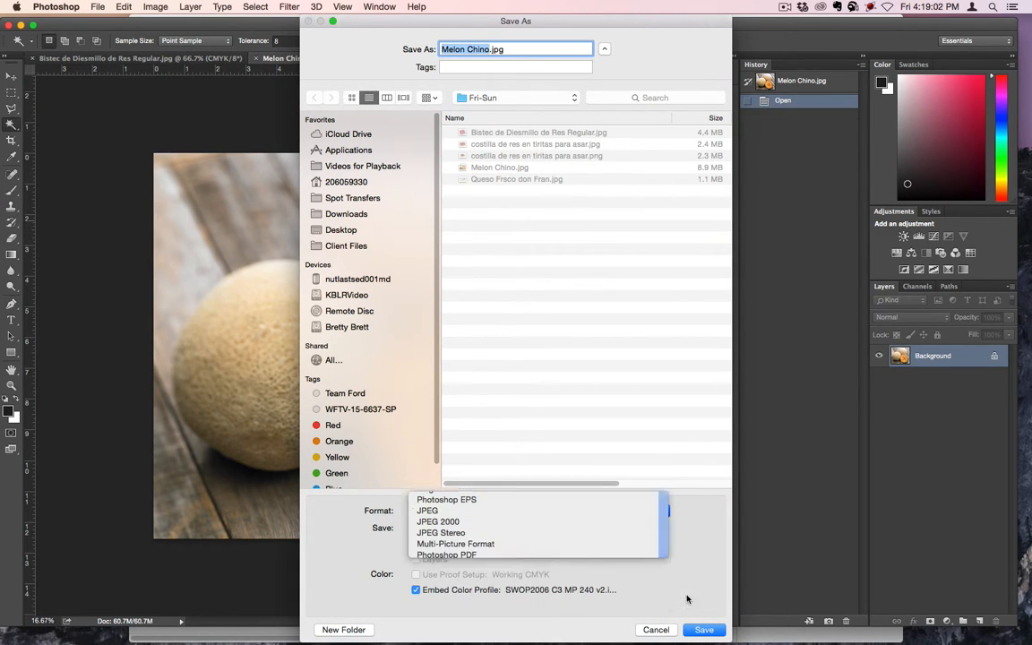
click(661, 629)
Convert Melon Chino.jpg to RGB Color and save it as a PNG in the Fri-Sun folder with Smallest / Slow compression and no interlacing
click(152, 6)
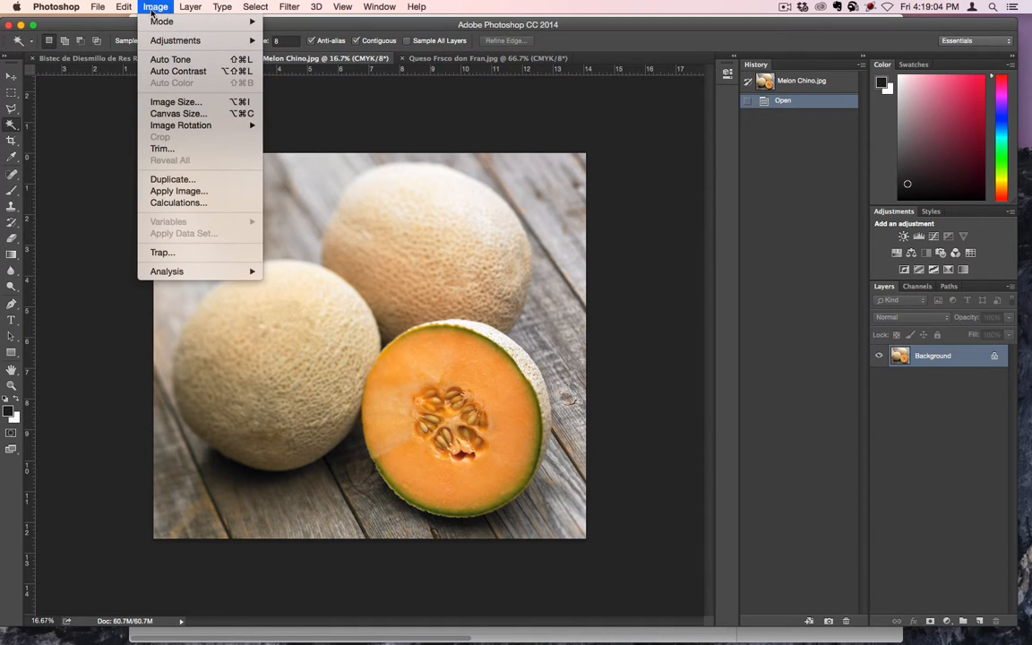
mouse_move(247, 21)
click(275, 67)
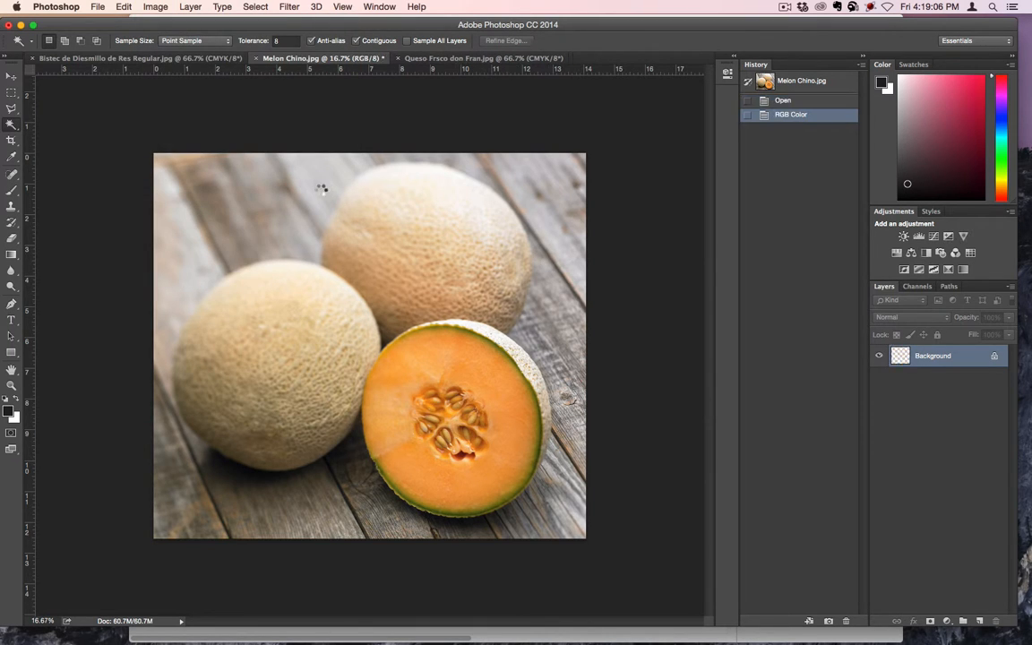
key(shift+super+s)
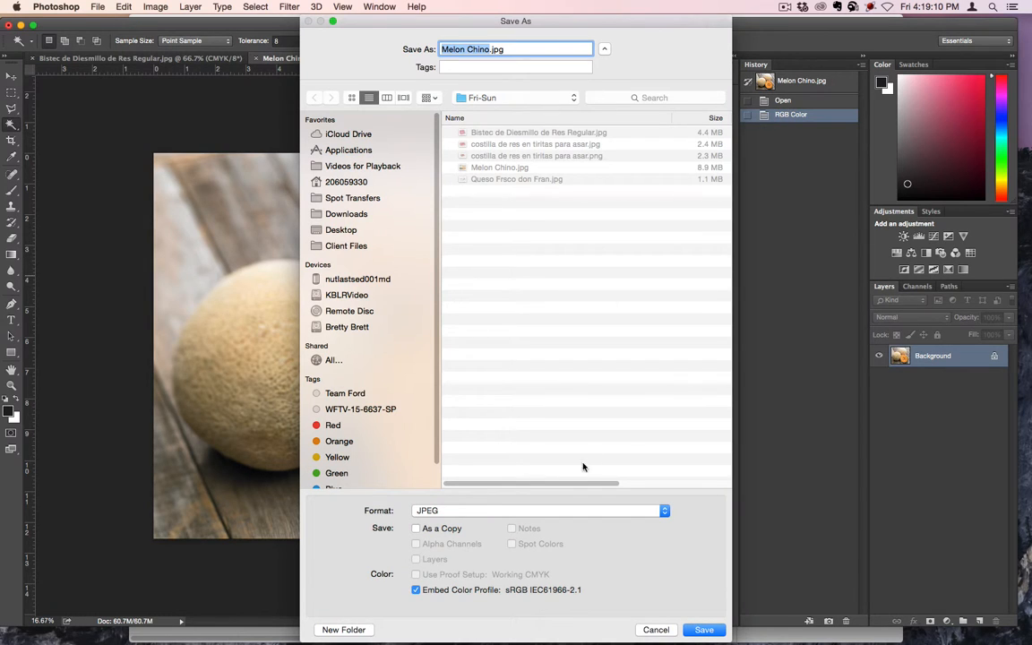
click(509, 511)
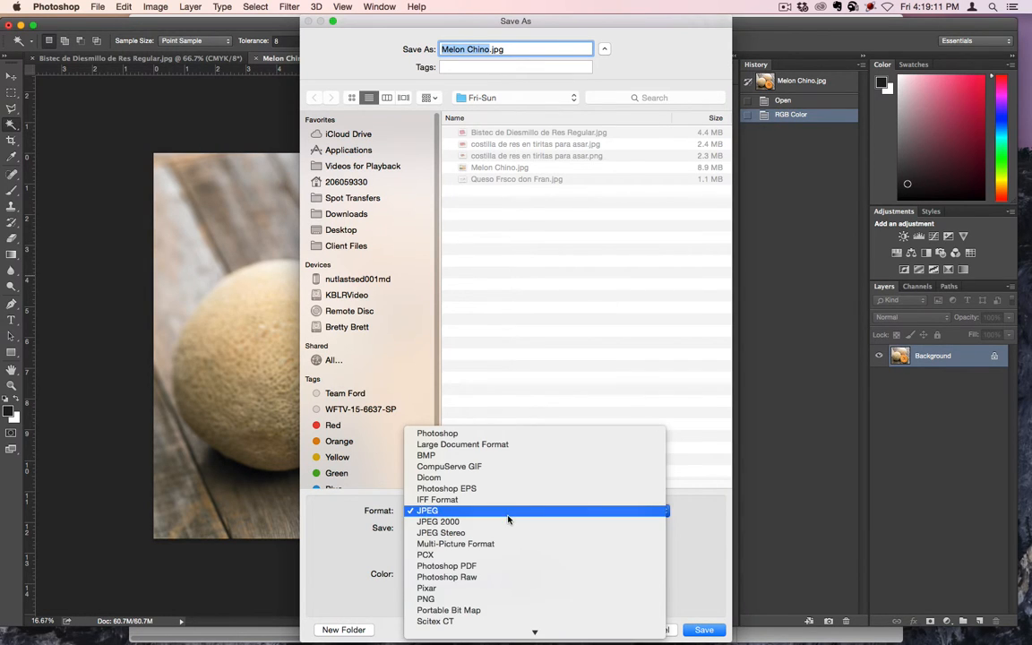
click(489, 597)
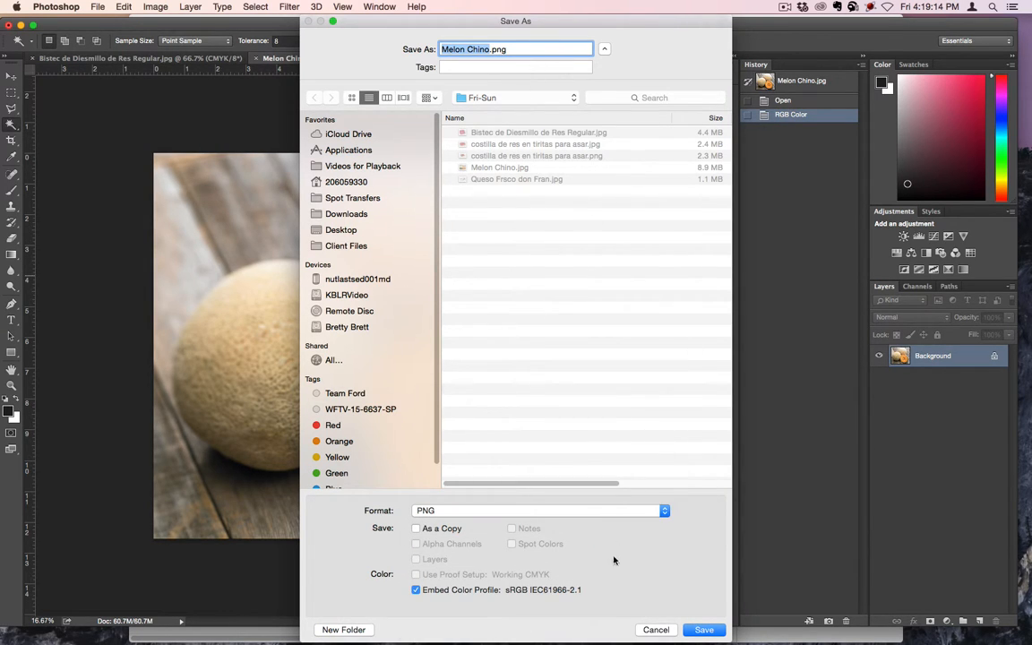
click(704, 629)
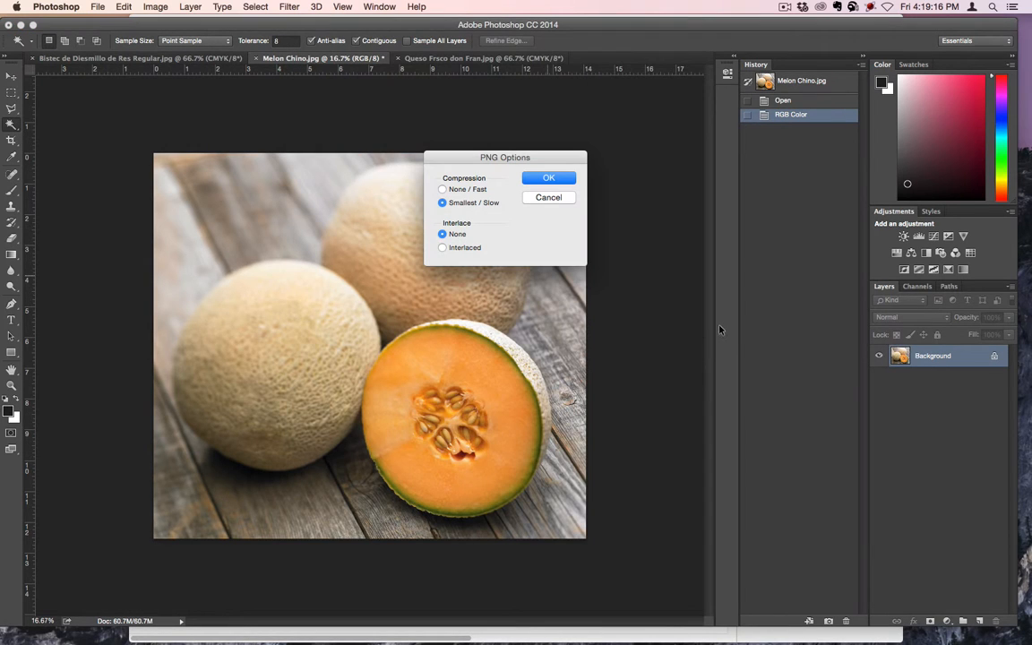
click(549, 180)
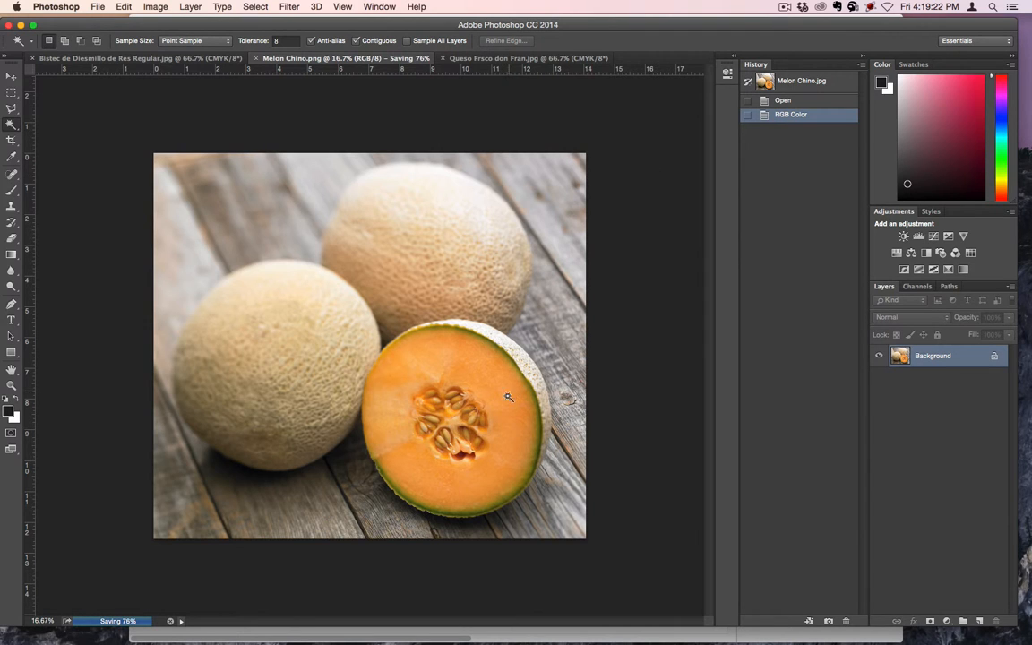
Set Melon Chino.png to close once its saving has completed
key(super+w)
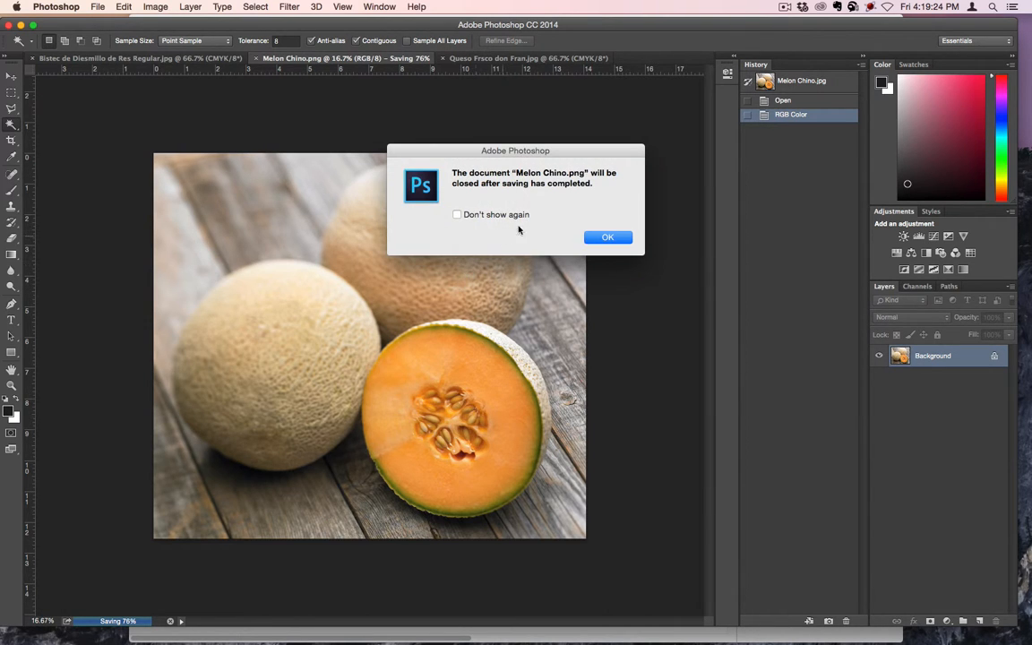
click(607, 239)
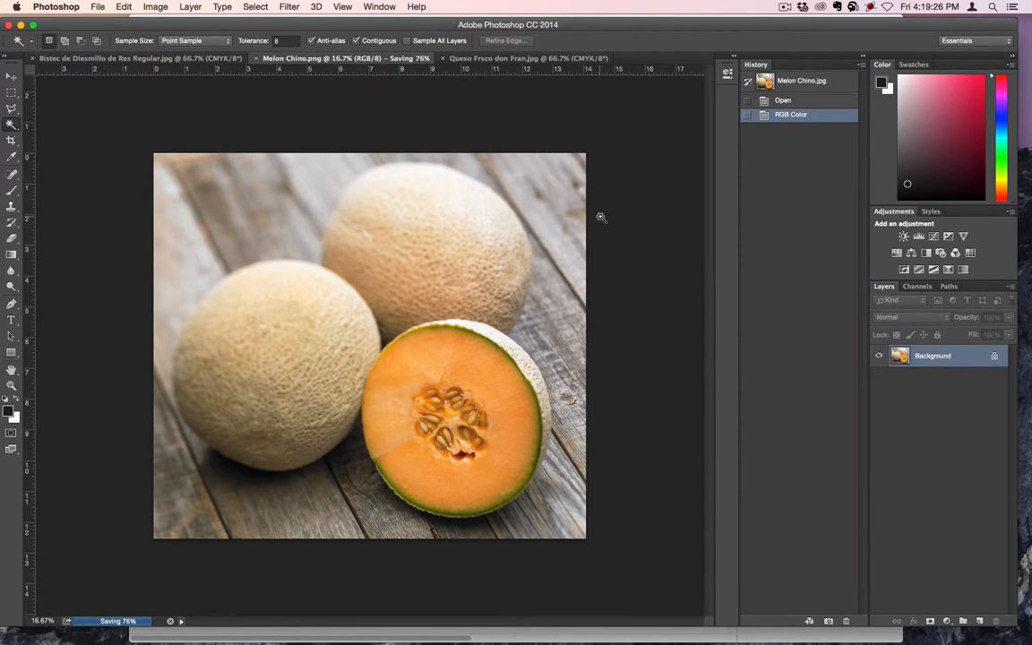
key(super+w)
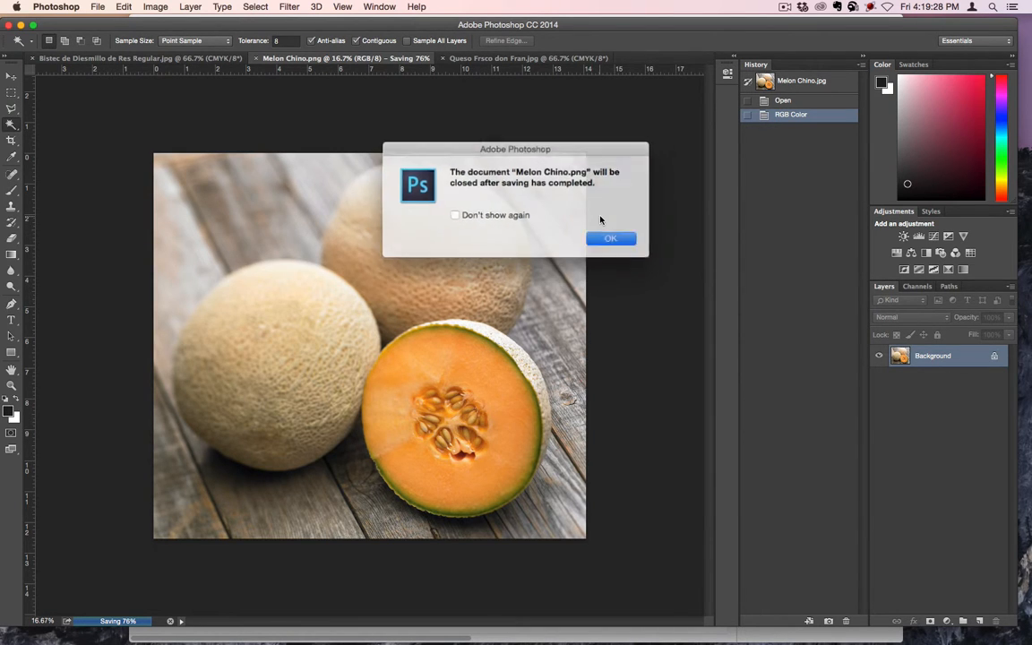
click(606, 238)
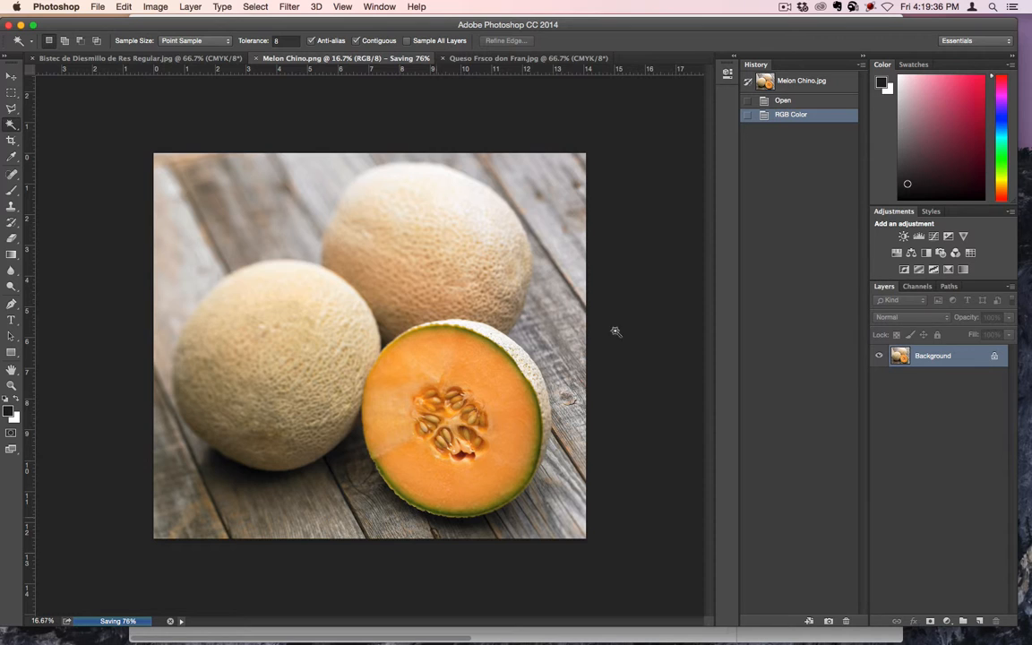
Move the Bistec de Diesmillo document between Melon Chino and Queso Frsco don Fran.jpg, and bring the queso image to the front
click(510, 59)
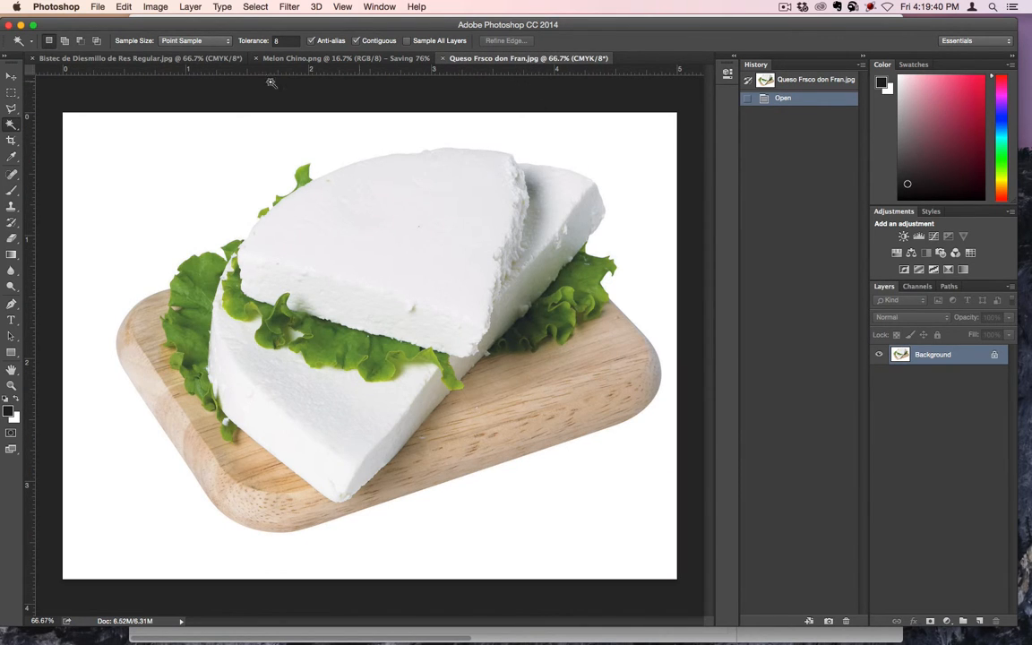
drag(191, 59, 401, 62)
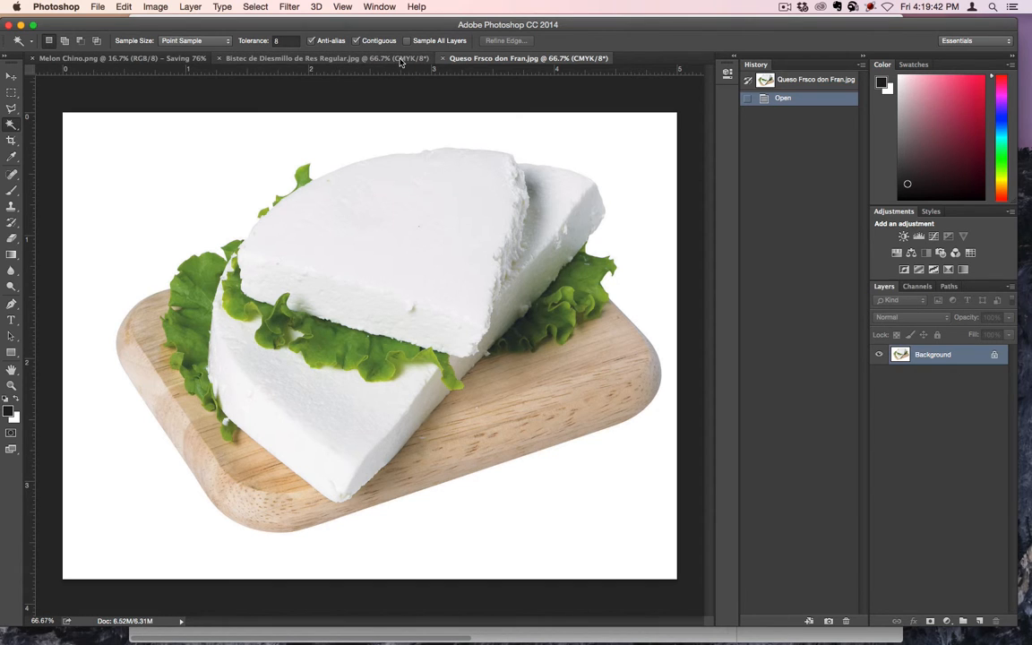
click(410, 60)
click(495, 60)
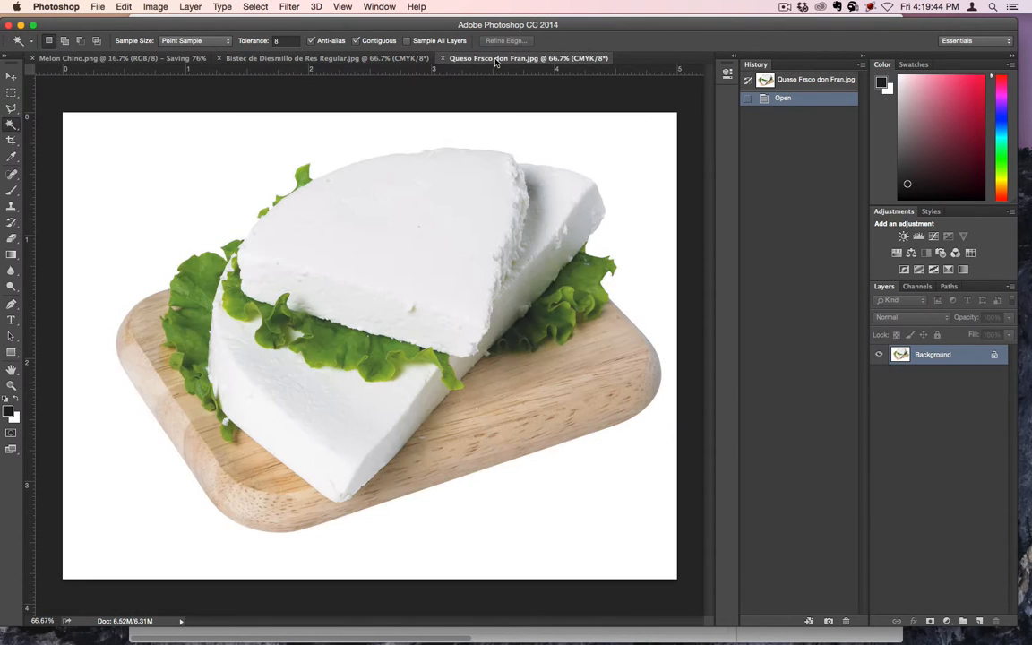
Create a transparent 1920 x 1080 pixel RGB document at 72 pixels/inch and float it in its own window beside the queso image
key(super+n)
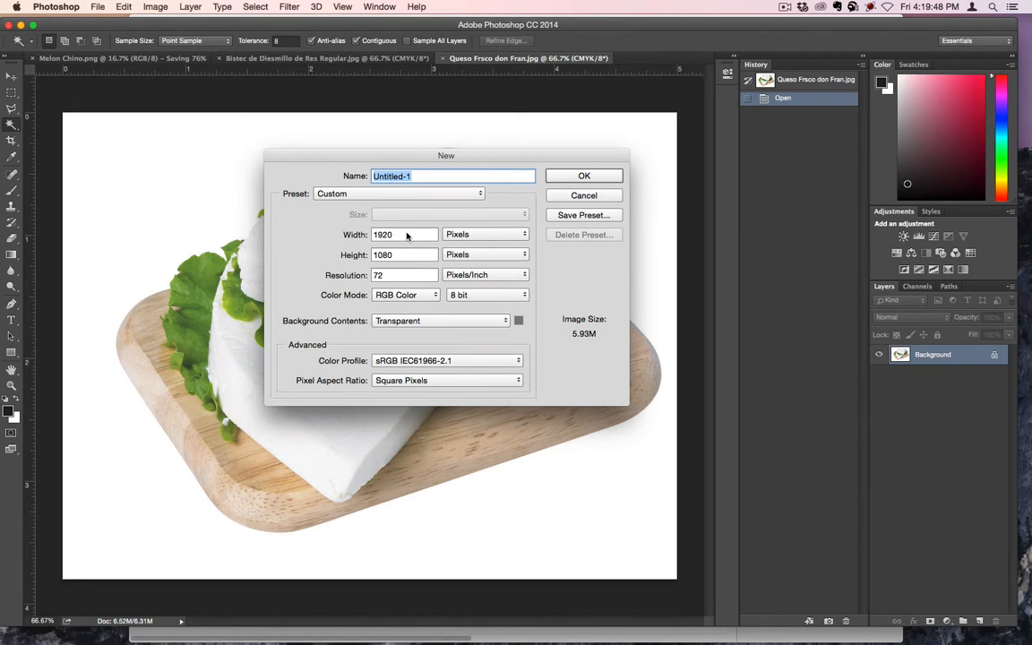
click(577, 176)
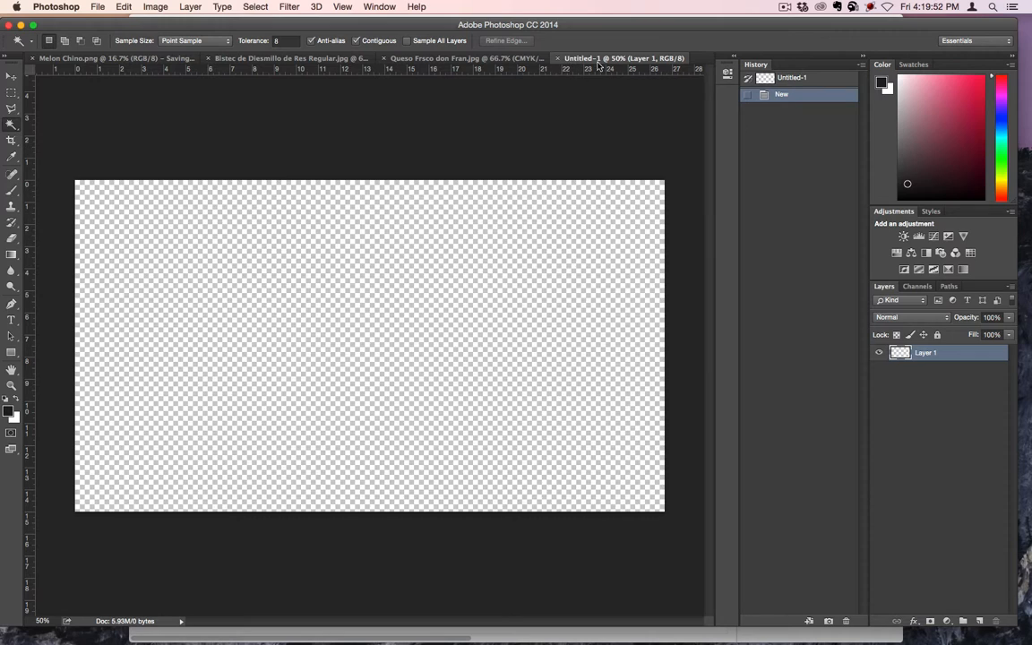
drag(573, 58, 688, 261)
drag(887, 24, 733, 24)
click(918, 260)
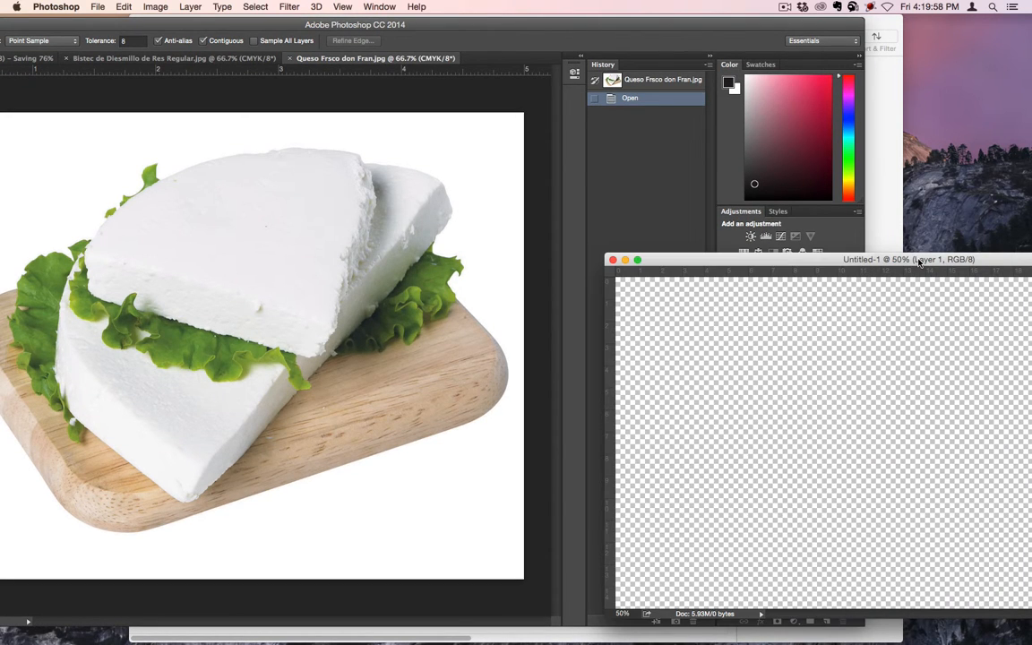
Copy the cheese board without its white background into the new document as a layer and close Queso Frsco don Fran.jpg without saving
click(477, 208)
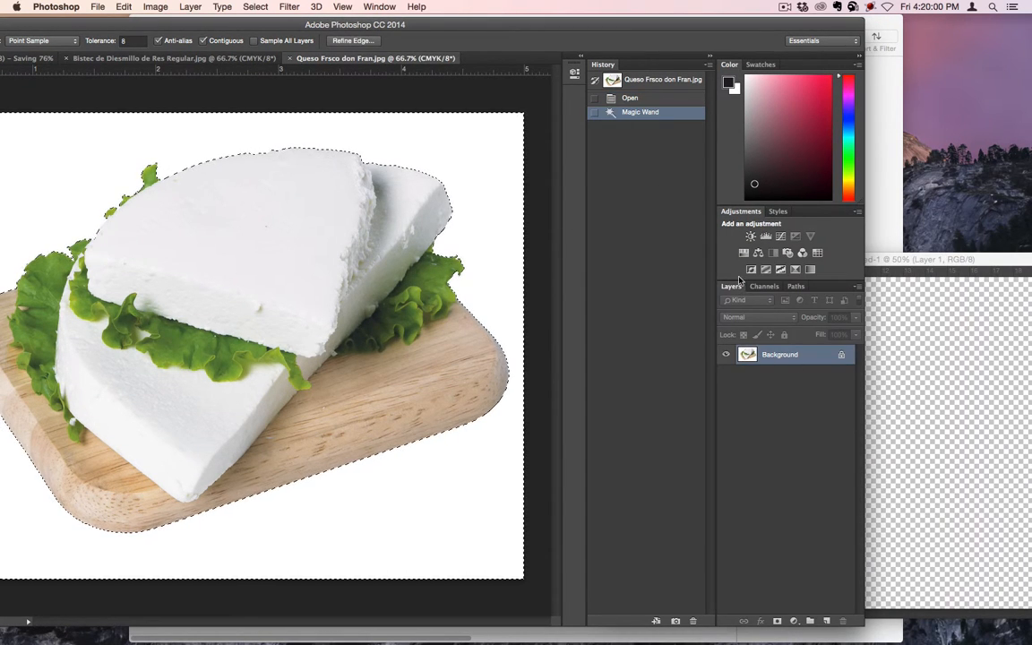
key(super+shift+i)
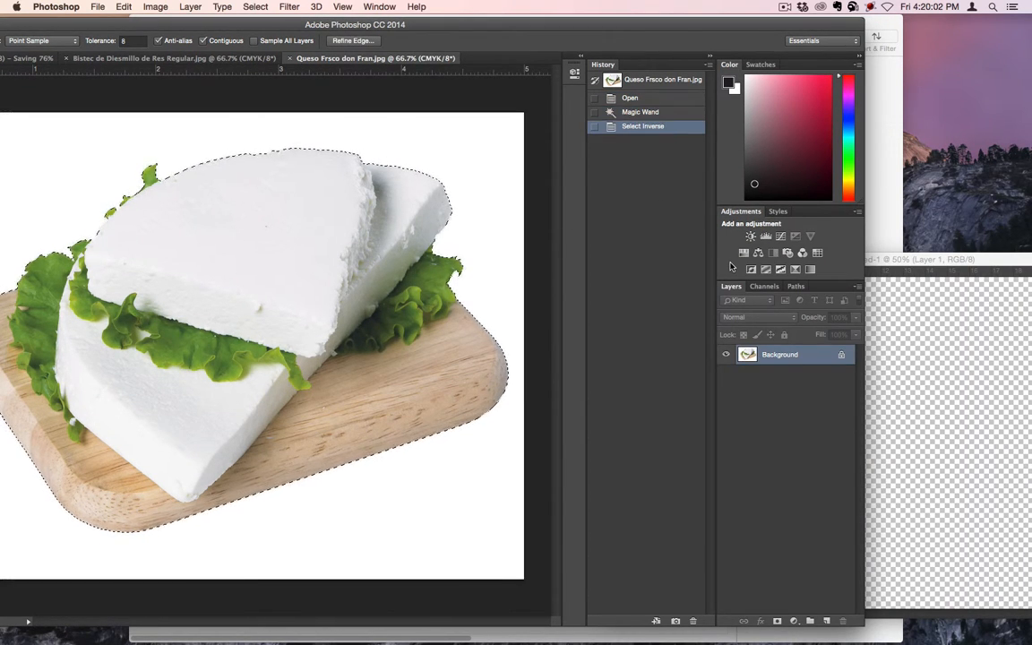
key(super+j)
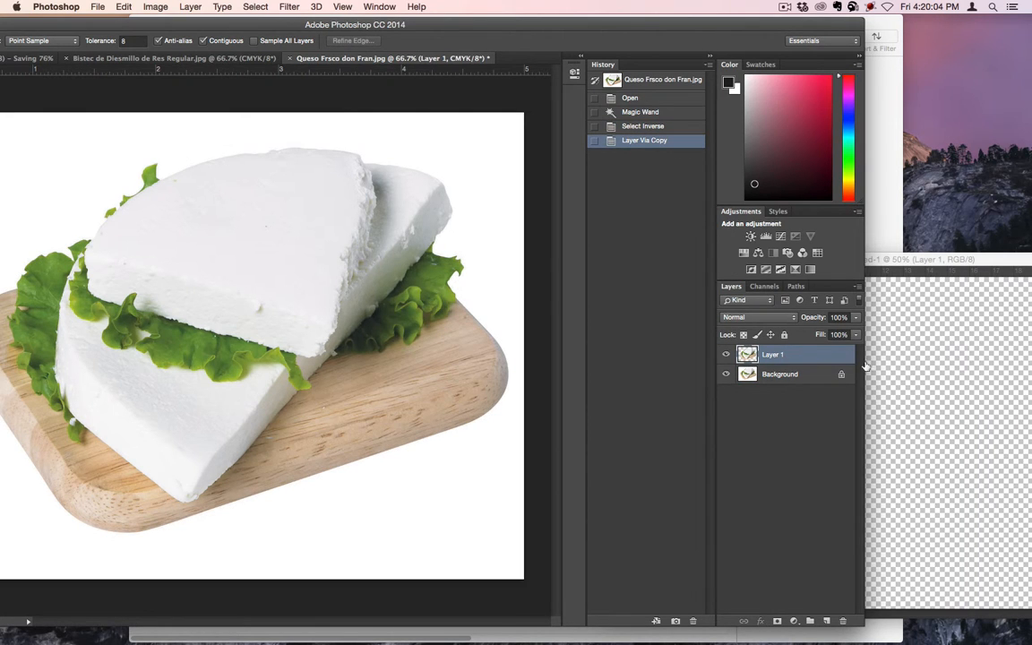
drag(787, 354, 961, 357)
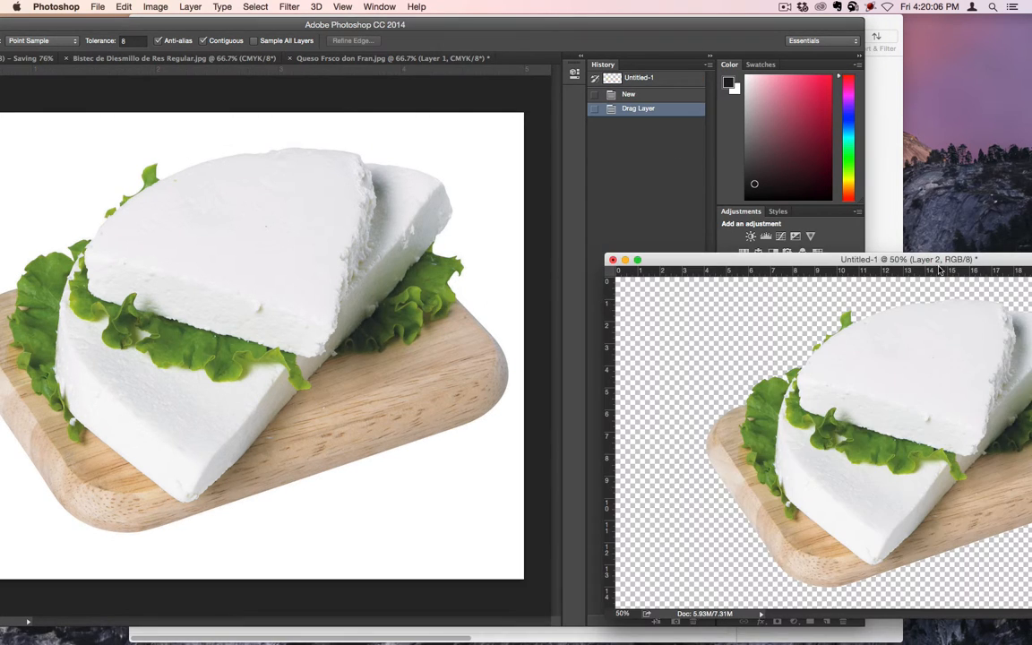
click(289, 58)
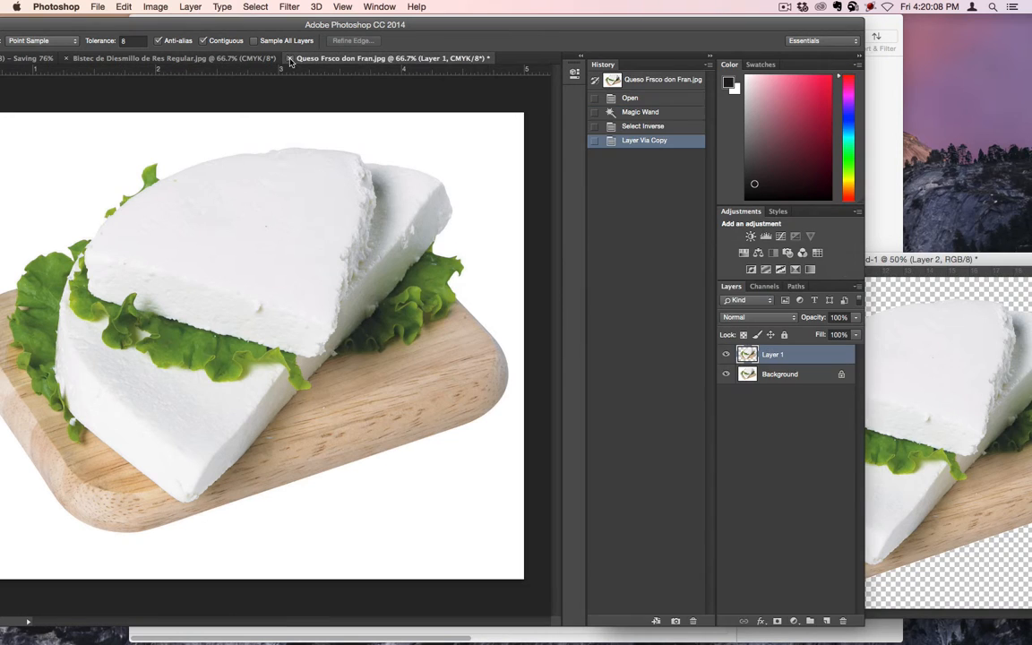
click(423, 207)
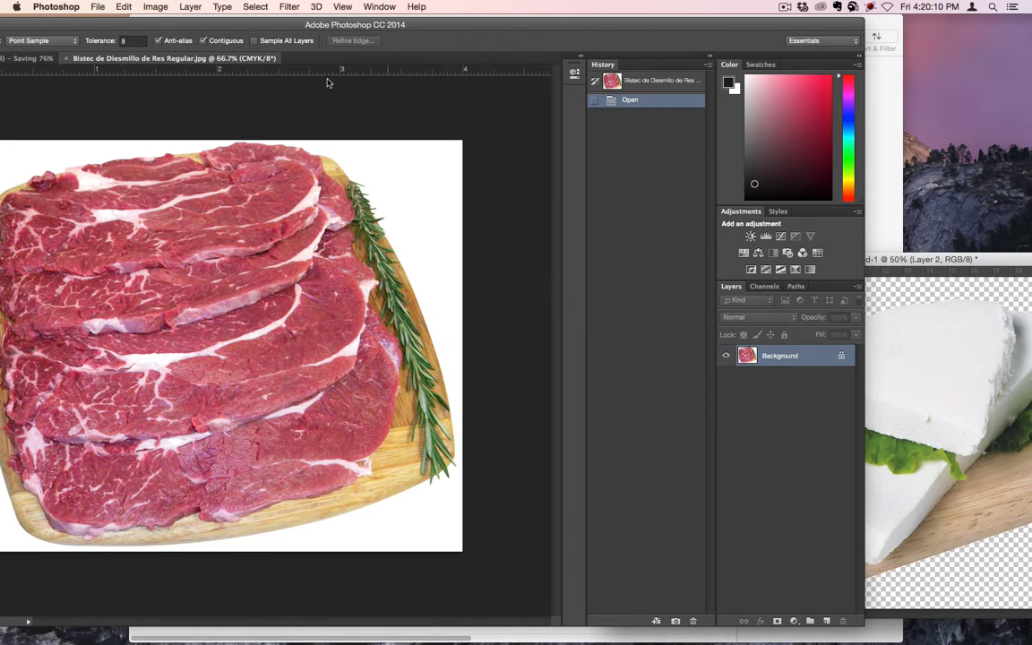
In Bistec de Diesmillo de Res Regular.jpg, isolate the meat board from its white background and copy it as a layer into Untitled-1
click(410, 179)
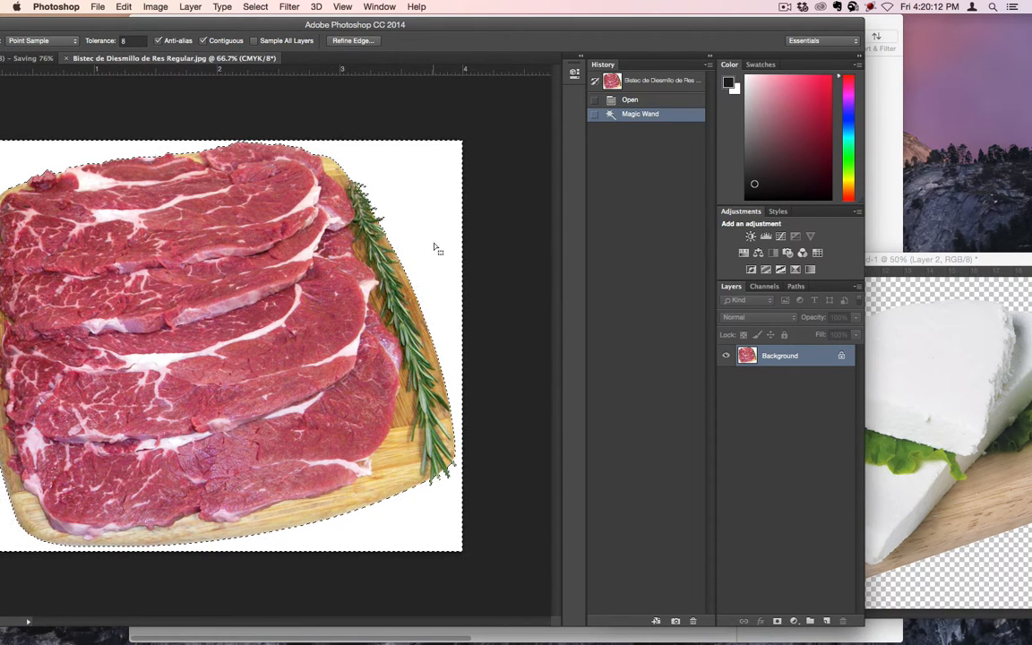
key(super+shift+i)
key(super+j)
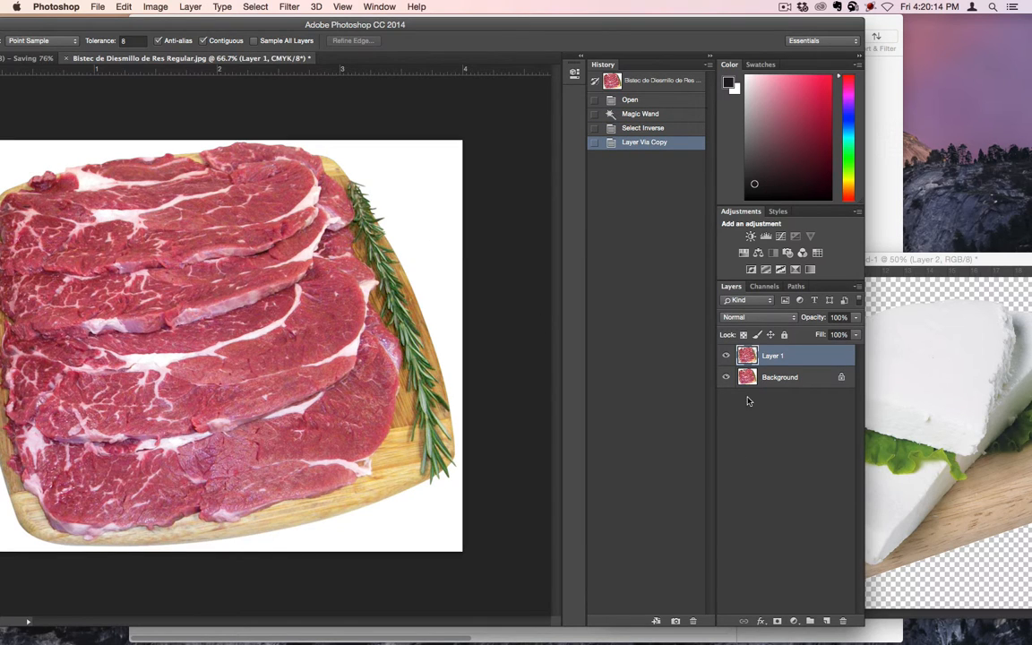
drag(749, 358, 560, 127)
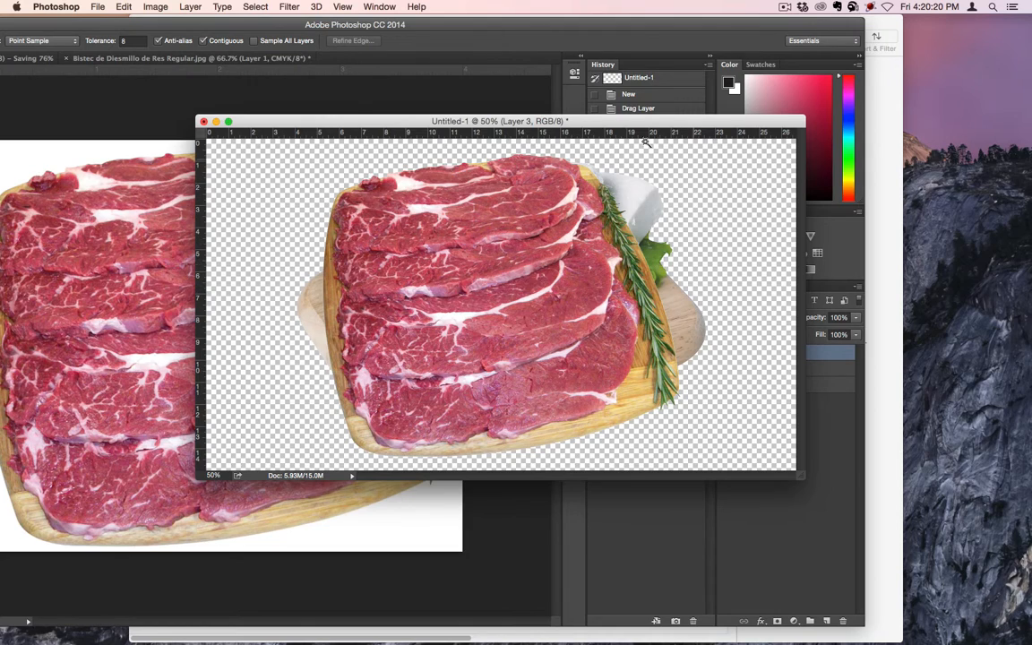
Dock the Untitled-1 window back with the other documents and close Bistec de Diesmillo de Res Regular.jpg without saving
drag(551, 121, 457, 68)
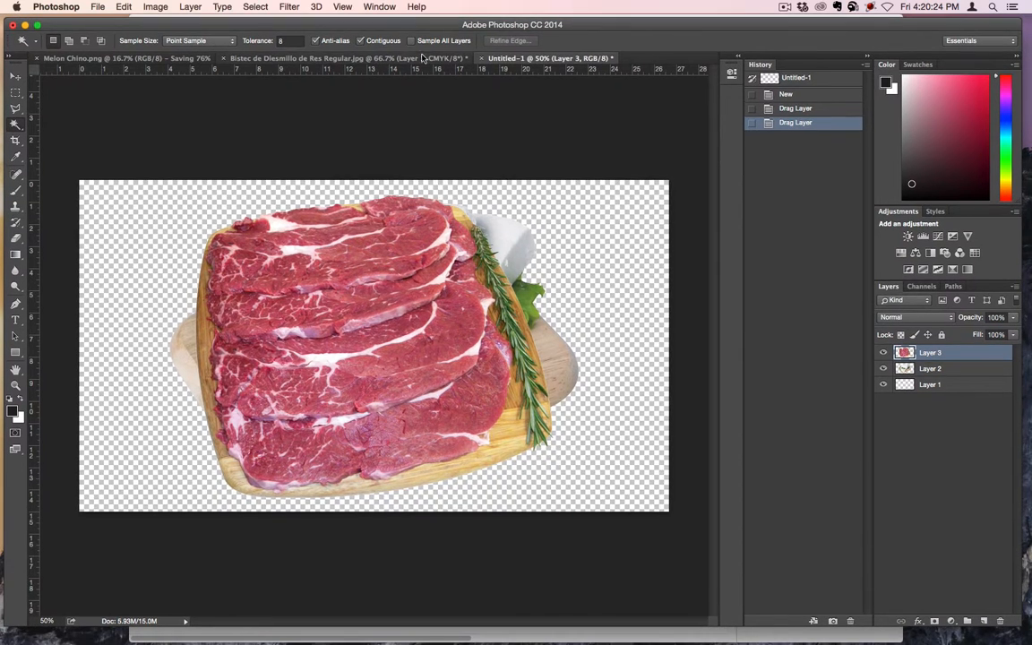
click(269, 58)
click(225, 59)
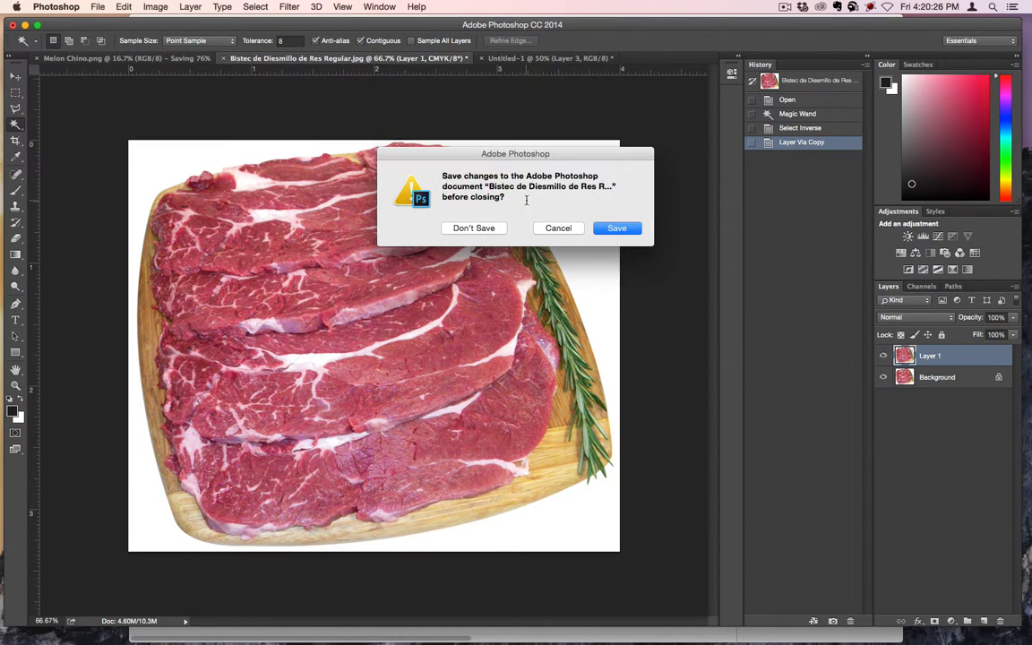
click(453, 230)
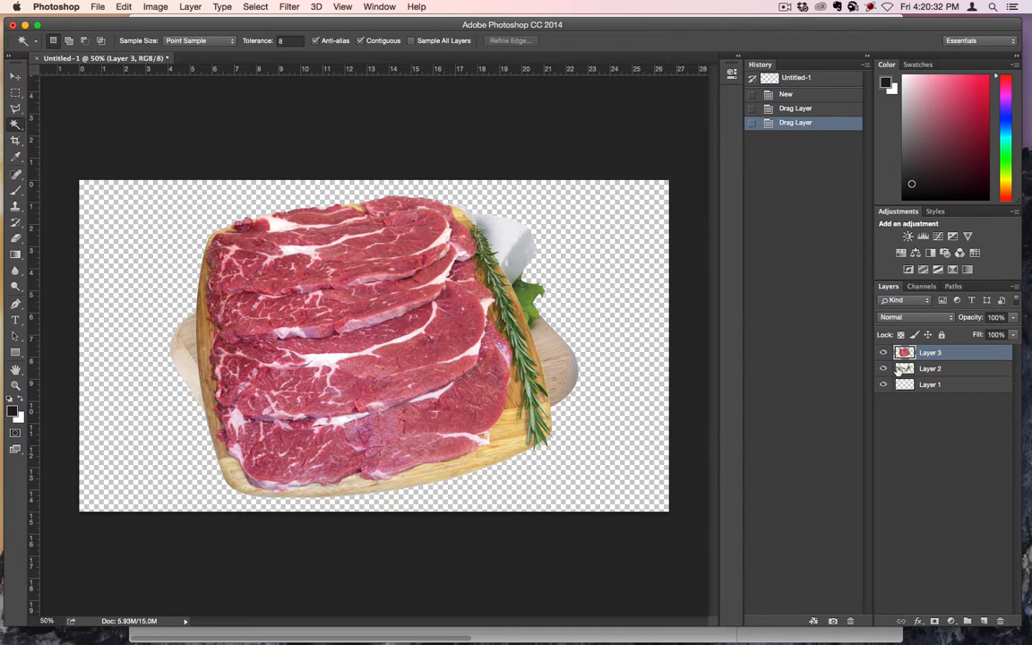
Select the meat and cheese board layers in Untitled-1 and scale them down together with Free Transform
shift+click(963, 368)
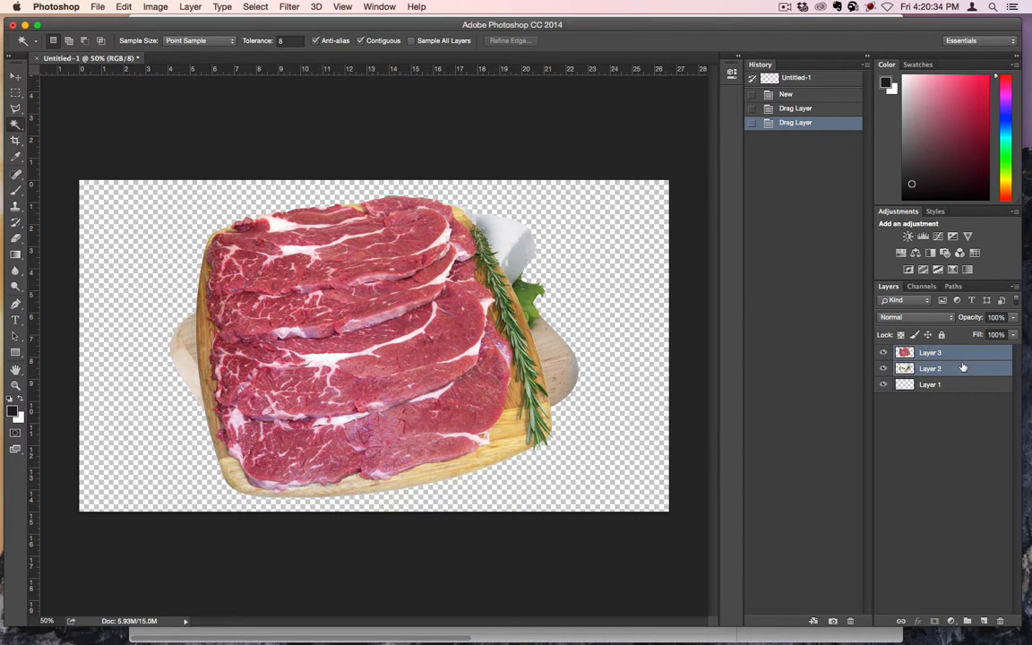
key(ctrl+t)
drag(577, 191, 531, 230)
key(Return)
key(w)
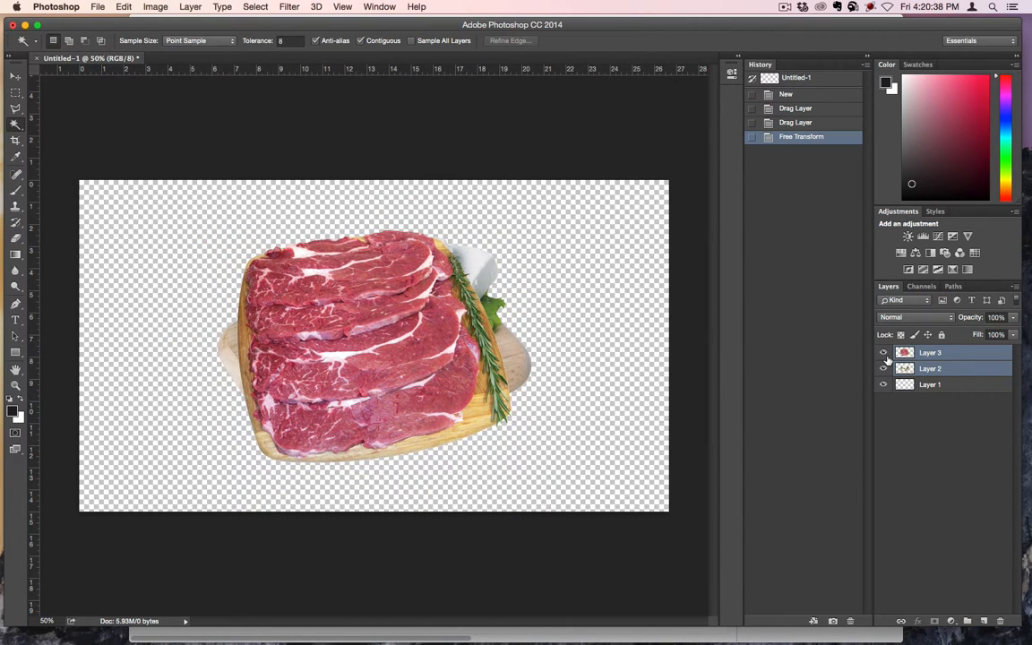
Move the cheese board to the canvas's upper-left corner and the meat board to its lower-right corner
click(946, 387)
click(936, 368)
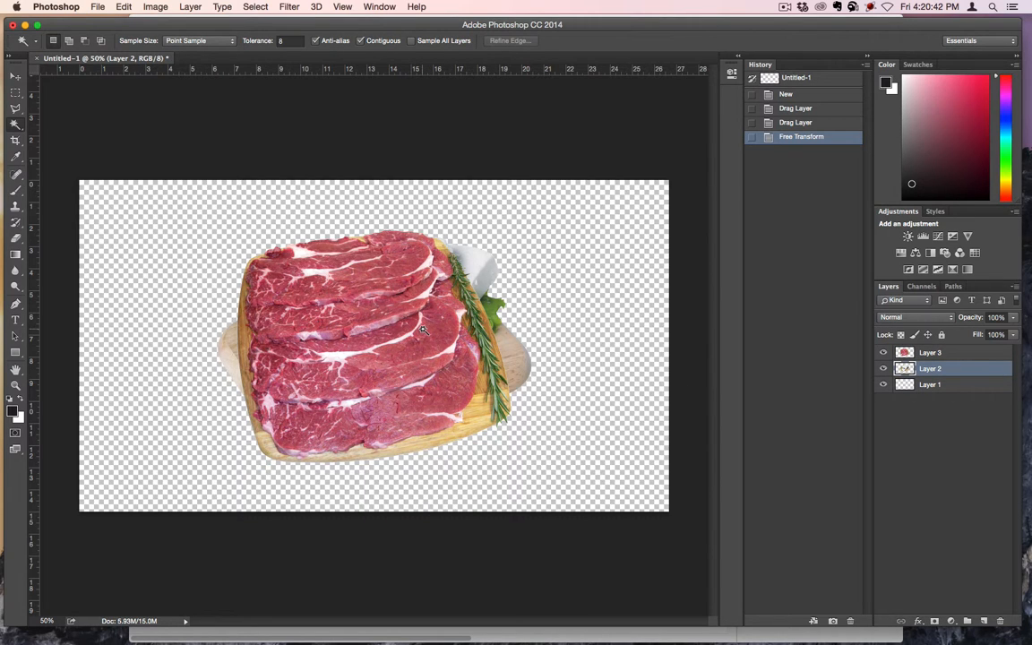
key(v)
drag(417, 342, 286, 292)
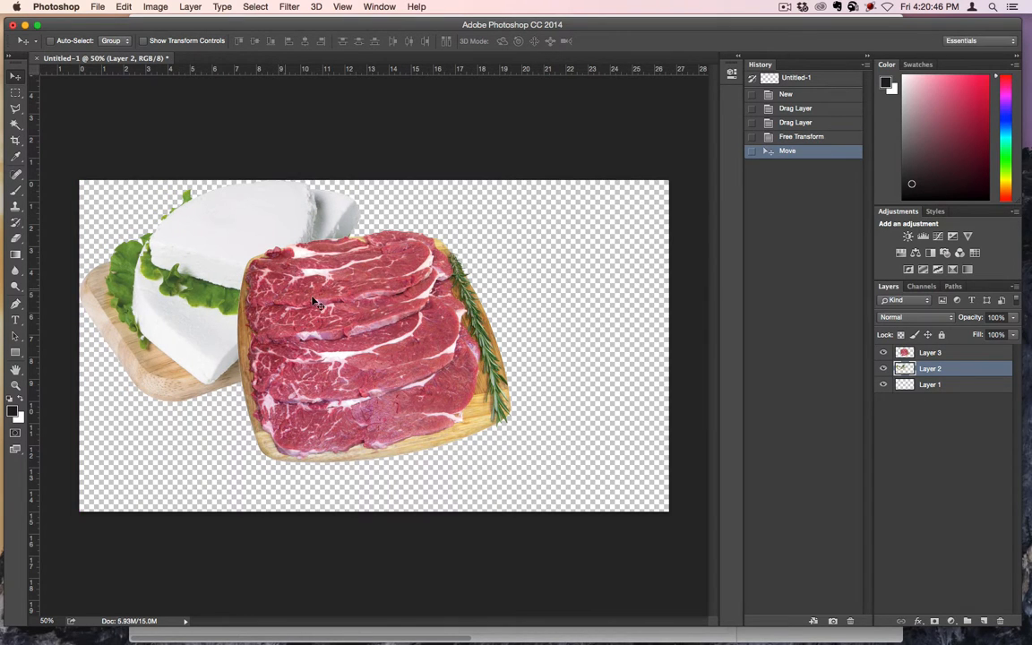
click(928, 353)
drag(418, 355, 569, 403)
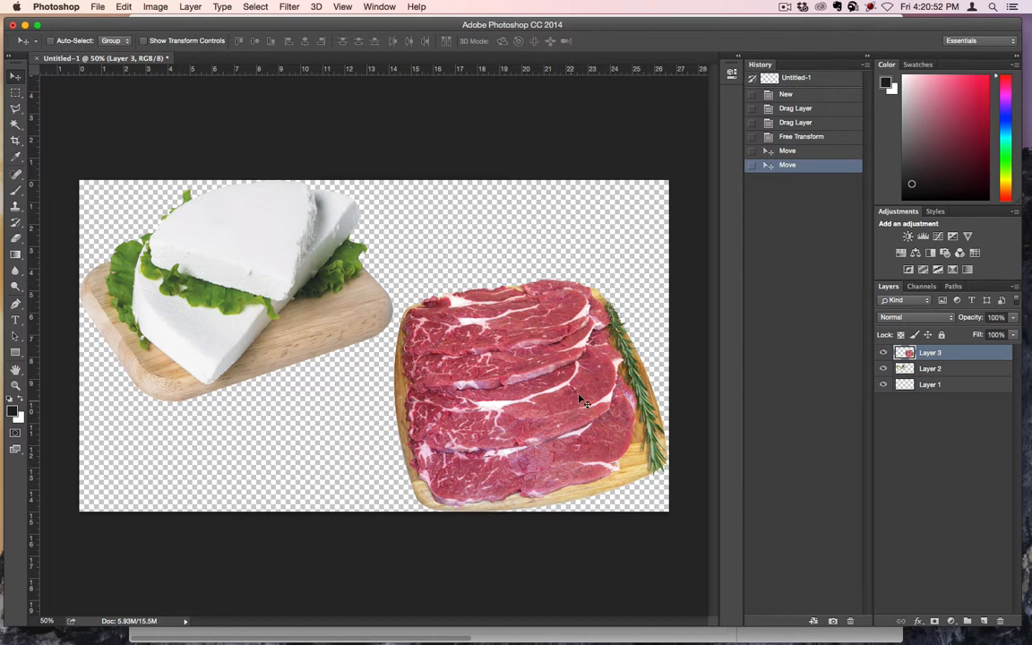
Enlarge the meat board and the cheese board separately with Free Transform, keeping each in its corner of the canvas
key(ctrl+t)
drag(394, 281, 363, 254)
key(Return)
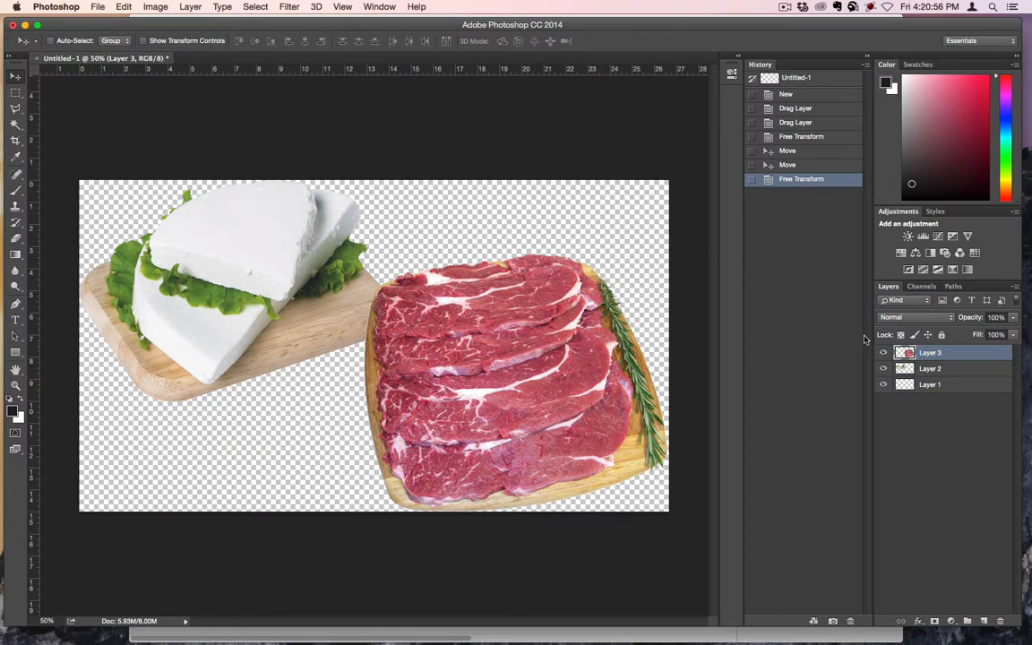
click(937, 367)
key(super+t)
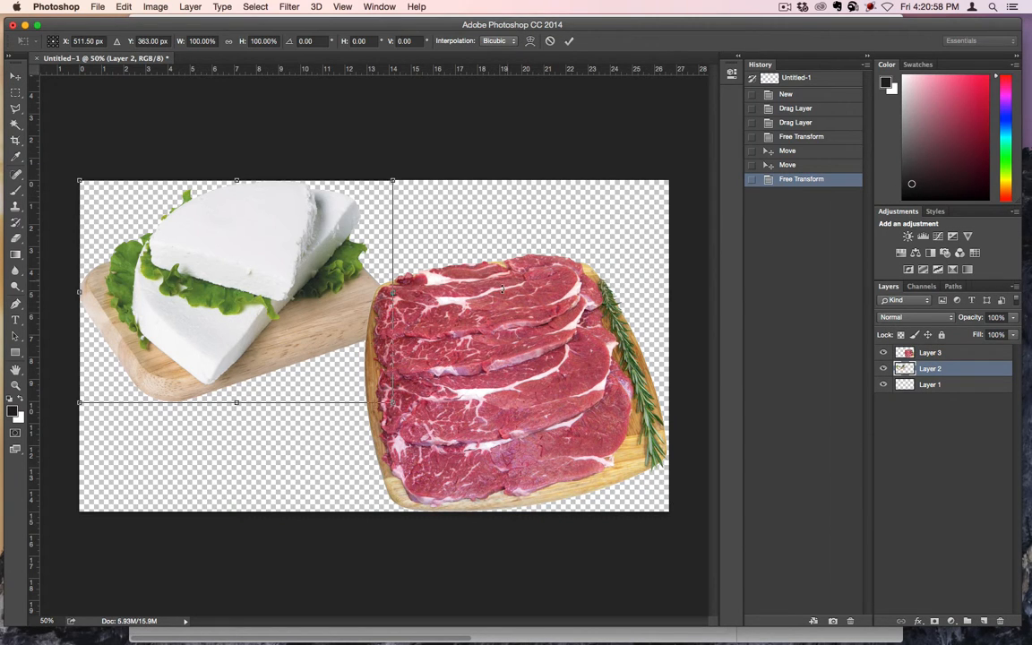
drag(393, 402, 431, 420)
key(Return)
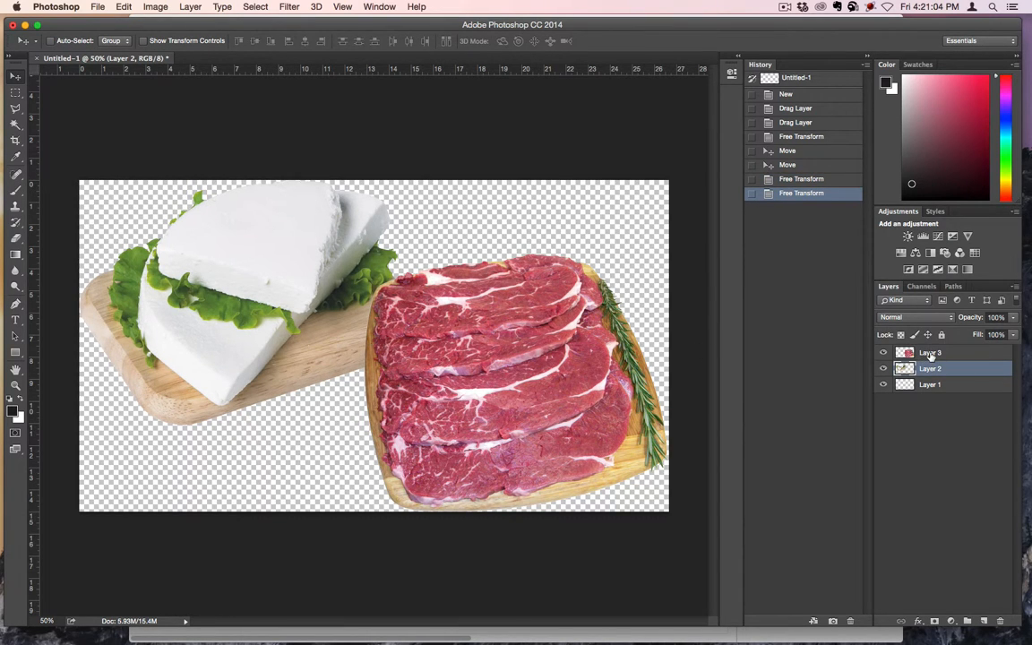
Merge Layer 1, Layer 2 and Layer 3 into a single layer
click(933, 385)
shift+click(918, 354)
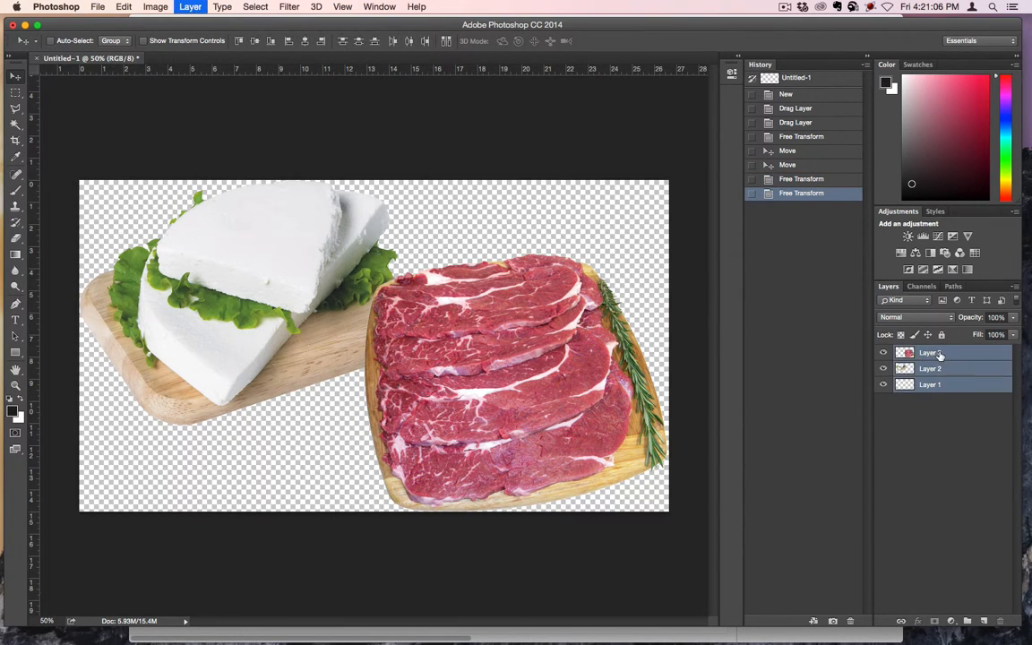
key(super+e)
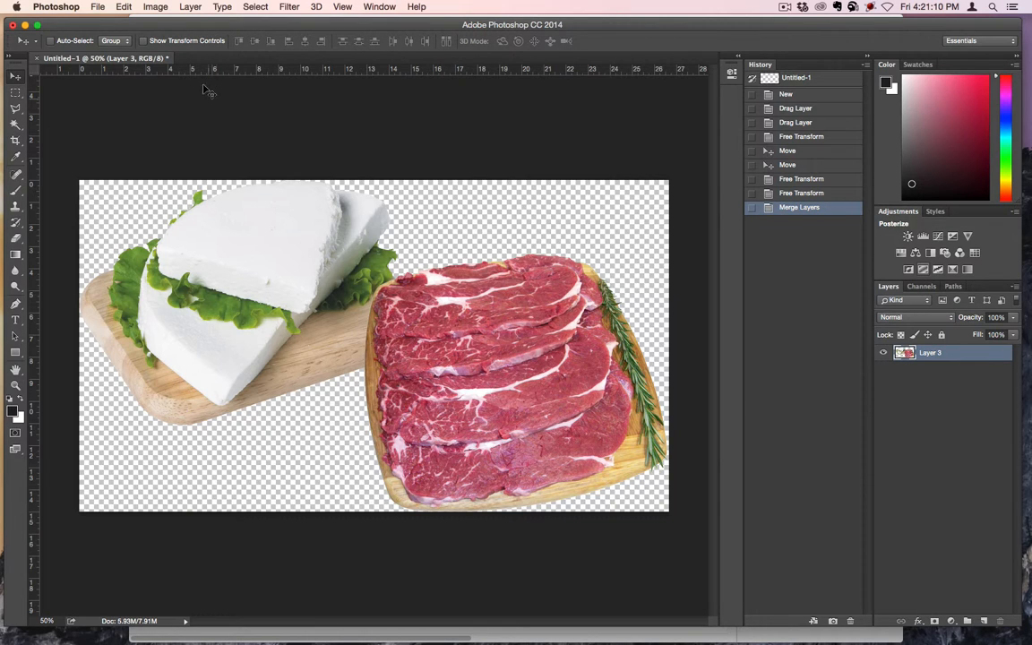
Save a copy of the merged image as Meat and Cheese.png in the Fri-Sun folder, with smallest compression and no interlacing
click(155, 7)
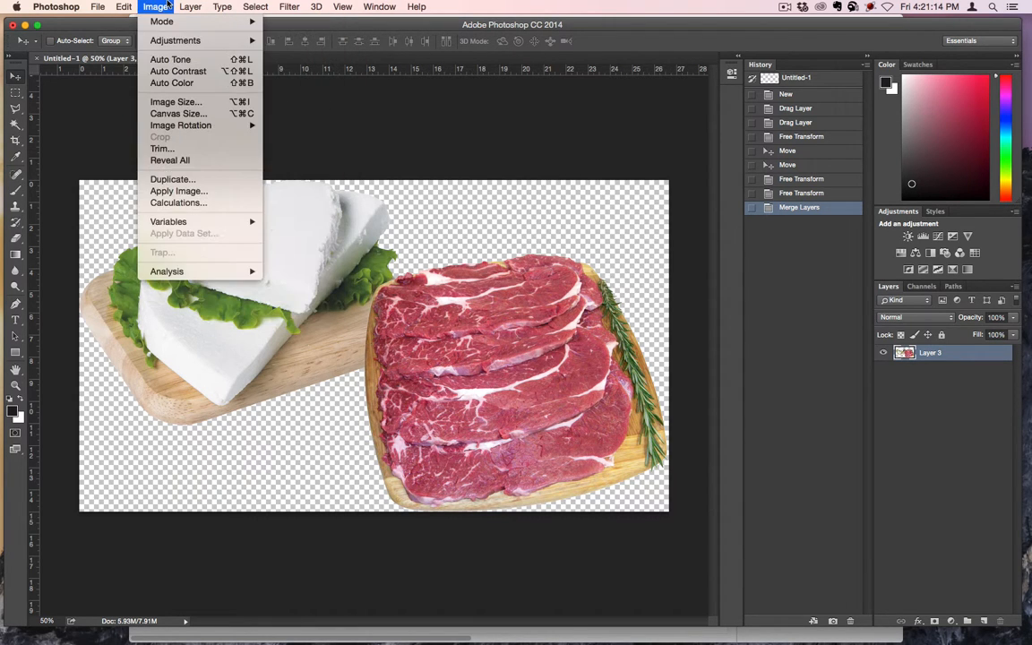
key(Escape)
key(shift+super+s)
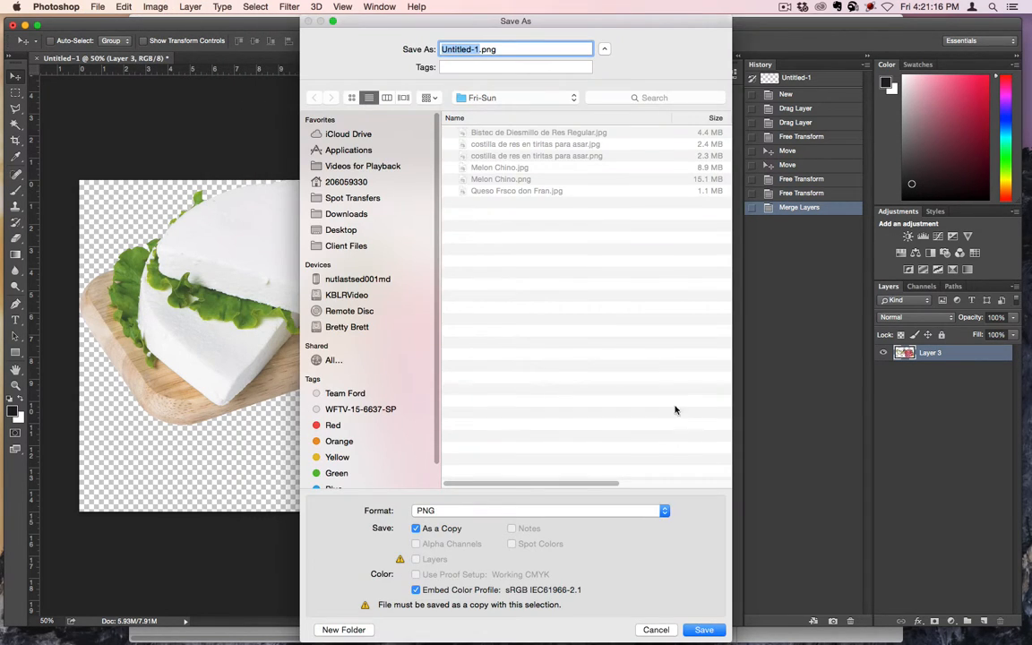
text(Meat and Cheese)
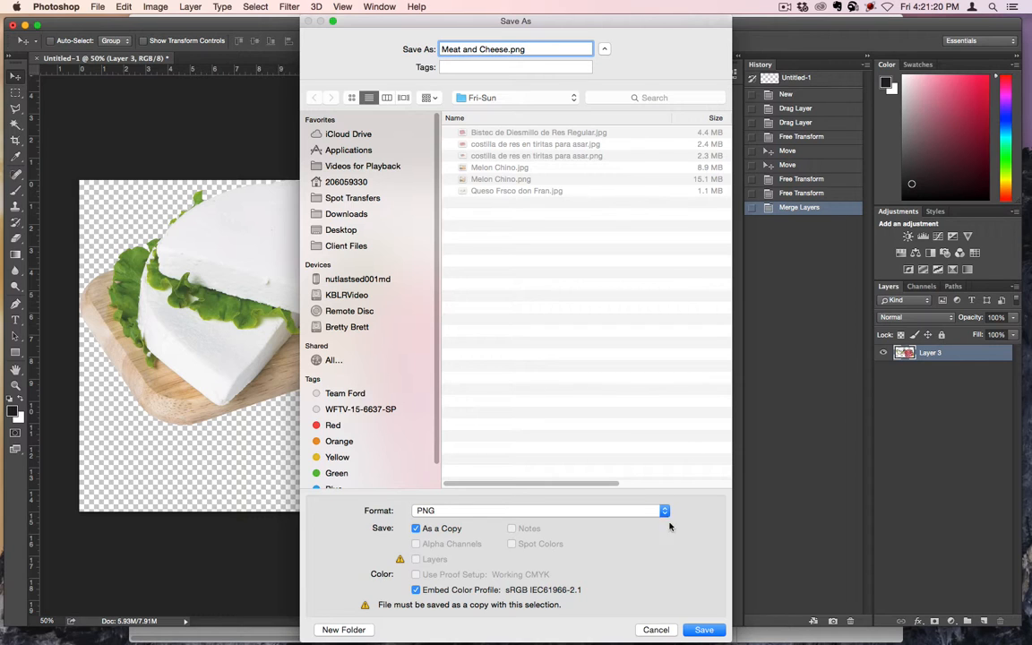
click(581, 513)
click(582, 508)
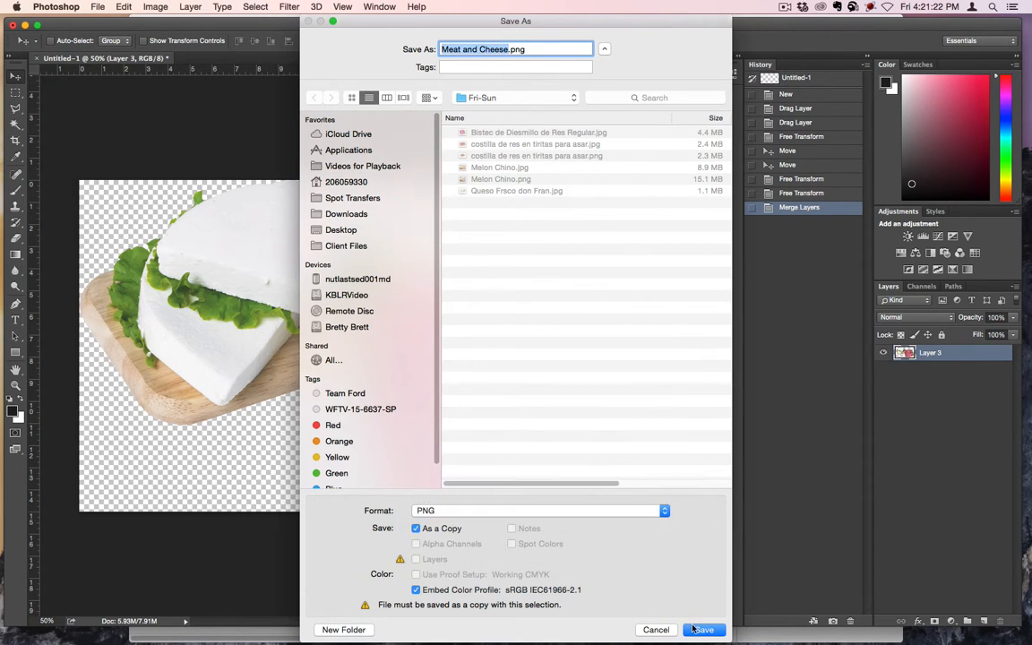
click(703, 630)
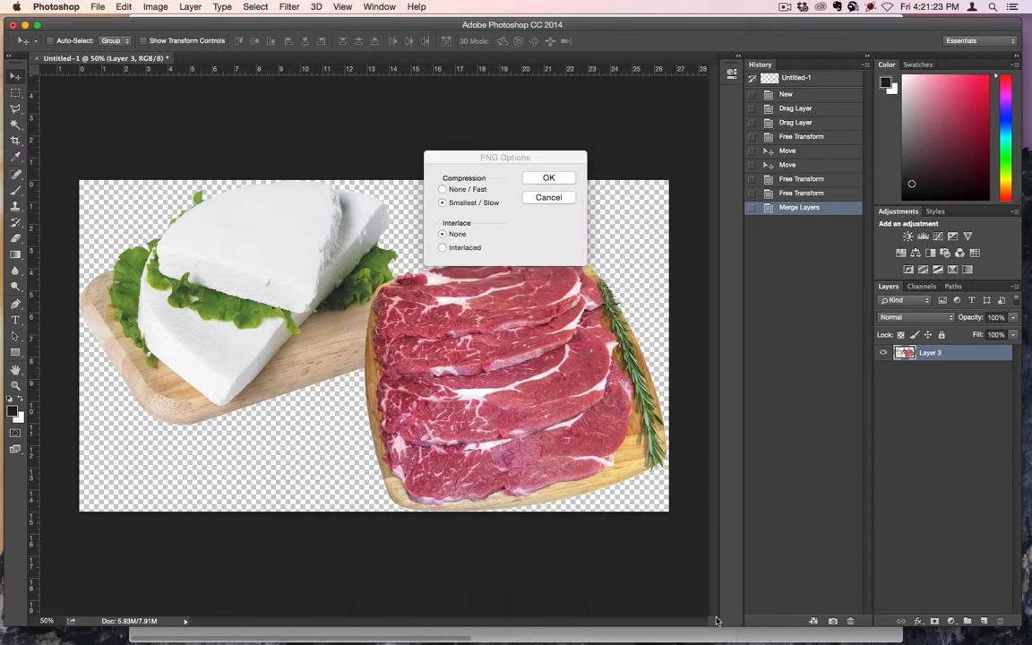
click(545, 179)
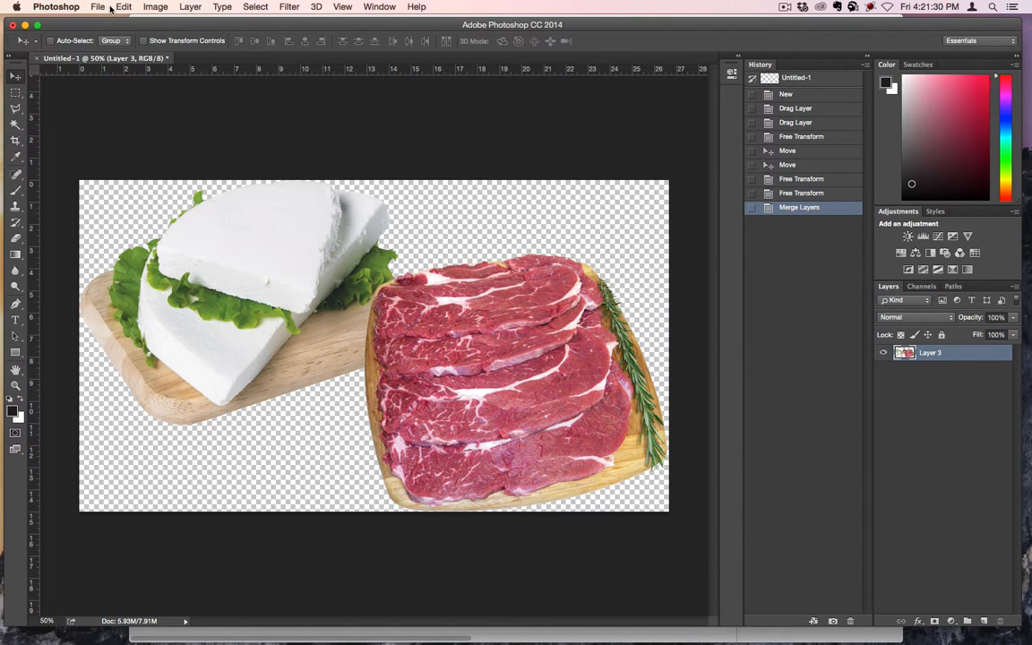
Close Untitled-1 without saving and hide Photoshop to return to the 03-23-2016 folder
key(super+w)
click(470, 227)
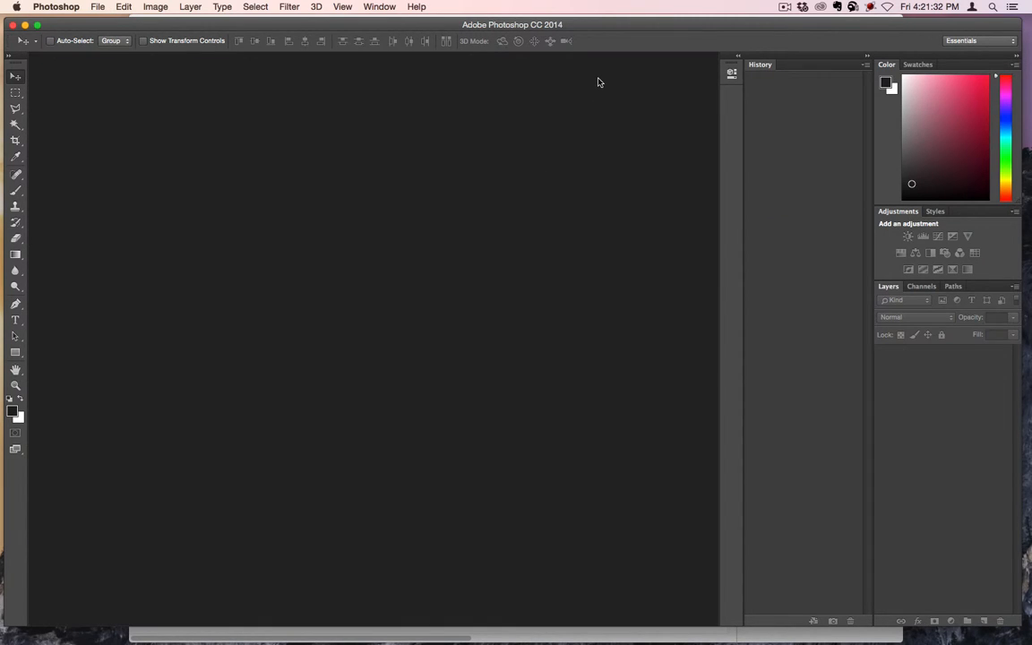
key(super+h)
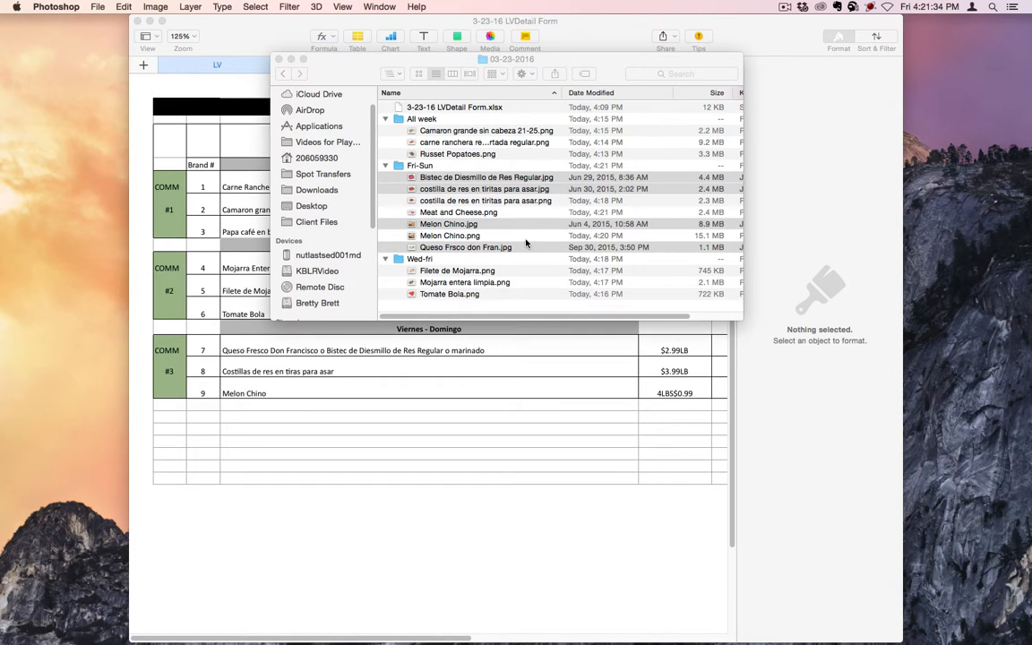
Permanently delete the four selected JPG originals from the Fri-Sun folder
click(542, 61)
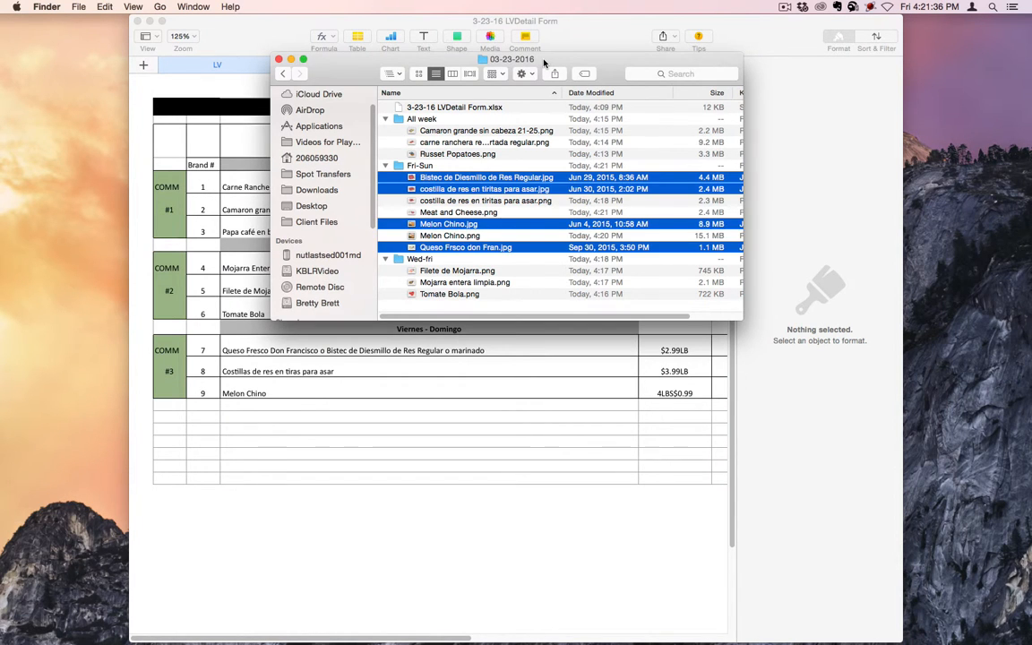
key(alt+super+BackSpace)
click(605, 226)
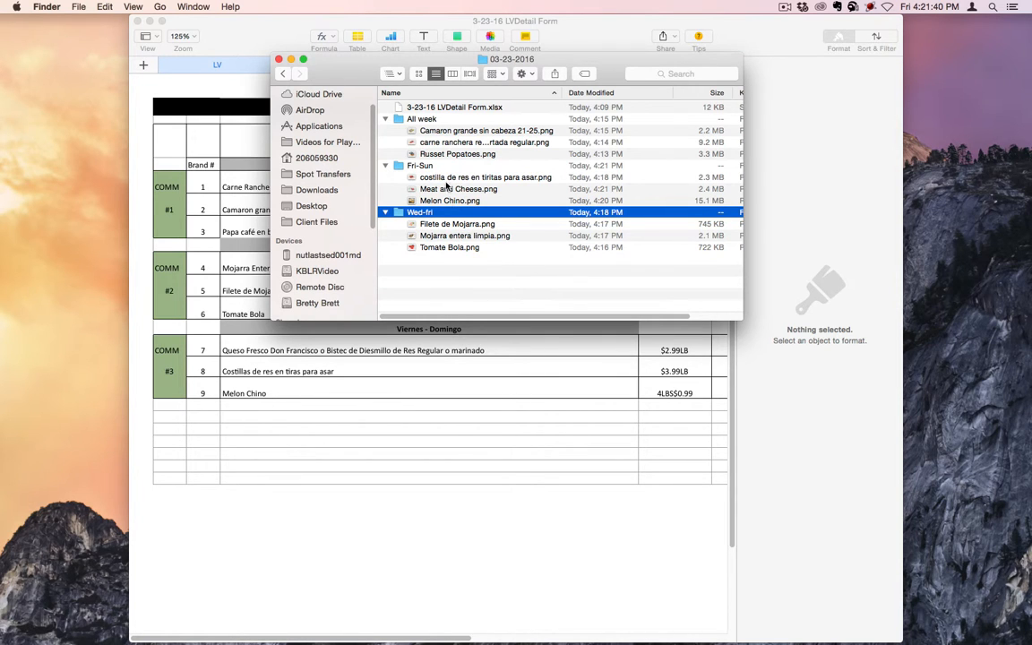
drag(489, 58, 325, 173)
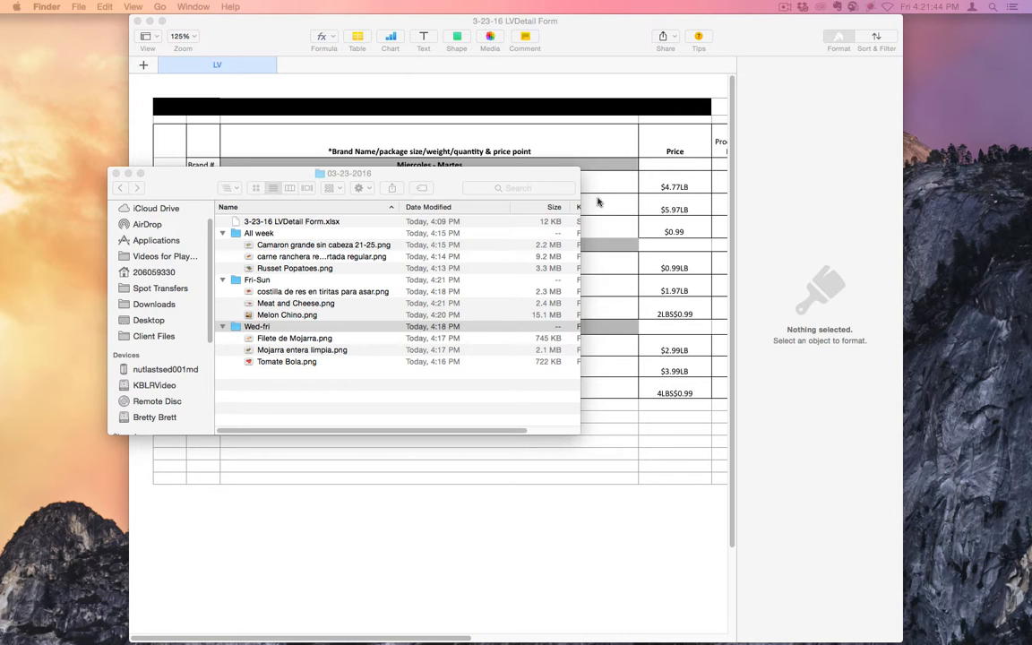
drag(447, 179, 607, 185)
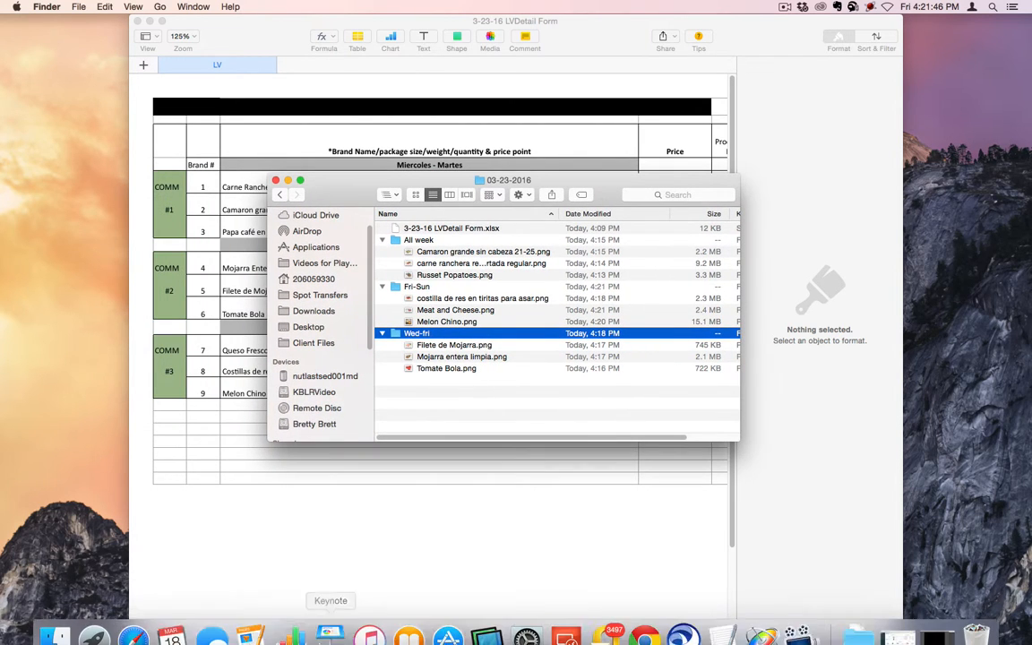
click(924, 455)
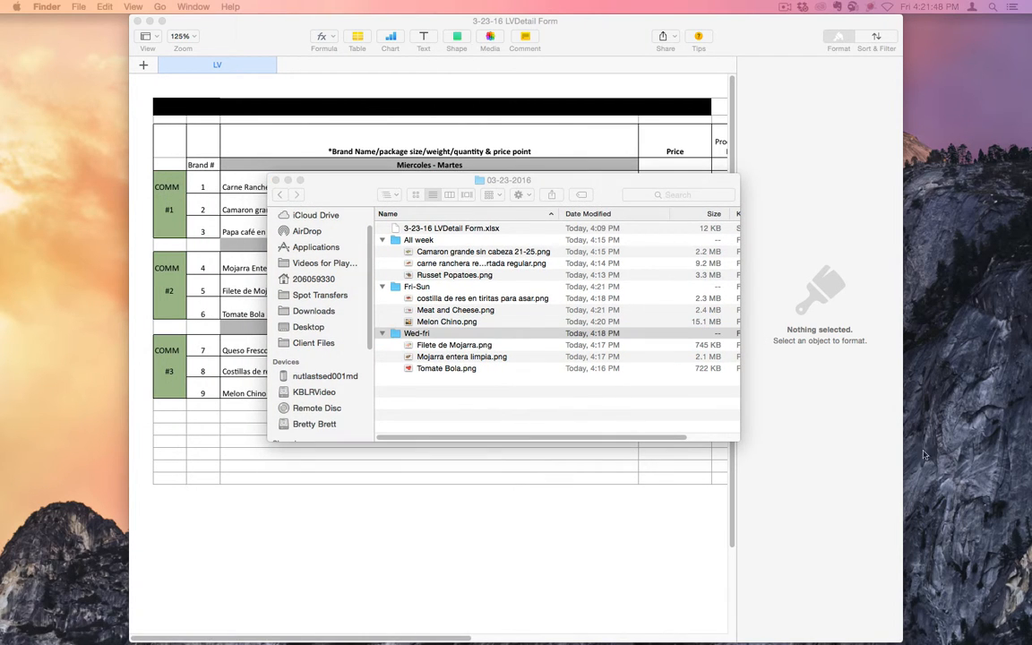
Launch Final Cut Pro and open the Cardenas 2015 library
click(112, 627)
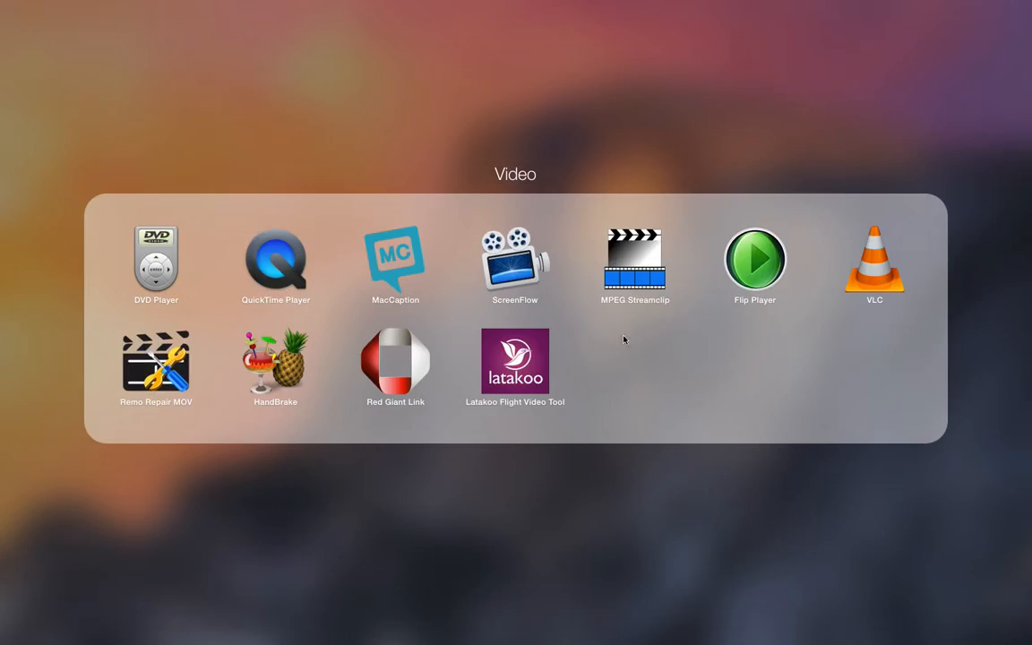
click(411, 135)
click(535, 234)
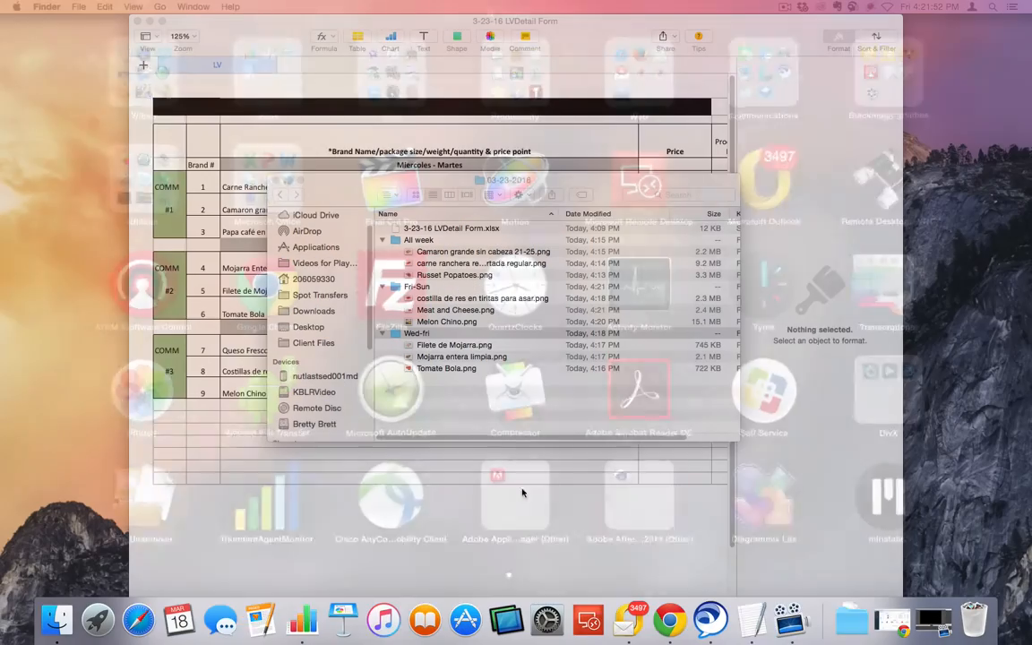
click(98, 619)
click(607, 243)
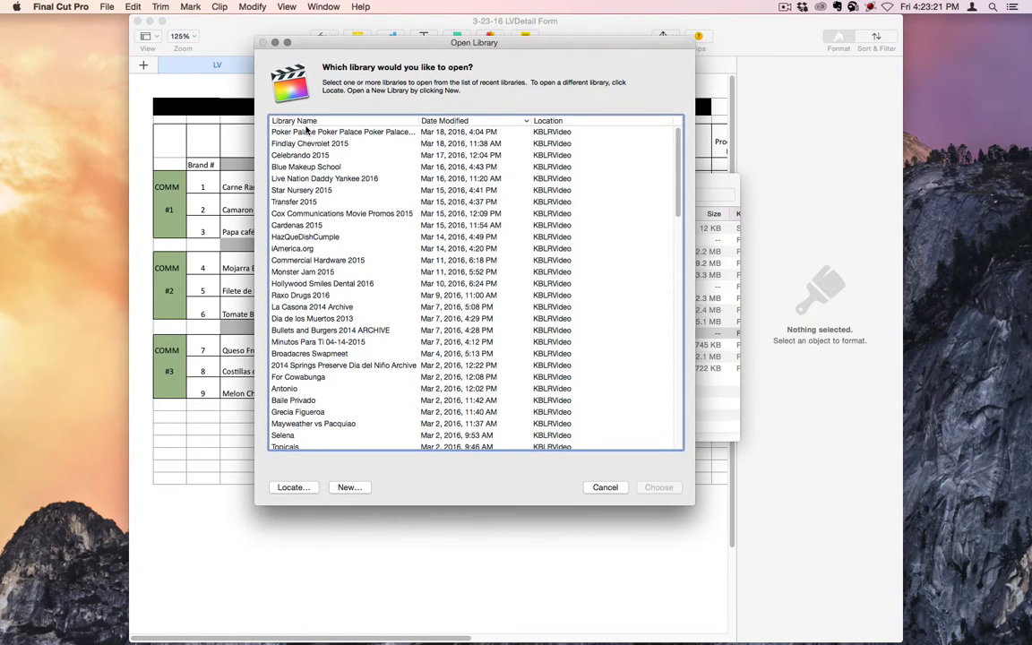
click(295, 226)
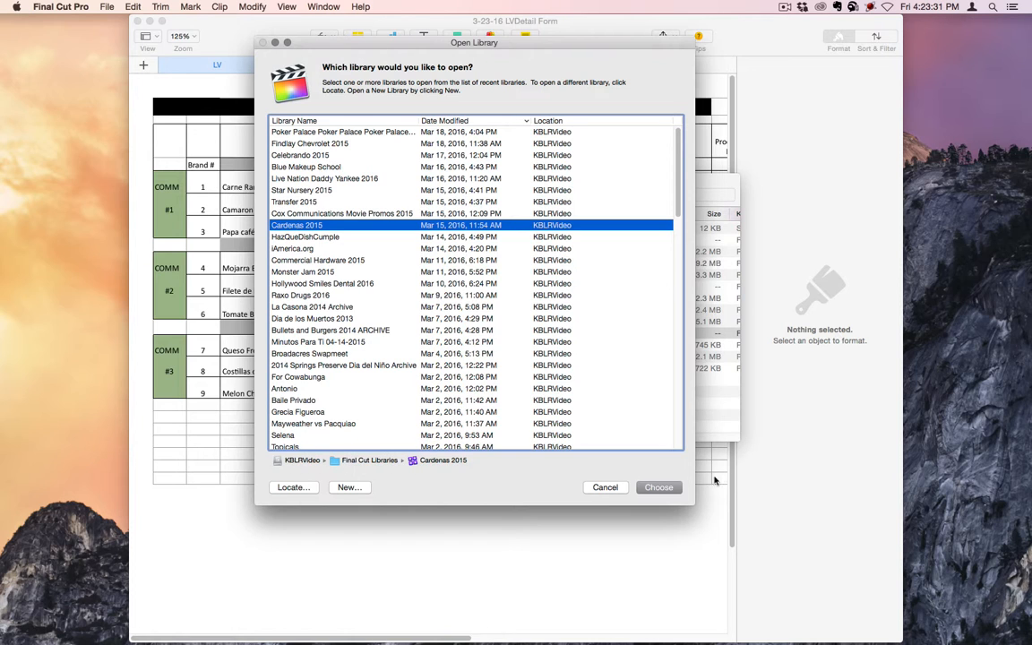
click(656, 487)
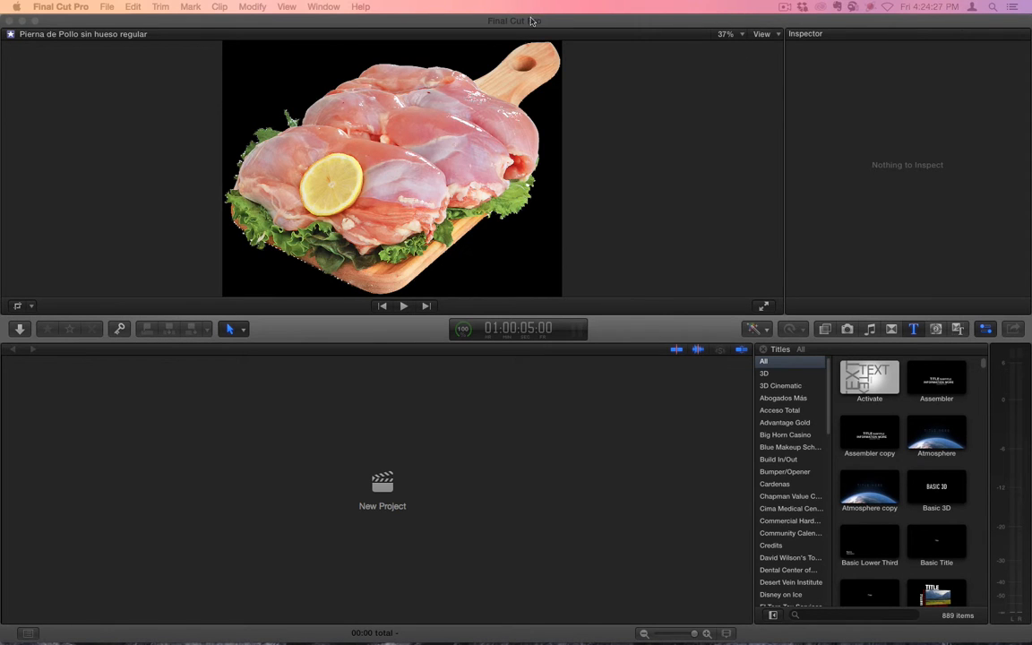
Show the events in the main window and create an event named 03-23-2016 in the Cardenas 2015 library, without a new project
click(321, 6)
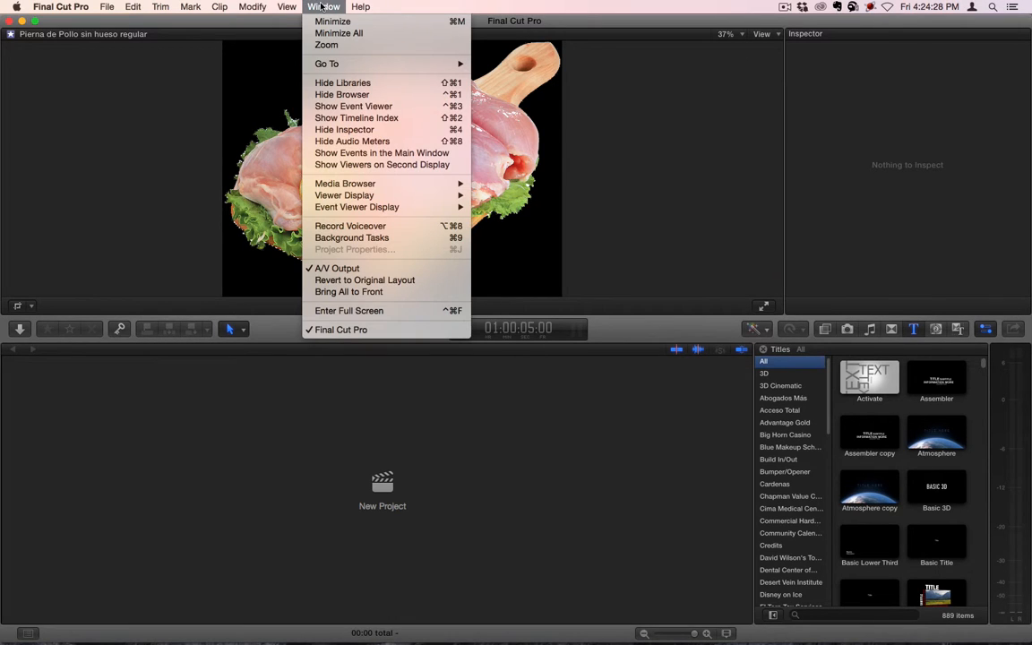
click(310, 152)
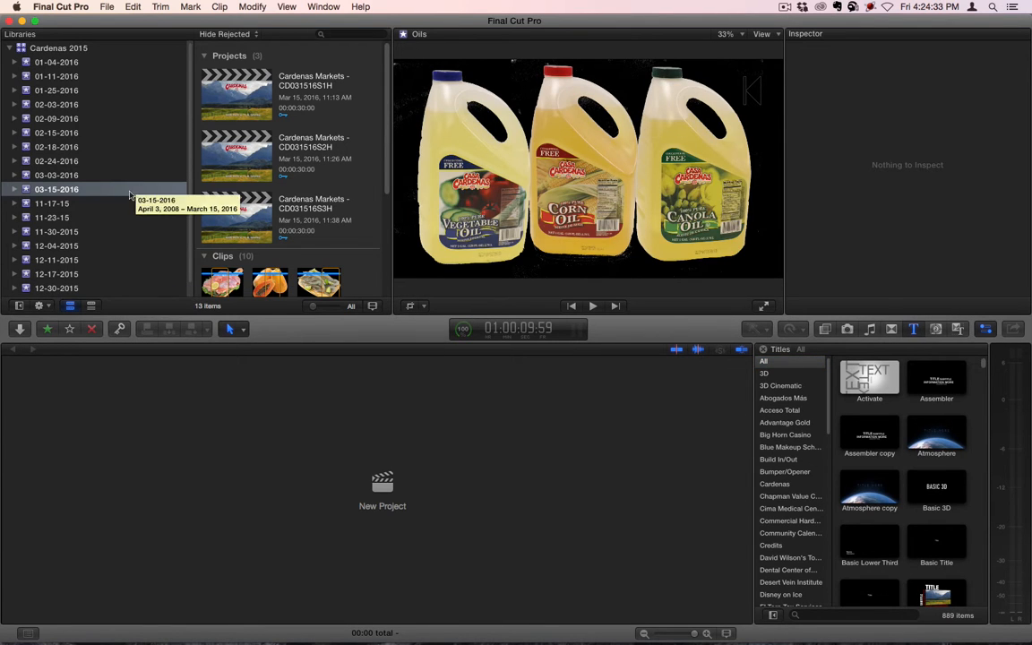
right_click(60, 190)
click(99, 133)
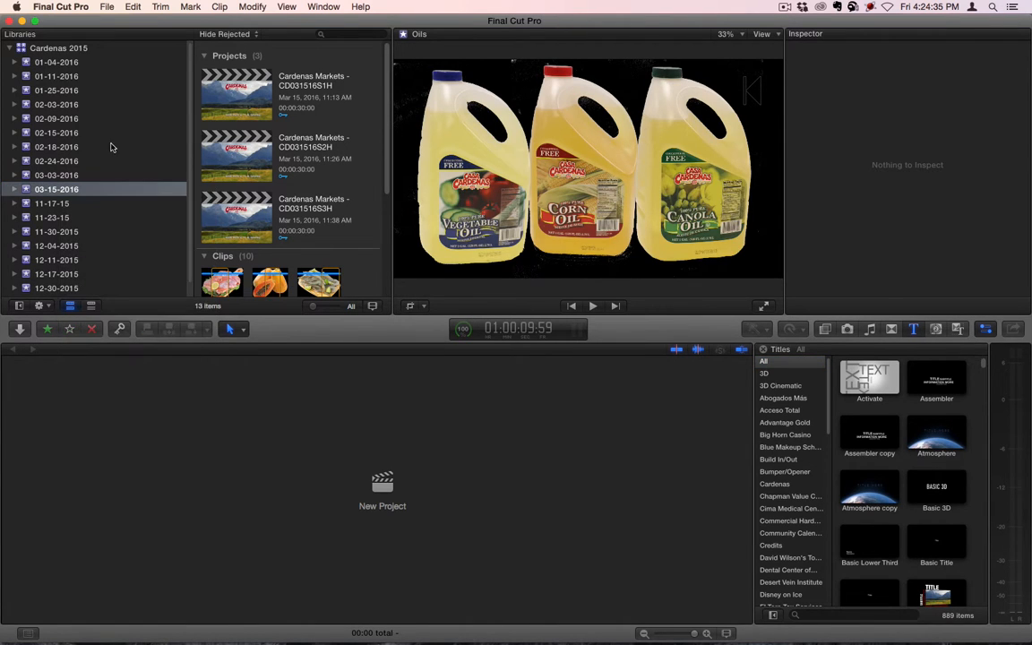
right_click(66, 49)
click(101, 58)
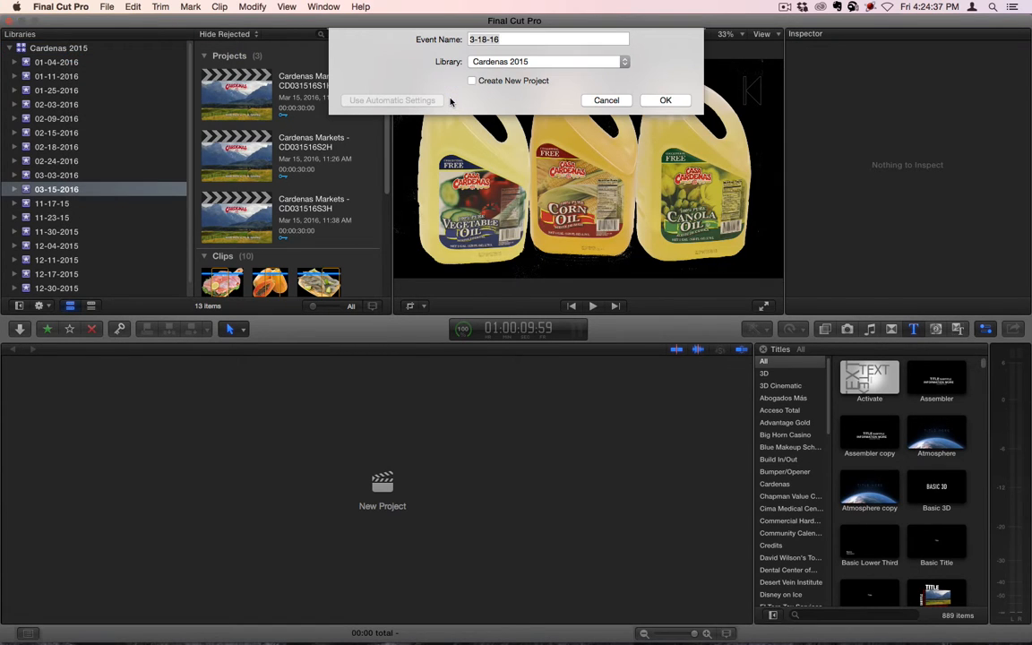
text(03)
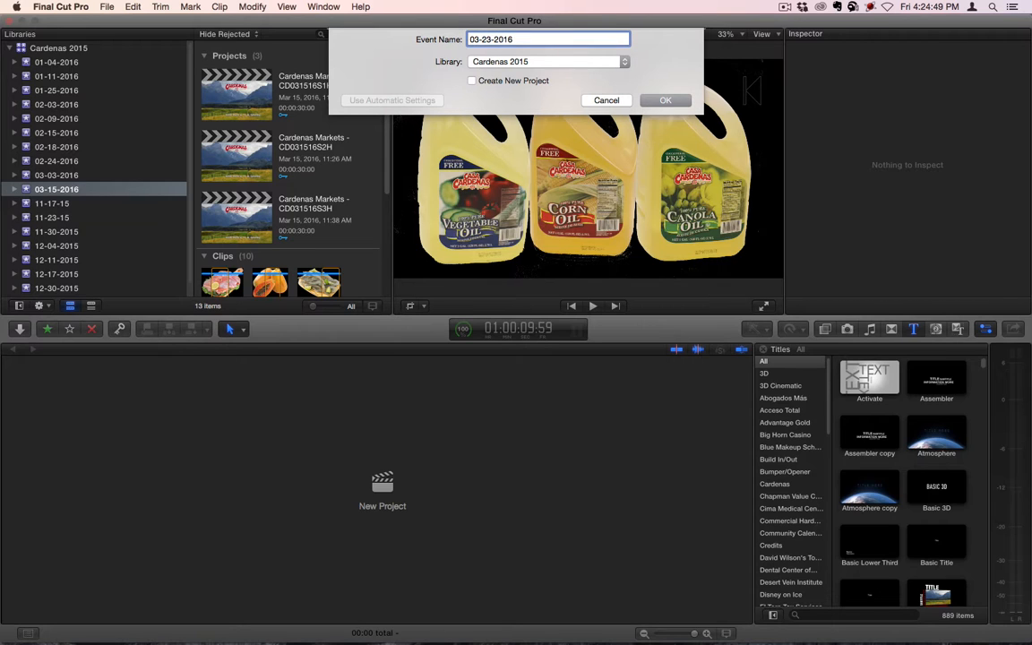
key(Return)
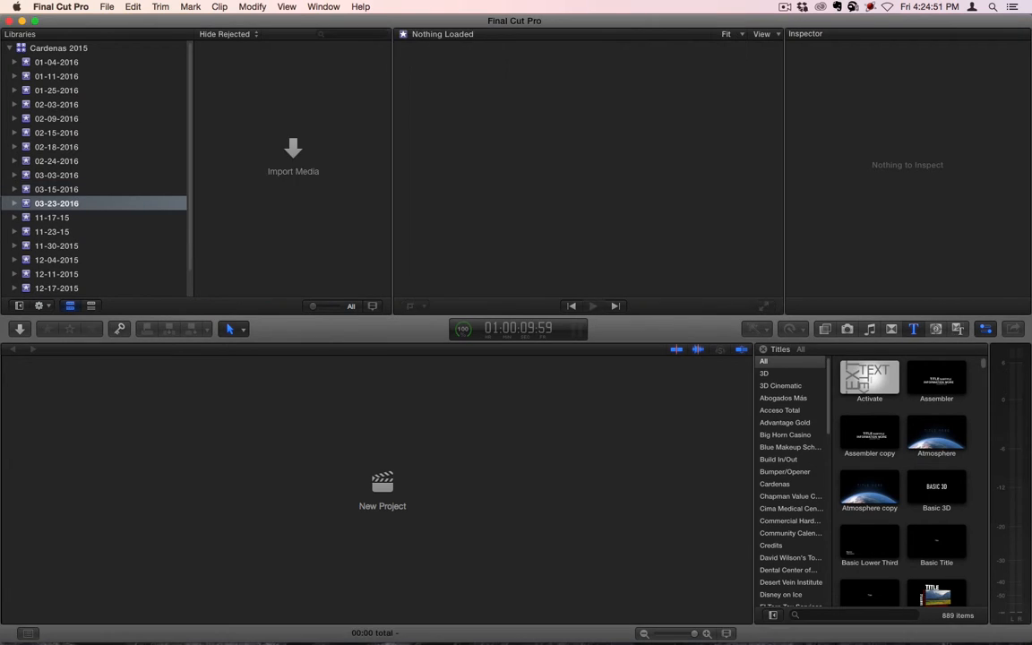
Look through the clips in the 03-15-2016 and 02-09-2016 events and return to the 03-23-2016 event
click(71, 189)
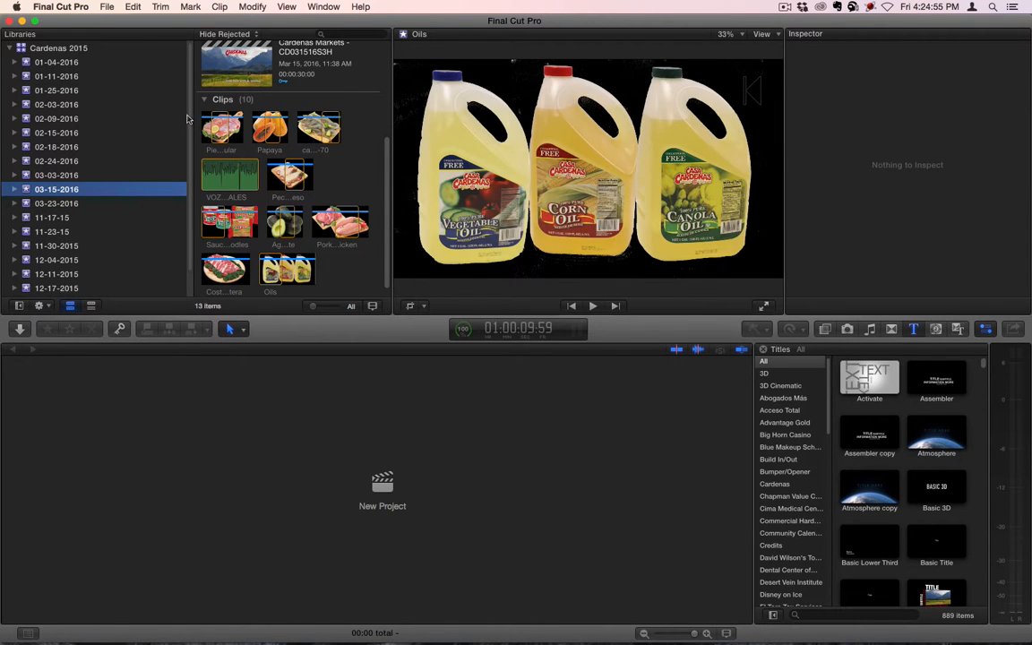
click(185, 118)
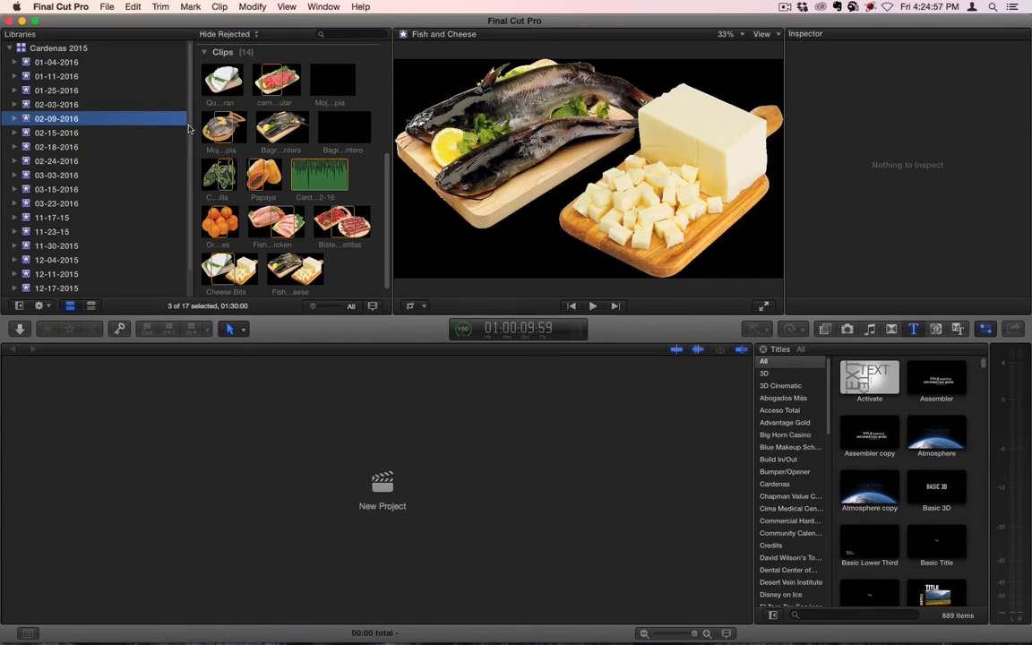
click(55, 202)
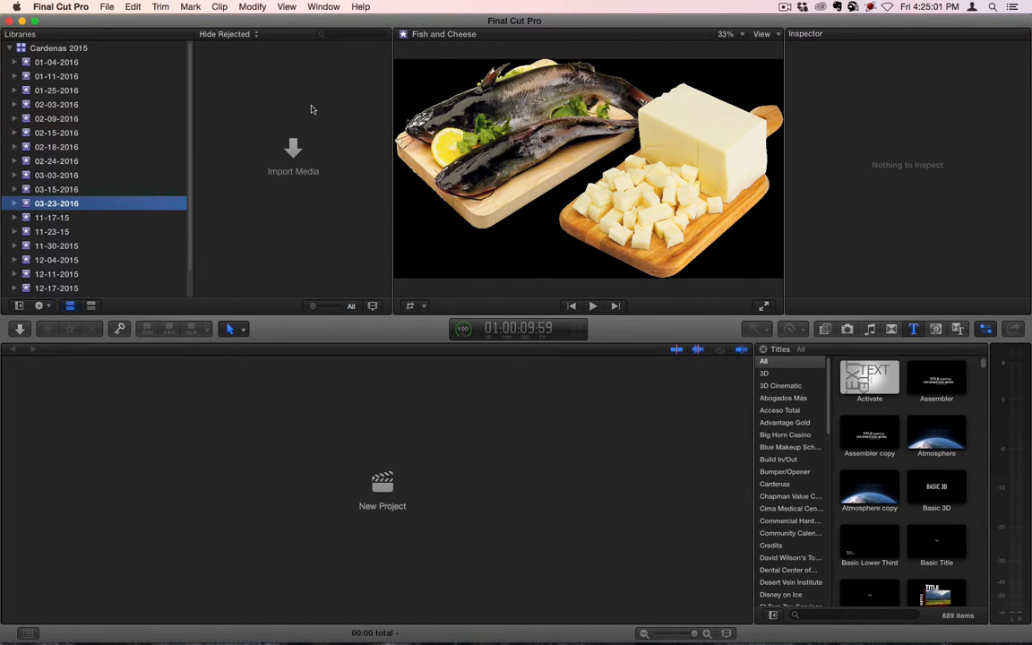
Copy the three Cardenas Markets projects CD031516S1H, S2H and S3H from the 03-15-2016 event into the 03-23-2016 event
click(62, 189)
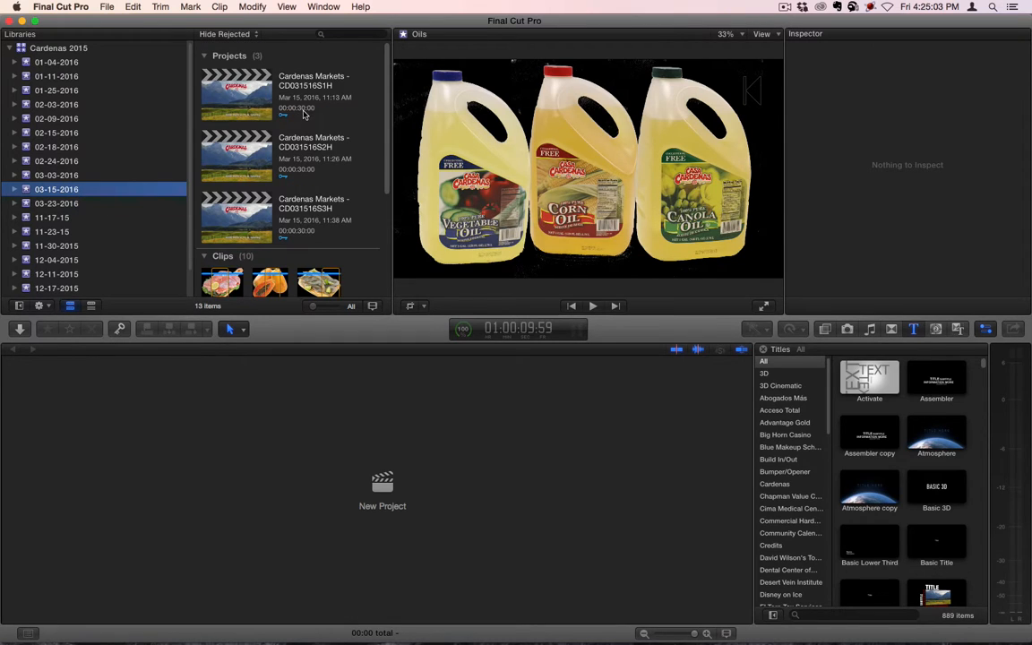
click(244, 103)
shift+click(255, 211)
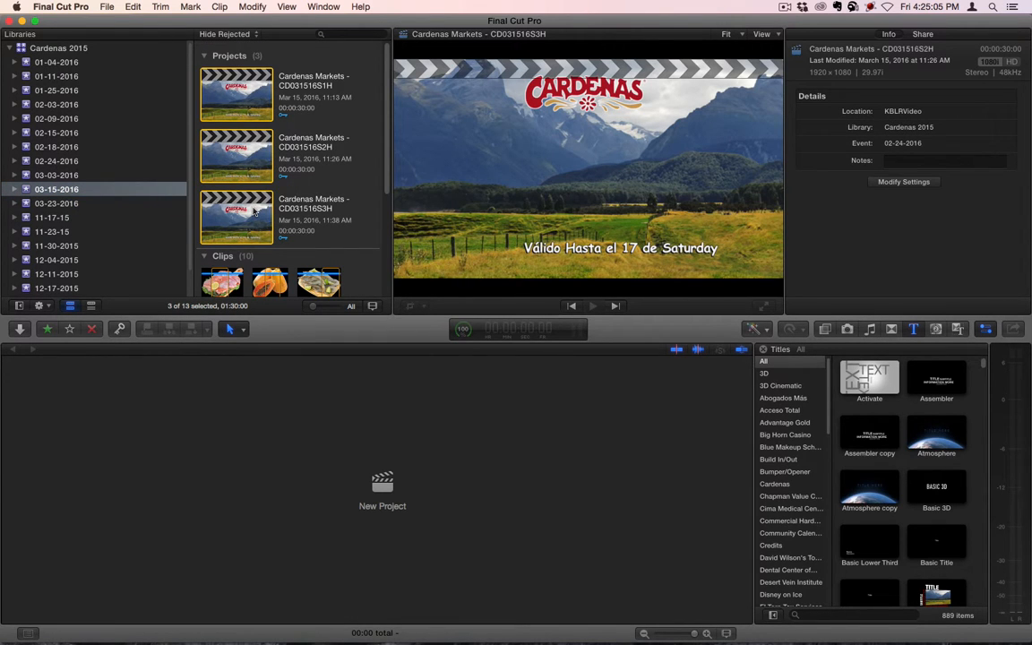
drag(254, 211, 68, 215)
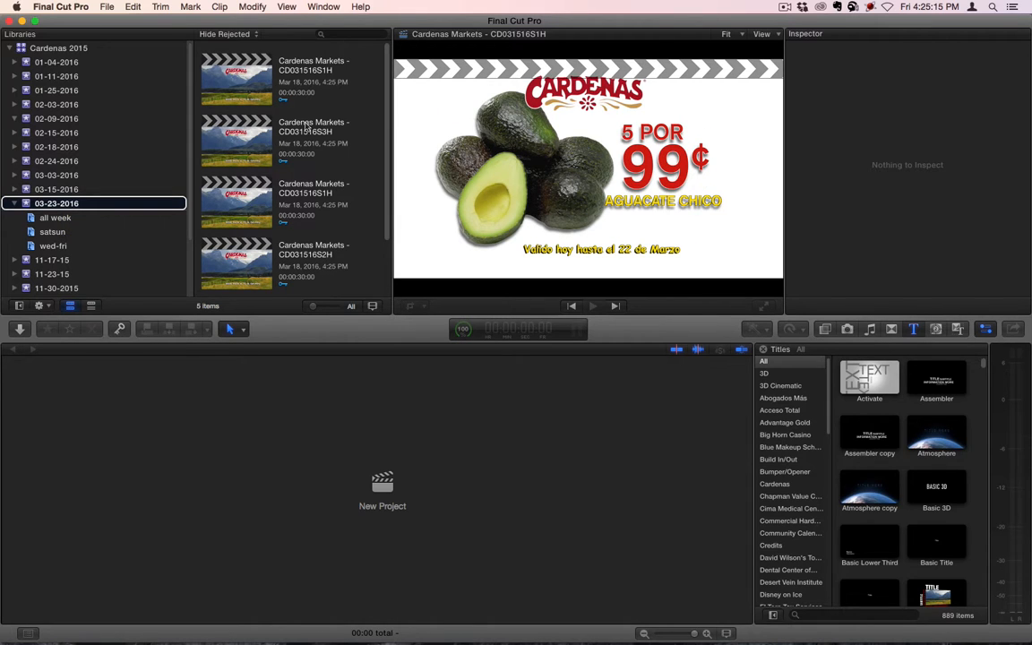
Delete the duplicate copies of projects CD031516S1H and CD031516S3H from the 03-23-2016 event, keeping one of each
click(253, 90)
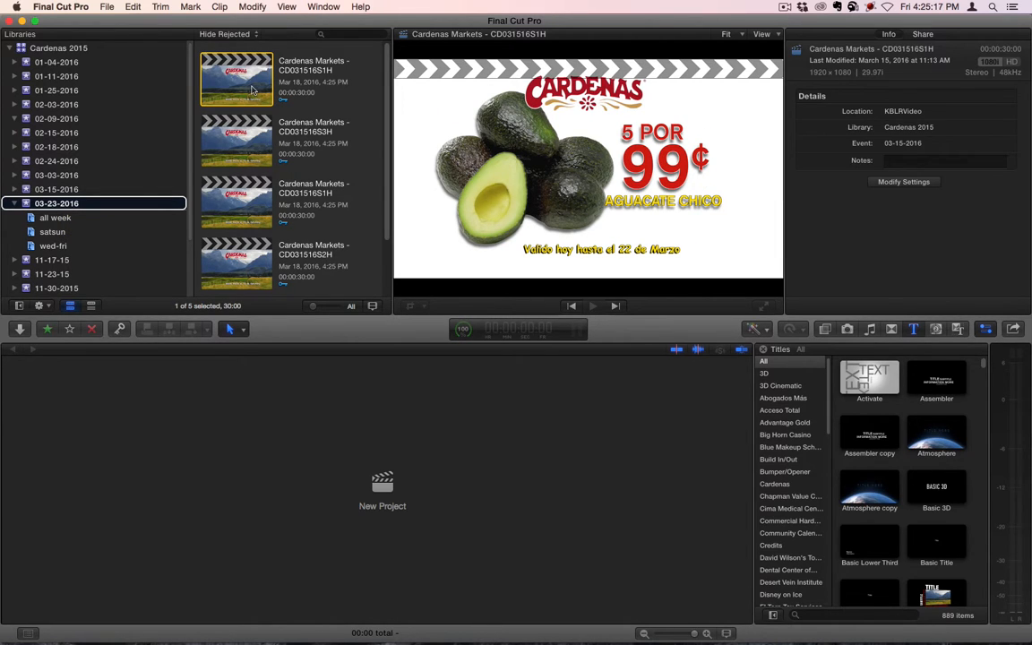
key(super+BackSpace)
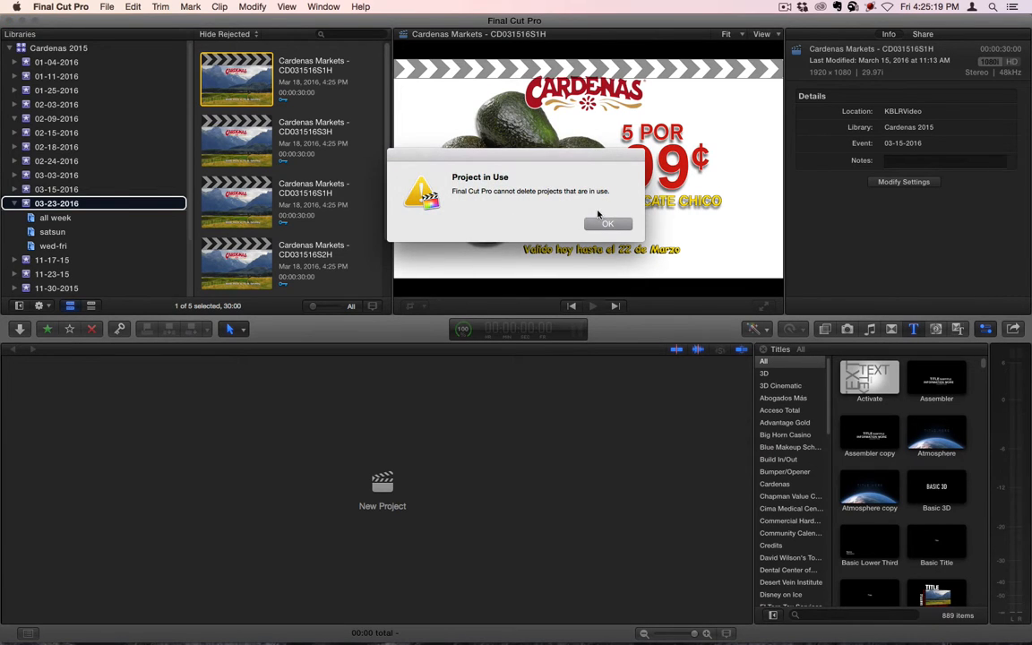
click(589, 231)
click(267, 208)
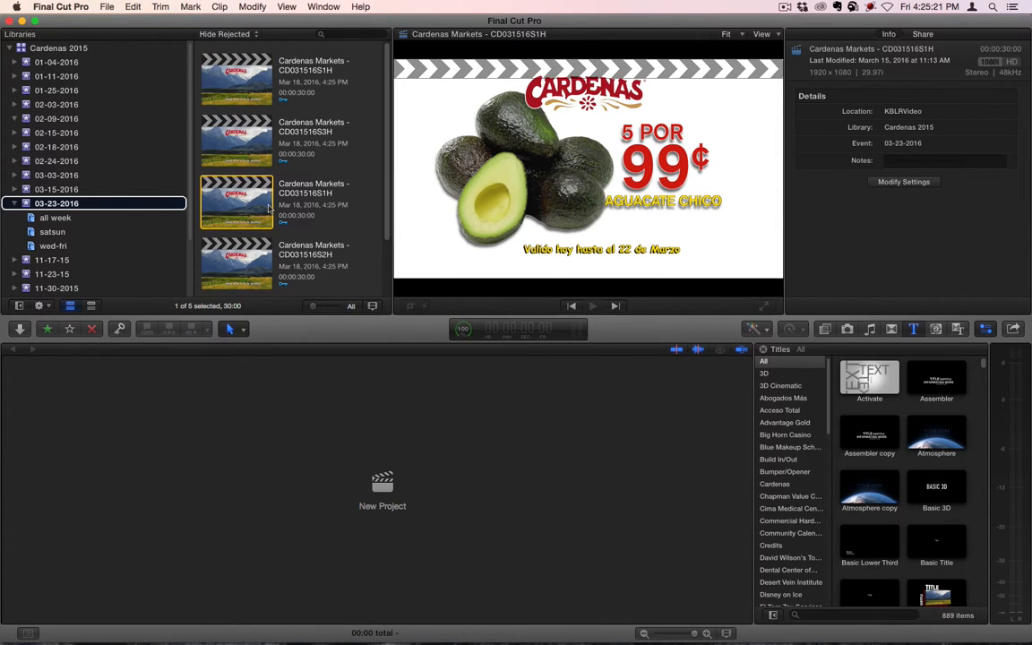
key(super+BackSpace)
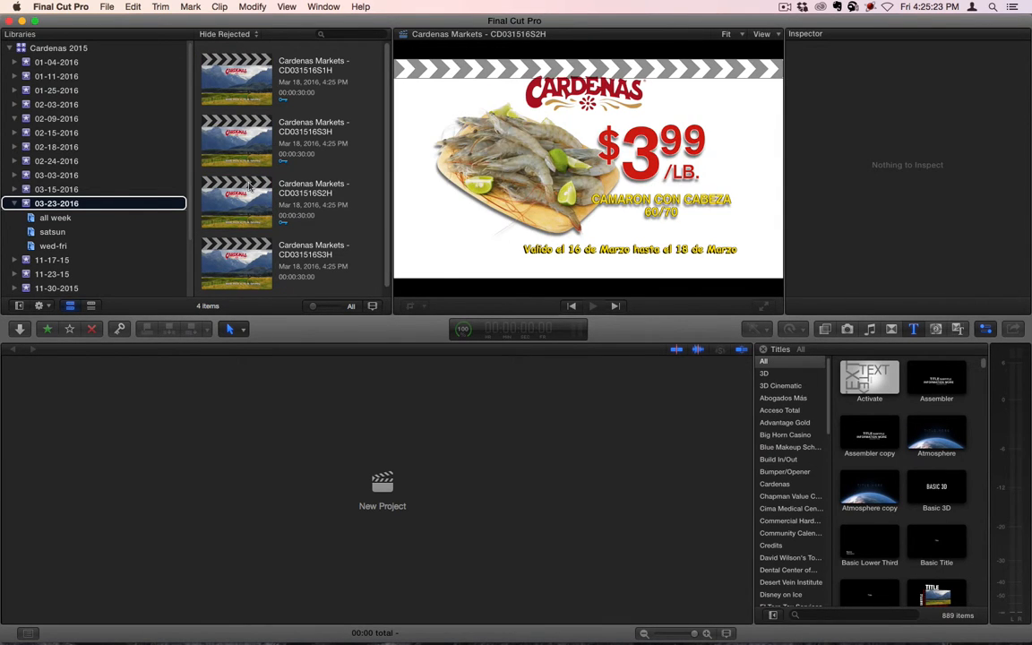
scroll(229, 172, down, 1)
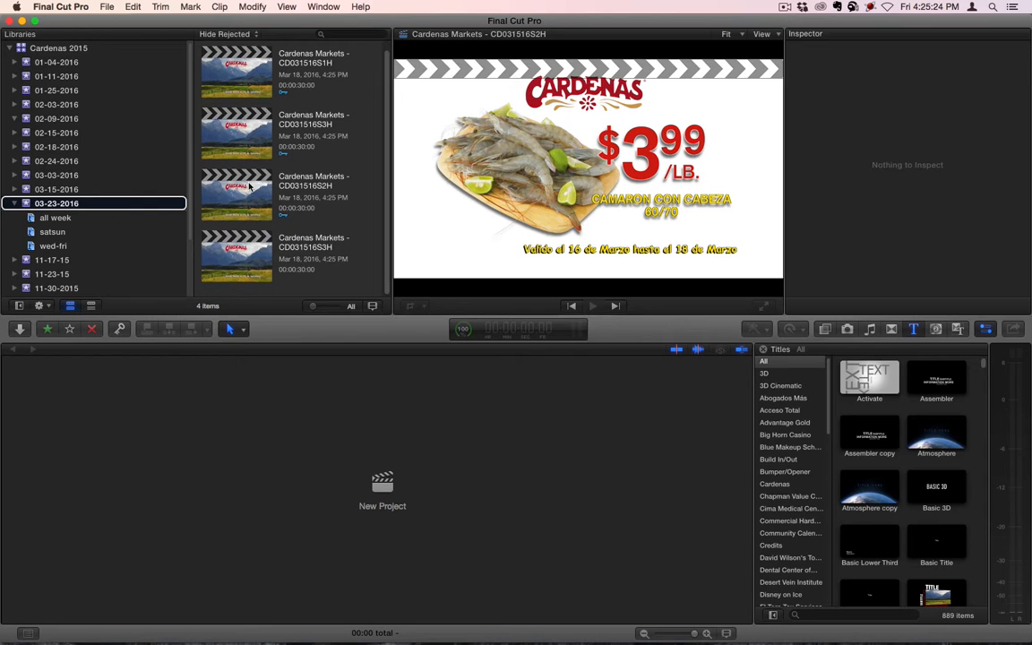
click(242, 256)
key(super+BackSpace)
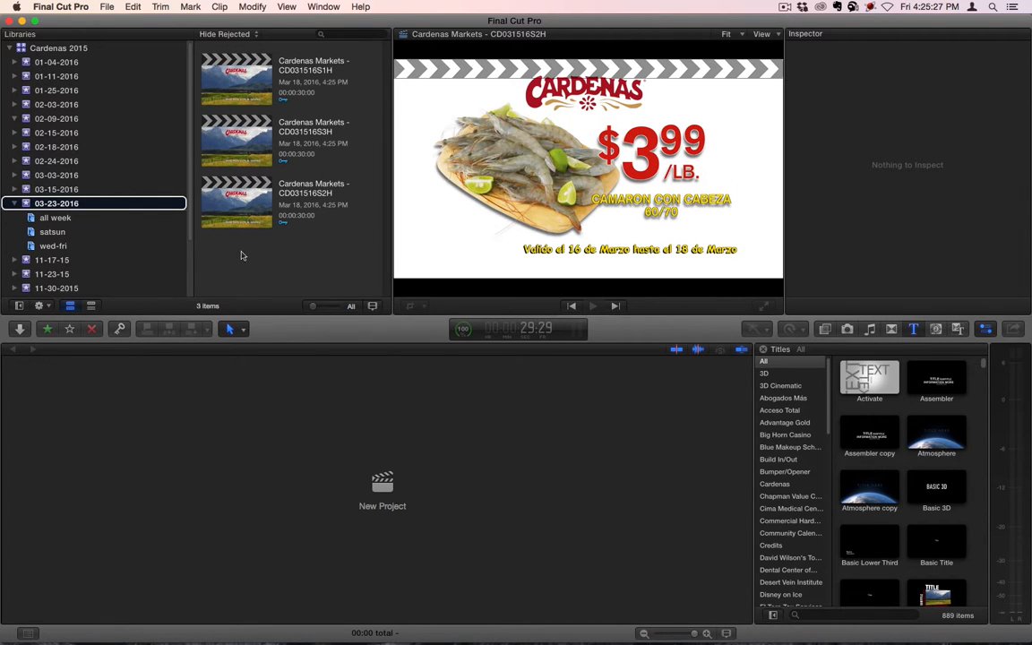
Delete the old keyword collections all week, satsun and wed-fri from the 03-23-2016 event and reselect the event
click(55, 218)
shift+click(56, 247)
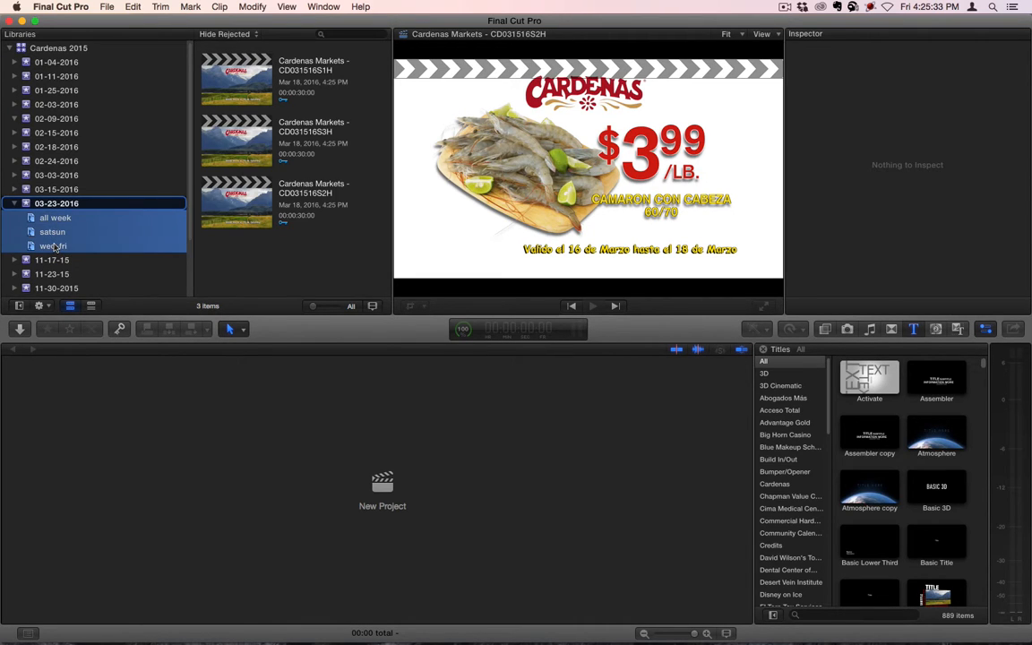
right_click(71, 222)
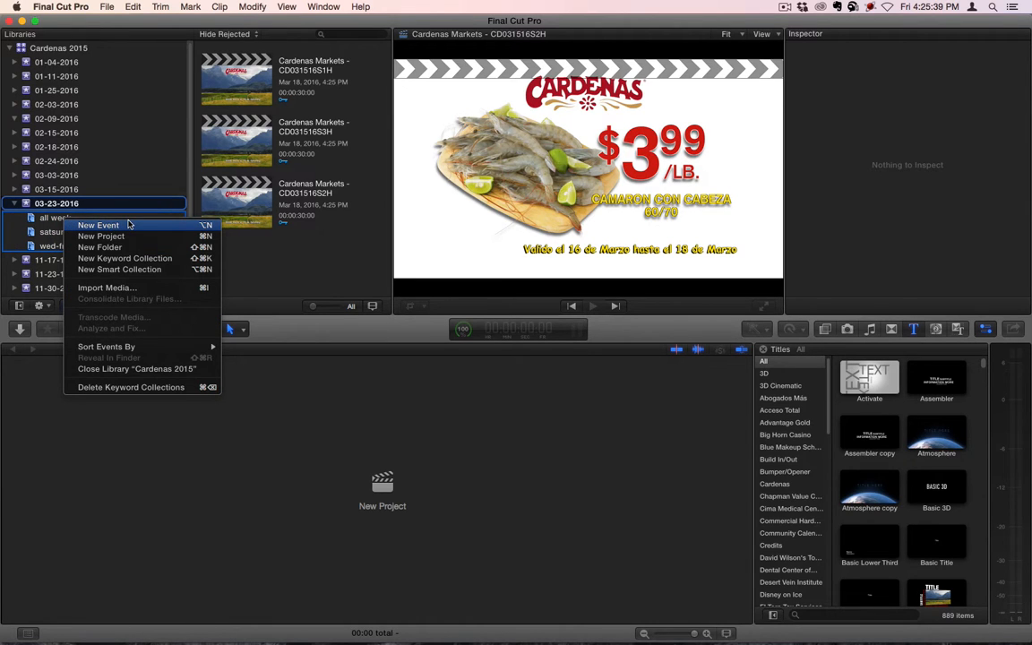
click(134, 387)
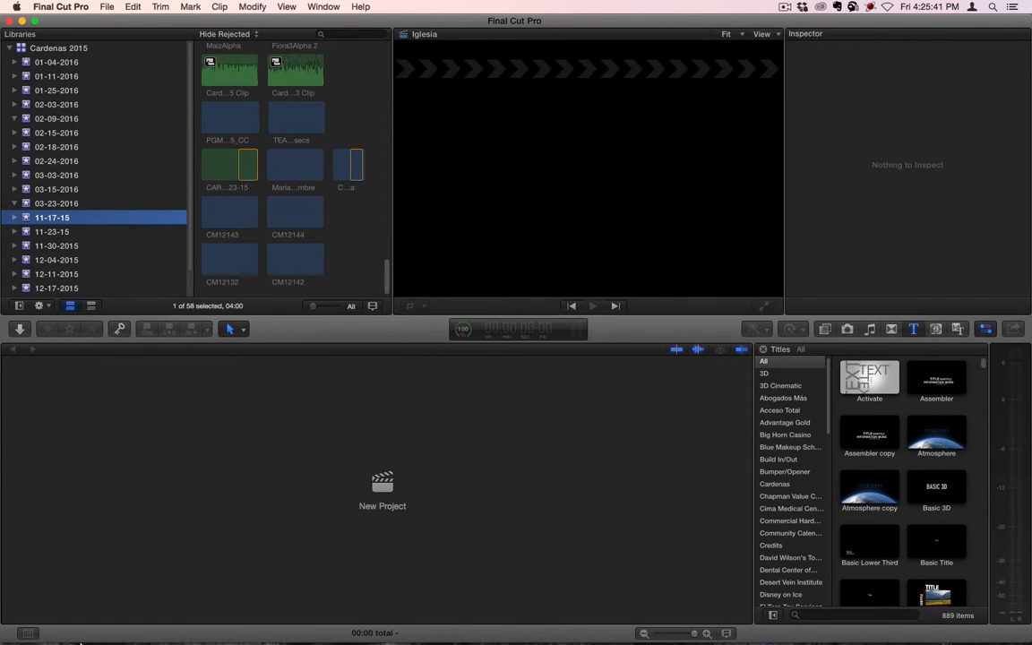
click(56, 204)
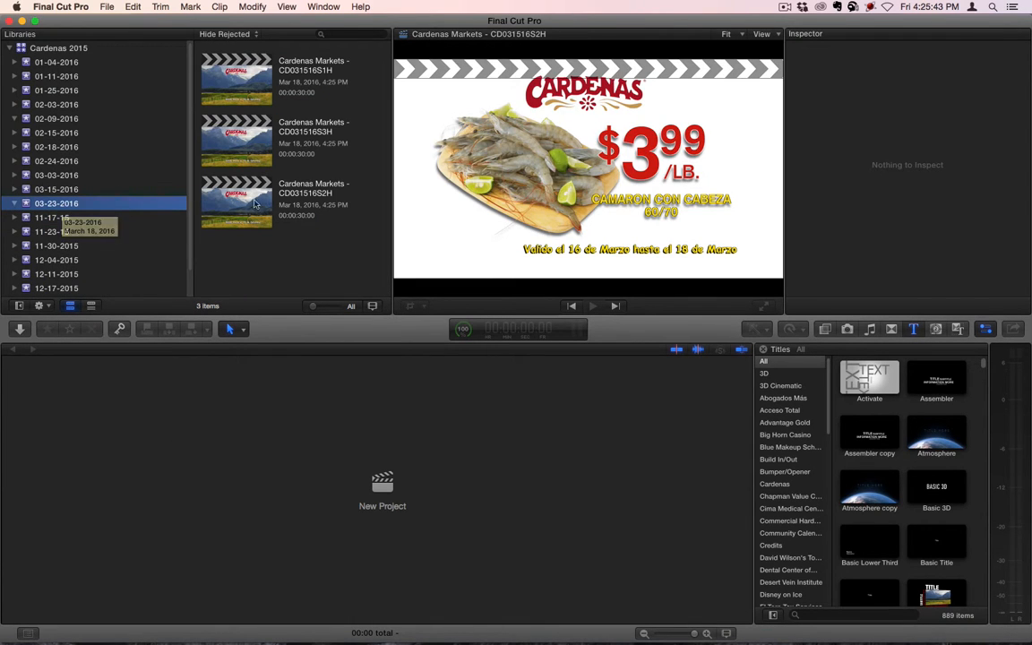
Import the All week, Fri-Sun and Wed-fri image folders from Finder into the 03-23-2016 event
mouse_move(173, 636)
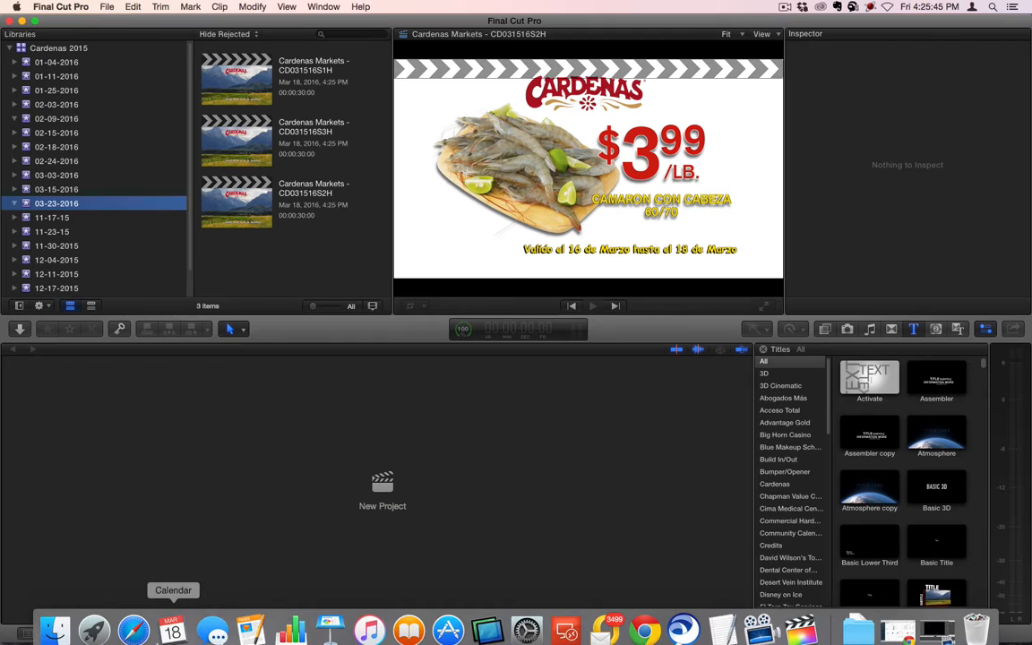
click(55, 621)
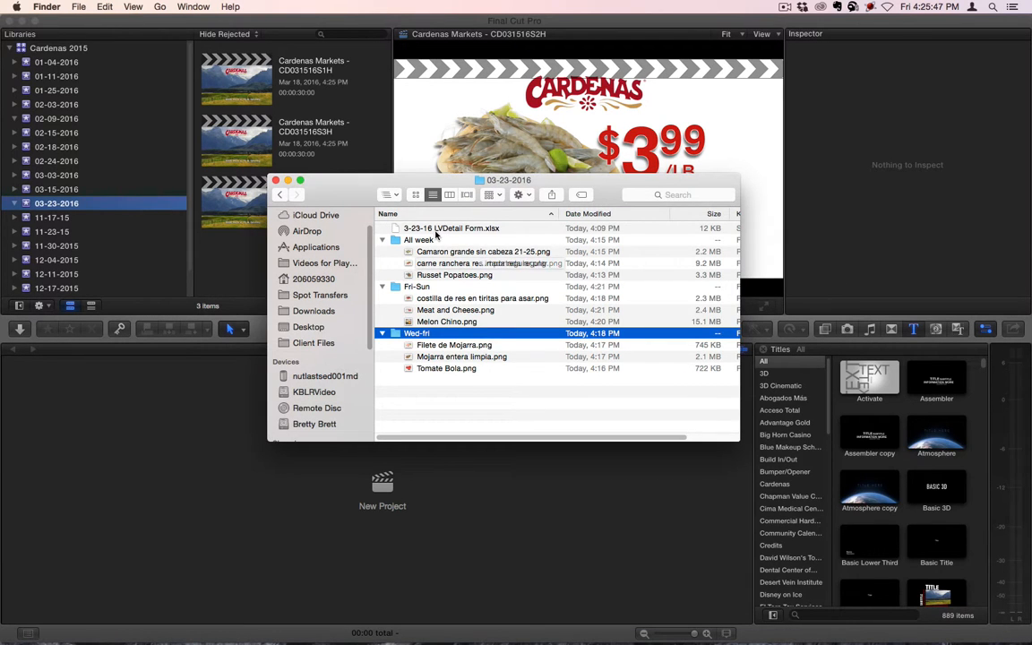
super+click(419, 240)
super+click(416, 287)
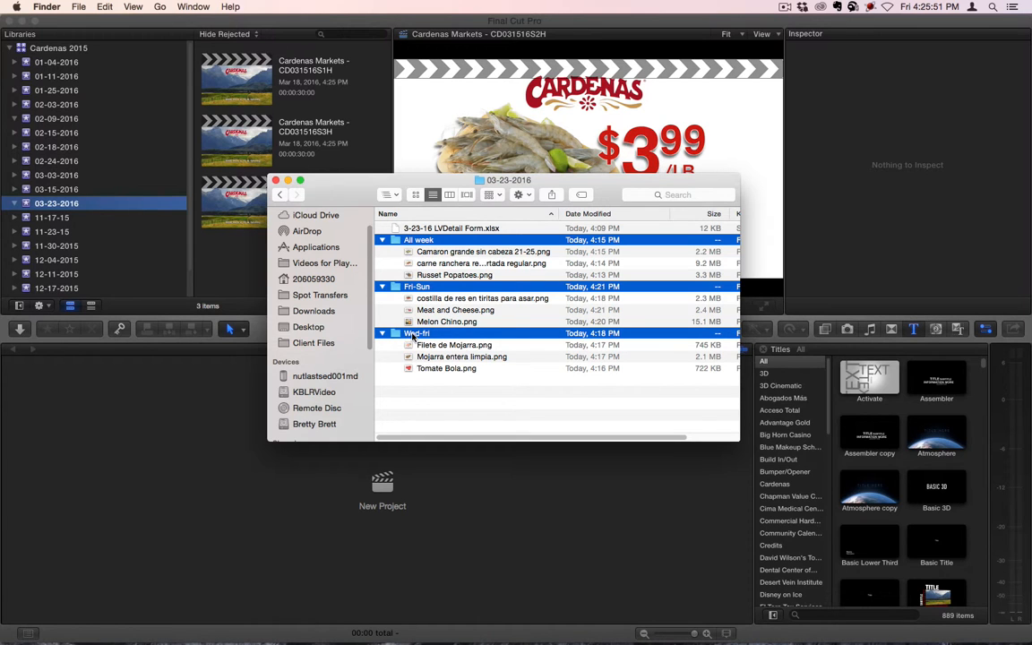
drag(411, 334, 49, 206)
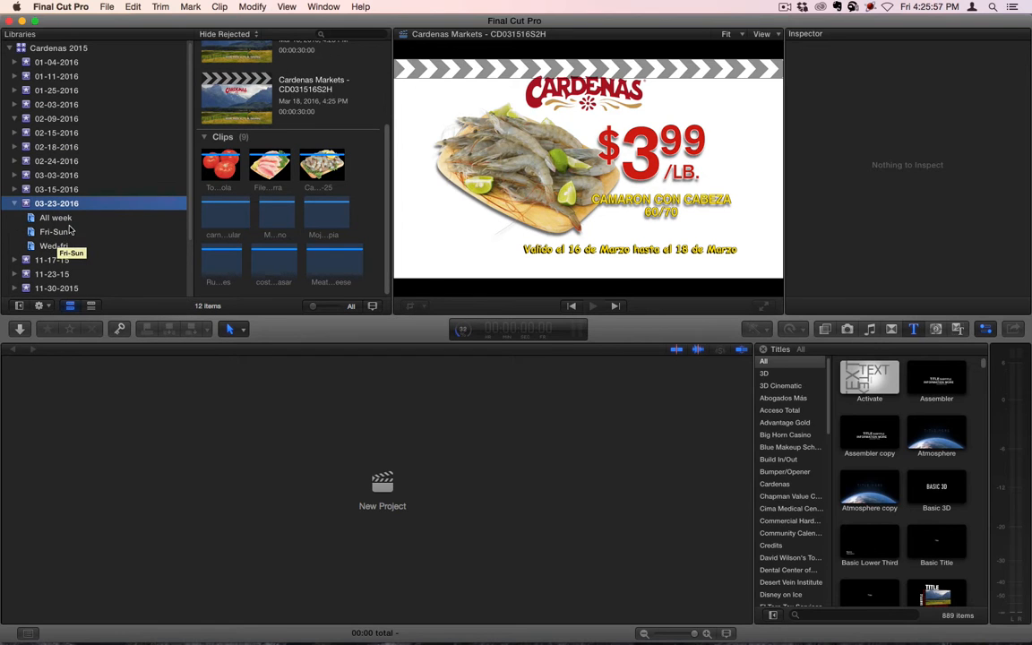
click(66, 219)
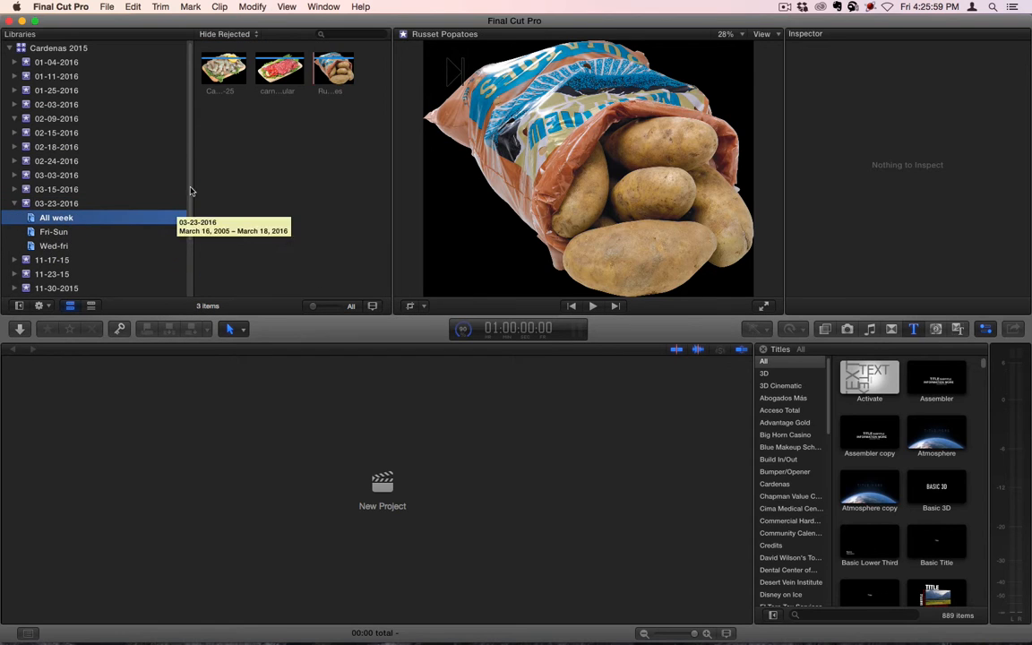
click(50, 201)
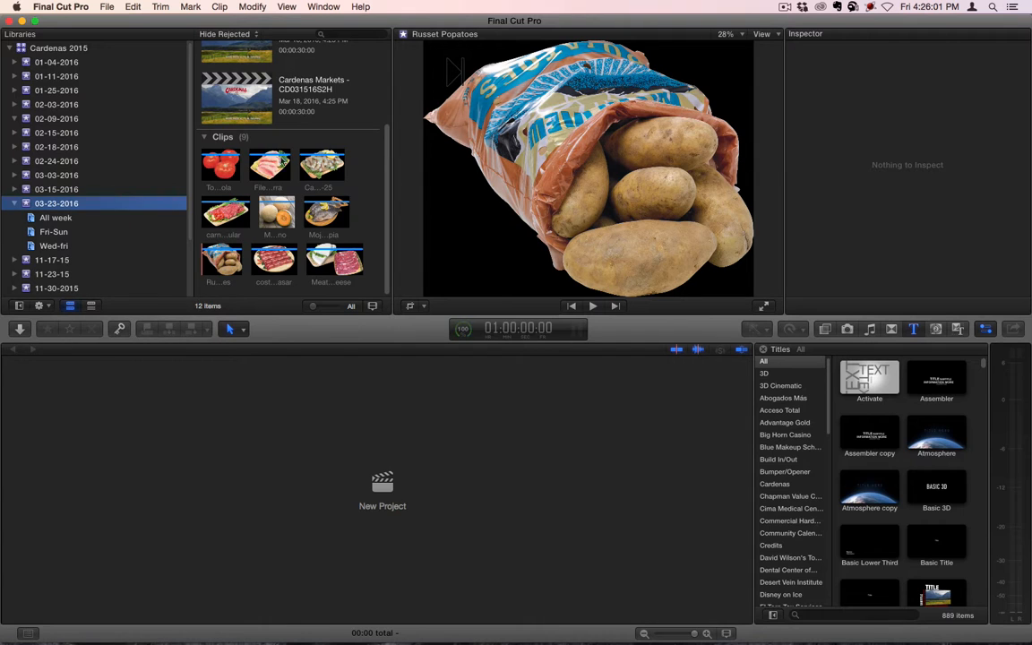
Switch to Numbers to check the commercial schedule in the 3-23-16 LVDetail Form, and return to Final Cut Pro
key(super+Tab)
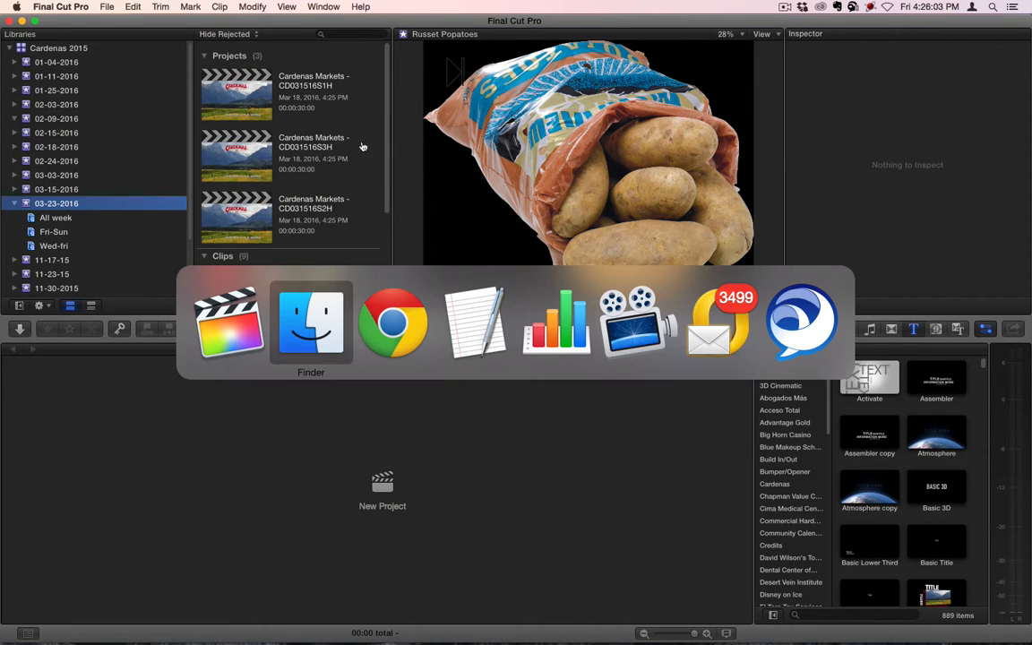
key(super+Tab)
key(super+Tab)
key(super+Tab)
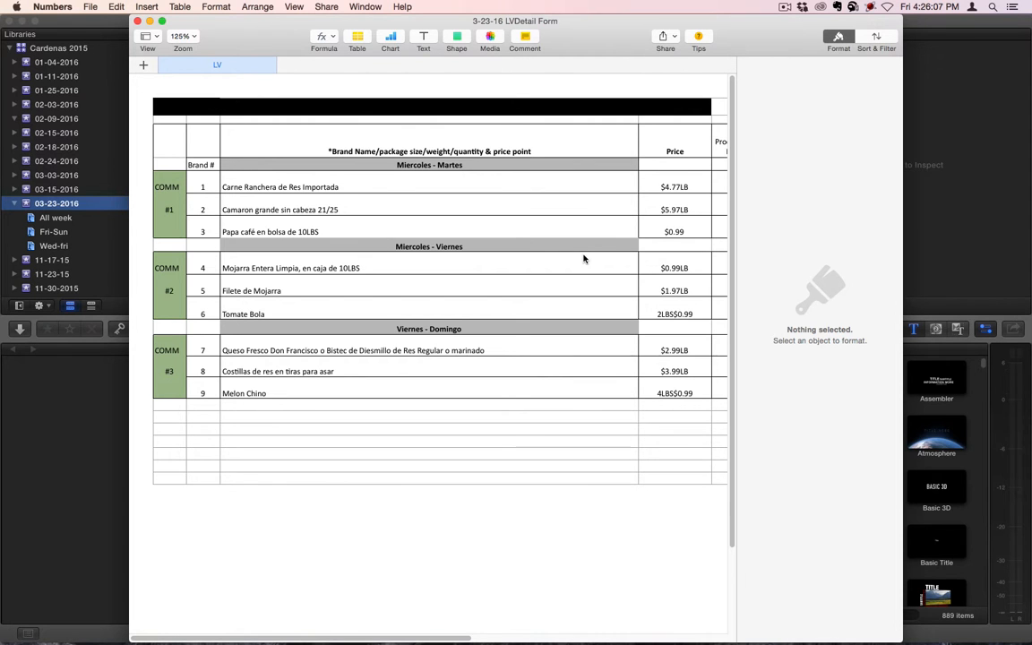
click(101, 166)
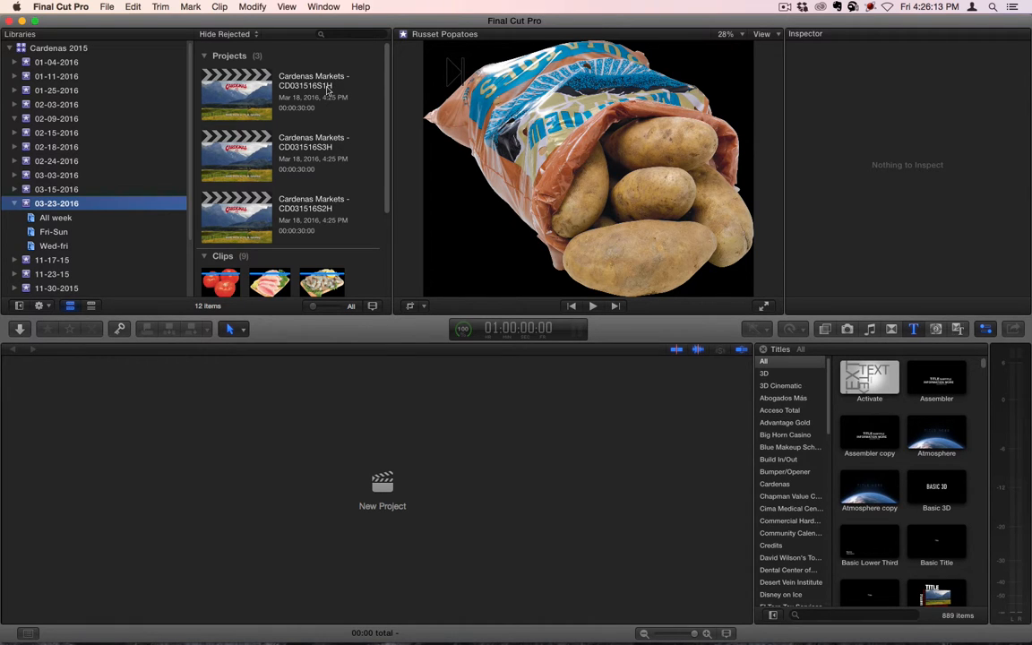
Assign project CD031516S1H to the All week collection, CD031516S2H to Wed-fri and CD031516S3H to Fri-Sun
click(217, 90)
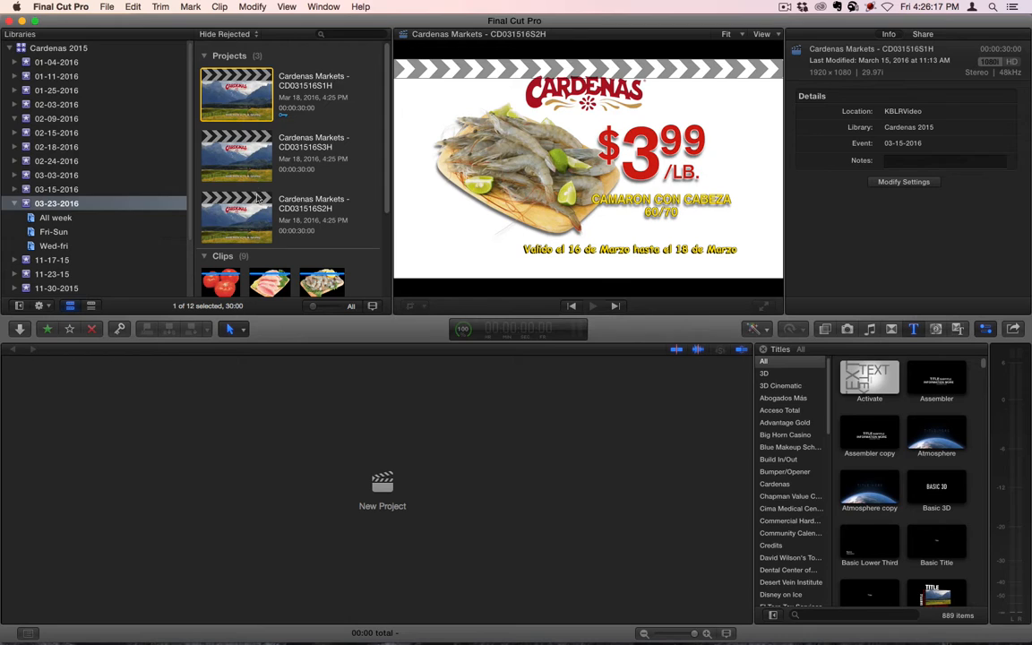
drag(255, 220, 51, 242)
drag(245, 167, 58, 235)
Review the projects and clips in the All week, Fri-Sun and Wed-fri collections and return to the 03-23-2016 event
click(60, 221)
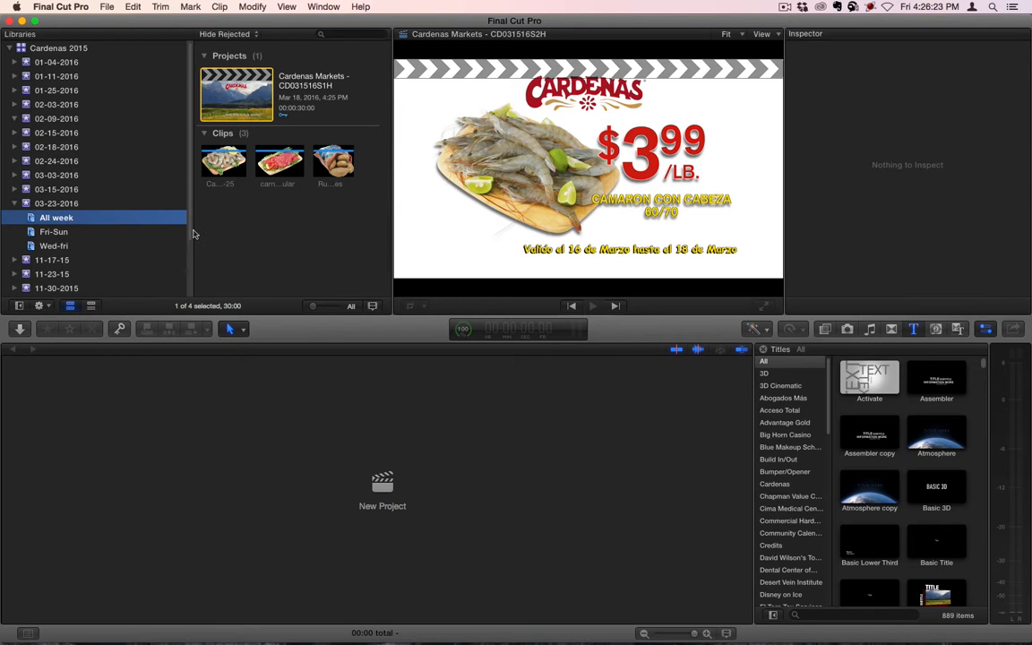
click(55, 231)
click(56, 244)
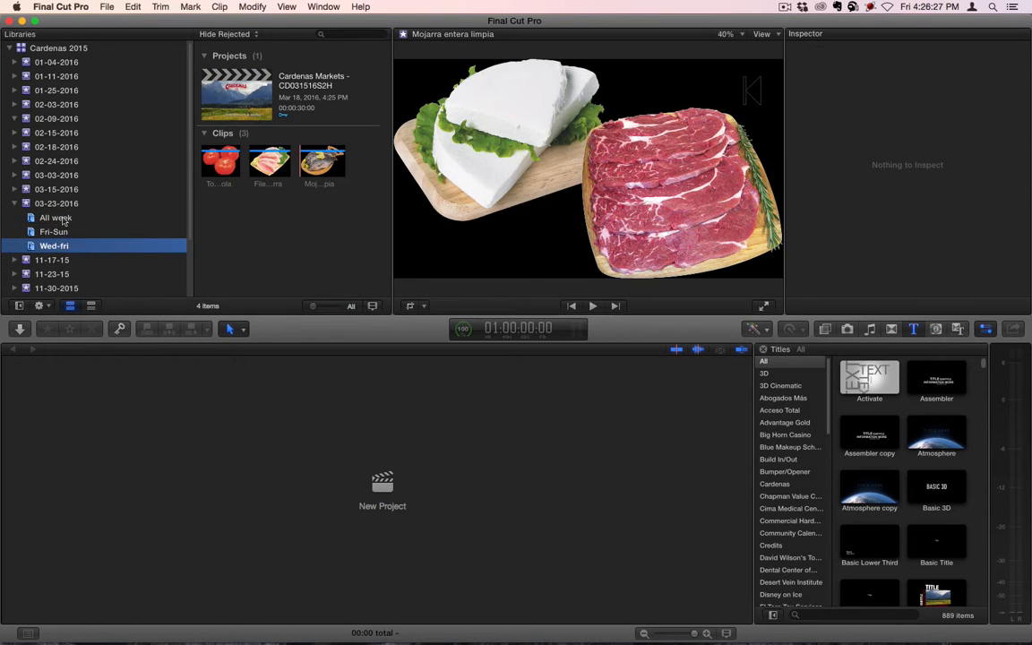
click(59, 215)
click(54, 231)
click(54, 245)
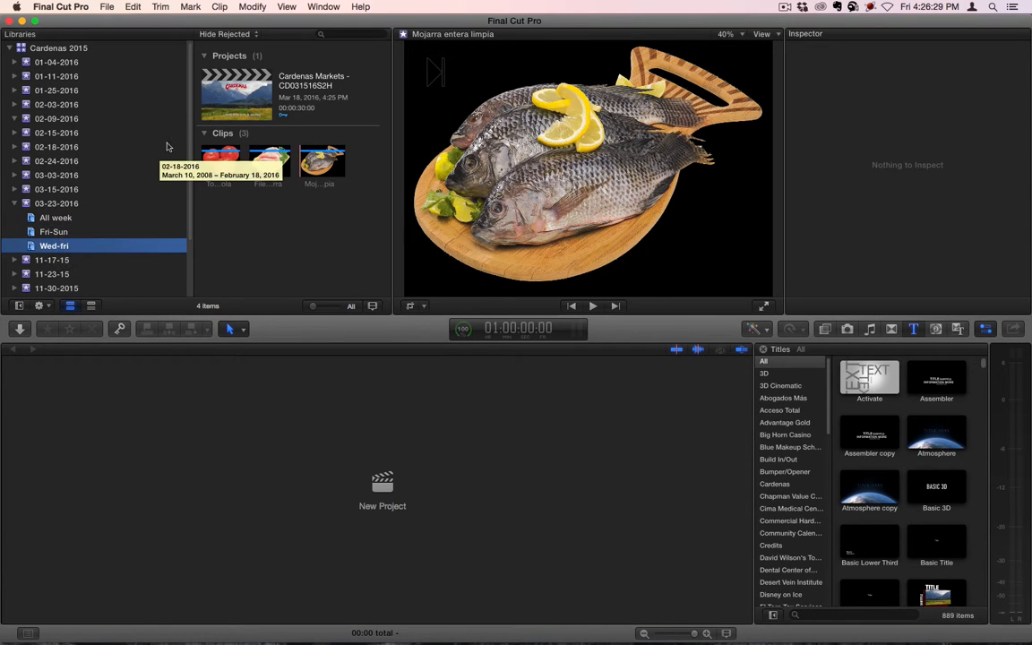
click(56, 204)
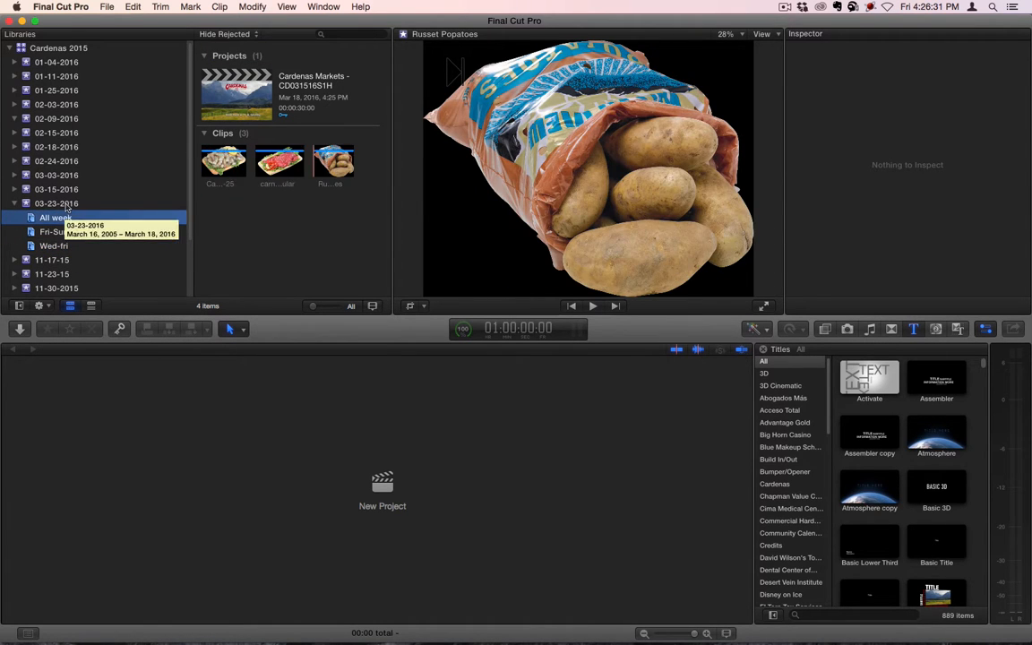
click(230, 161)
scroll(268, 144, up, 3)
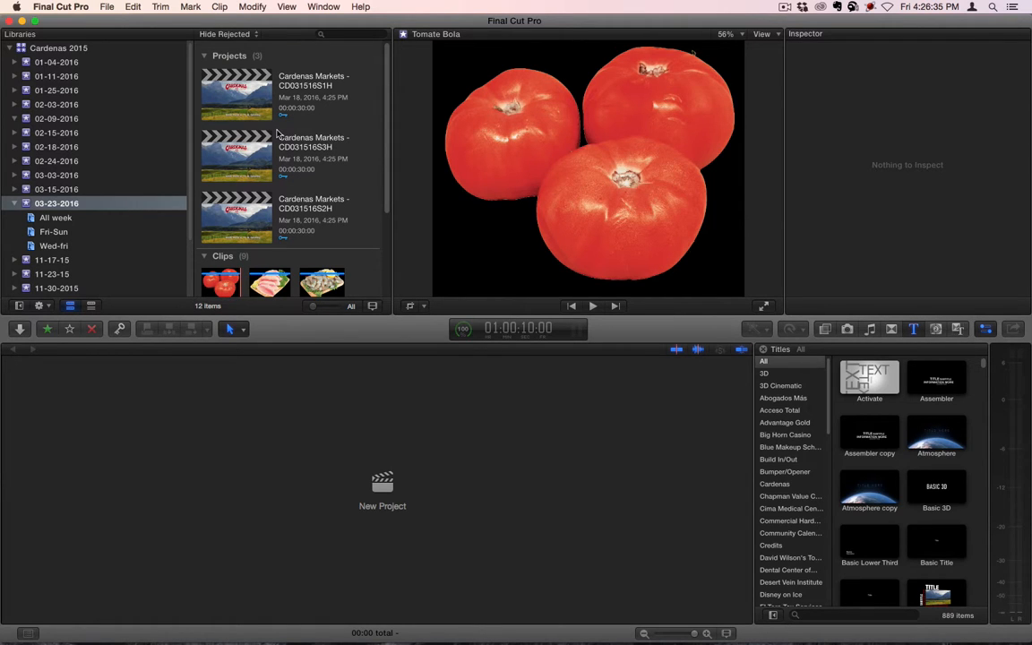
Rename the CD031516S1H project in the 03-23-2016 event as Cardenas Markets - CD032316S1H
click(318, 86)
click(319, 76)
key(Down)
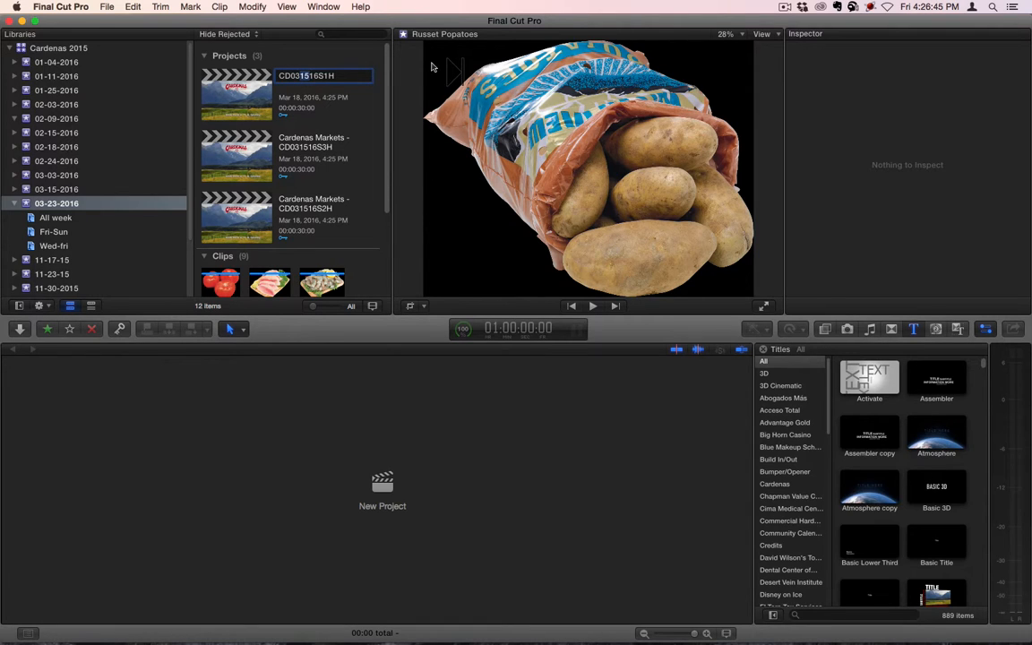
text(23)
key(Return)
Rename the CD031516S3H project in the 03-23-2016 event as Cardenas Markets - CD032316S3H
click(308, 86)
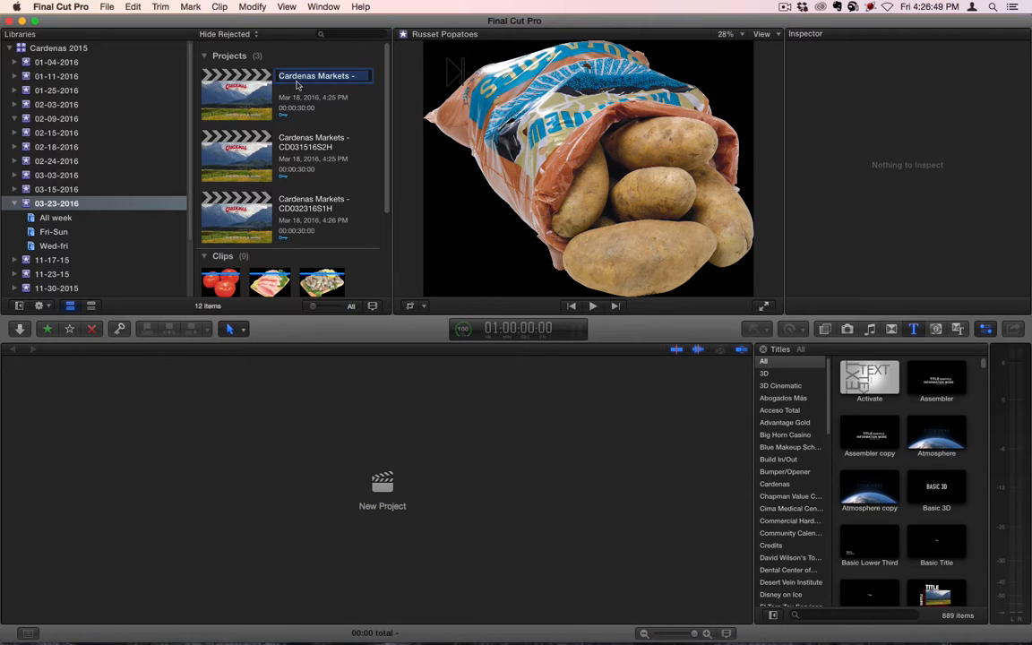
click(301, 77)
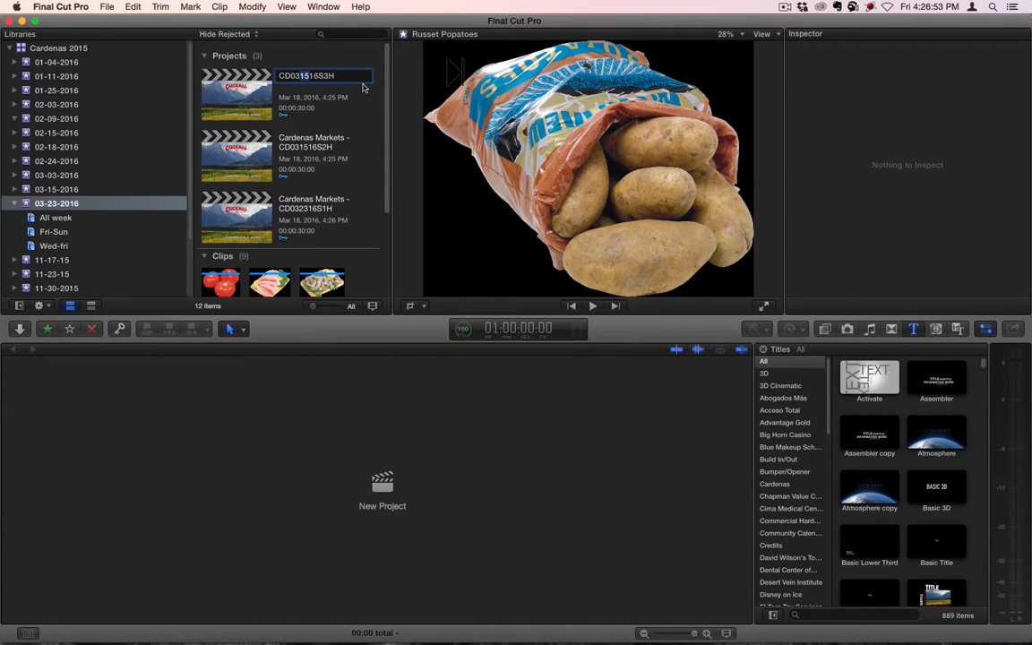
text(23)
key(Return)
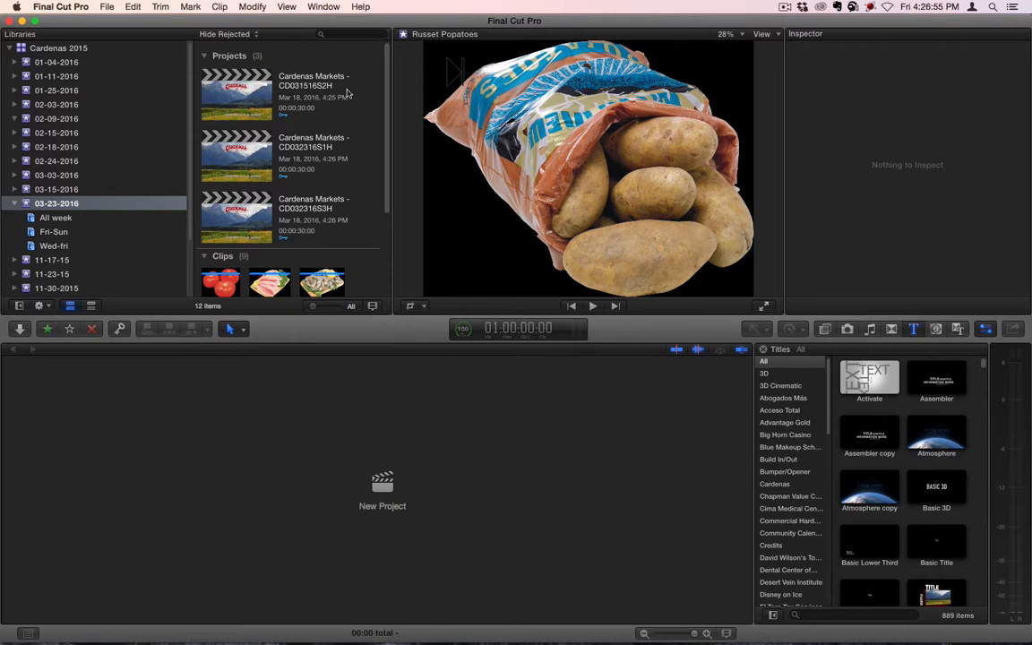
Rename the CD031516S2H project in the 03-23-2016 event as Cardenas Markets - CD032316S2H
click(310, 77)
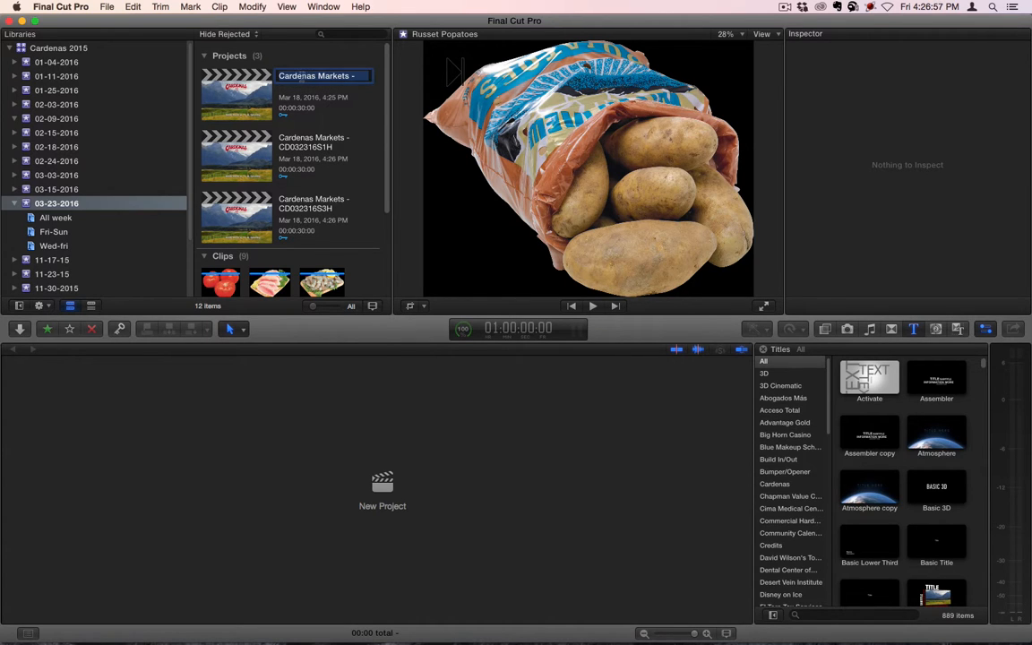
click(304, 77)
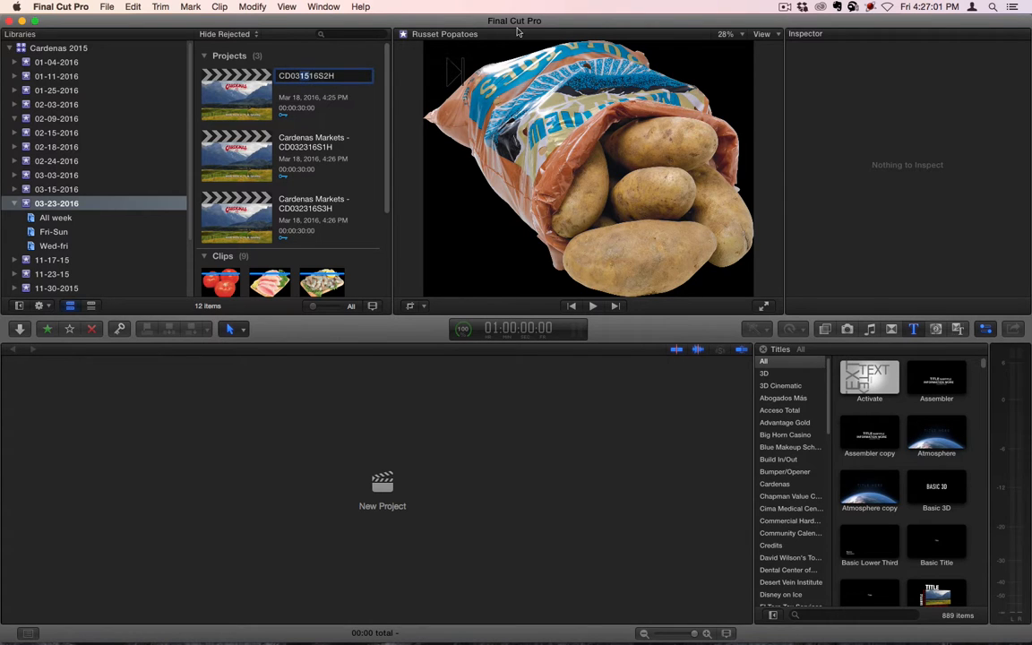
text(23)
key(Return)
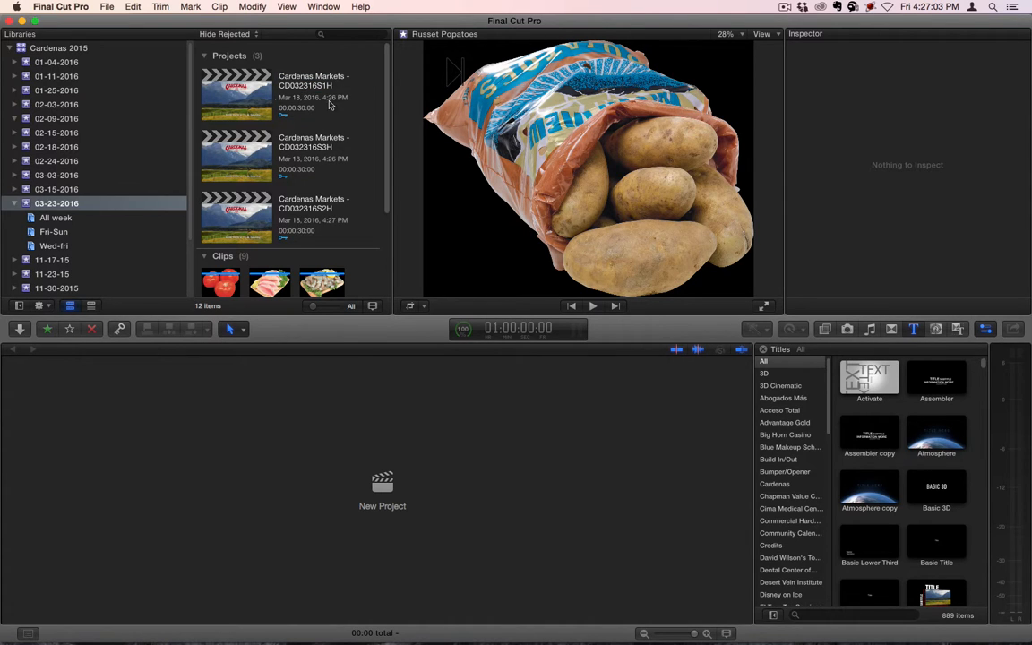
Open the Cardenas Markets - CD032316S1H project in the timeline and bring its title layers into view
double_click(251, 100)
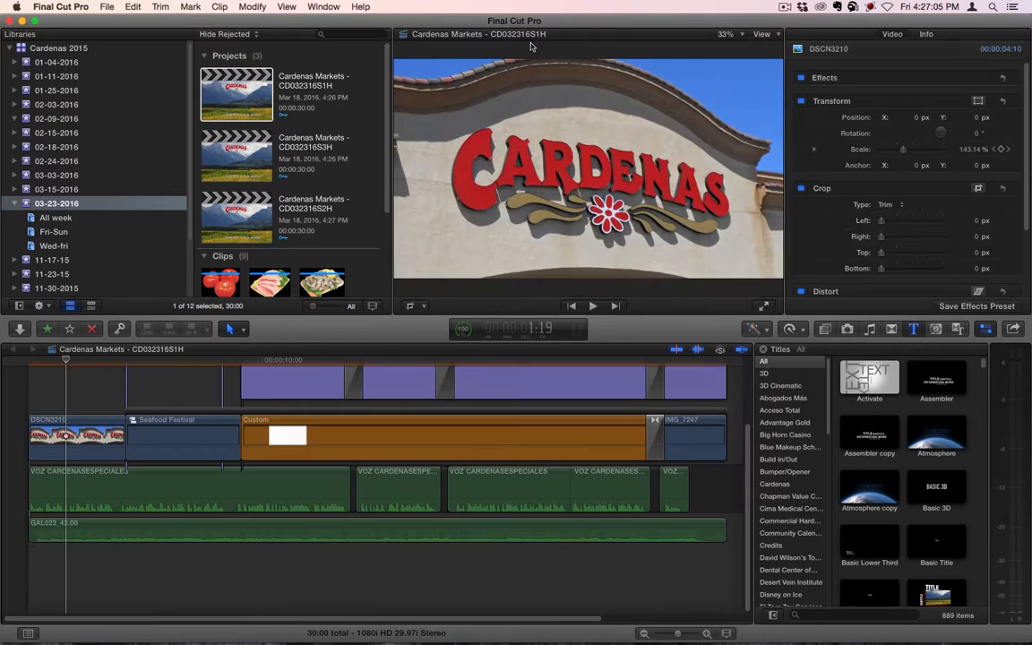
mouse_move(415, 638)
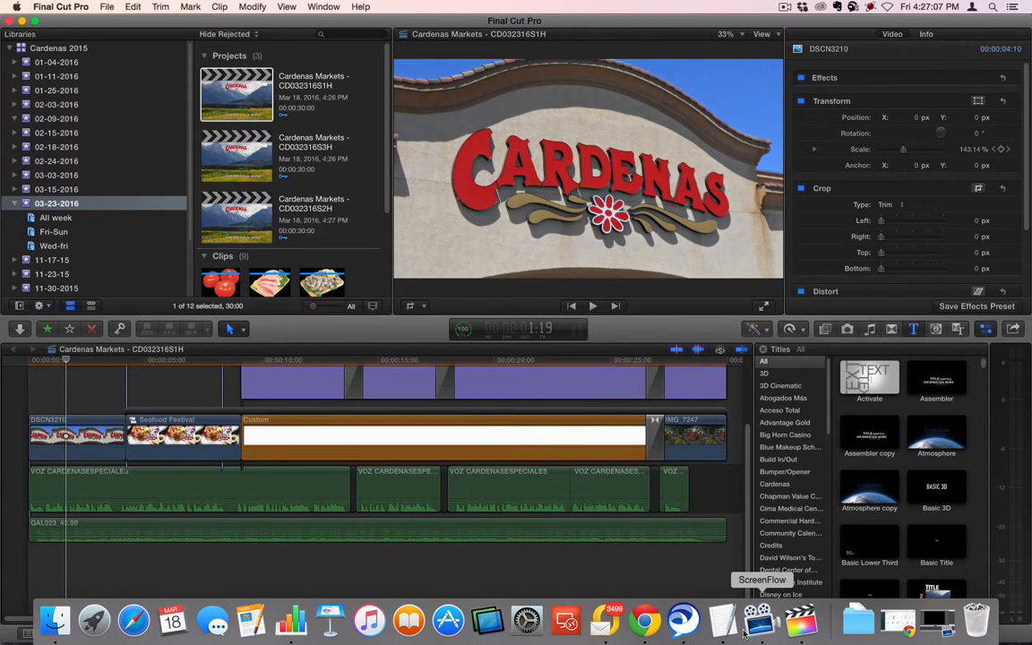
scroll(304, 545, up, 3)
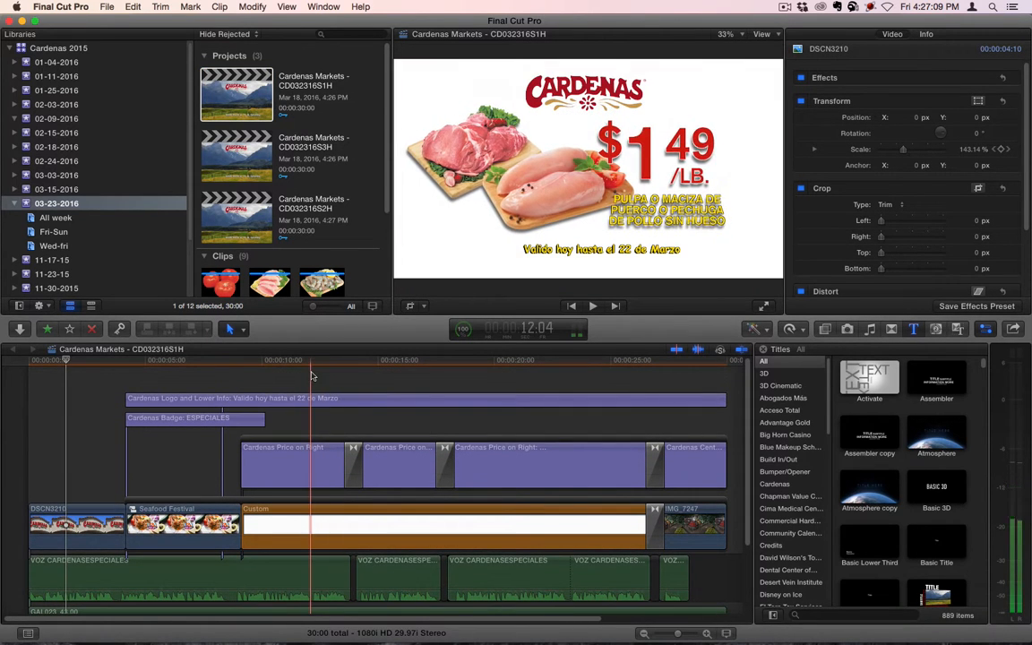
Review the product price titles across the CD032316S1H timeline and compare them with the 3-23-16 LVDetail Form price list in Numbers
click(309, 398)
drag(309, 360, 170, 361)
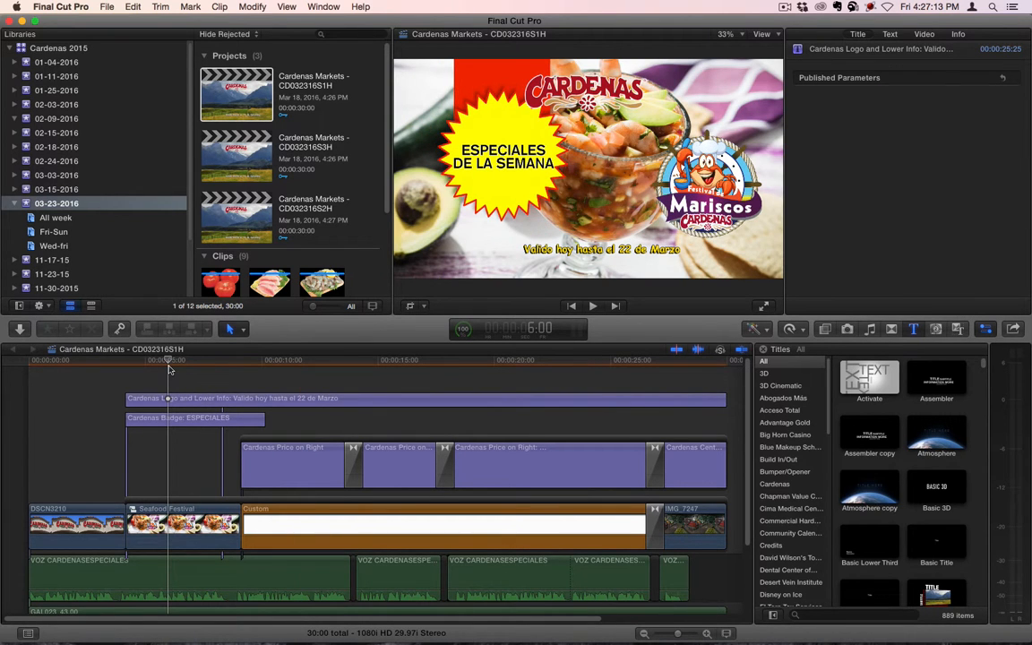
drag(170, 370, 416, 370)
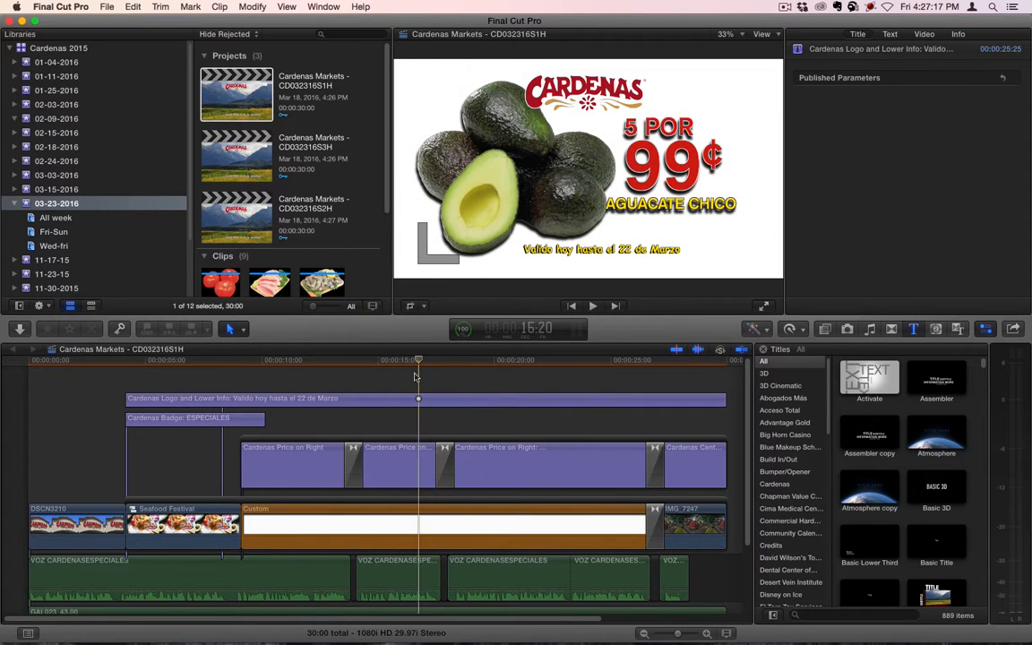
click(506, 380)
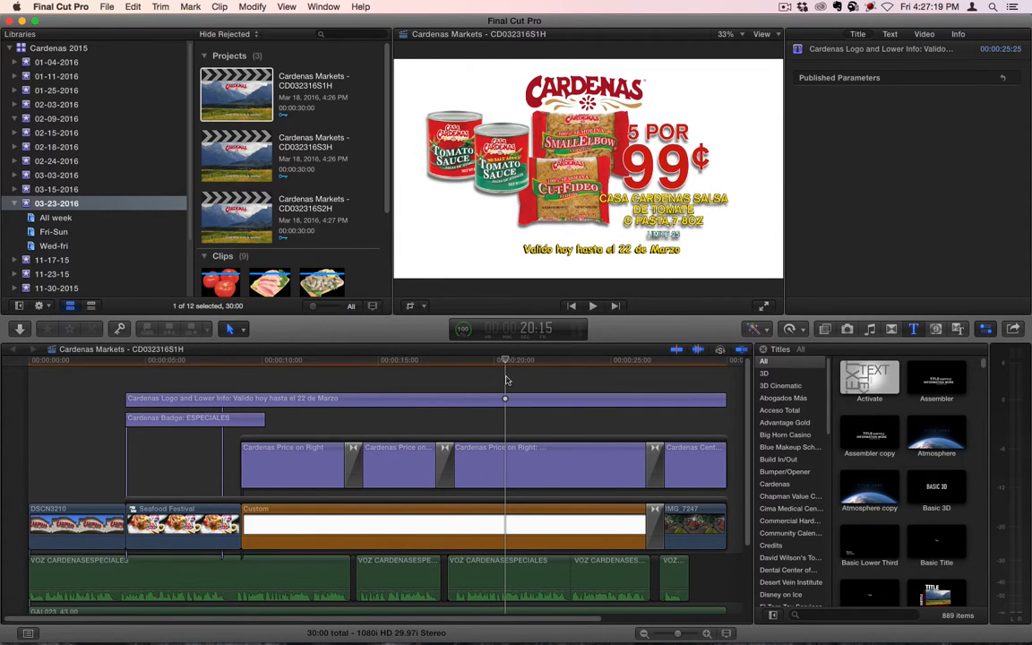
key(super+Tab)
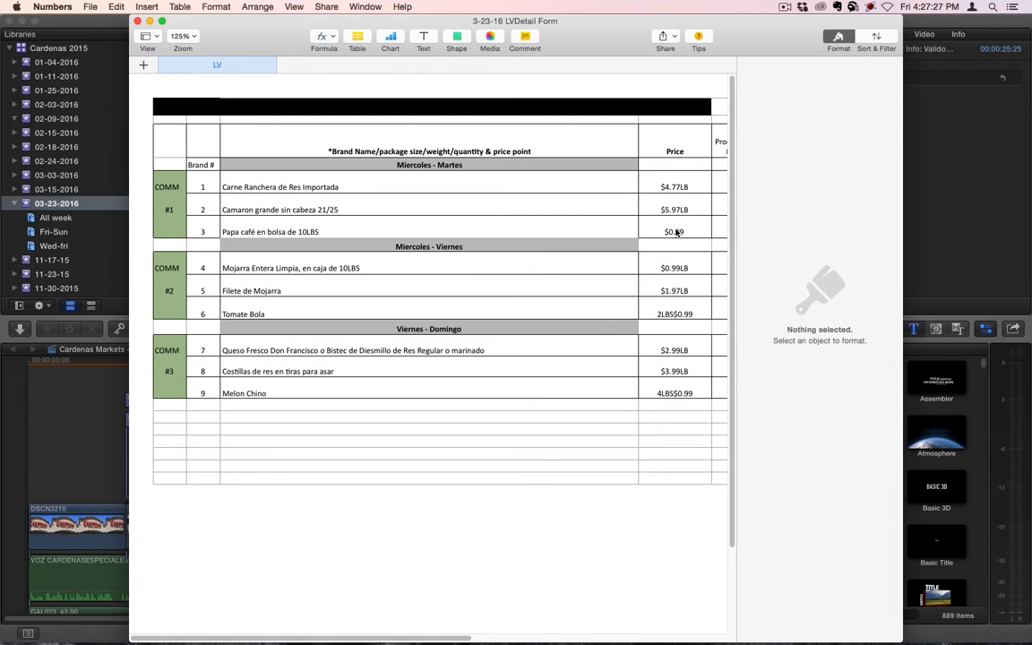
key(super+Tab)
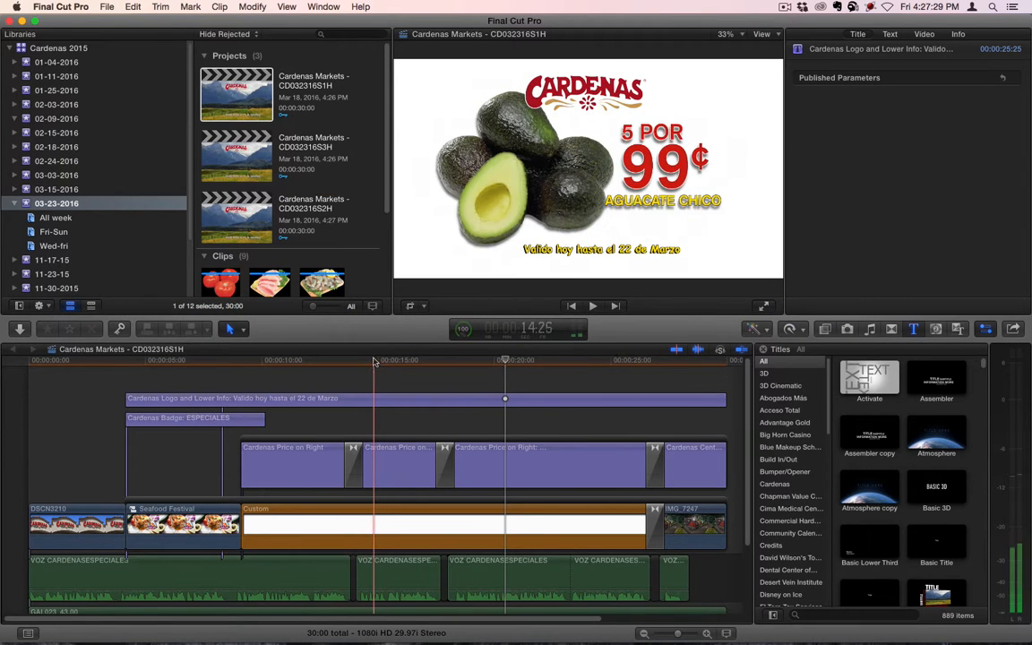
click(301, 359)
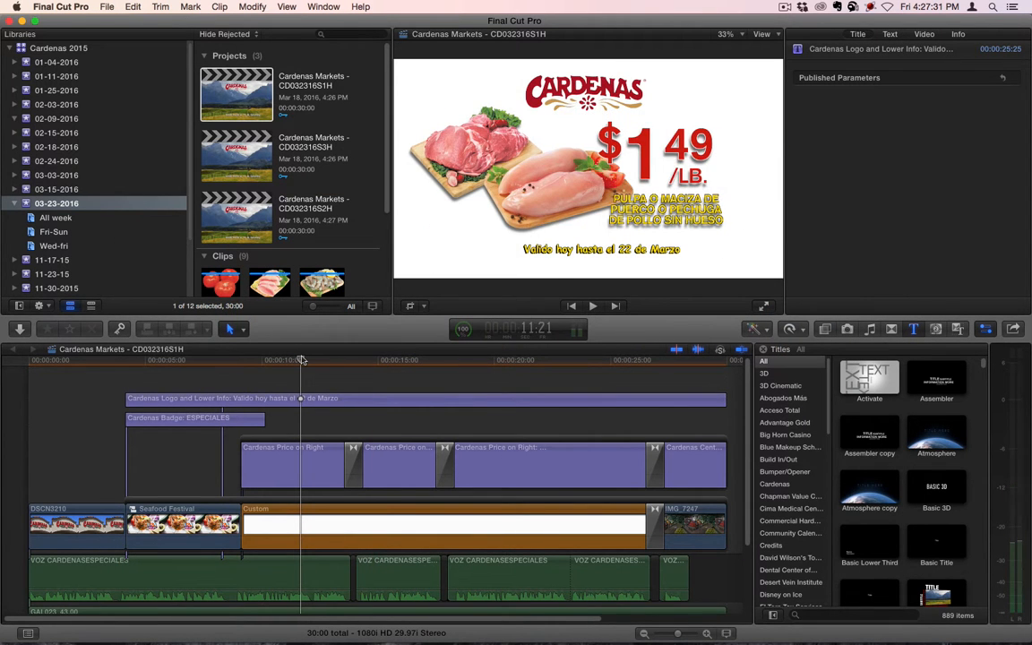
click(400, 381)
click(488, 370)
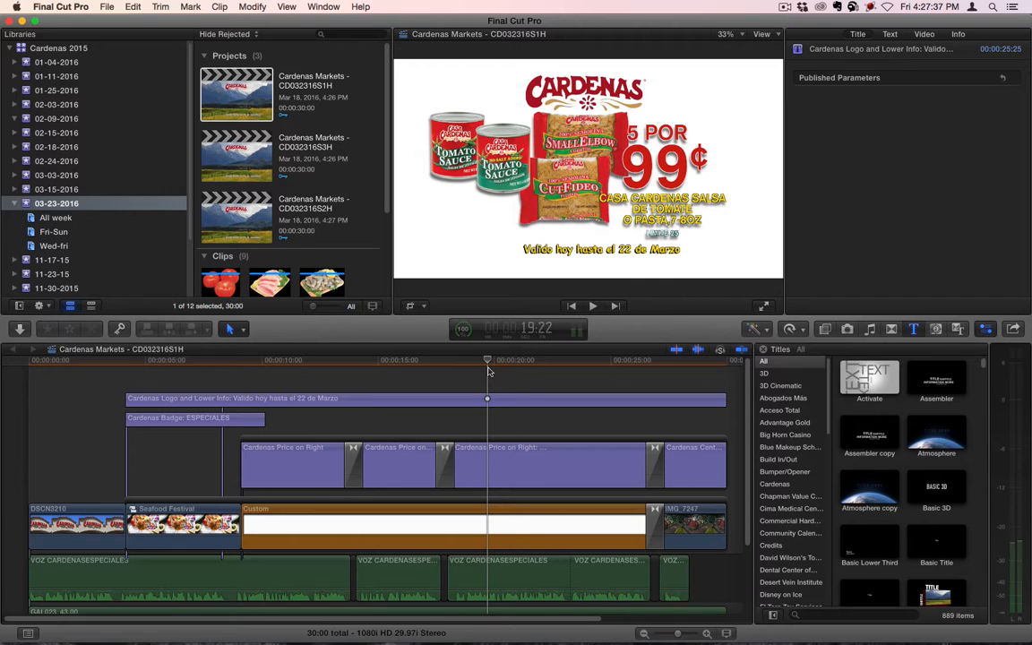
Replace the second price title in the timeline with a duplicate of the first Cardenas Price on Right title
click(391, 465)
key(Delete)
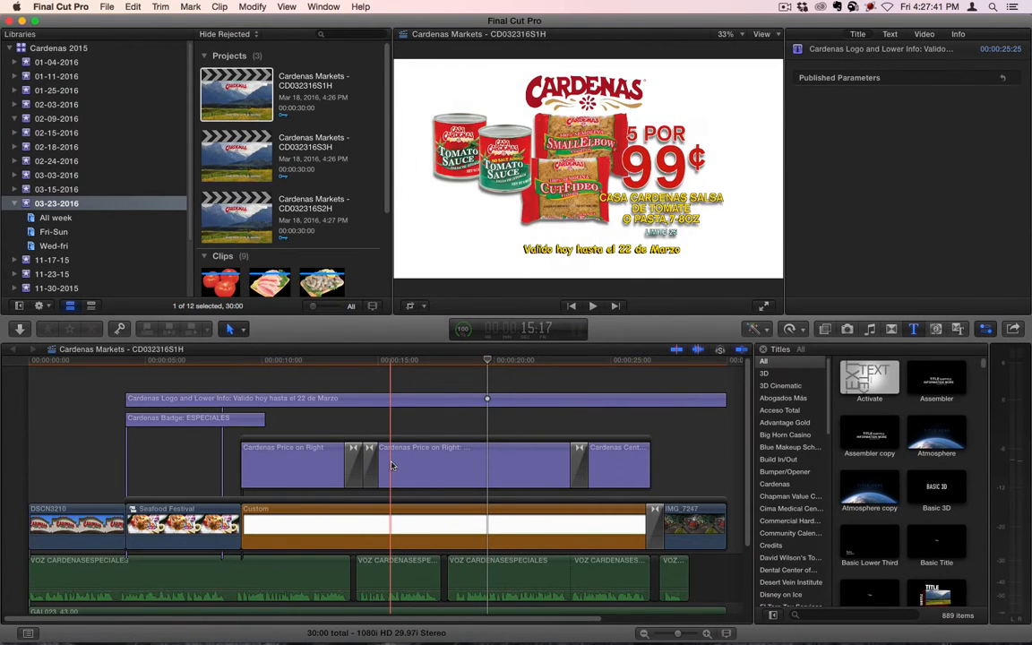
drag(369, 465, 425, 467)
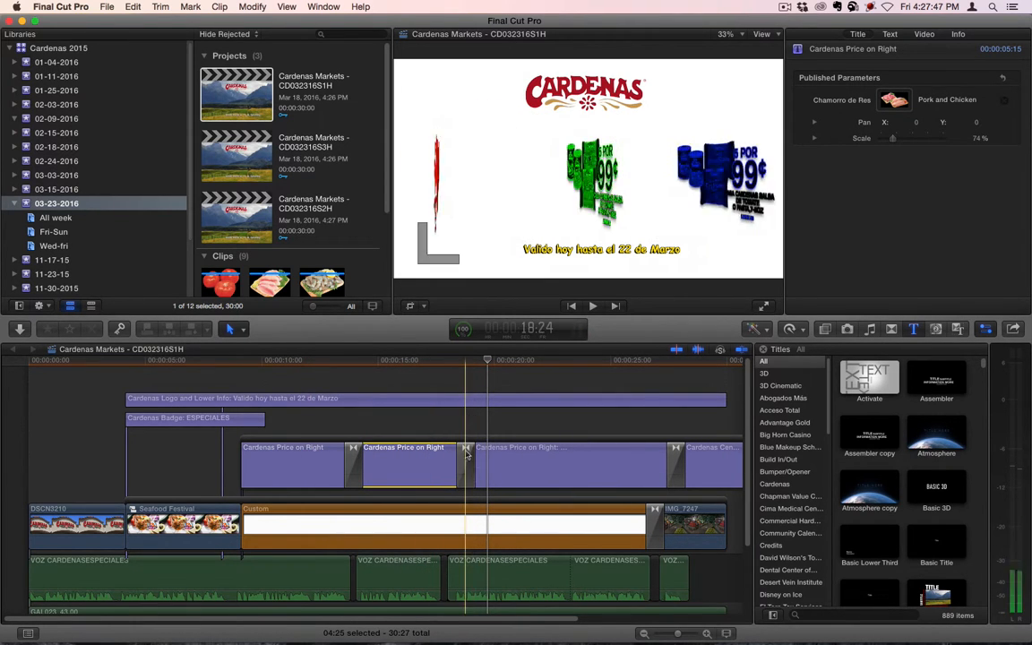
Select the first price title, switch to the Numbers price list and copy the item 1 description "Carne Ranchera de Res Importada"
click(290, 477)
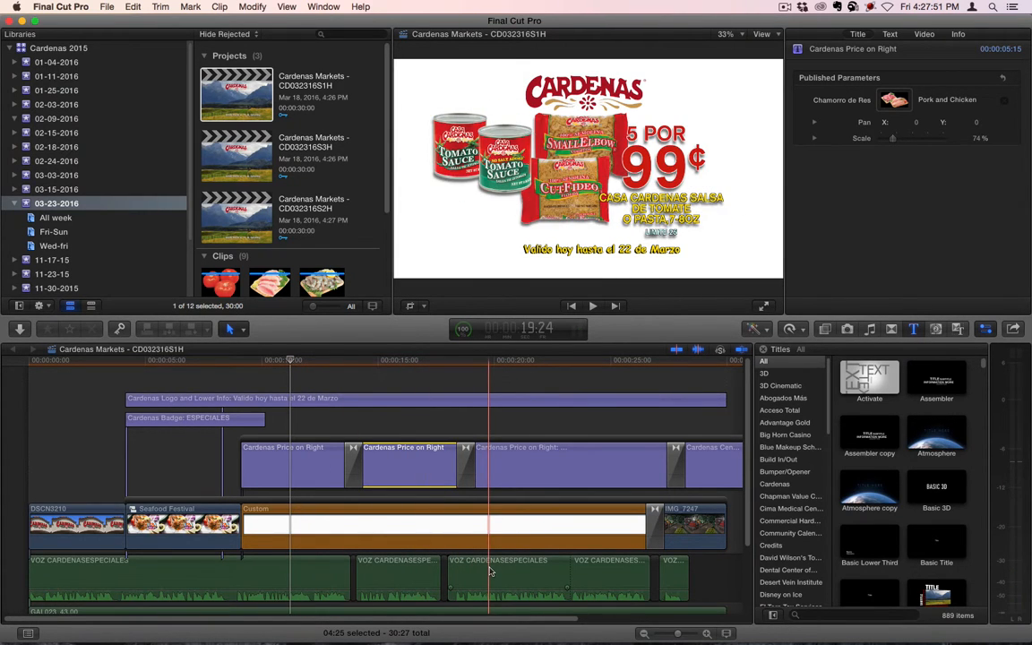
click(300, 447)
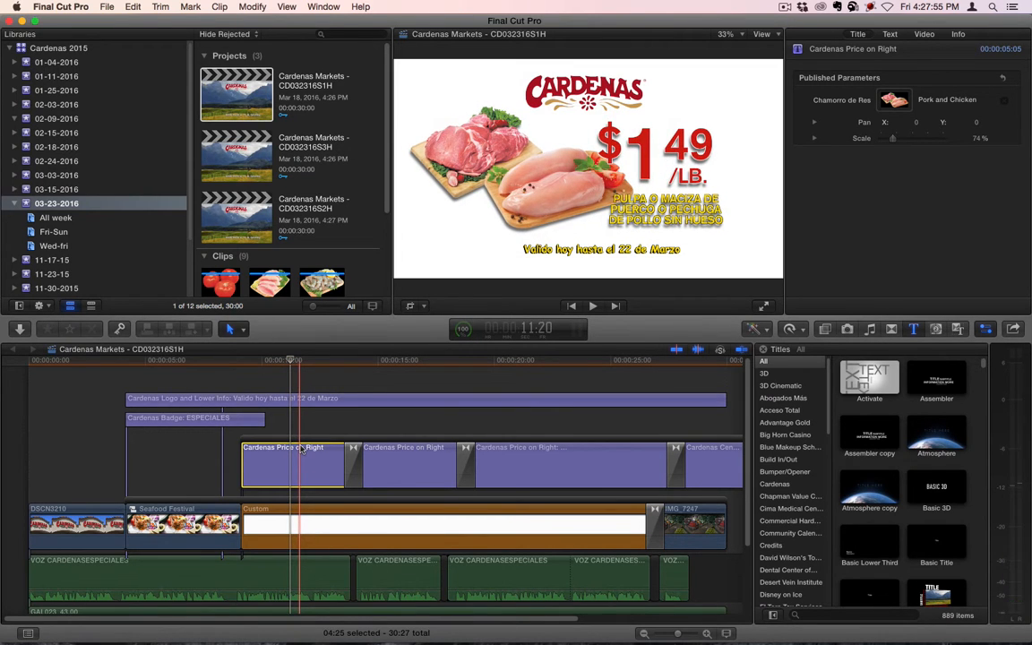
key(super+Tab)
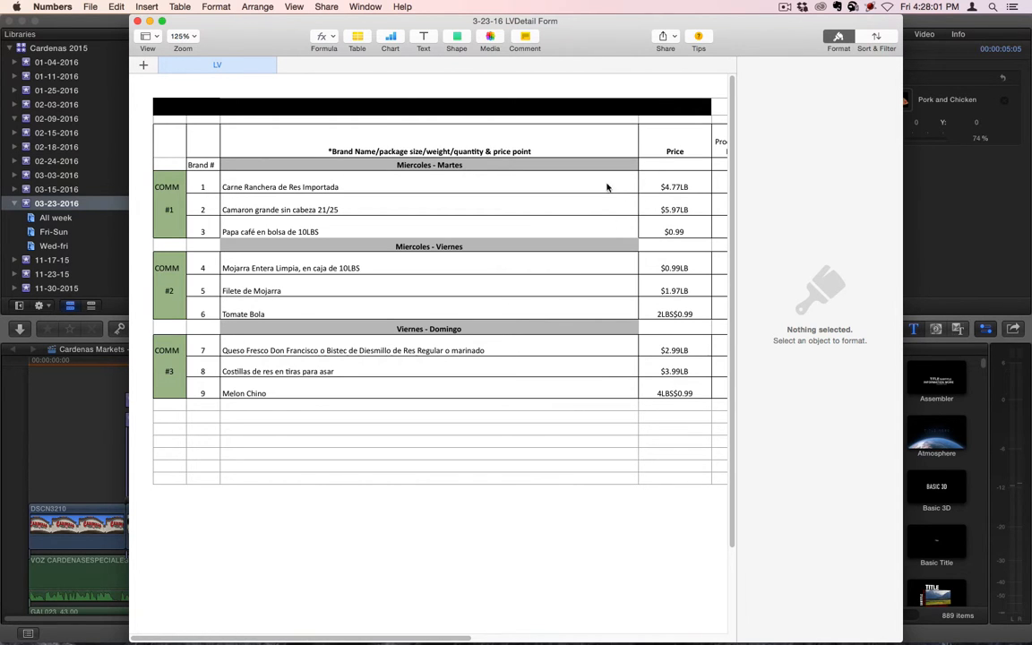
click(274, 187)
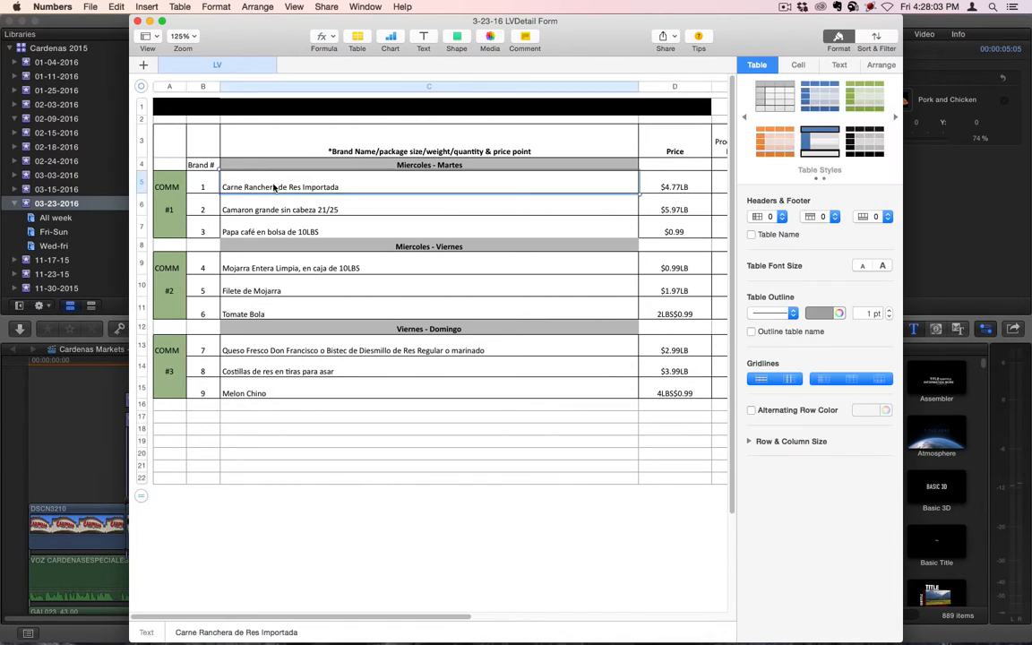
triple_click(331, 188)
key(super+c)
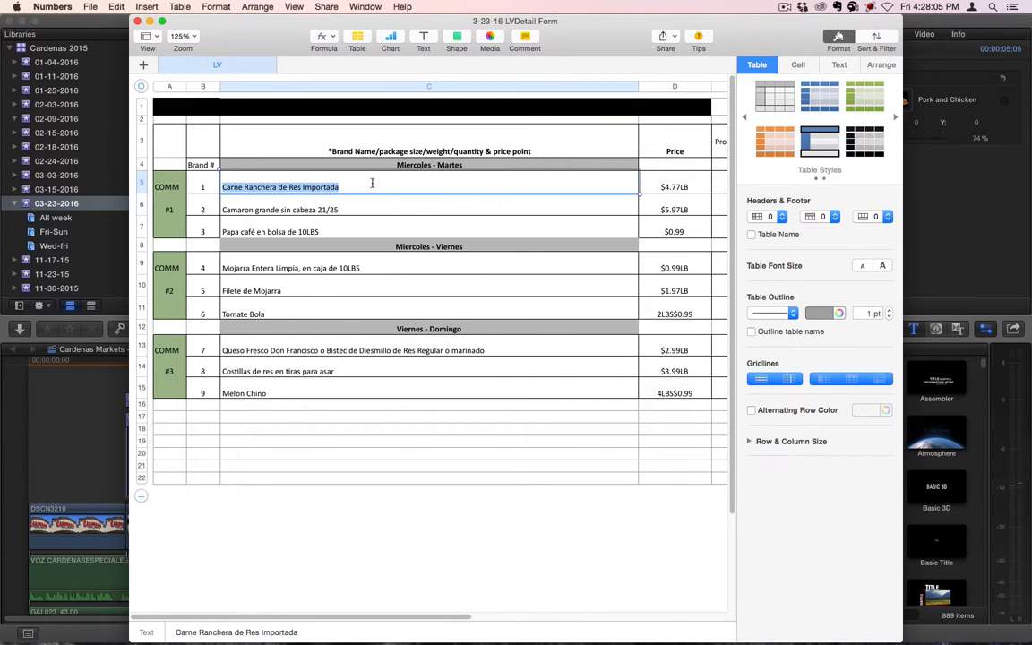
Back in Final Cut Pro, replace the first title's product description with "Carne Ranchera de Res Importada", broken into two lines before "de"
key(super+Tab)
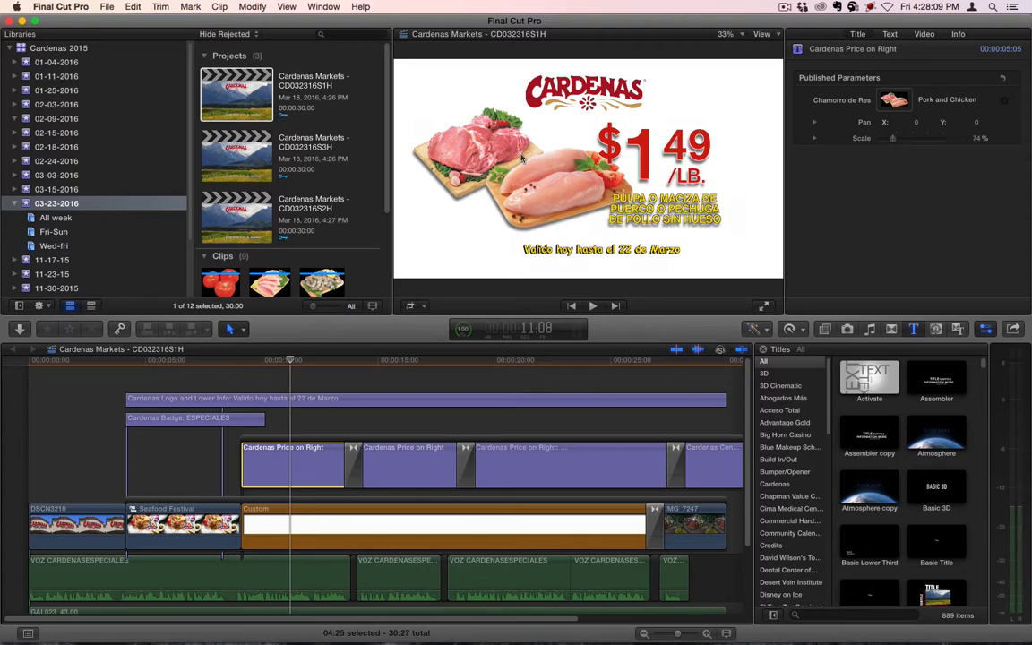
double_click(600, 175)
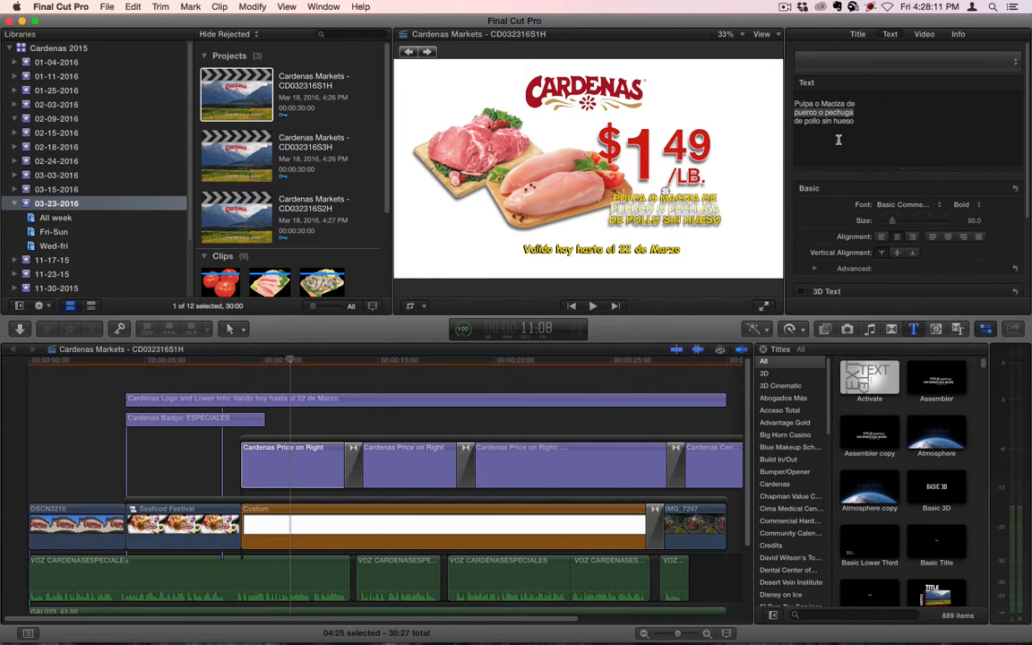
key(super+a)
key(BackSpace)
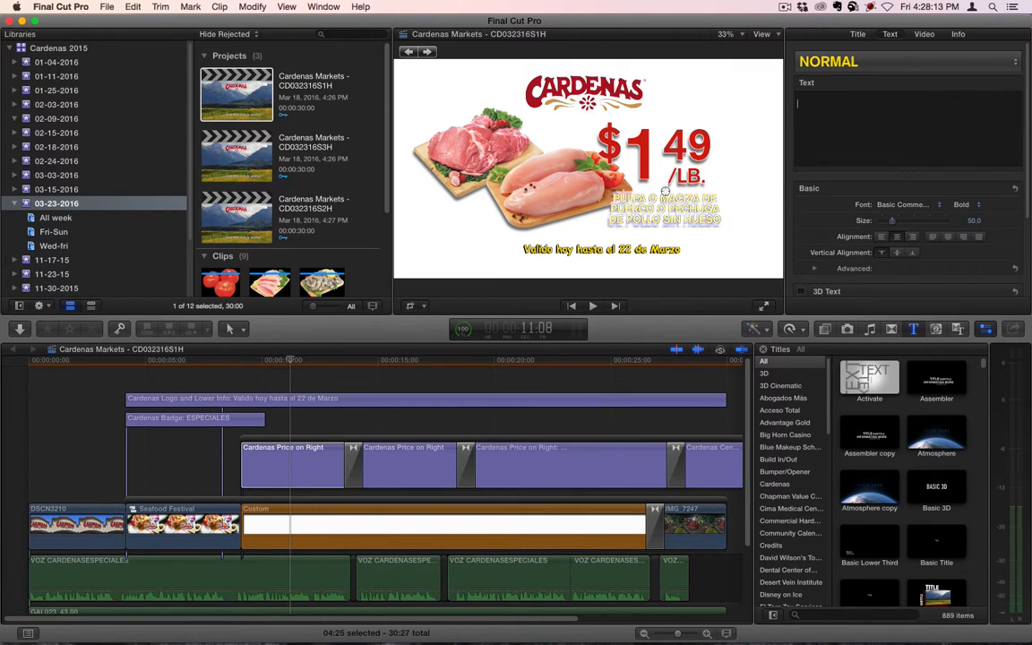
key(super+v)
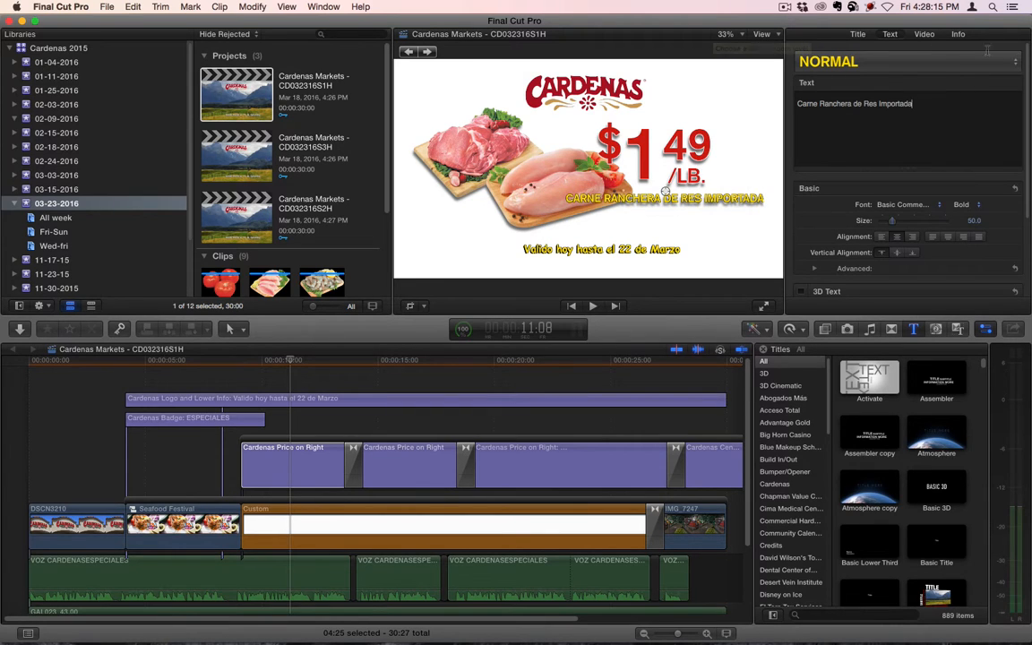
click(855, 104)
key(Return)
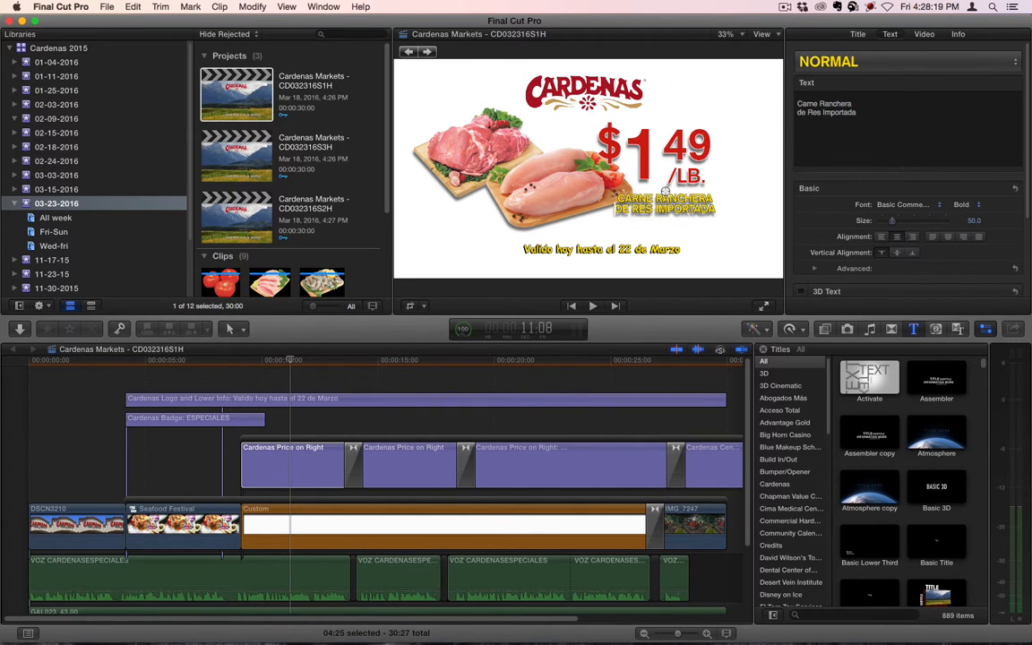
Check the item 1 price in the Numbers list and set the first title's price to $4.77 in Final Cut Pro
key(super+Tab)
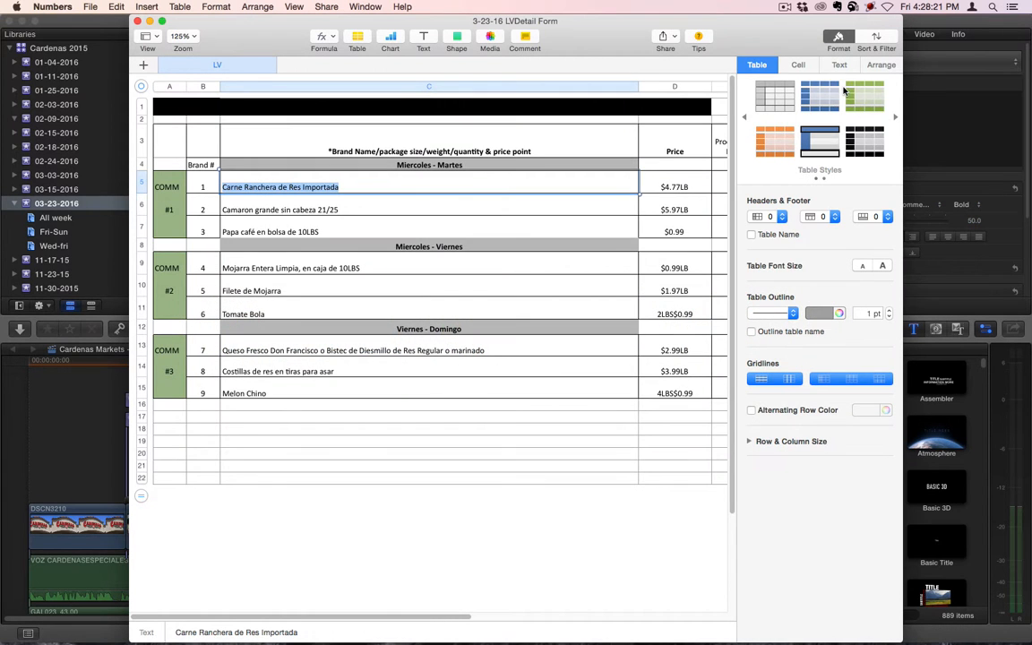
key(super+Tab)
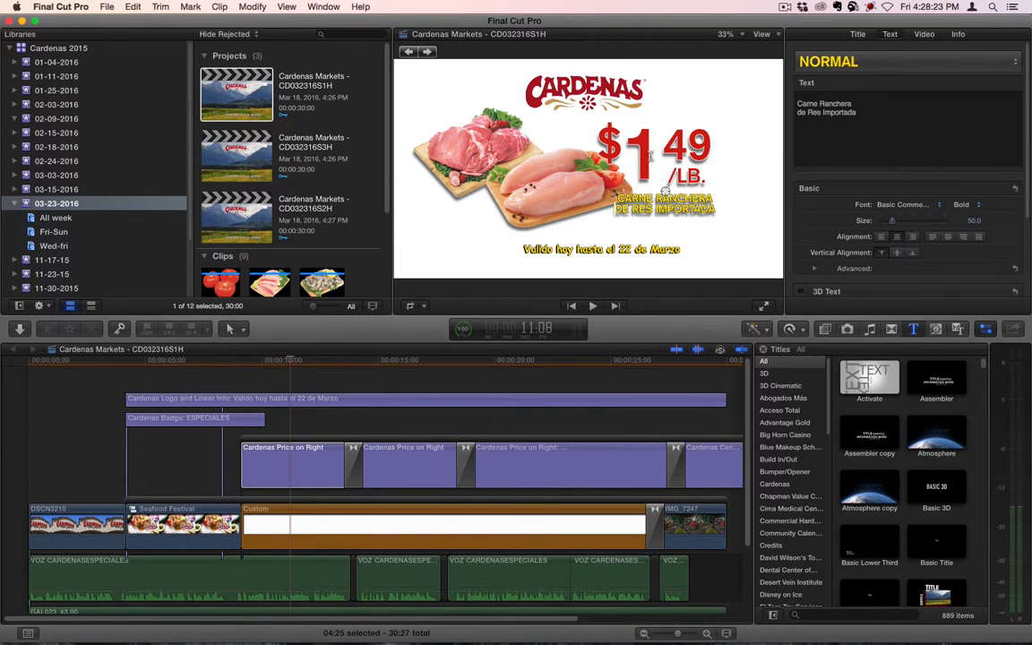
double_click(641, 160)
text(4)
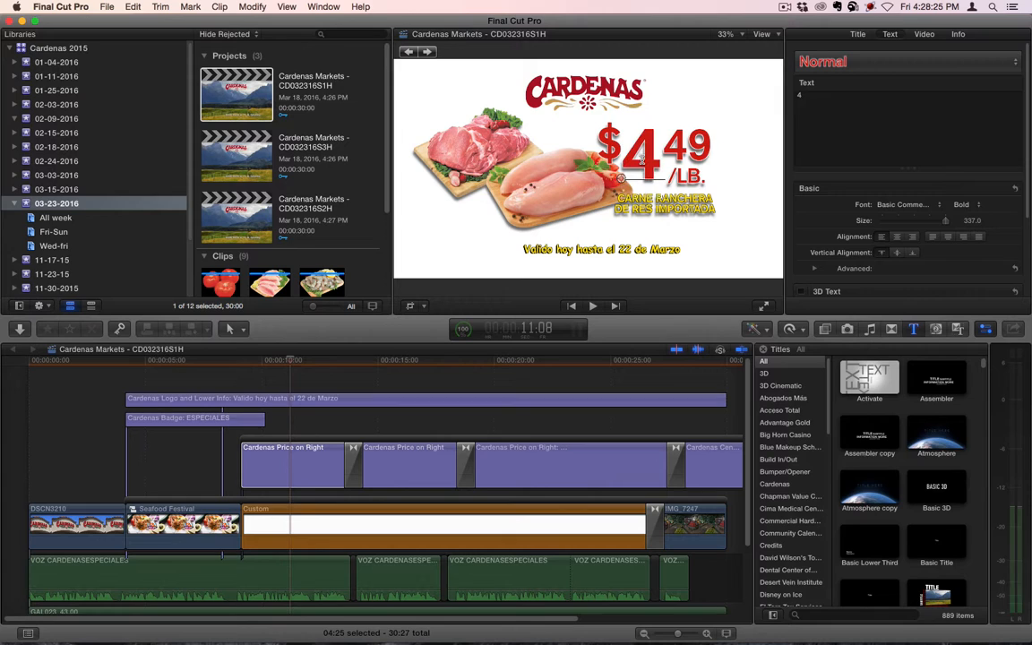
double_click(705, 146)
text(77)
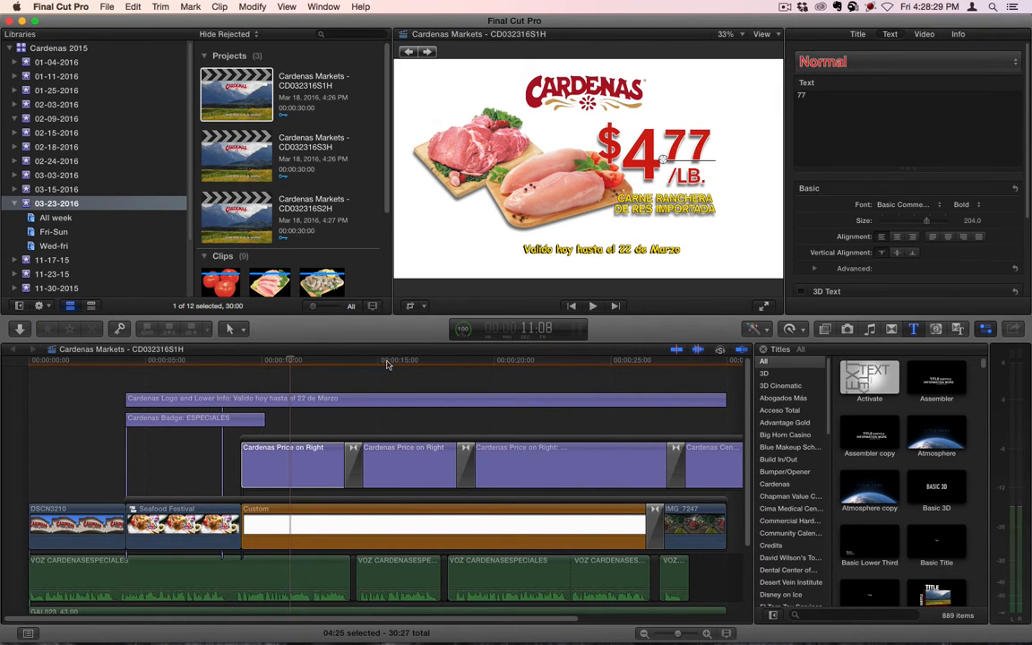
click(406, 437)
key(super+Tab)
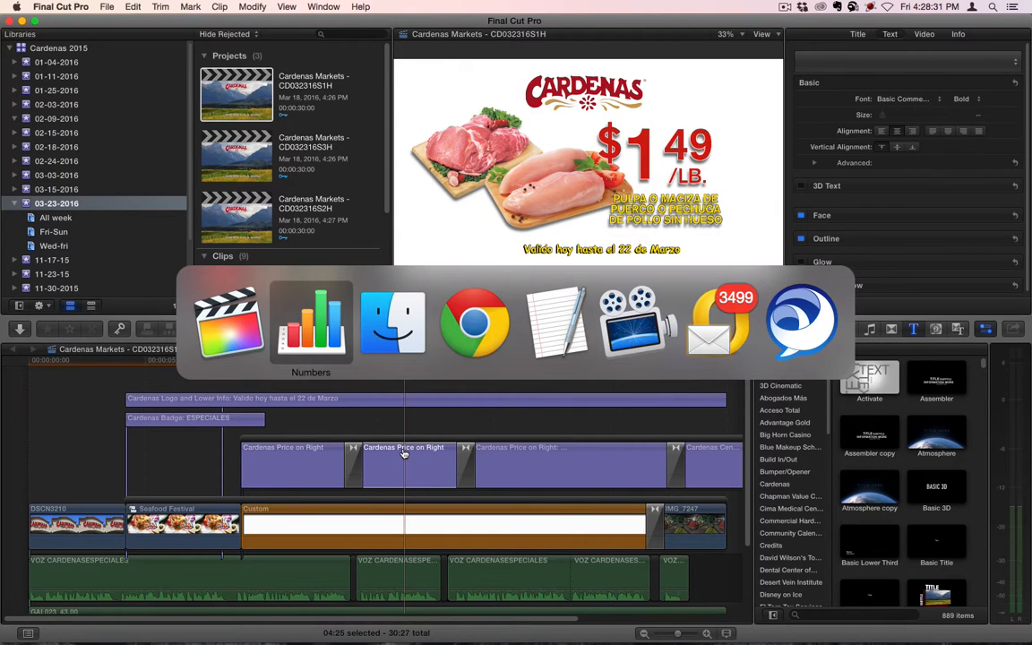
key(super+Tab)
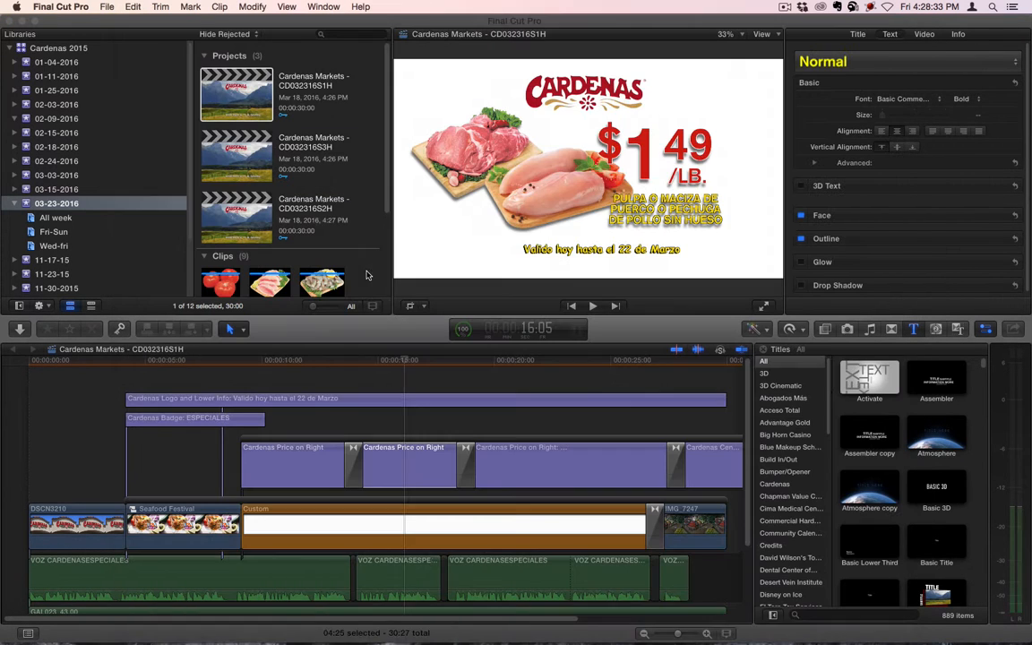
Replace the first price title's product image with the carne ranchera clip from the All week collection and set its scale to 79%
click(309, 364)
click(302, 461)
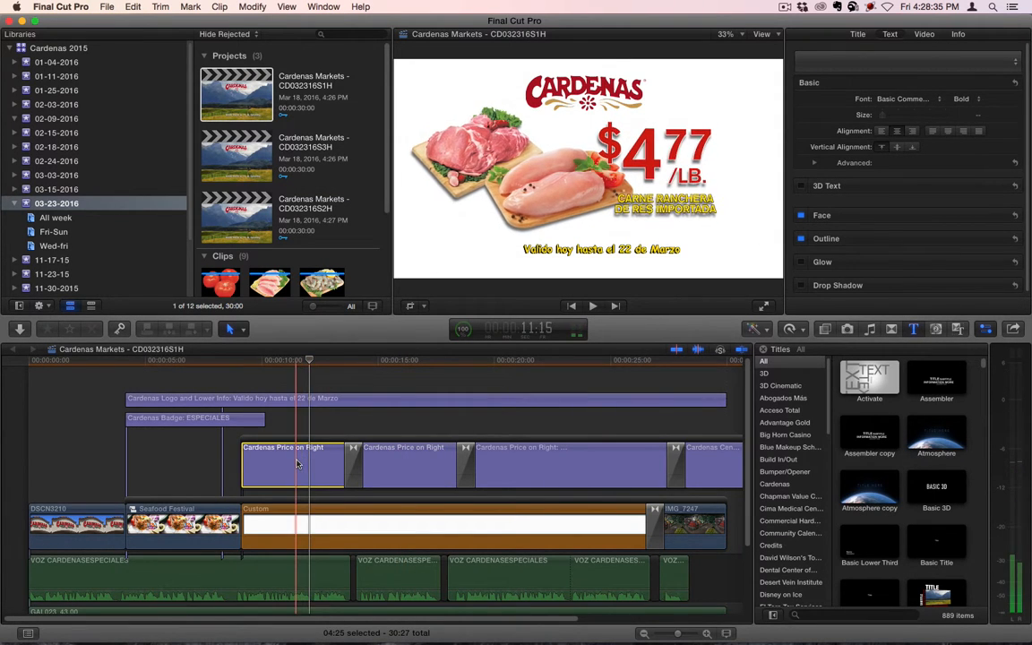
click(57, 218)
click(299, 463)
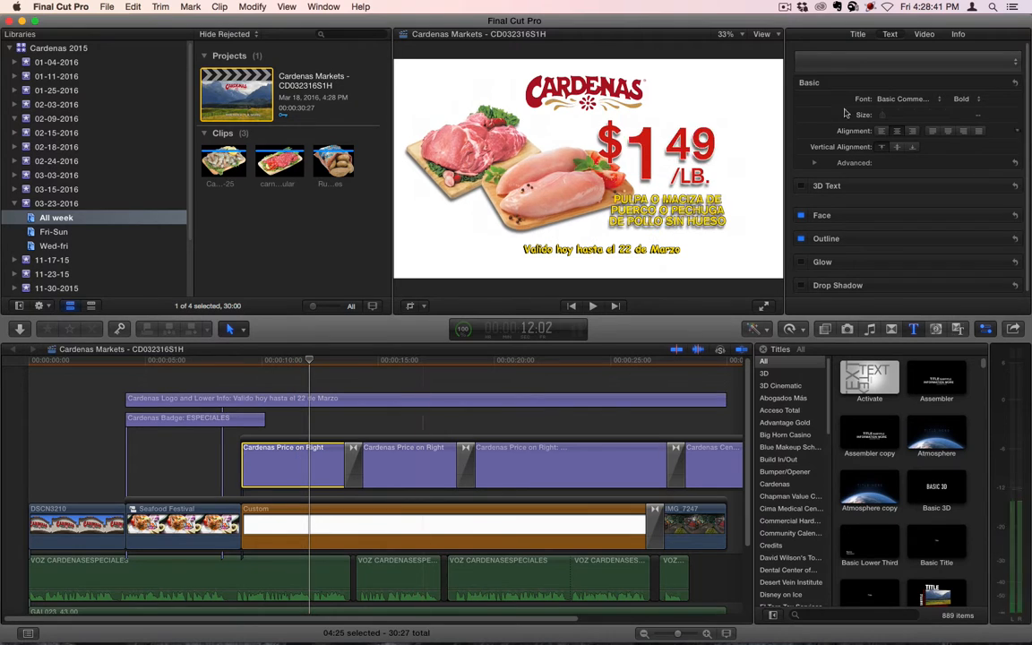
click(857, 34)
click(893, 100)
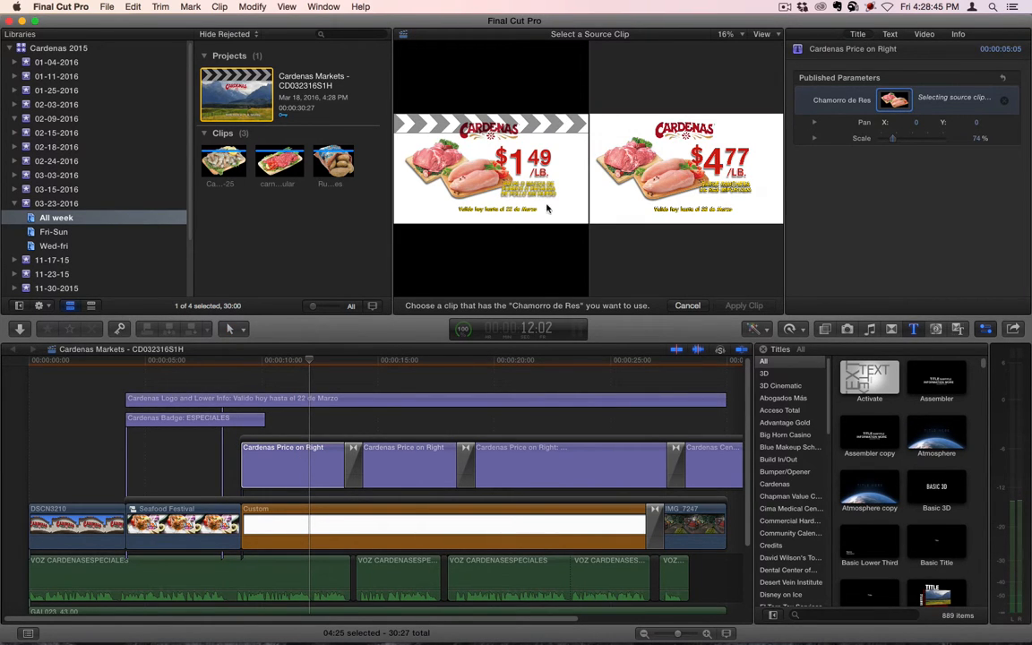
click(280, 164)
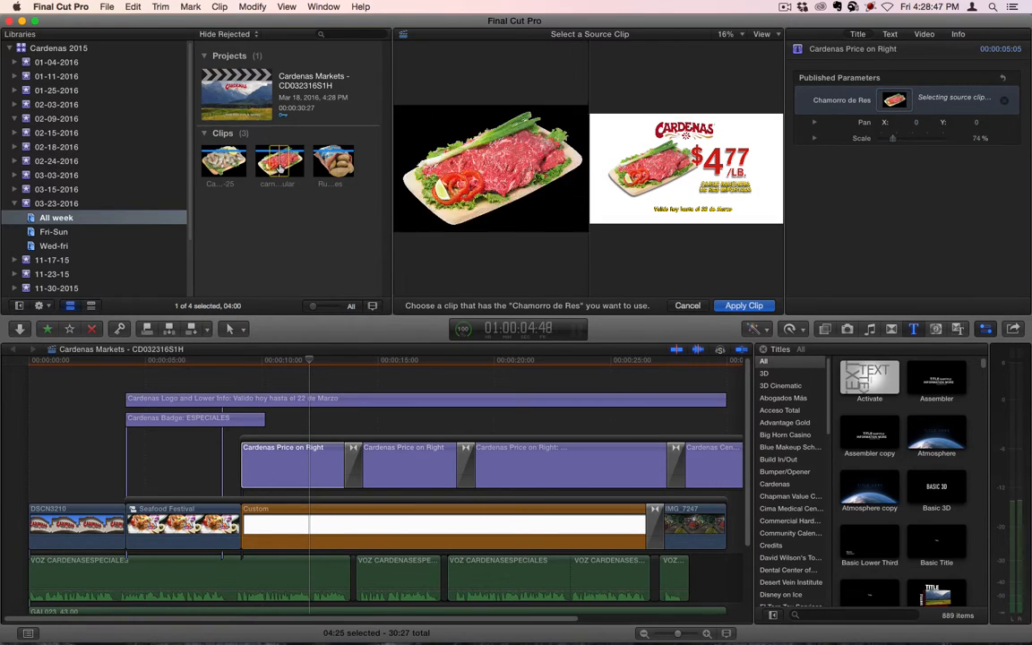
click(743, 306)
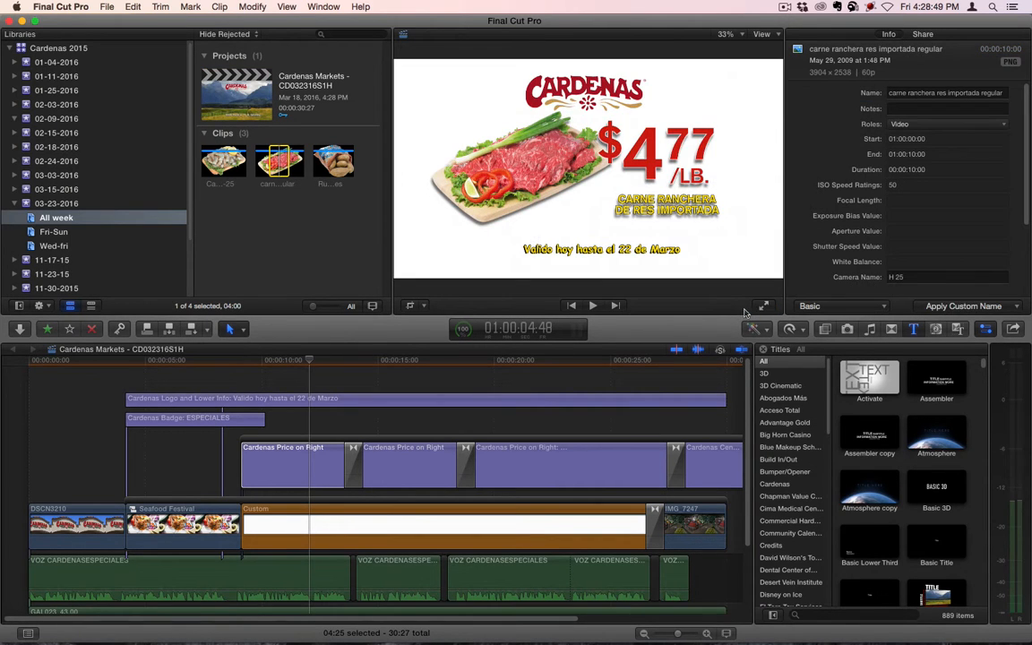
click(286, 466)
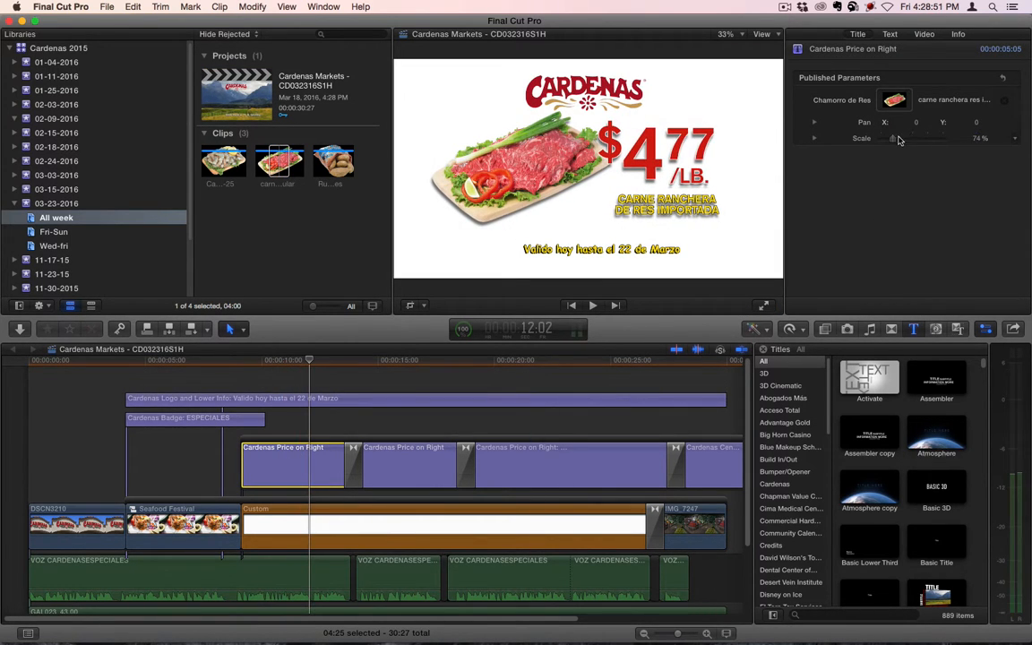
drag(979, 137, 981, 138)
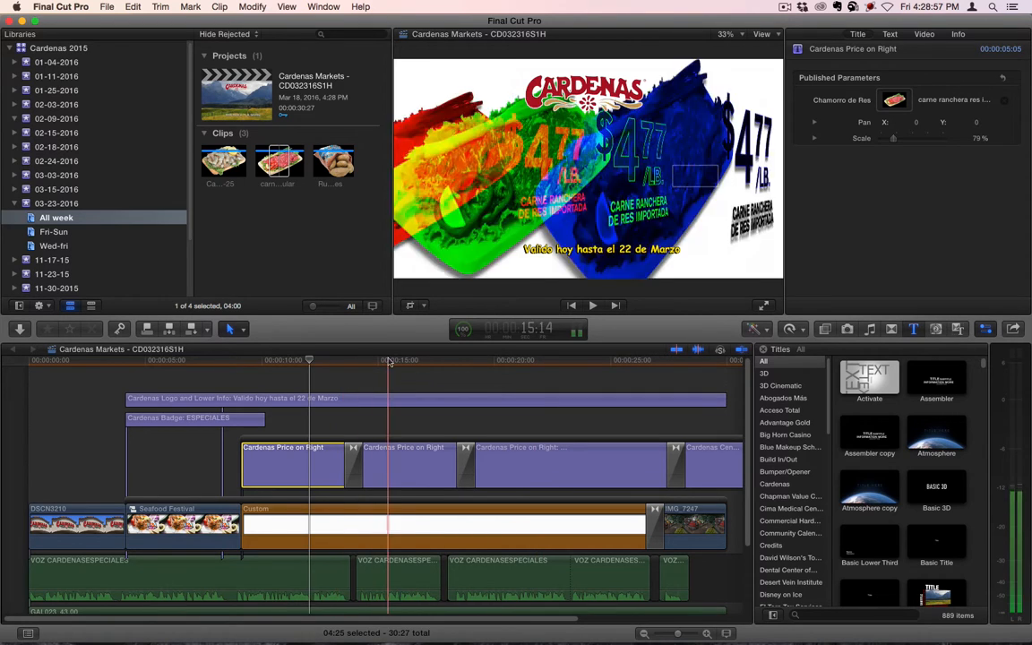
Go to the second price title, switch to the Numbers price list, correct item 2's "Camaron" to "Camarón" and copy its full description
click(411, 361)
key(super+Tab)
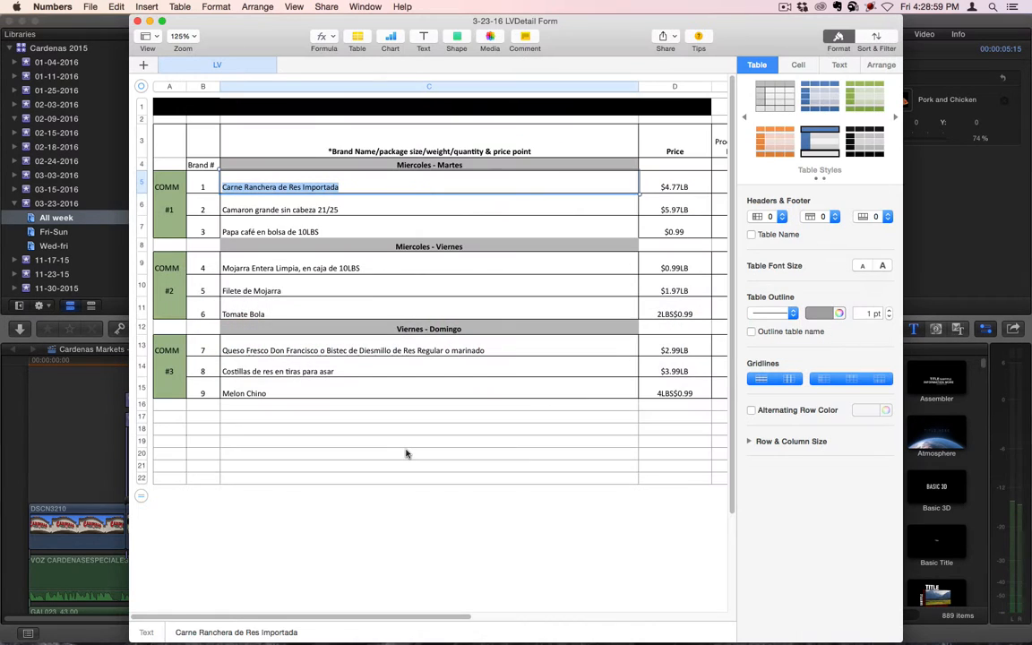
click(257, 211)
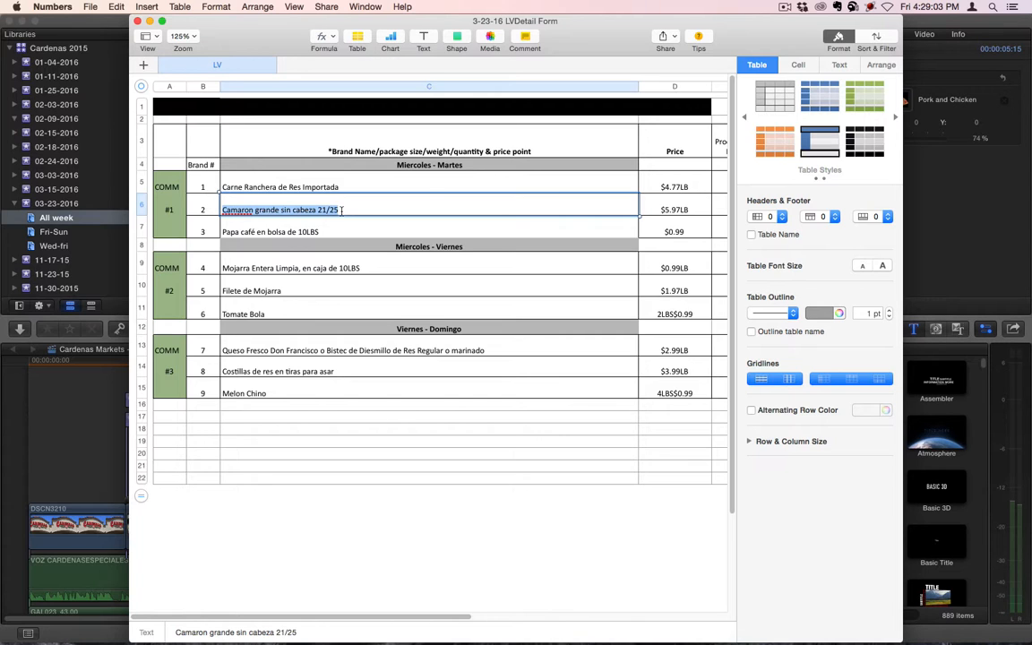
click(246, 210)
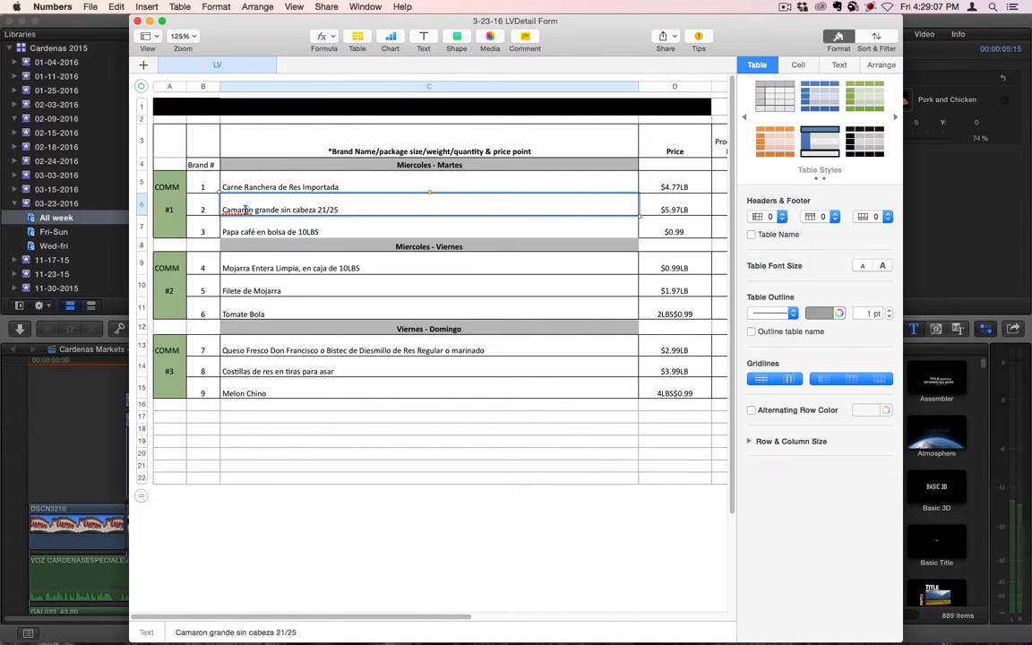
key(BackSpace)
text(ó)
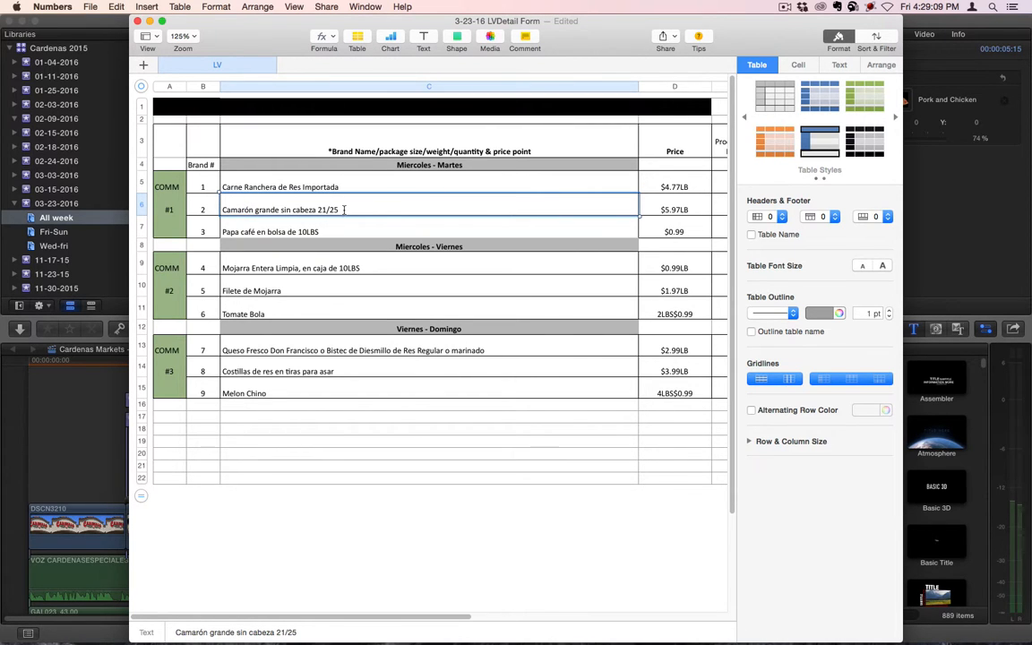
drag(343, 209, 223, 209)
key(super+c)
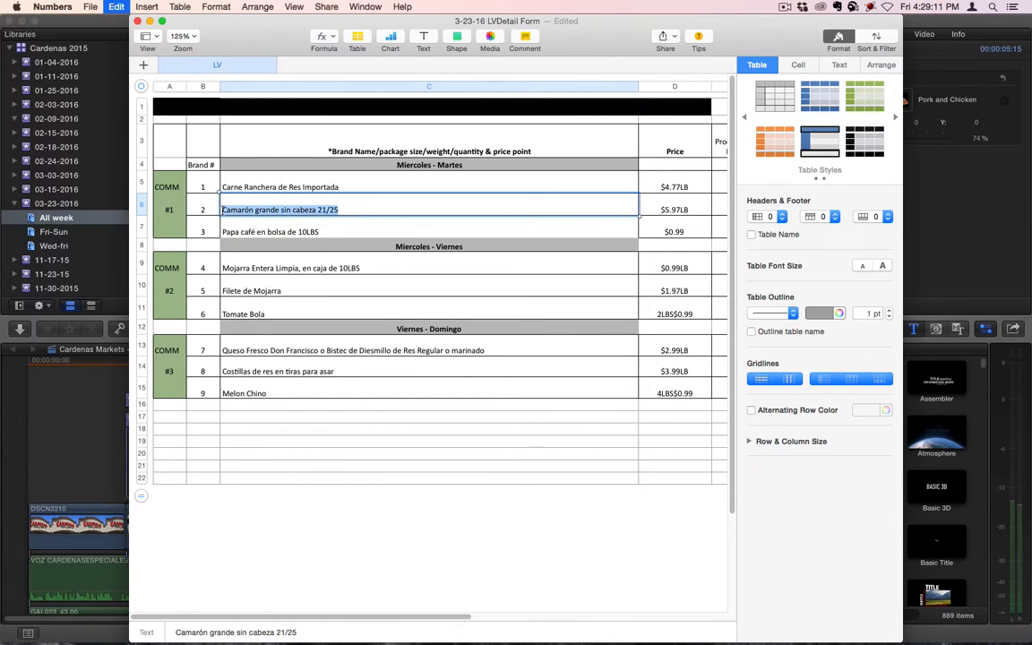
Back in Final Cut Pro, replace the second title's product description with "Camarón grande sin cabeza 21/25", broken into two lines before "sin"
key(super+Tab)
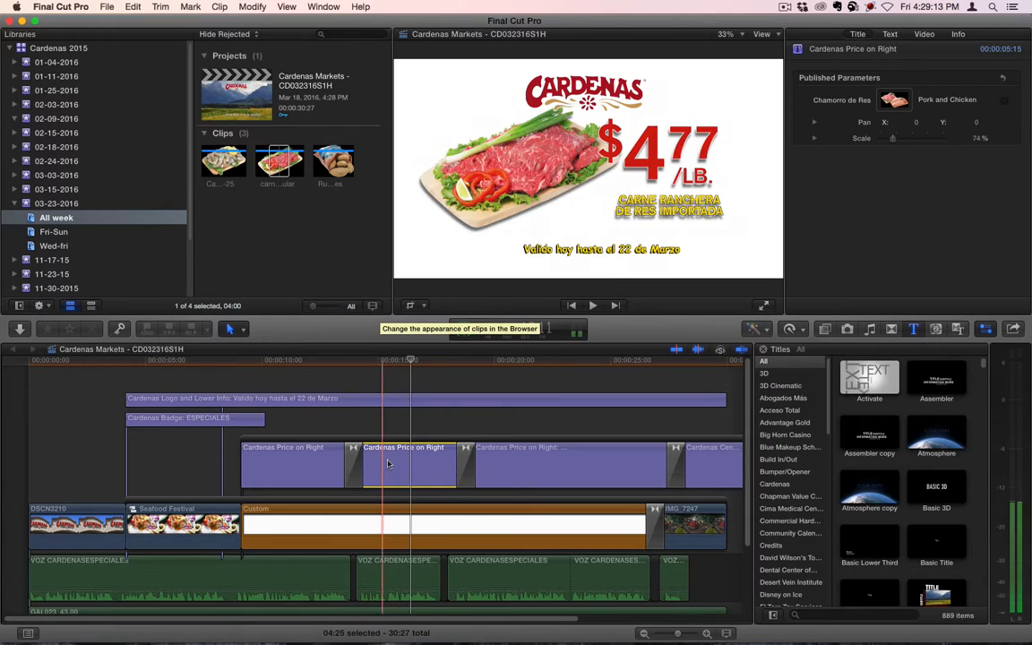
click(861, 37)
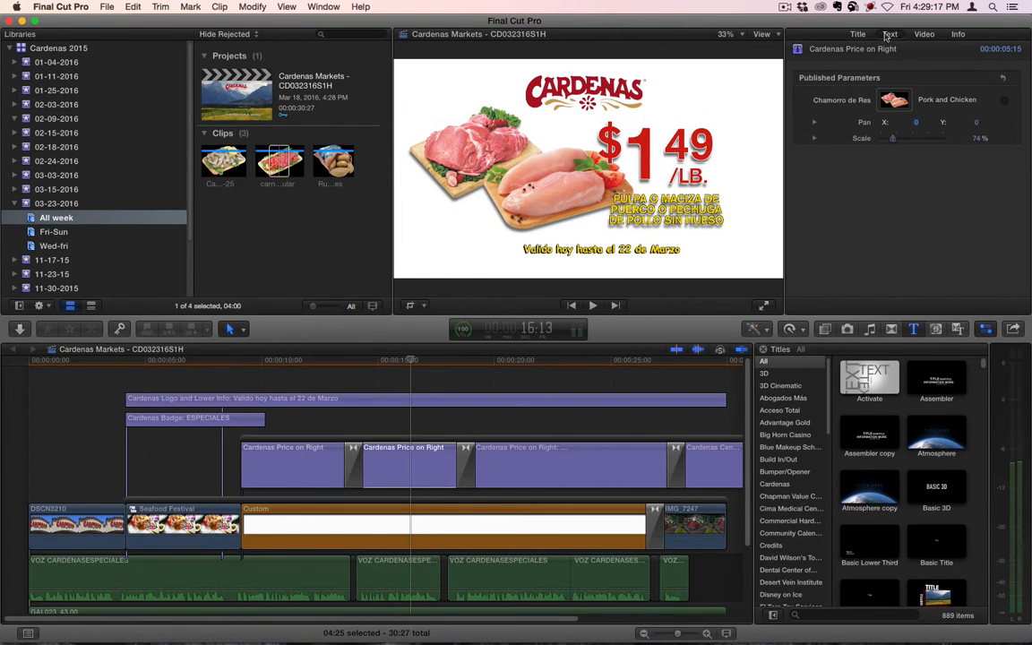
click(888, 34)
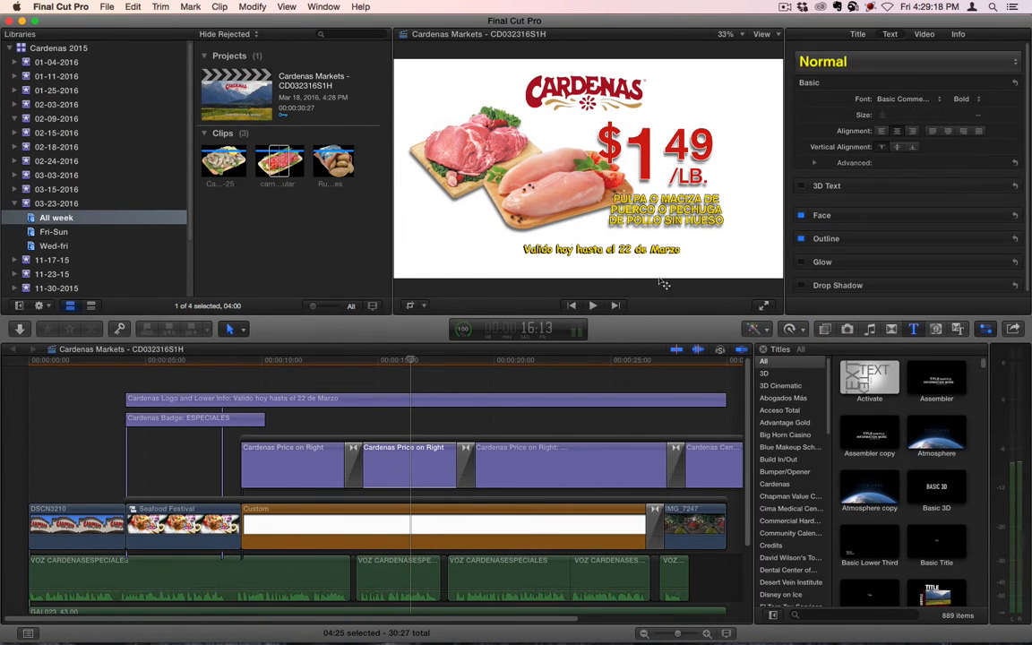
double_click(656, 213)
drag(858, 141, 768, 115)
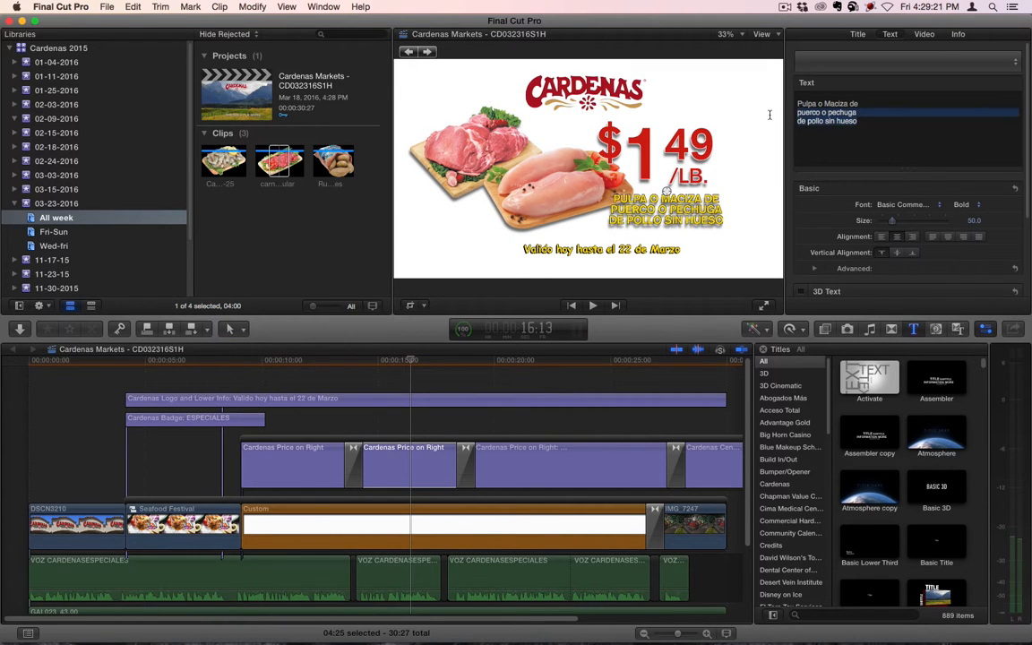
key(ctrl+a)
key(ctrl+v)
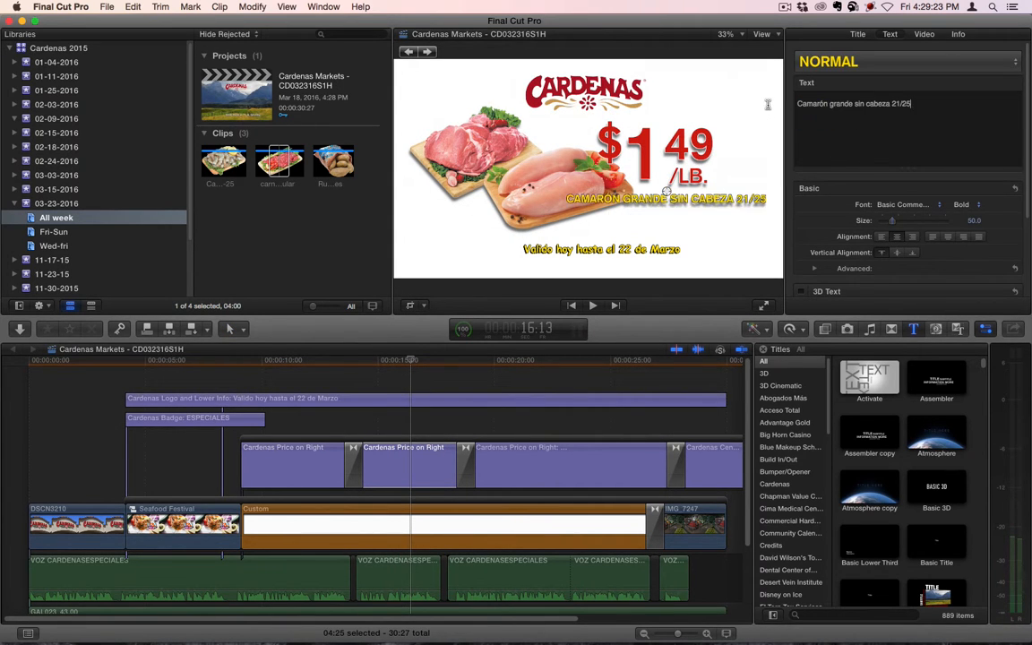
click(855, 103)
key(Return)
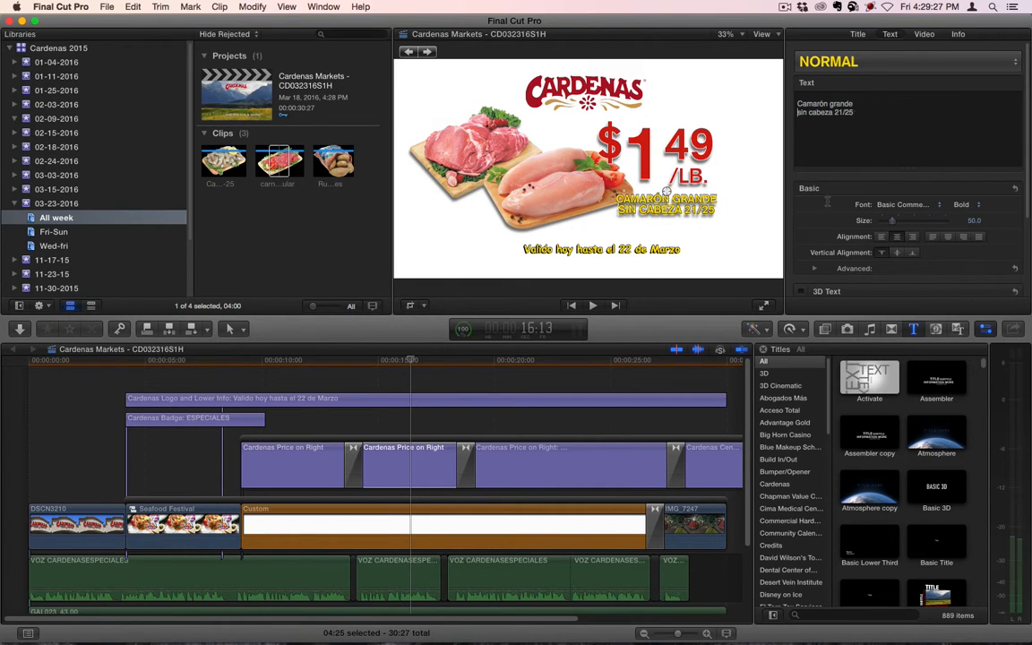
Check the item 2 price in the Numbers list and set the second title's price to $5.97 in Final Cut Pro
key(super+Tab)
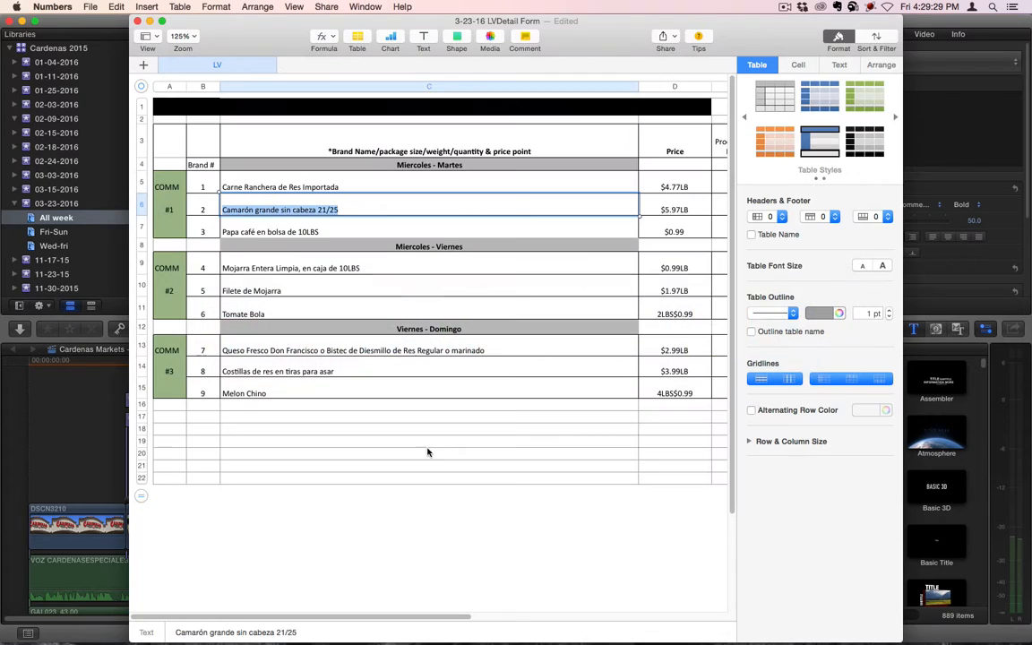
key(super+Tab)
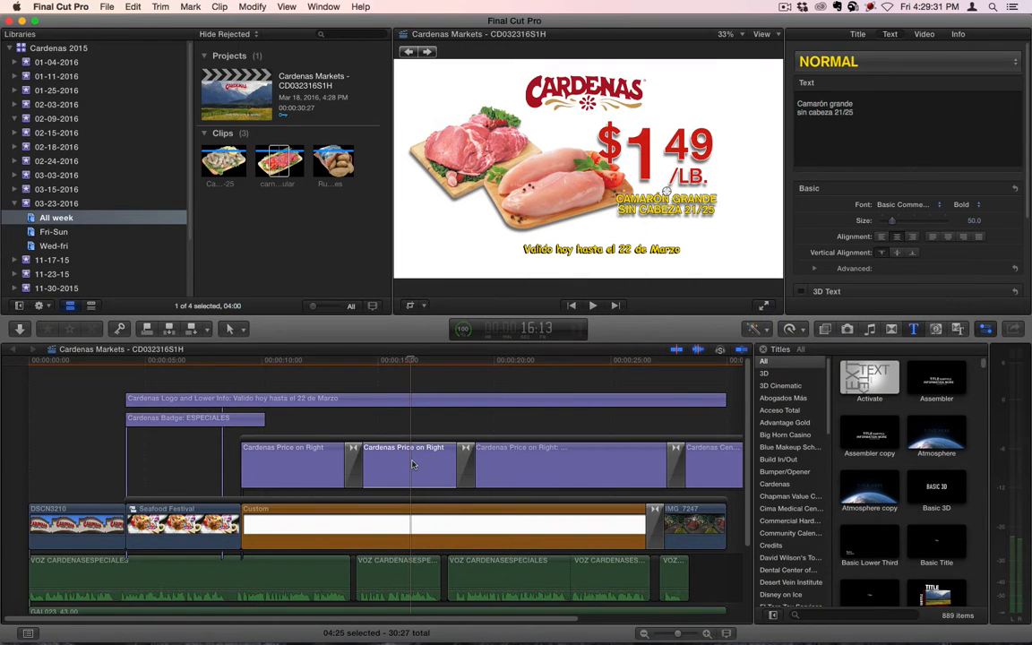
double_click(642, 157)
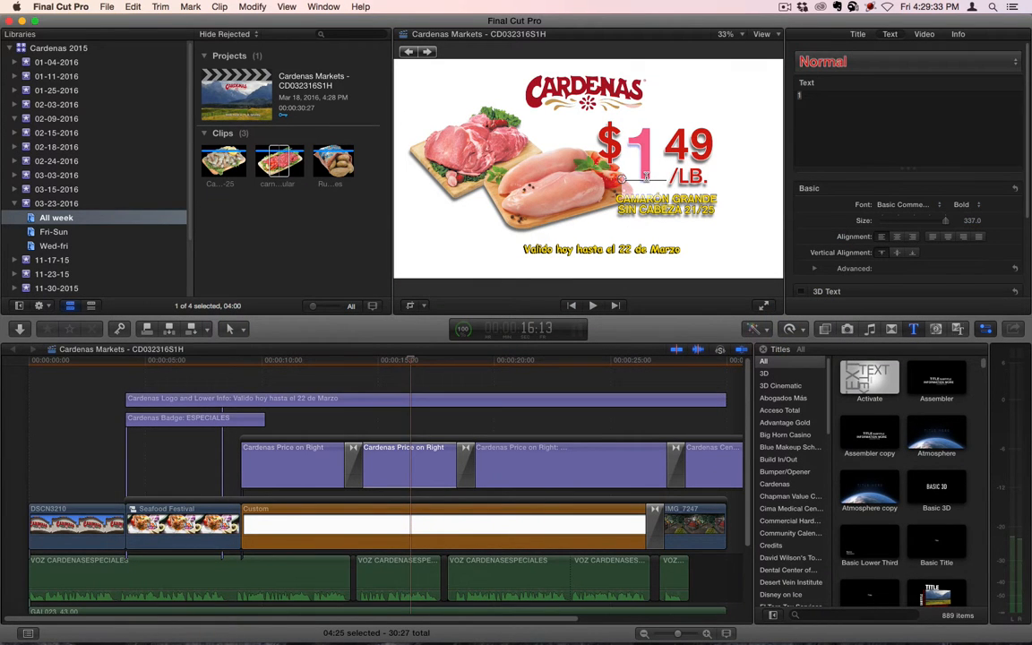
text(5)
double_click(679, 143)
text(97)
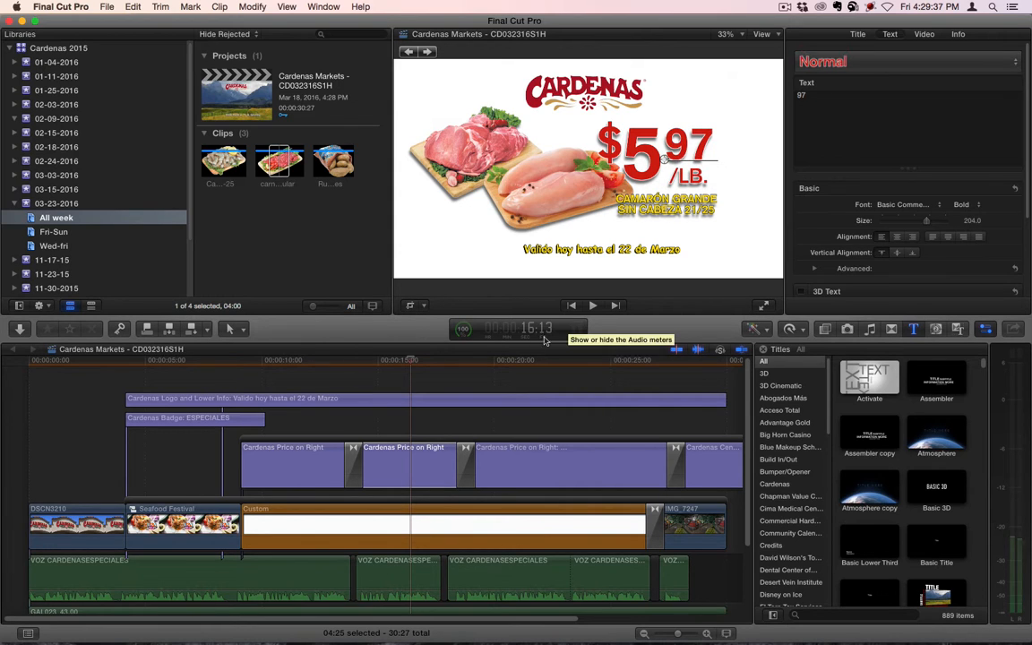
Replace the second price title's product image with the Camaron grande clip from the All week collection and set its scale to 83%
click(411, 360)
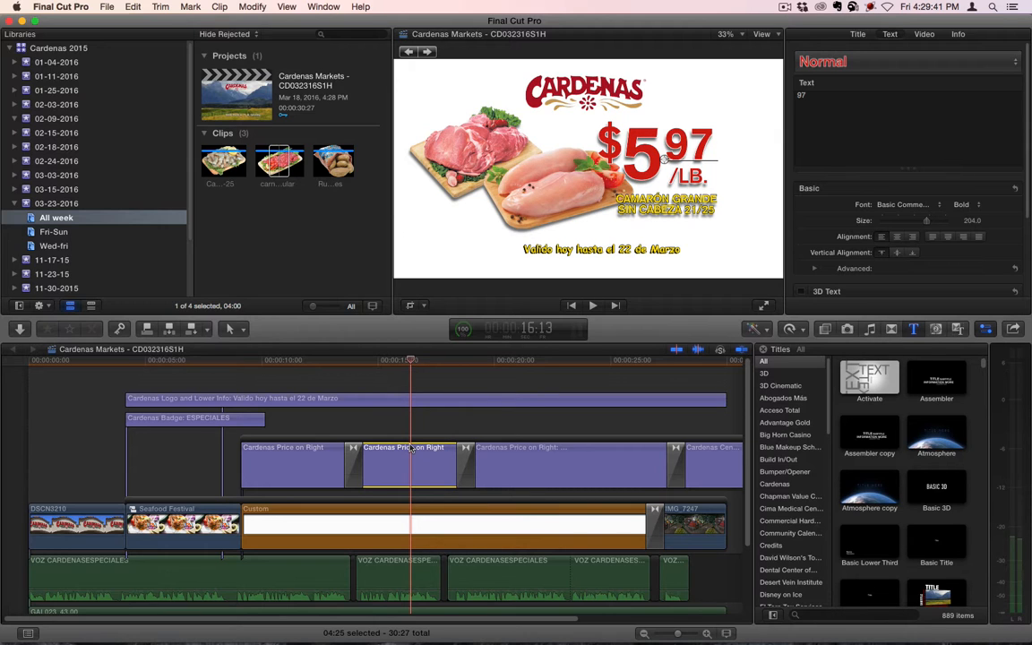
click(857, 34)
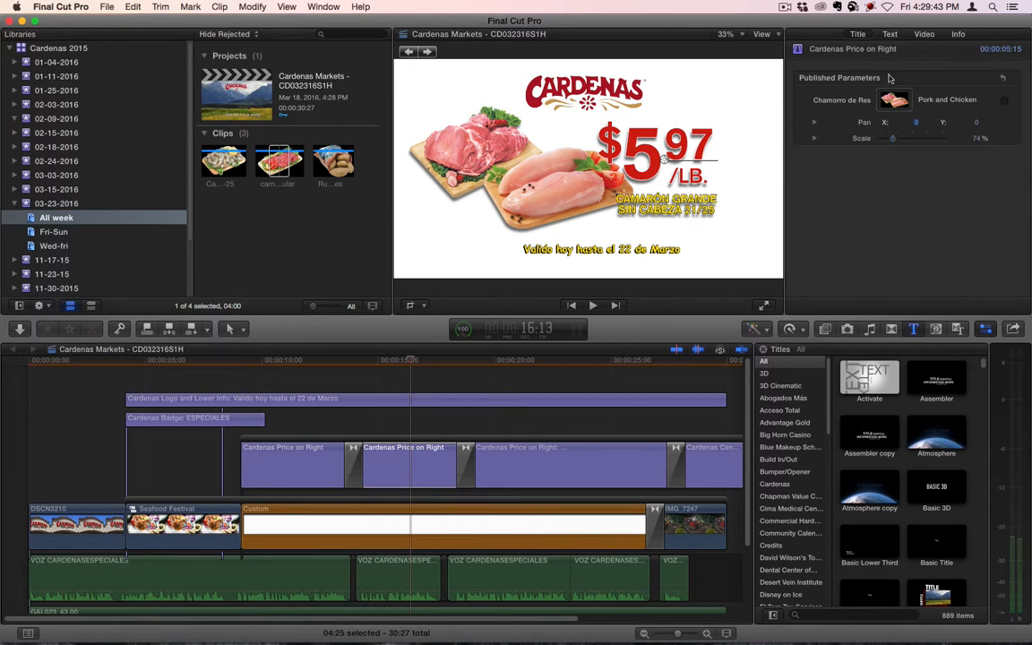
click(893, 99)
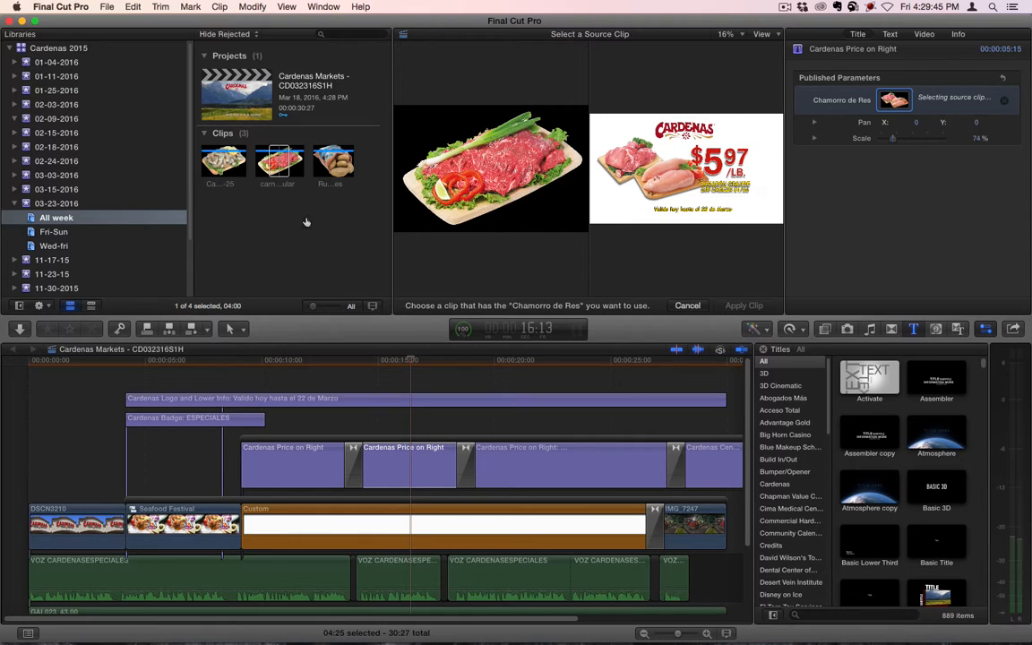
click(223, 162)
click(744, 306)
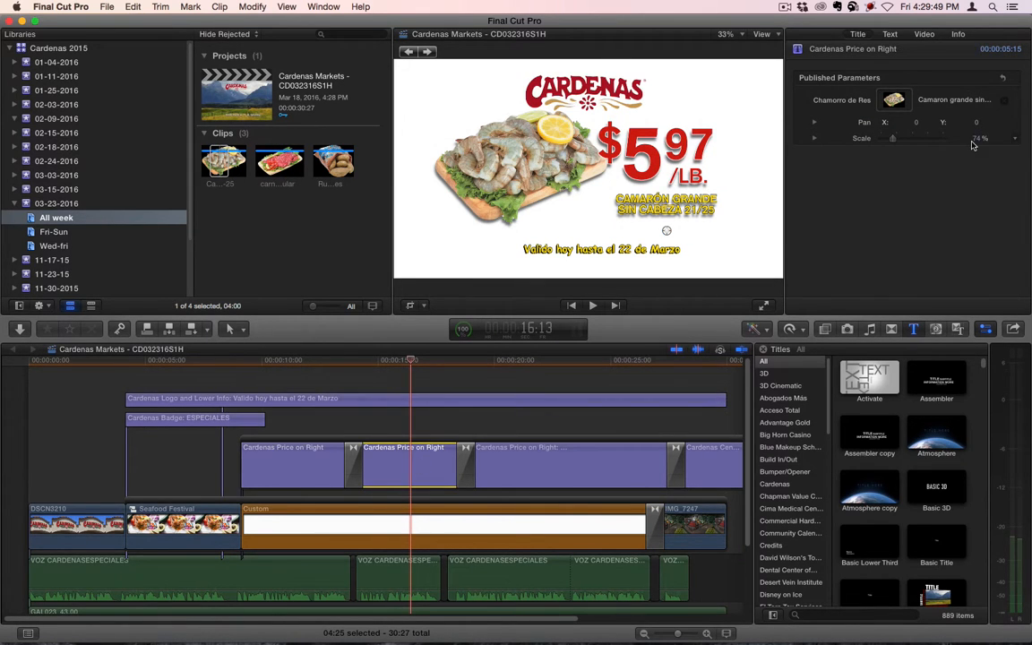
drag(976, 137, 976, 131)
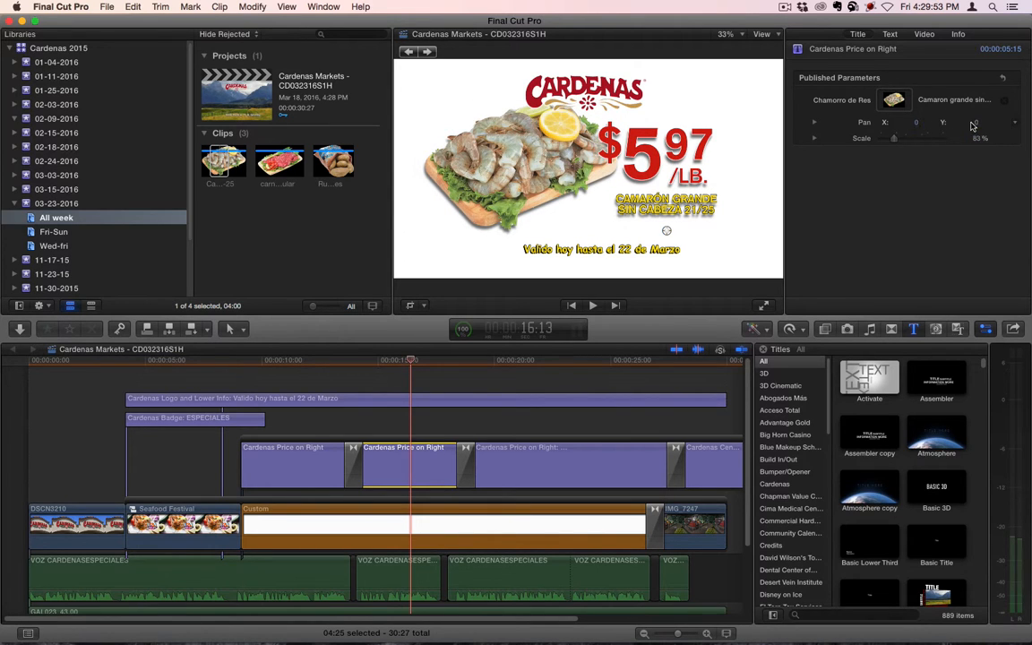
click(402, 361)
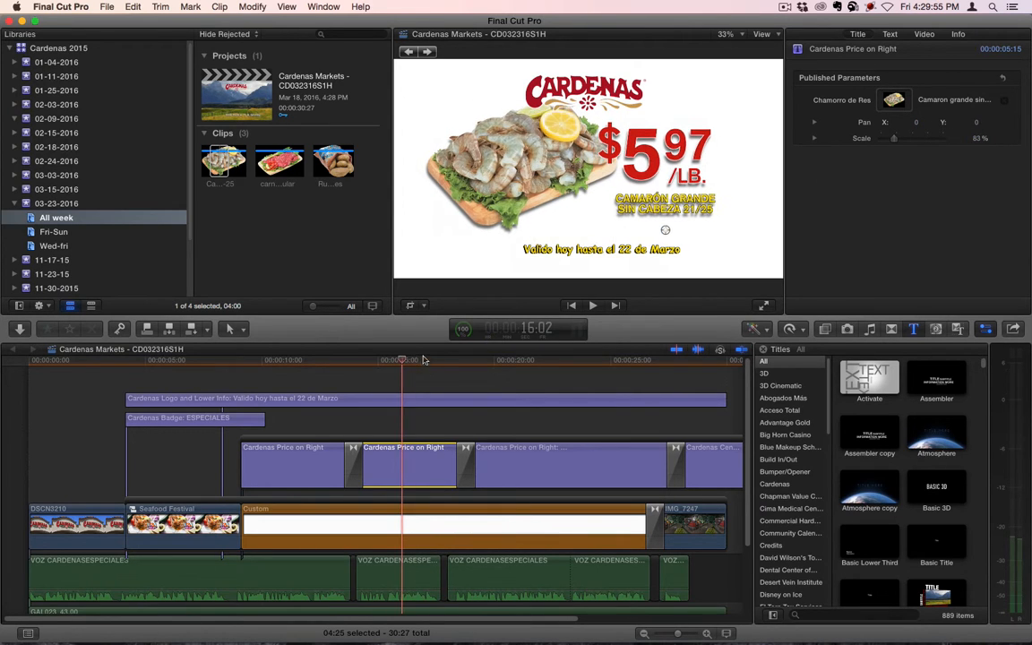
Go to the third price title, switch to the Numbers price list and copy the item 3 description "Papa café en bolsa de 10LBS"
click(532, 363)
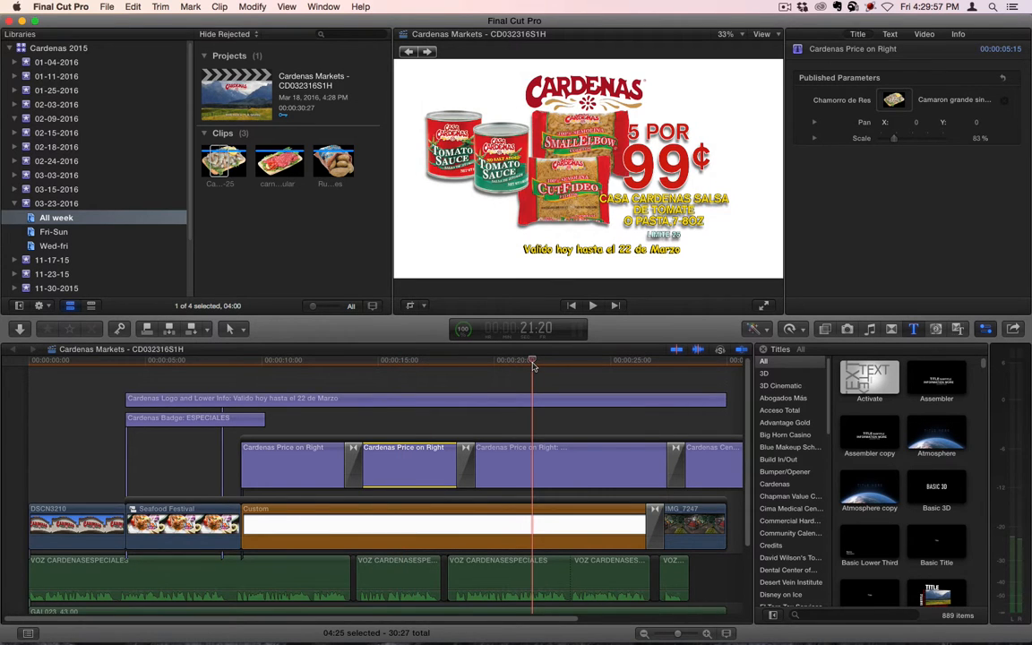
key(super+Tab)
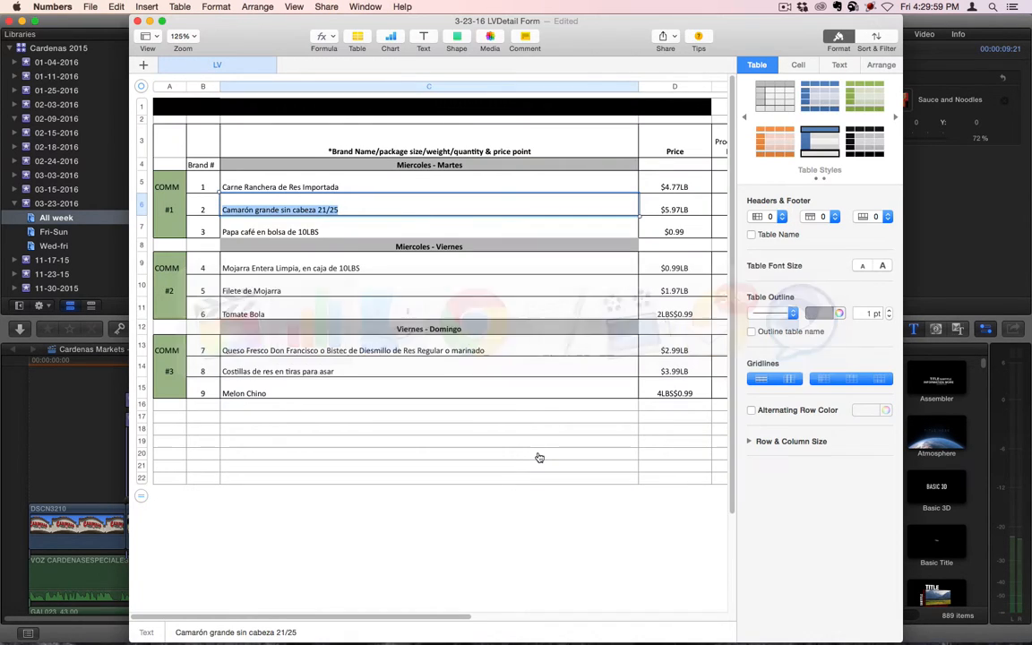
click(278, 229)
key(super+c)
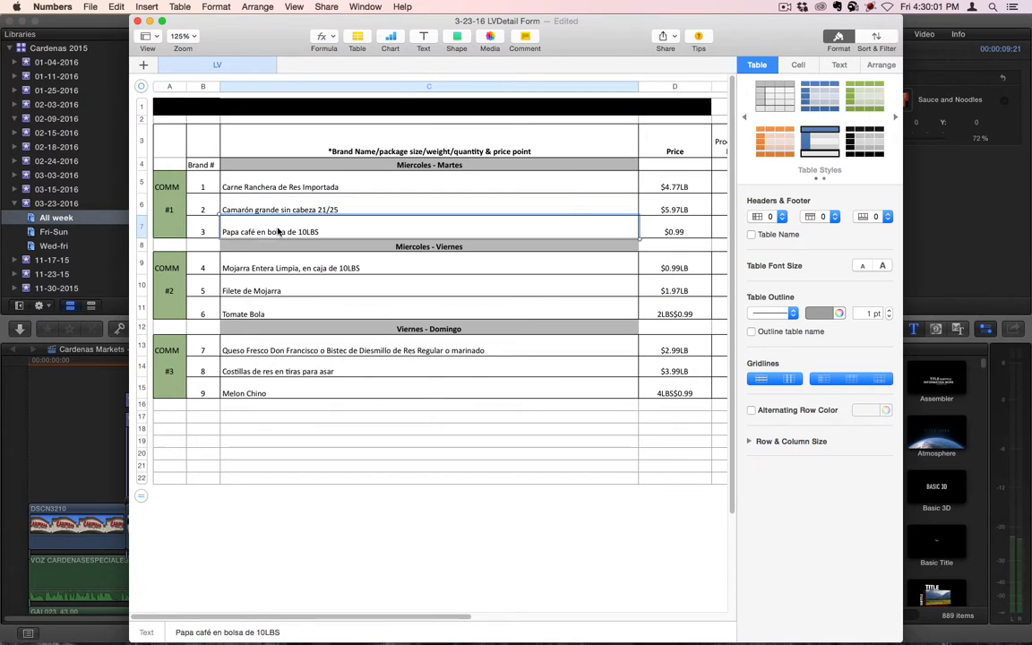
Back in Final Cut Pro, replace the third price title's product image with the Russet Popatoes clip from the All week collection
key(super+Tab)
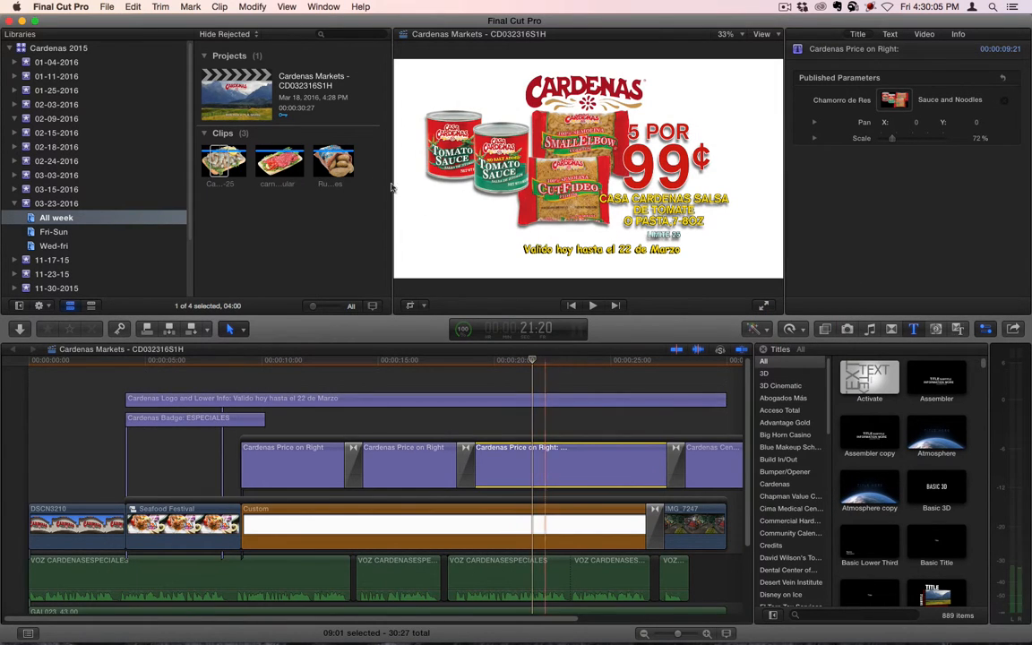
click(894, 99)
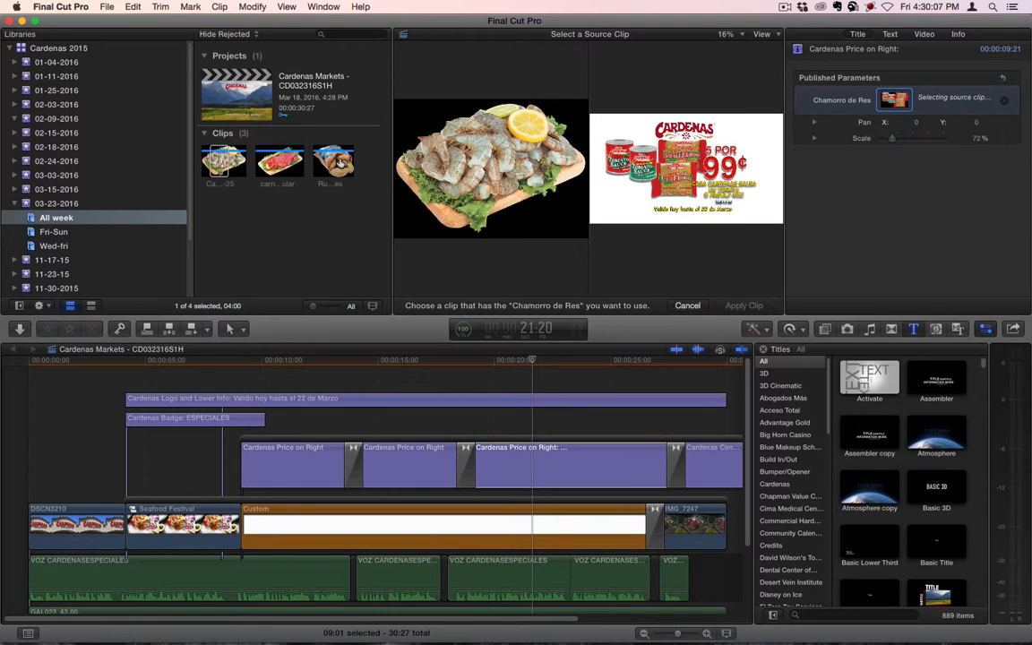
click(333, 161)
click(726, 305)
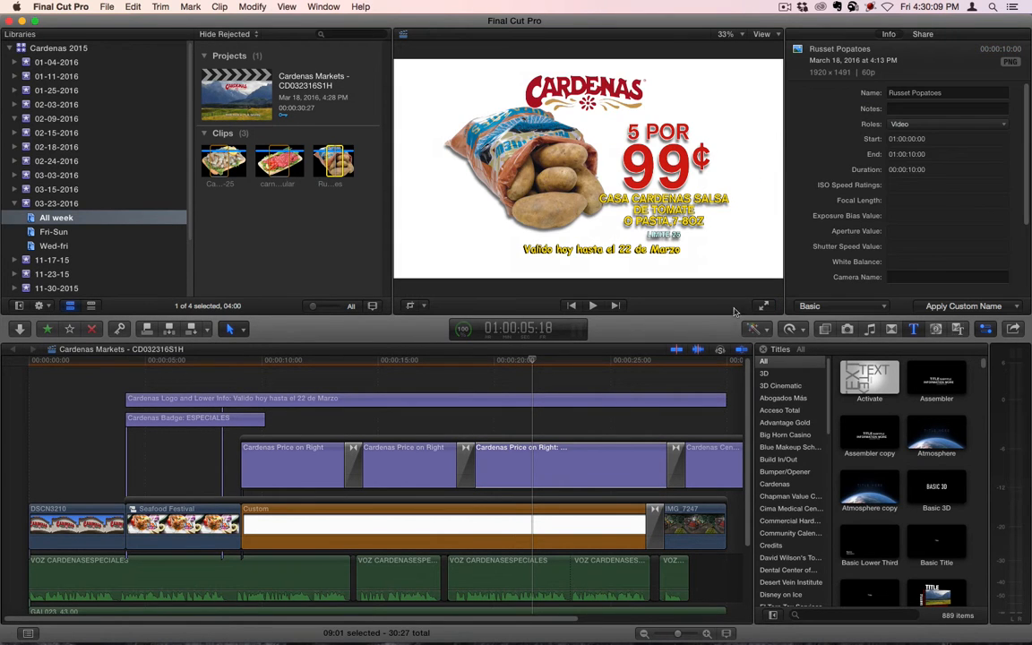
Delete the "5 POR" text above the 99¢ price in the third title
click(682, 165)
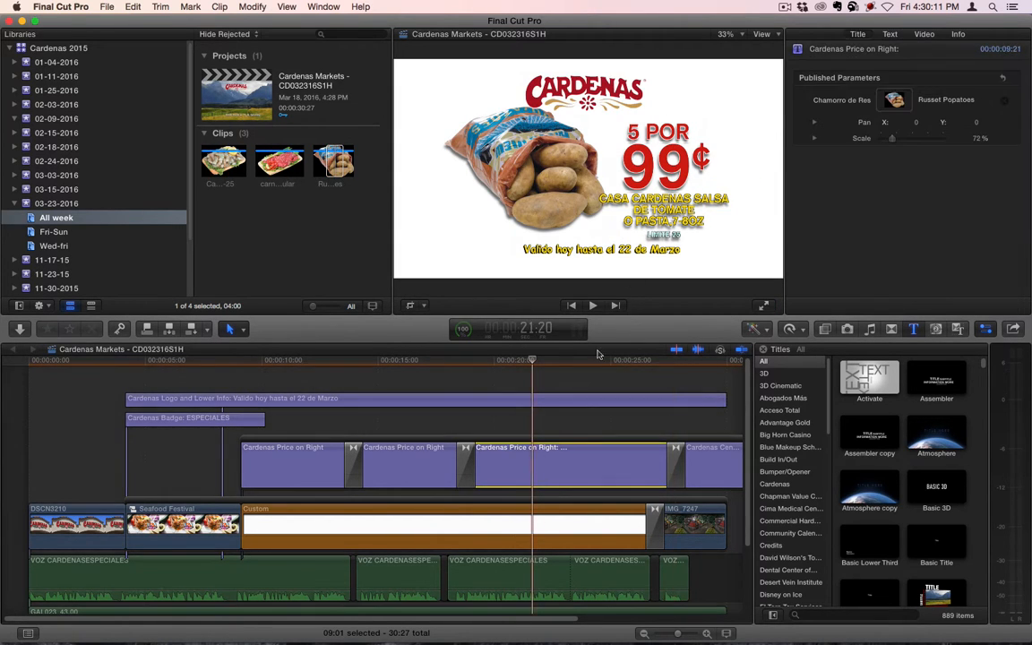
double_click(670, 131)
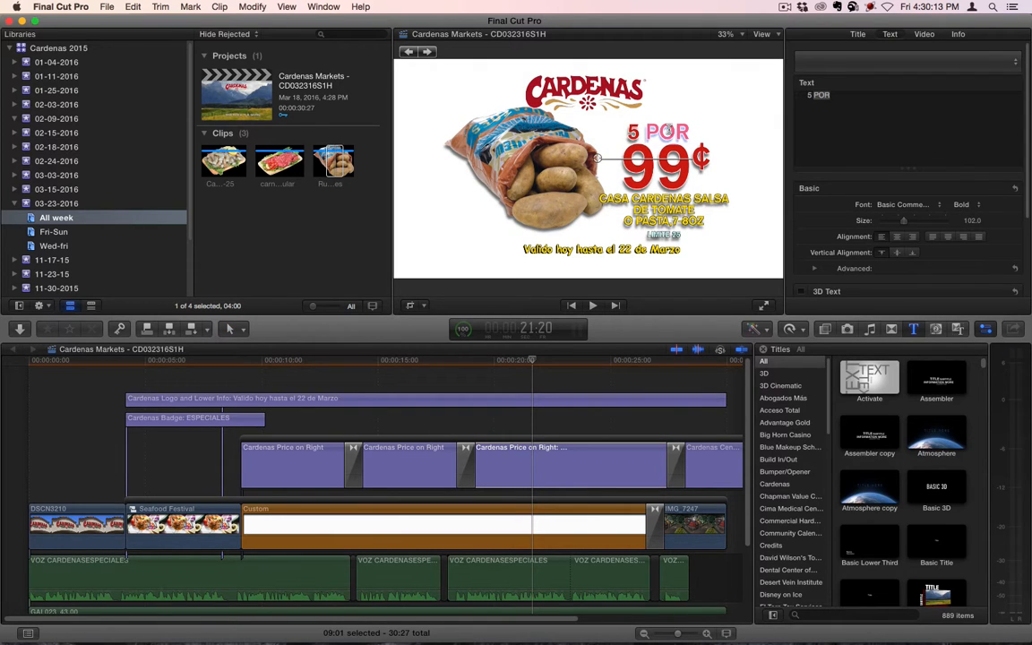
key(BackSpace)
key(BackSpace)
key(BackSpace)
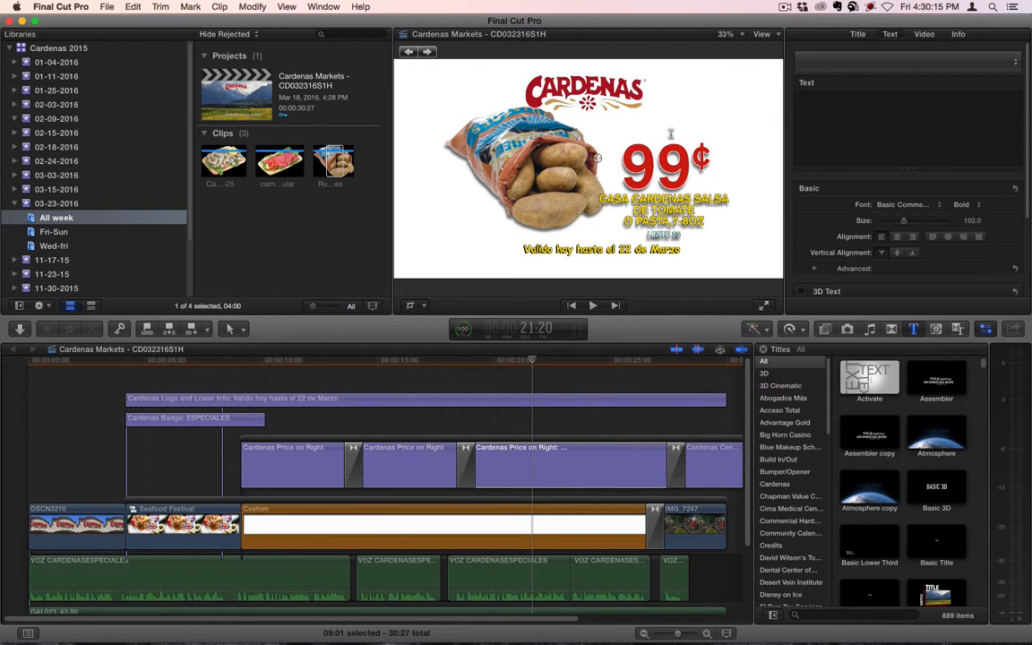
Replace the third title's product description with "Papa café en bolsa de 10LBS", broken into two lines before "bolsa"
click(606, 197)
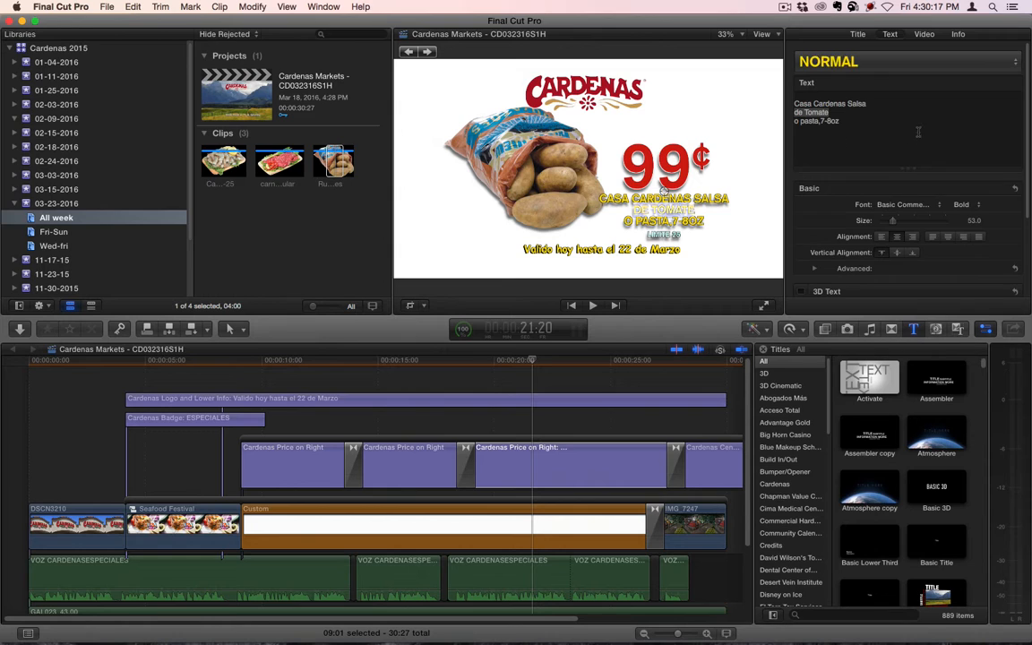
key(super+a)
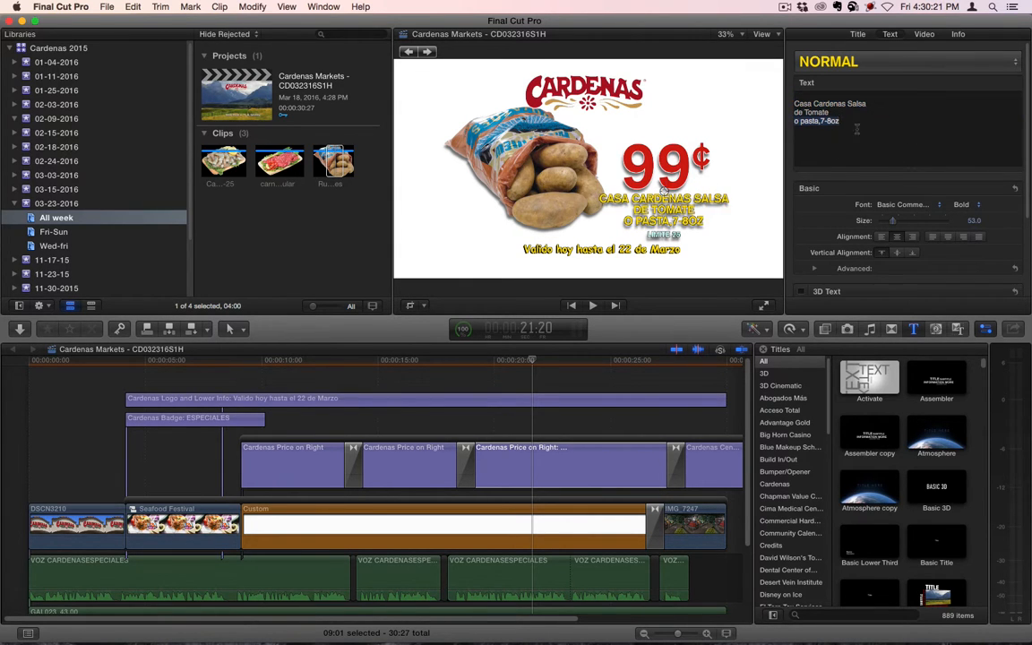
key(super+v)
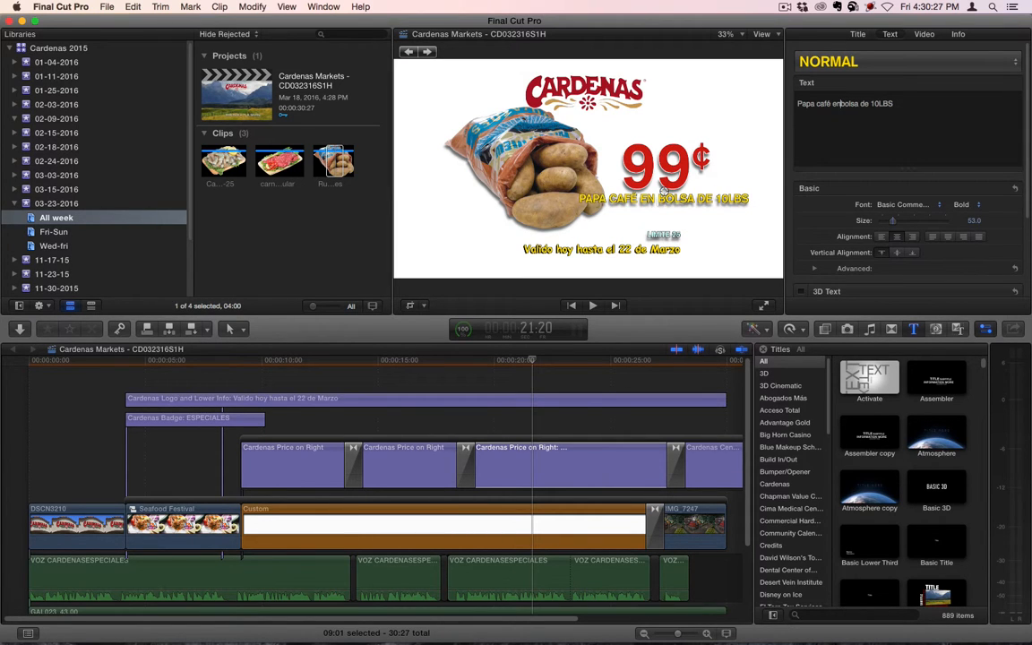
key(Return)
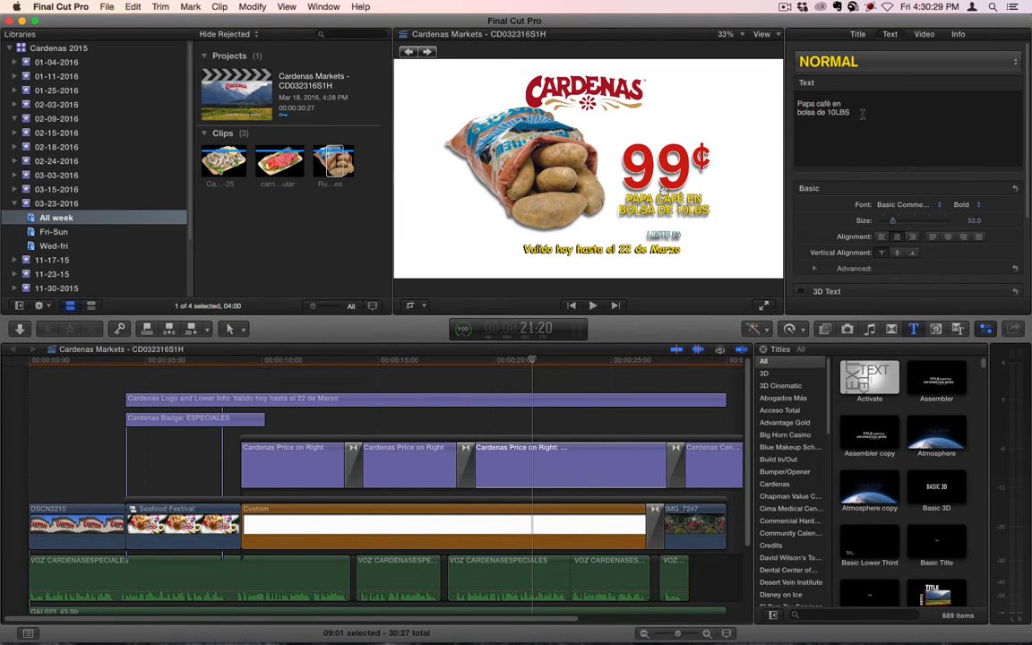
Replace the "LIMITE 25" text in the third price title with "CADA UNA" and remove the blank line above it
click(663, 235)
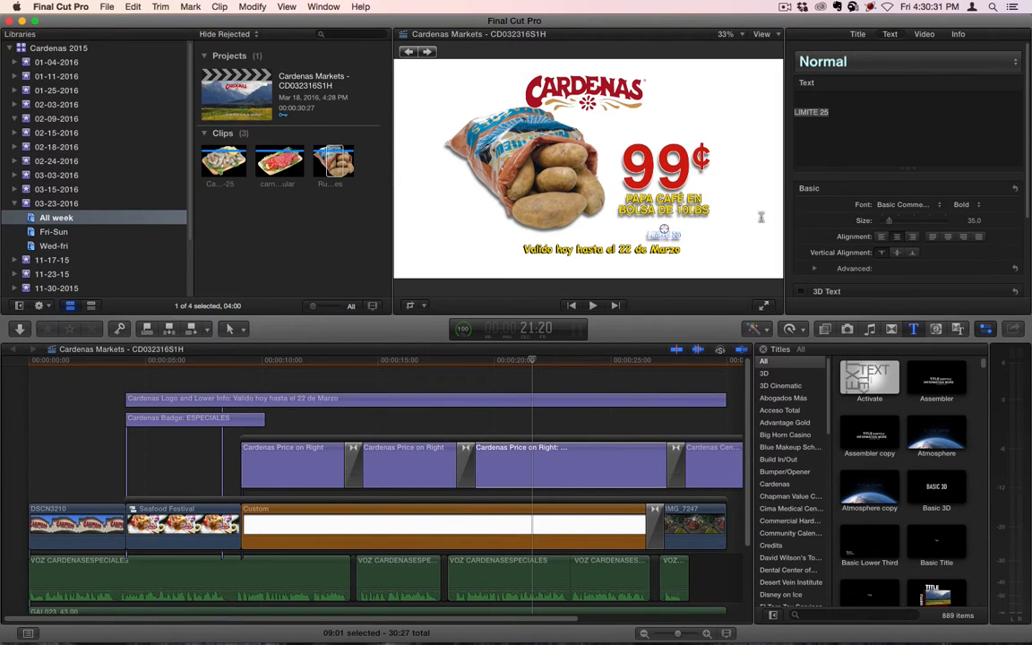
key(BackSpace)
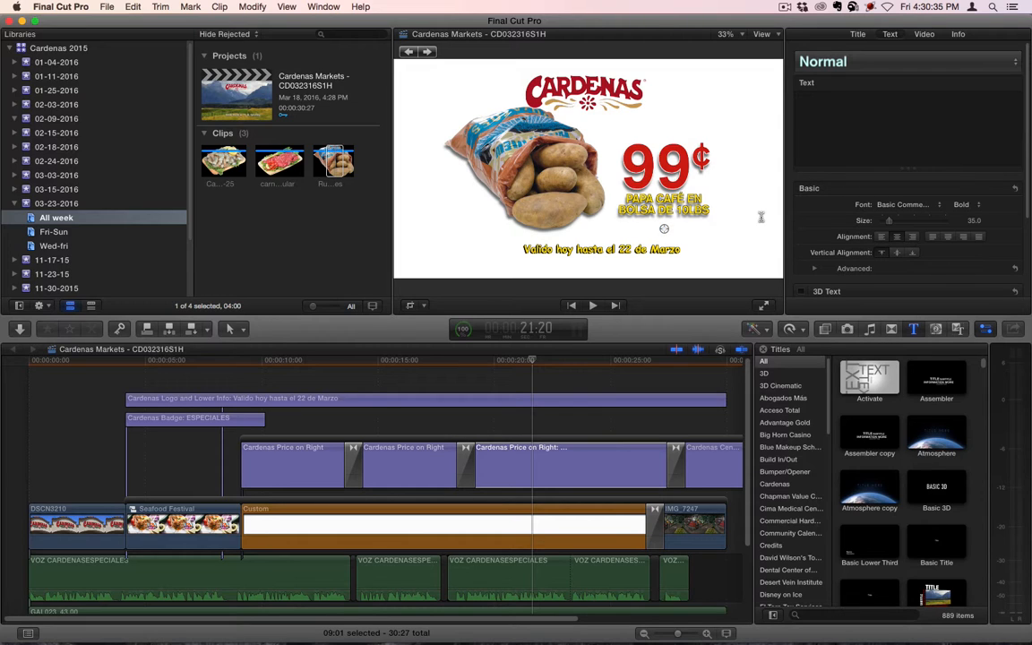
text(CADA UNA)
drag(835, 112, 797, 103)
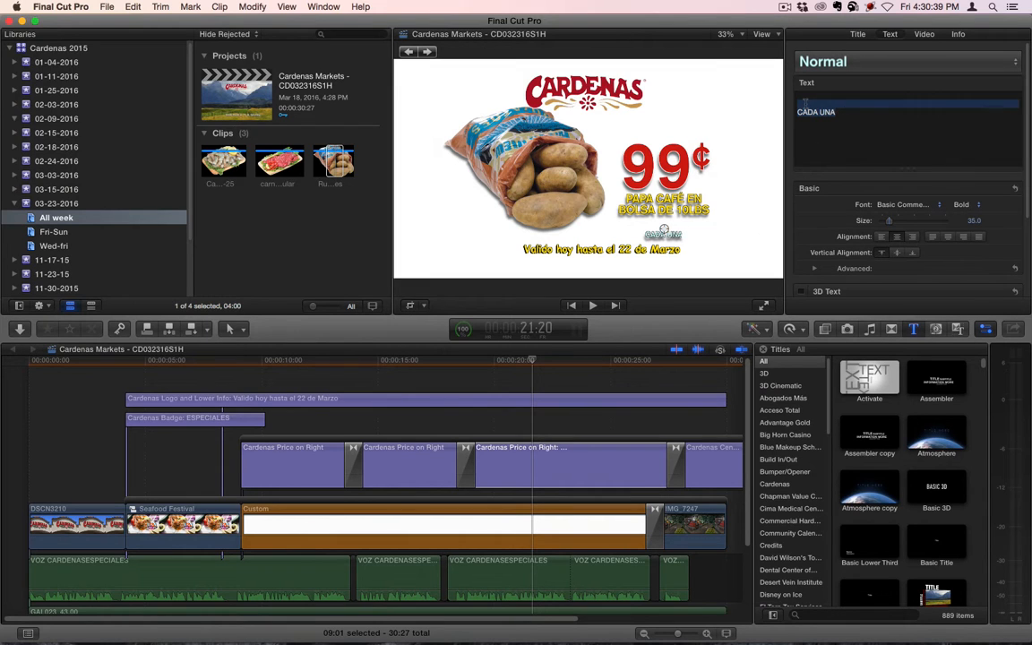
click(800, 103)
key(BackSpace)
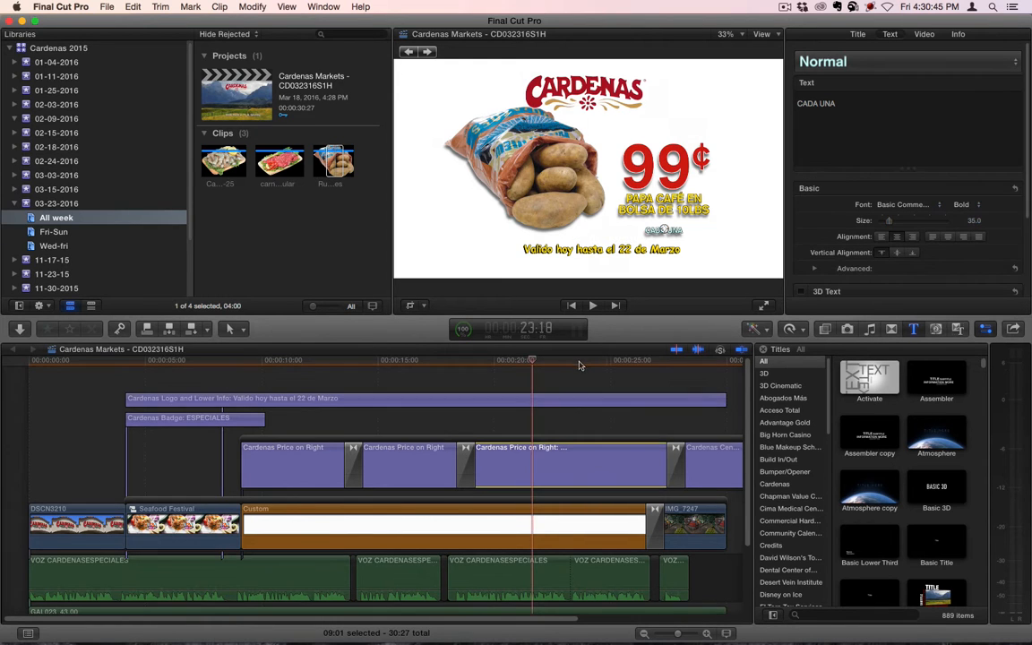
Move the transition before the closing title earlier to align with the background clips' transition, and trim the closing title's end to 30:00
drag(581, 363, 663, 377)
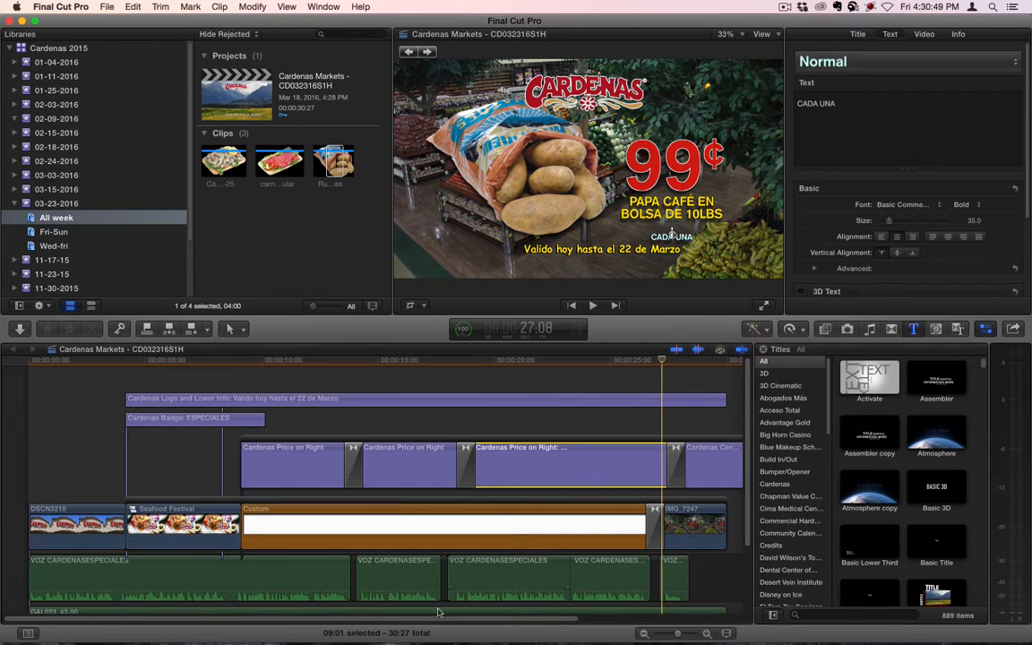
drag(436, 620, 548, 620)
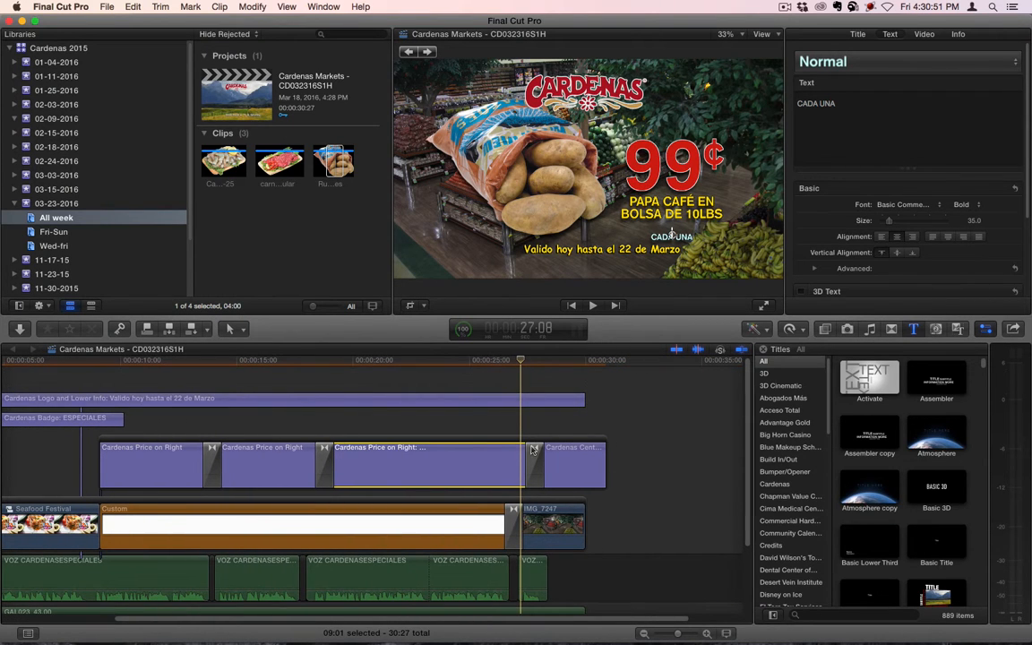
drag(532, 450, 511, 453)
drag(606, 458, 585, 457)
click(418, 359)
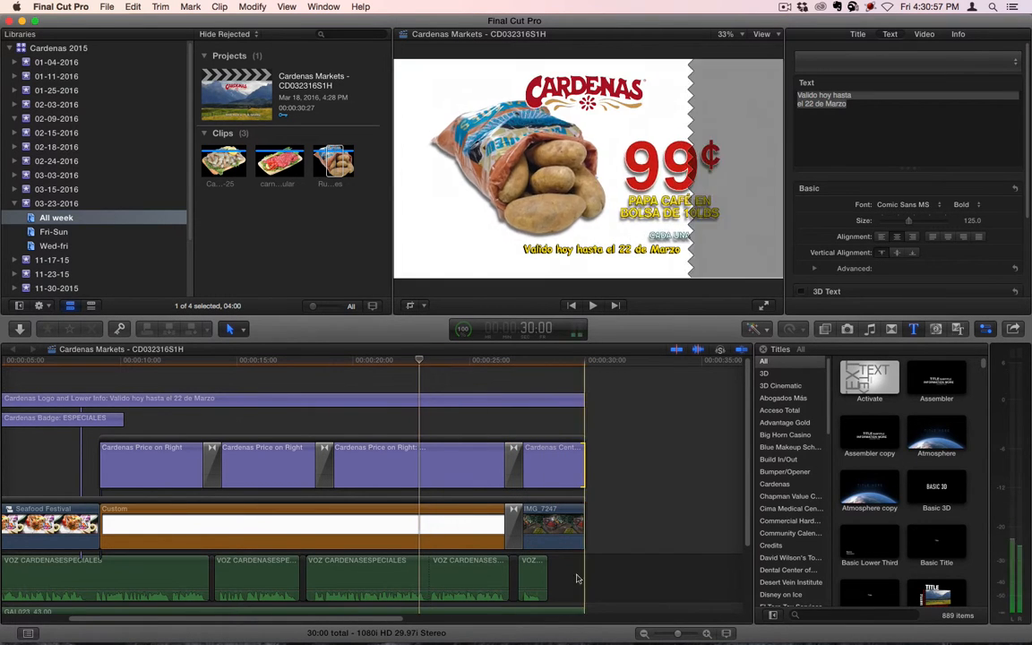
scroll(437, 359, left, 5)
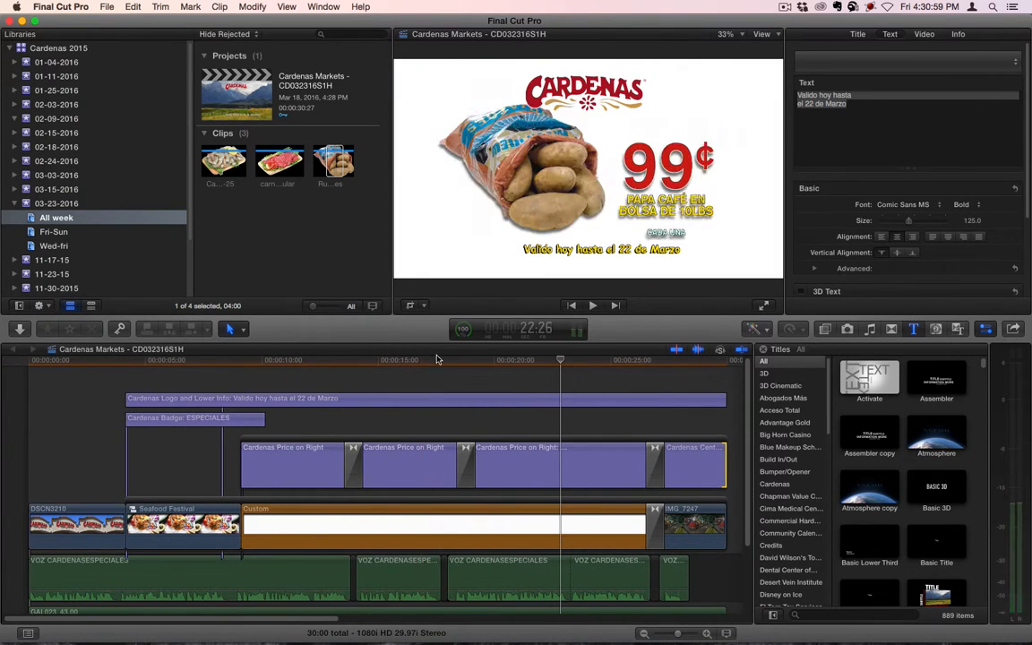
Switch to the Numbers price list and copy the item 3 on-screen note "Valido hoy hasta el 29 de Marzo" without its parentheses
key(super+Tab)
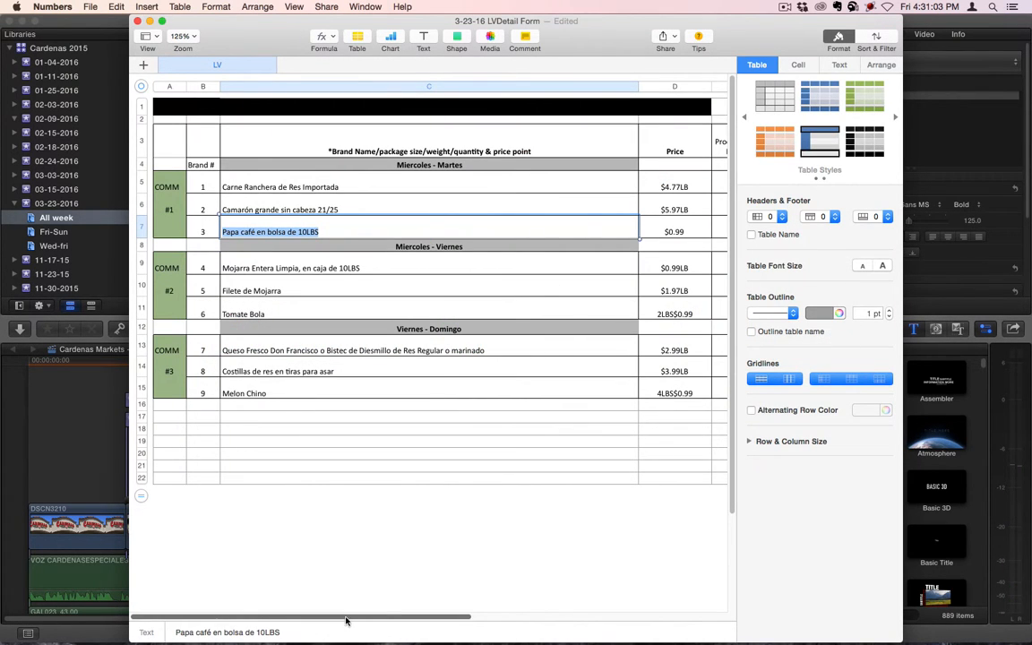
scroll(488, 391, right, 10)
click(404, 232)
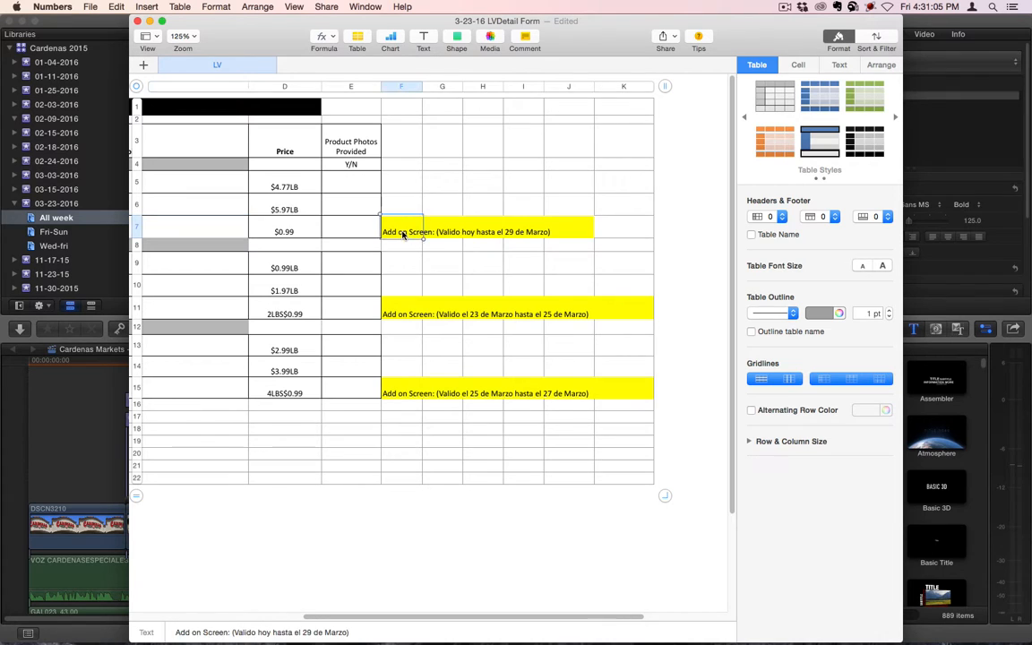
drag(438, 232, 516, 234)
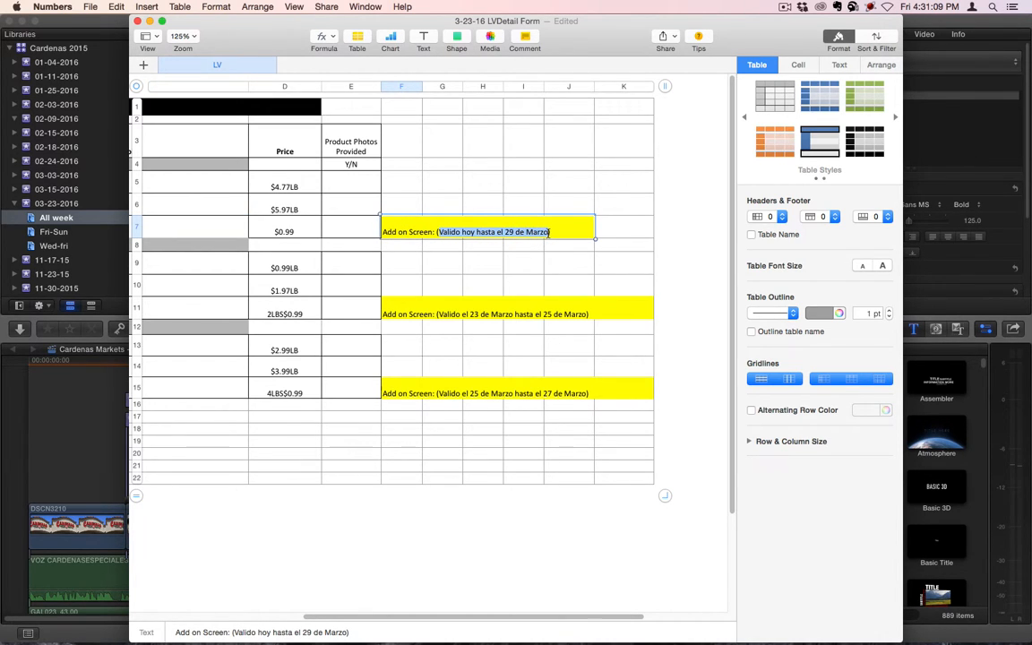
Back in Final Cut Pro, replace the lower validity text of the logo title with "Valido hoy hasta el 29 de Marzo"
key(super+Tab)
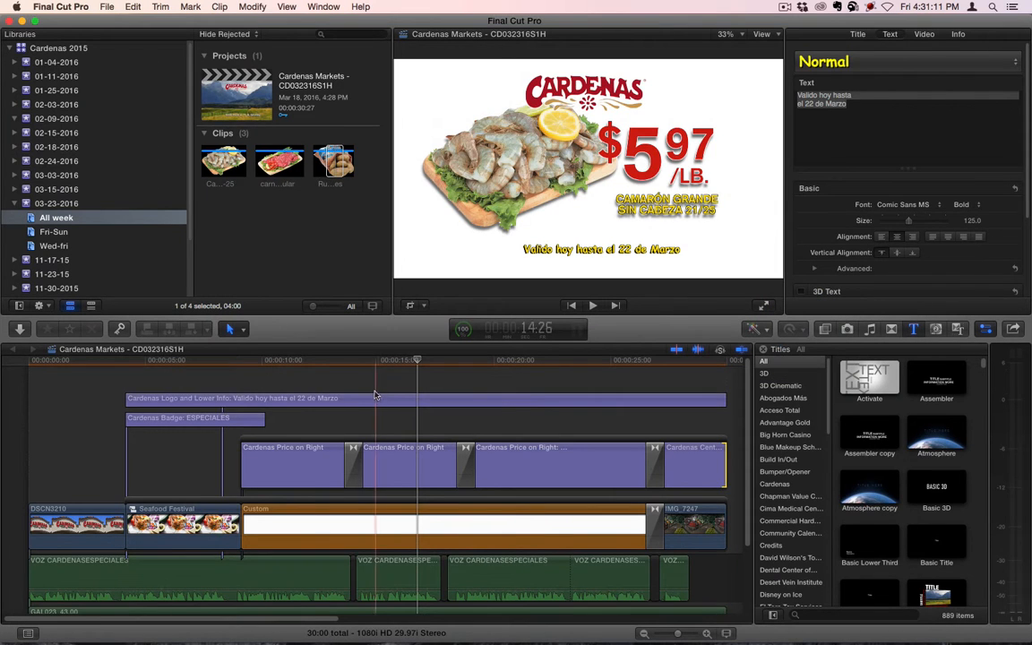
click(873, 152)
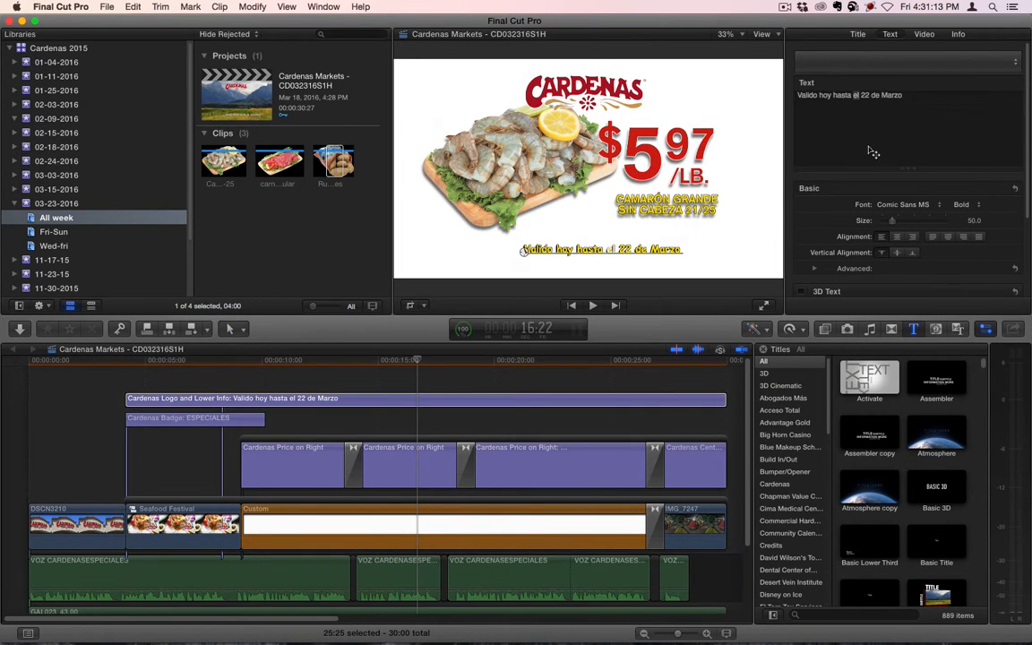
drag(958, 101, 40, 50)
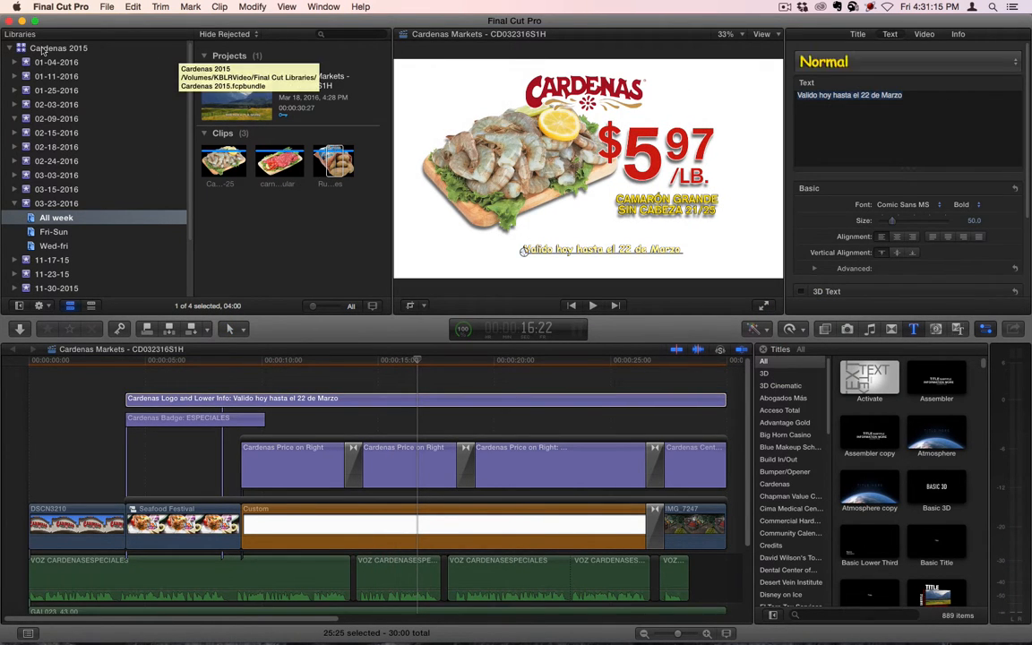
text(Valido hoy hasta el 29 de Marzo)
Replace the closing centered title's text with "Valido hoy hasta el 29 de Marzo", broken into two lines before "el"
click(690, 465)
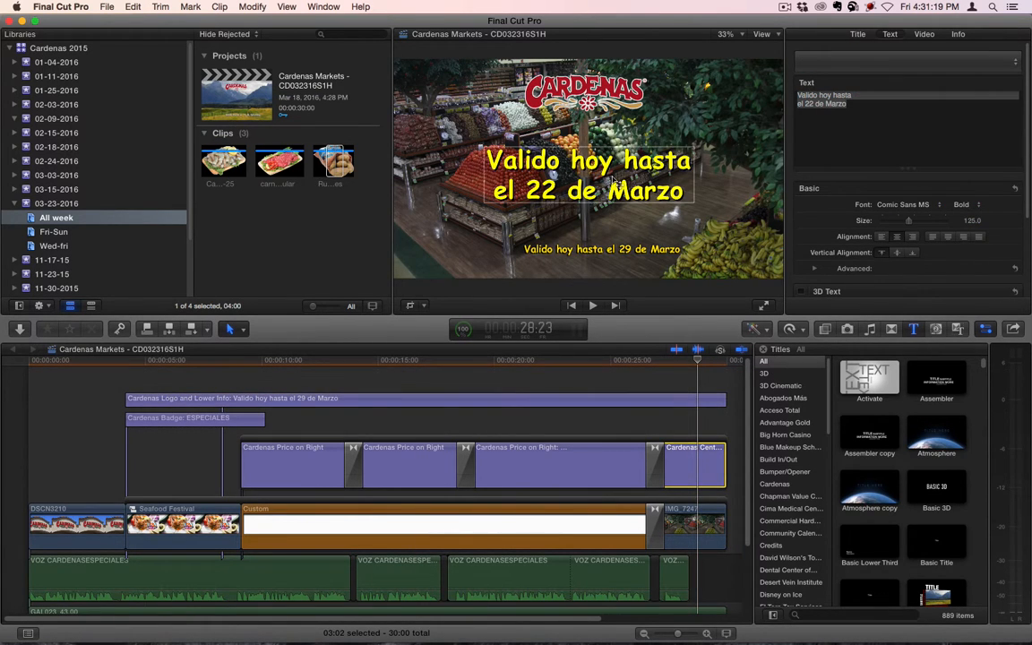
click(864, 139)
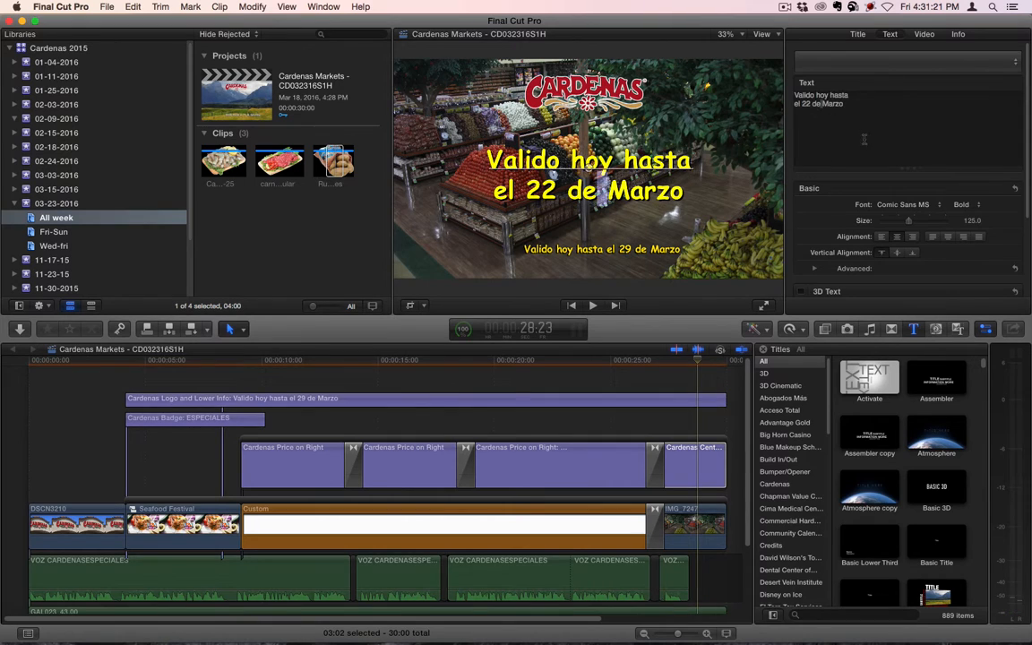
key(super+a)
text(Valido hoy hasta el 29 de Marzo)
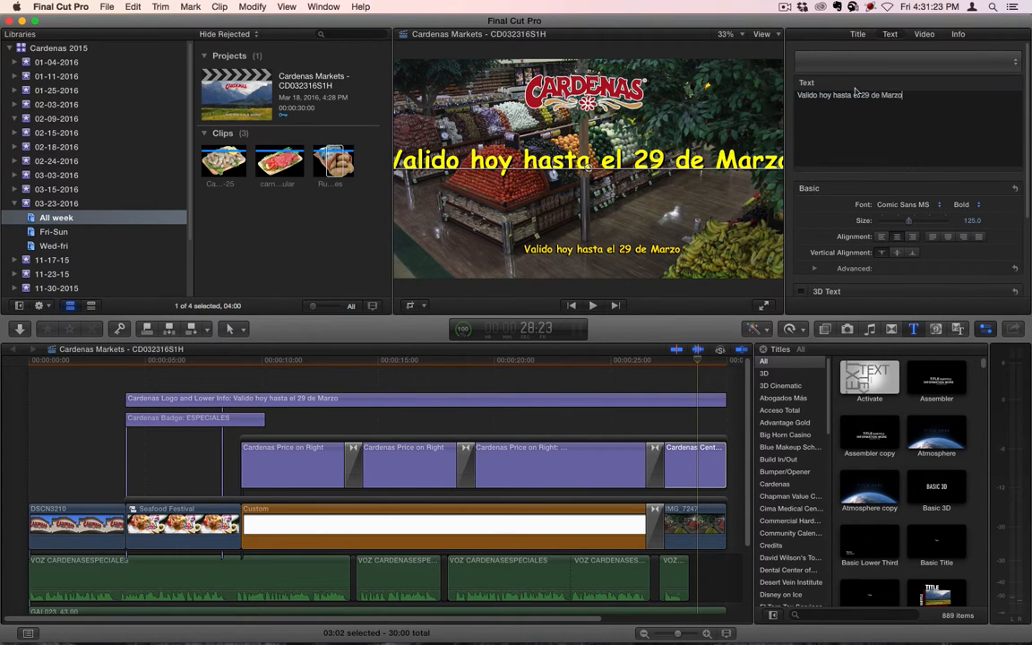
key(Return)
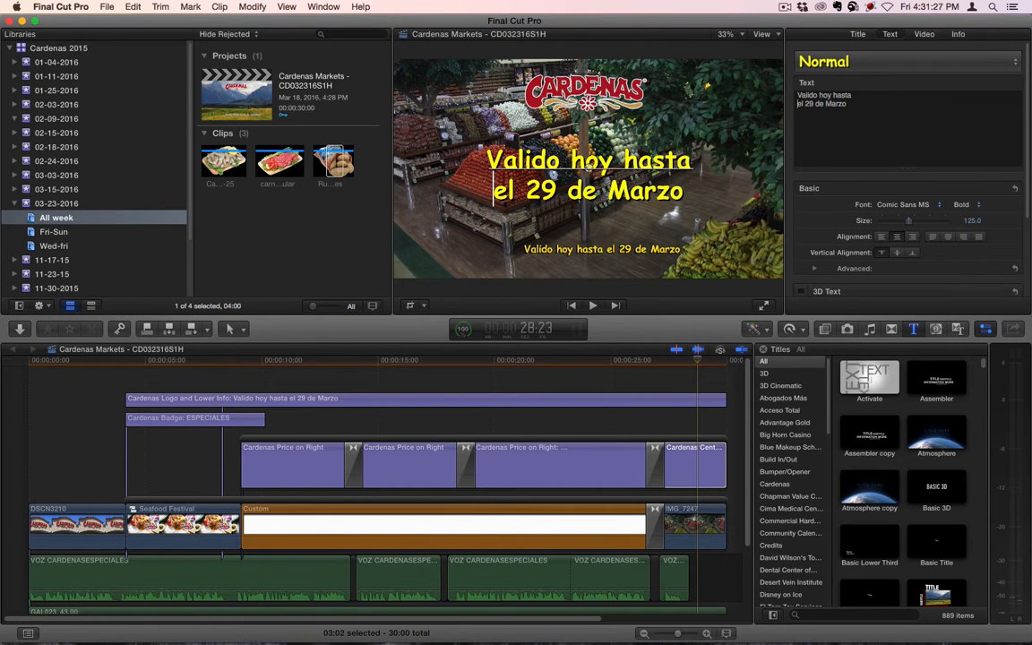
click(543, 429)
click(543, 428)
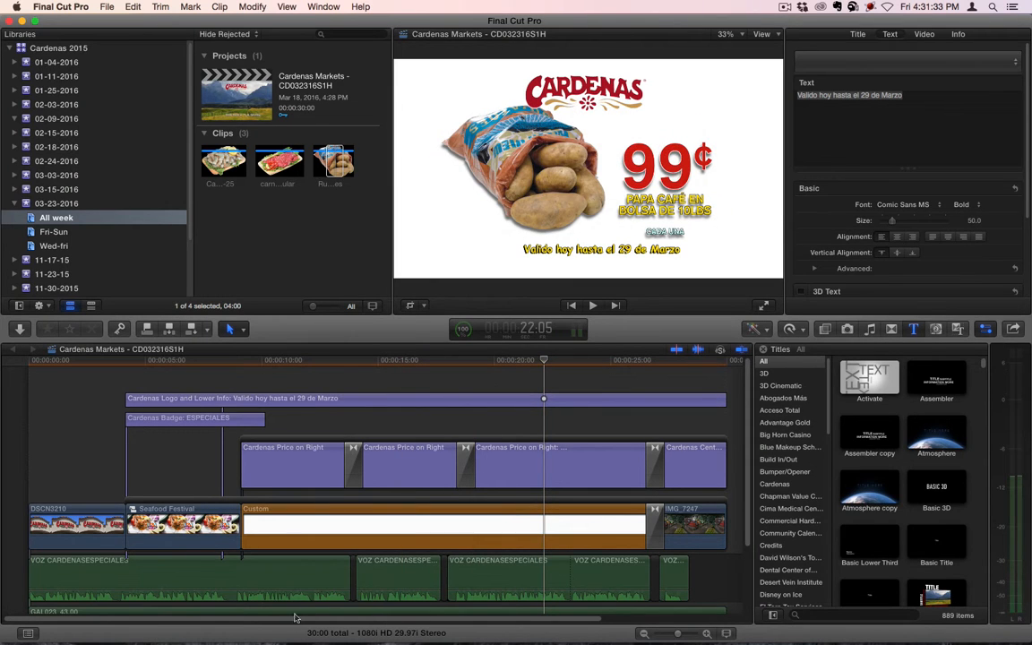
scroll(273, 519, down, 3)
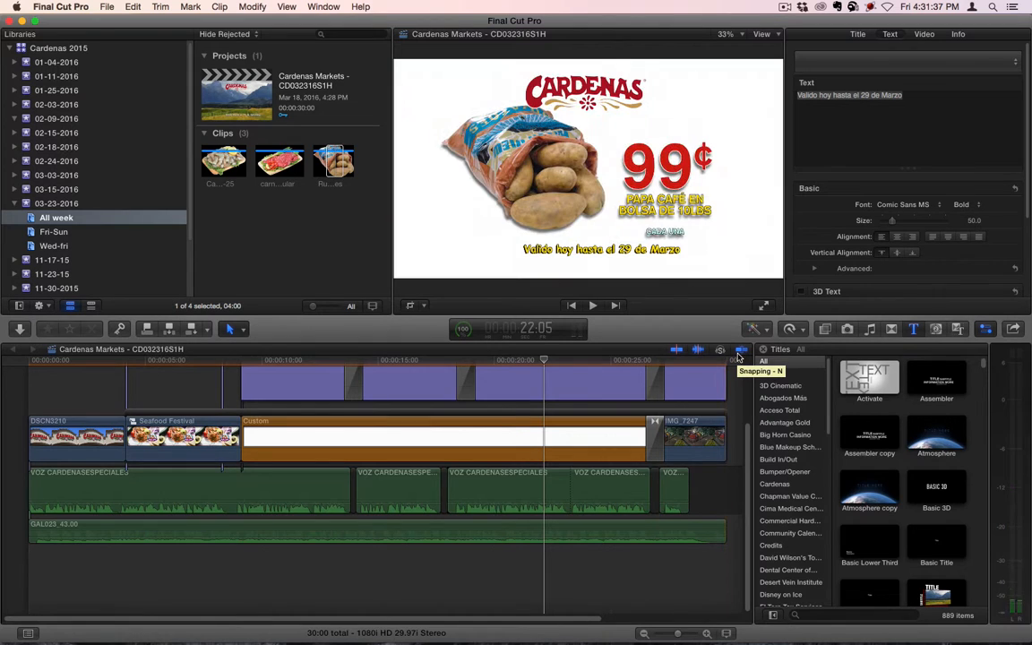
scroll(489, 376, up, 3)
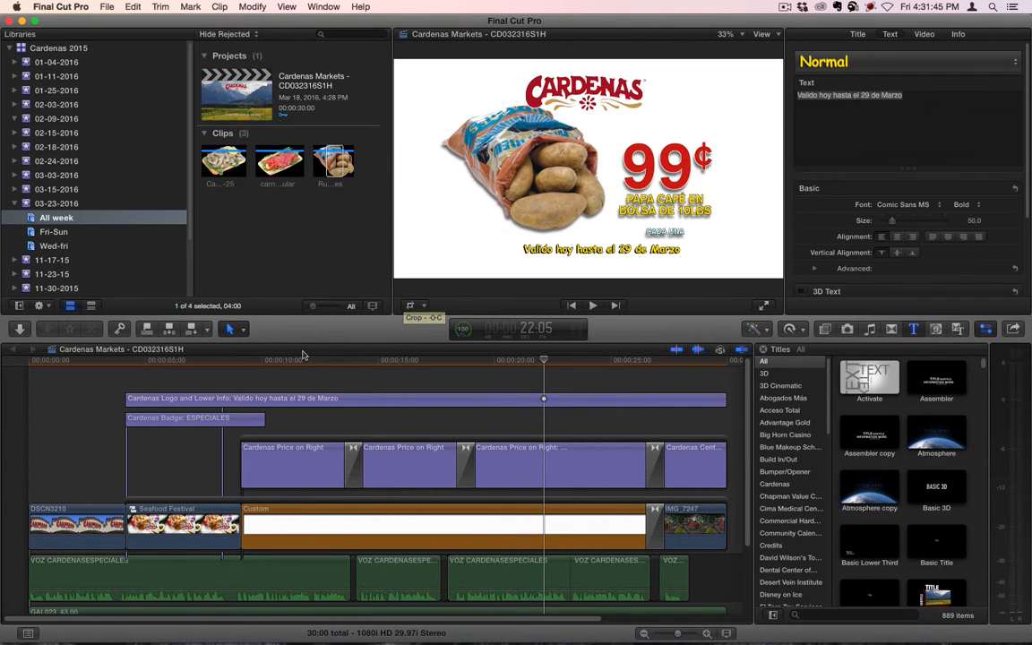
Open project CD032316S2H from the Wed-fri collection, switch to the Numbers price list and copy "Valido el 23 de Marzo hasta el 25 de Marzo"
click(56, 247)
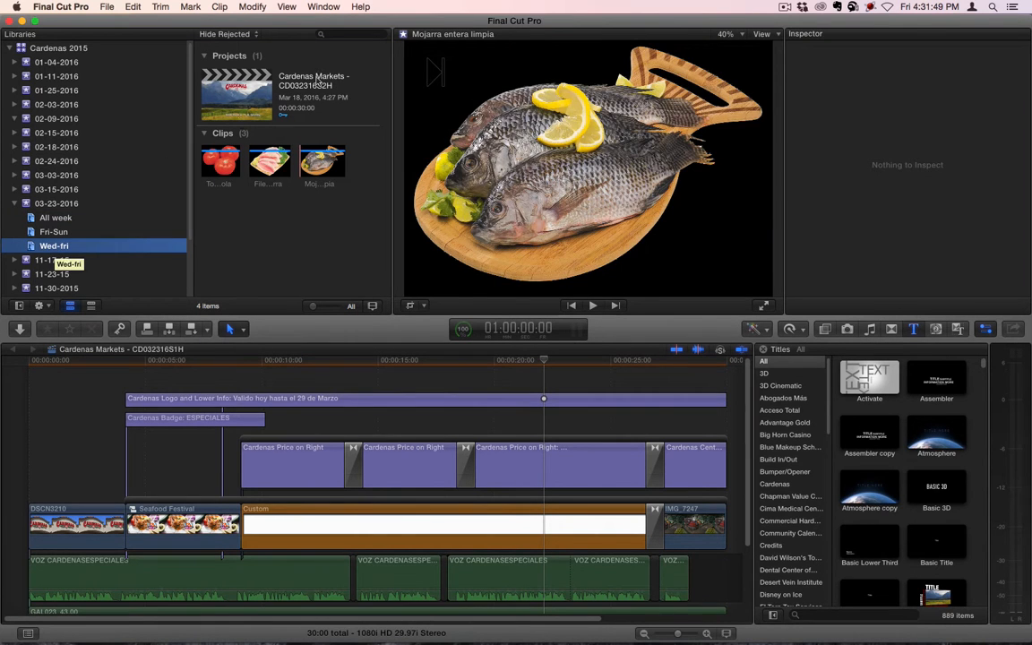
key(super+Tab)
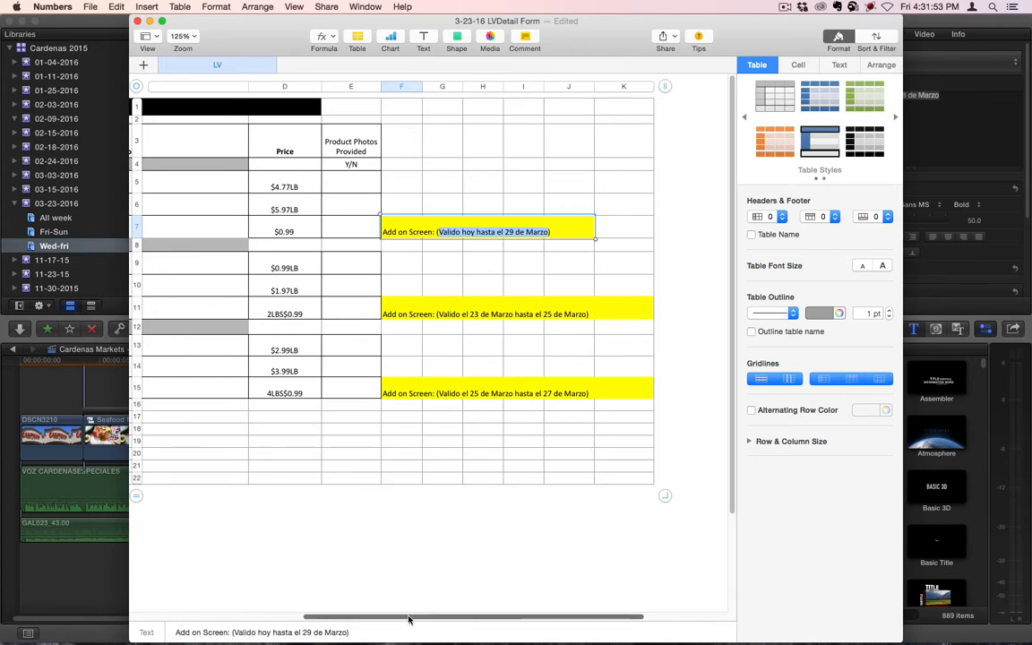
drag(410, 617, 437, 616)
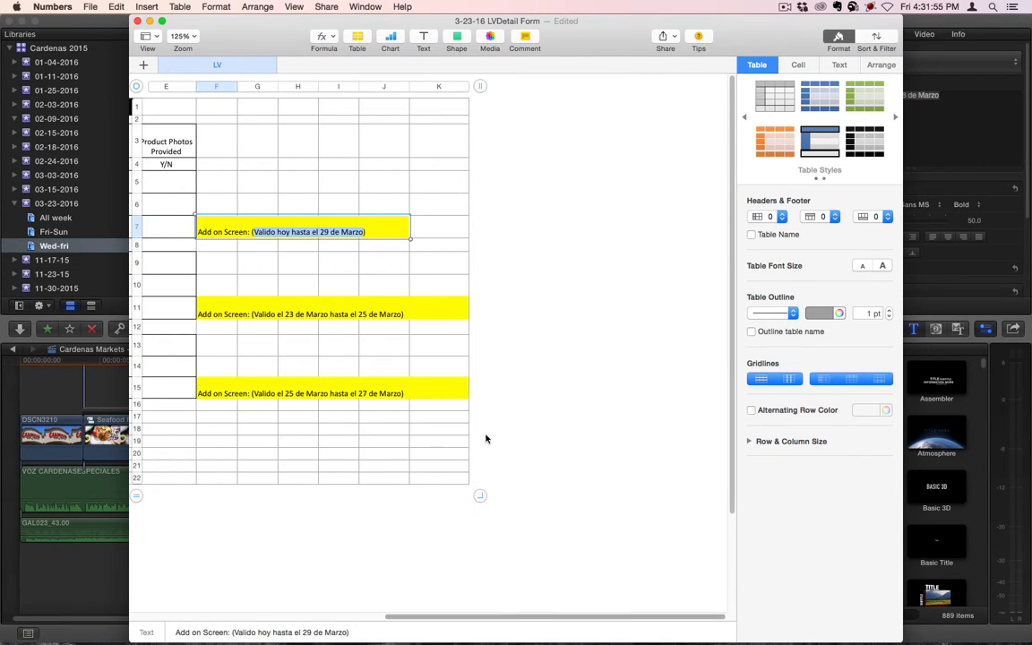
click(219, 314)
triple_click(261, 316)
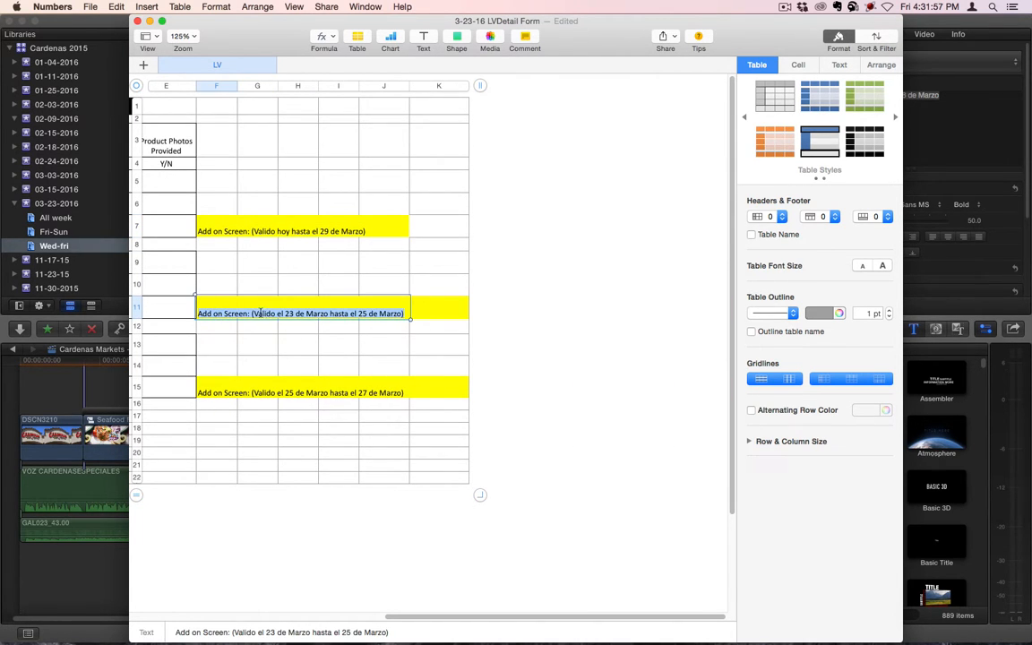
drag(253, 313, 405, 313)
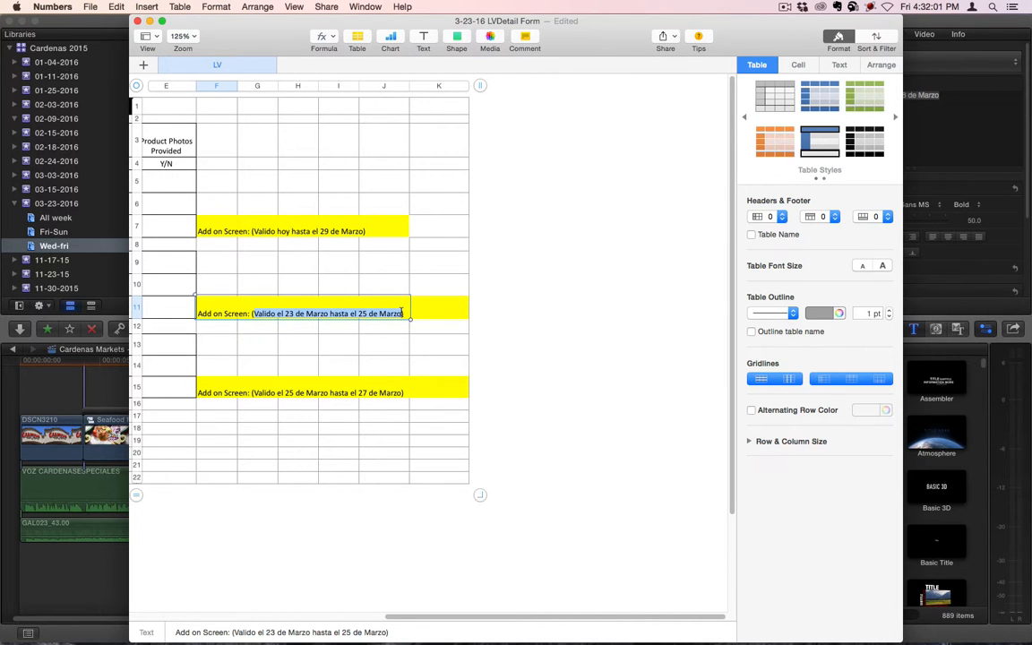
Back in Final Cut Pro, replace the logo title's lower validity text with "Valido el 23 de Marzo hasta el 25 de Marzo"
key(super+Tab)
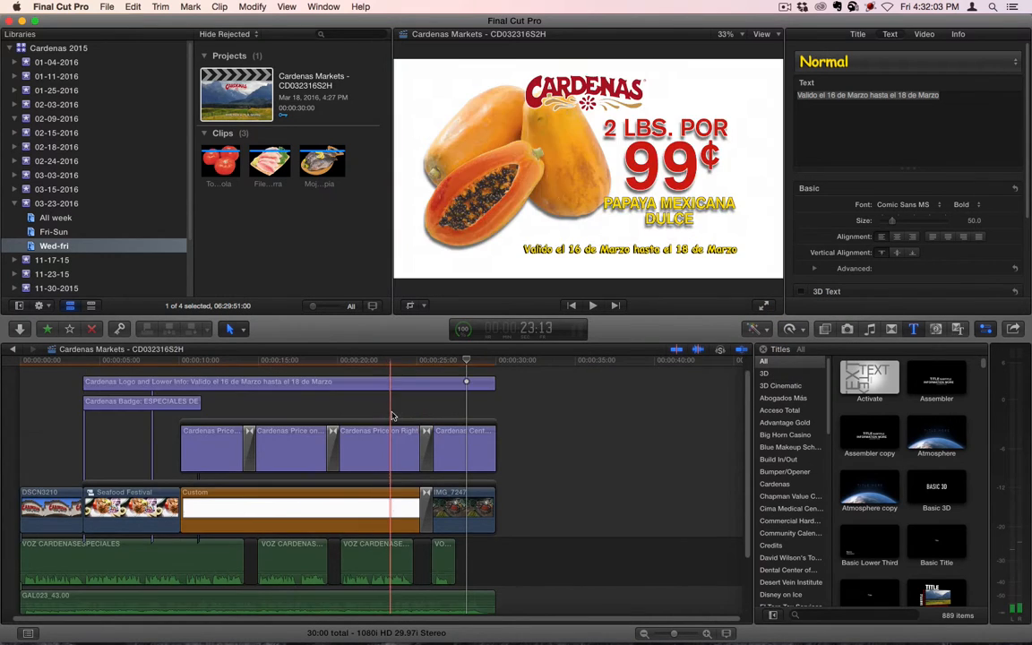
click(446, 398)
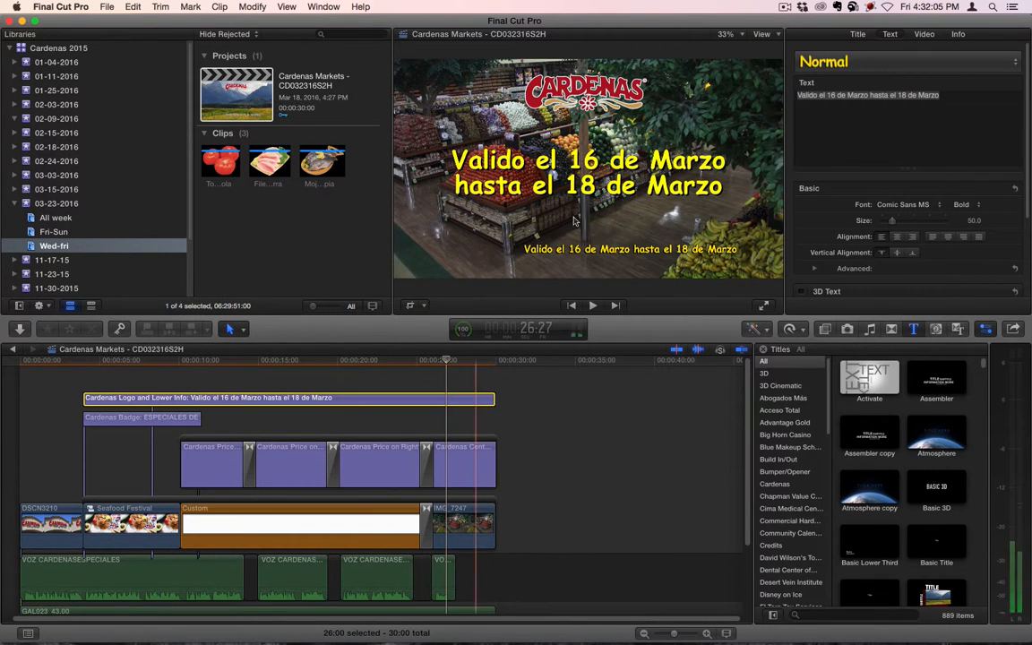
double_click(606, 255)
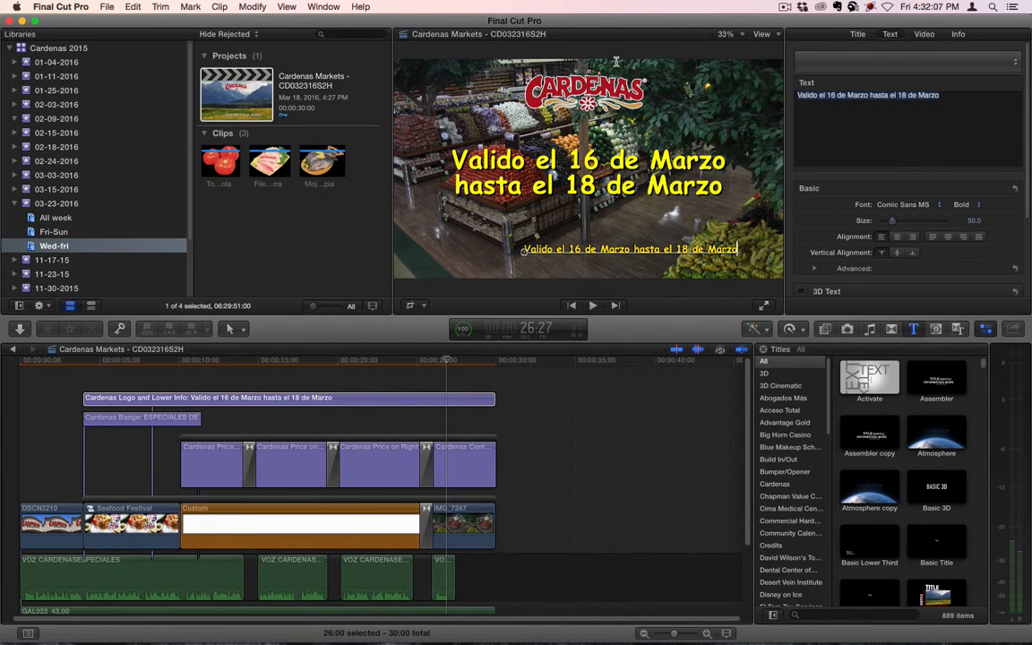
key(super+a)
key(super+v)
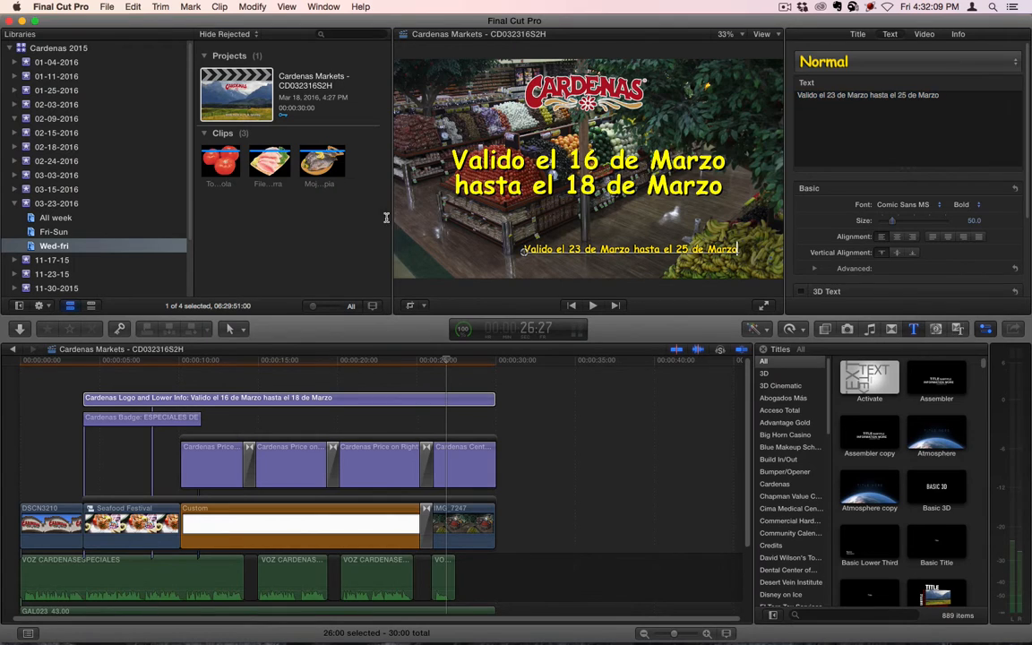
Replace the closing centered title's text with "Valido el 23 de Marzo hasta el 25 de Marzo", broken into two lines before "hasta"
click(457, 468)
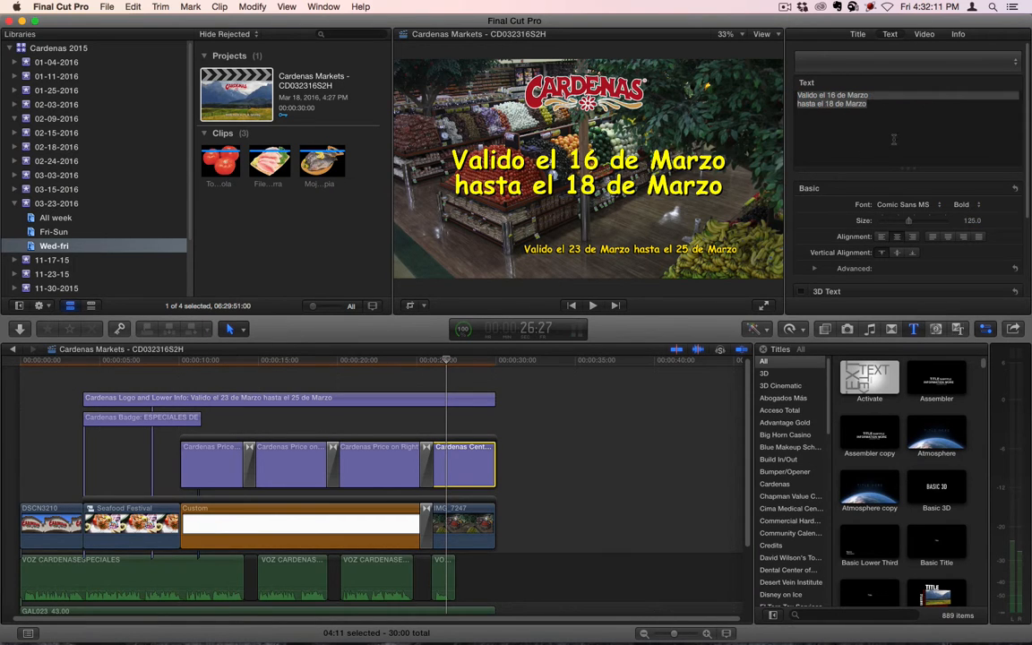
key(super+v)
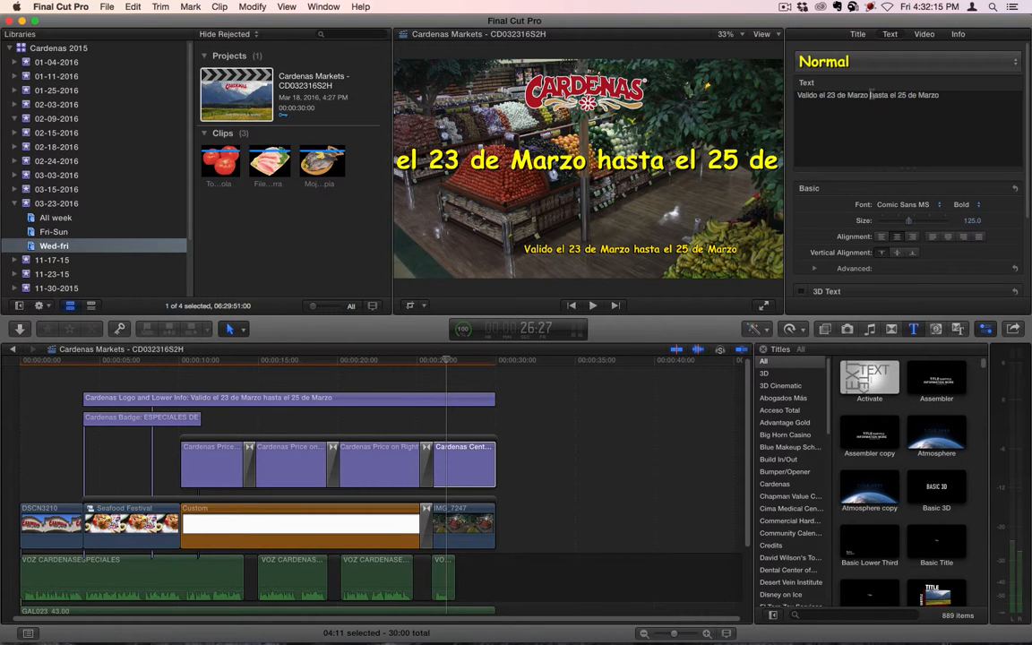
key(Return)
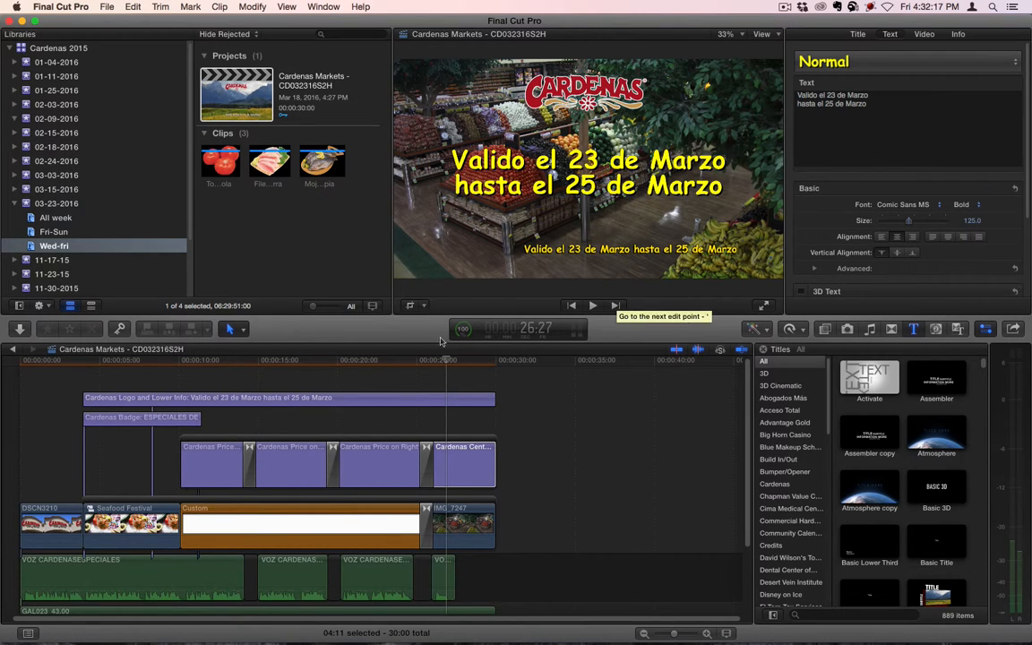
Switch to the Numbers price list and copy the product text "Mojarra Entera Limpia, en caja de 10LBS"
click(377, 361)
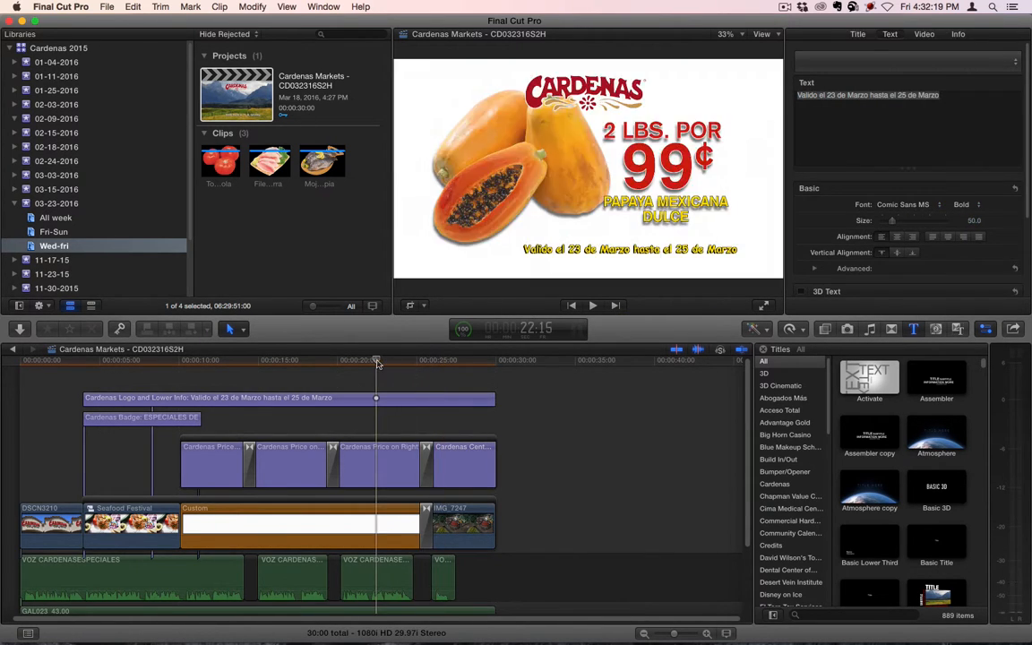
key(super+Tab)
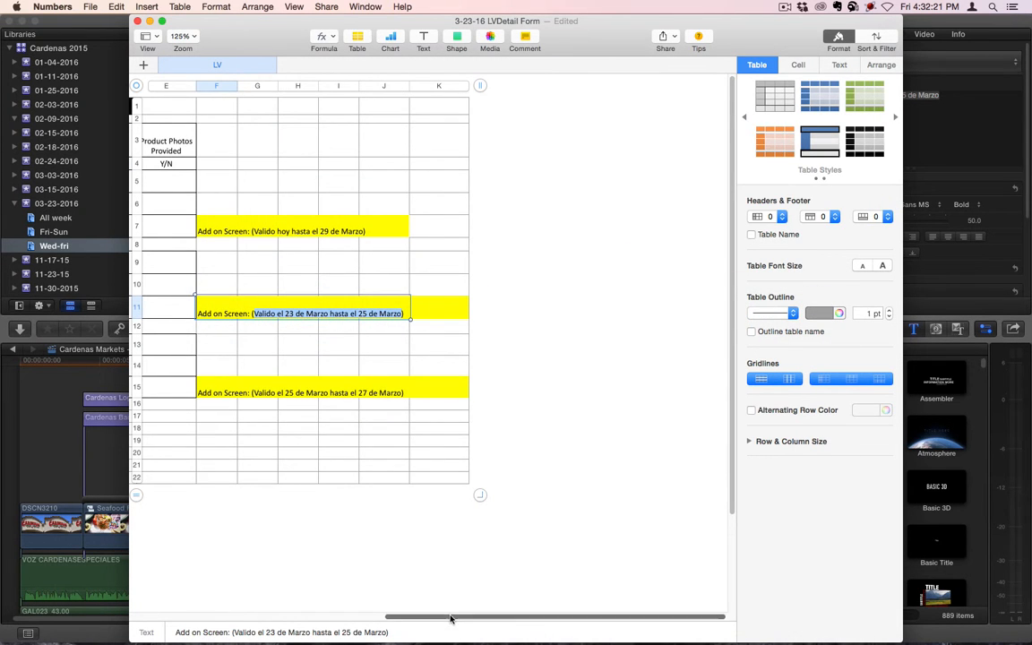
scroll(451, 613, left, 10)
click(299, 267)
triple_click(298, 267)
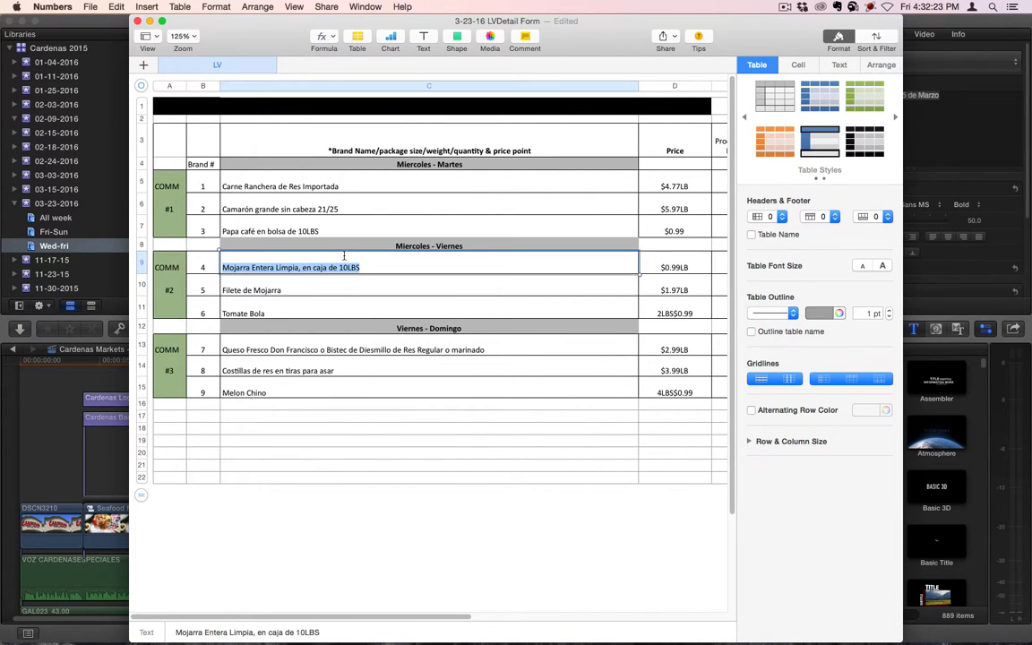
key(super+c)
Back in Final Cut Pro, replace the first price title's product text with "Mojarra Entera Limpia, en caja de 10LBS", broken into two lines before "en"
key(super+Tab)
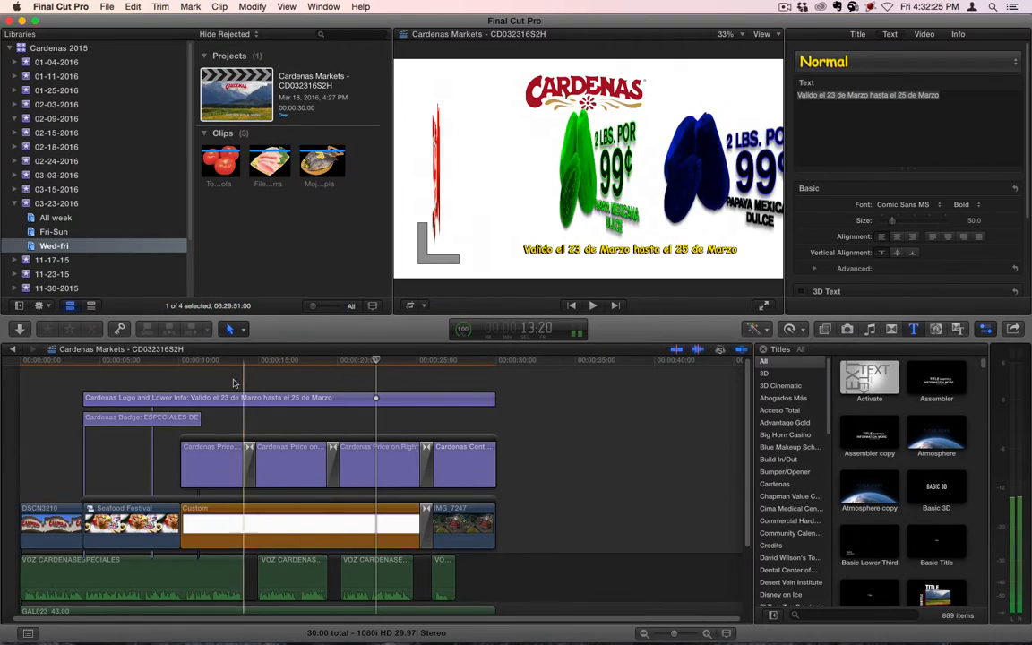
click(212, 466)
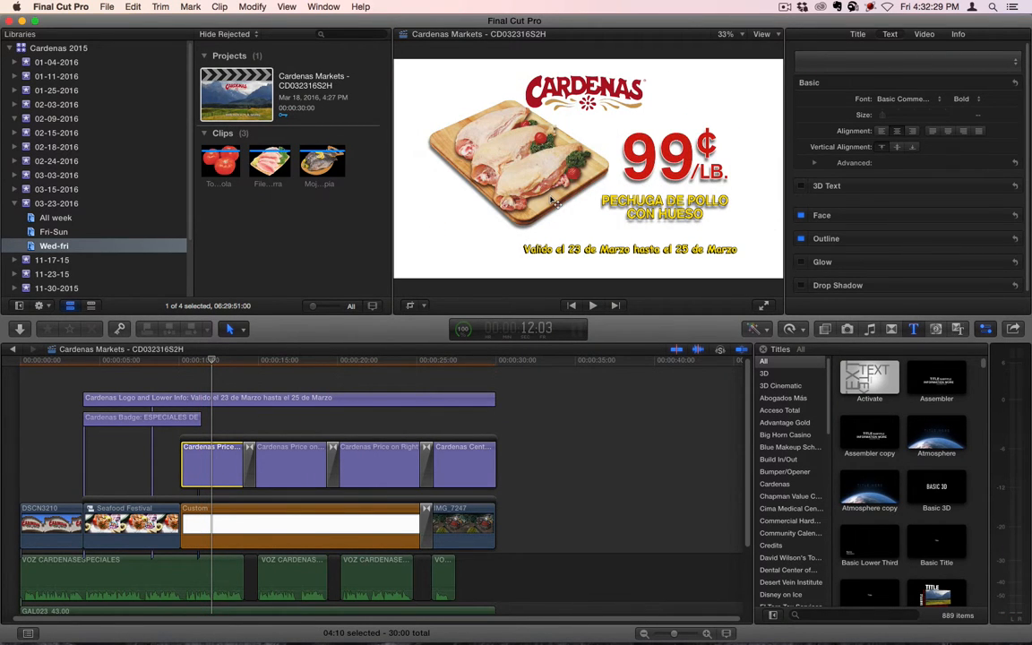
click(289, 363)
key(super+Tab)
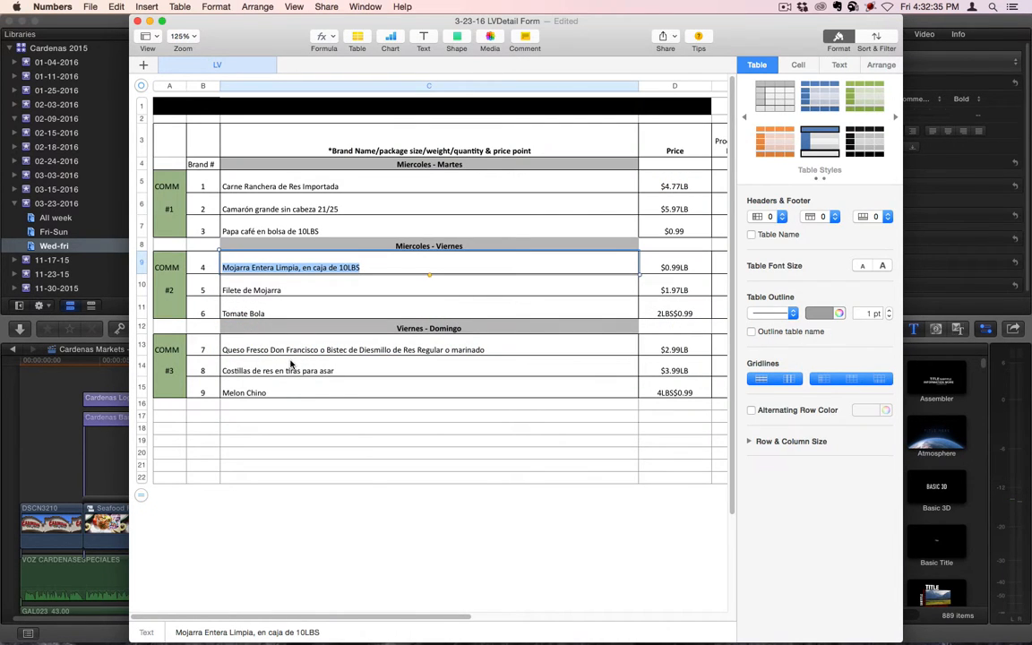
key(super+Tab)
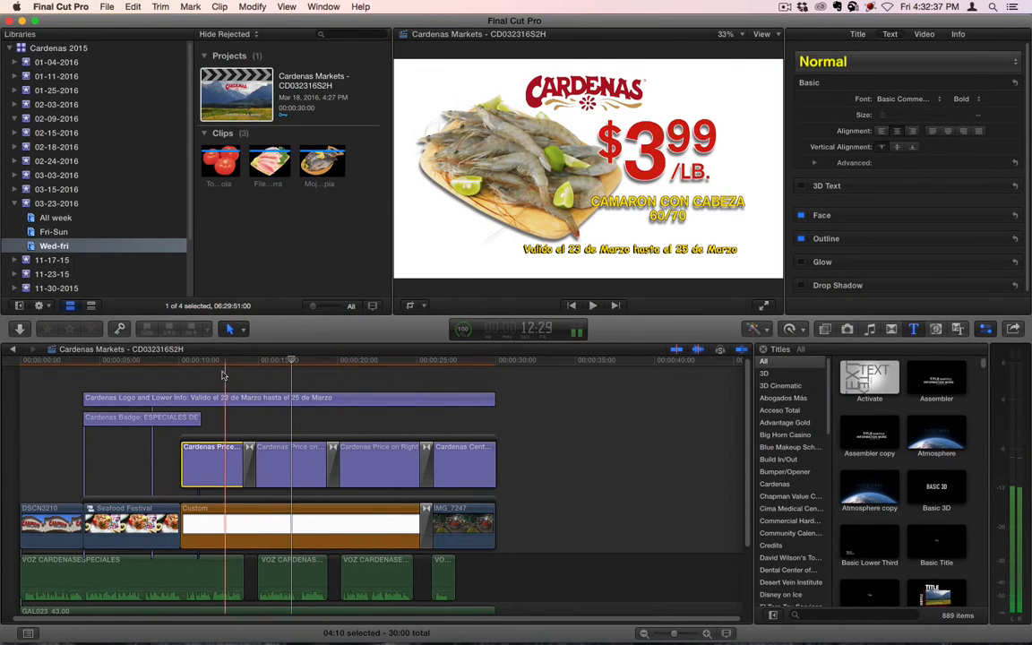
click(218, 372)
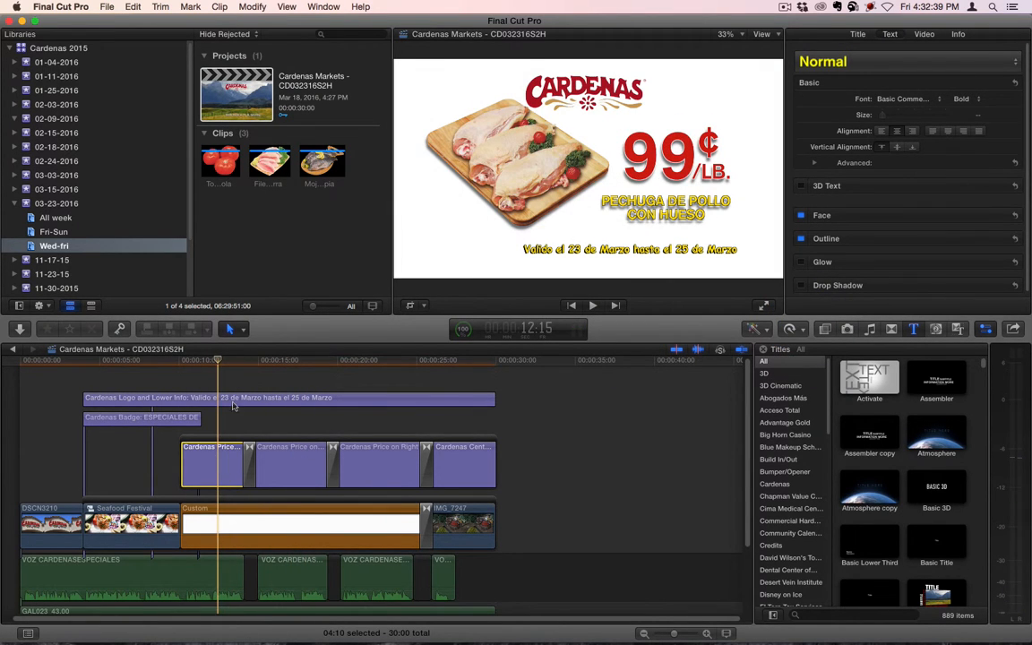
click(679, 211)
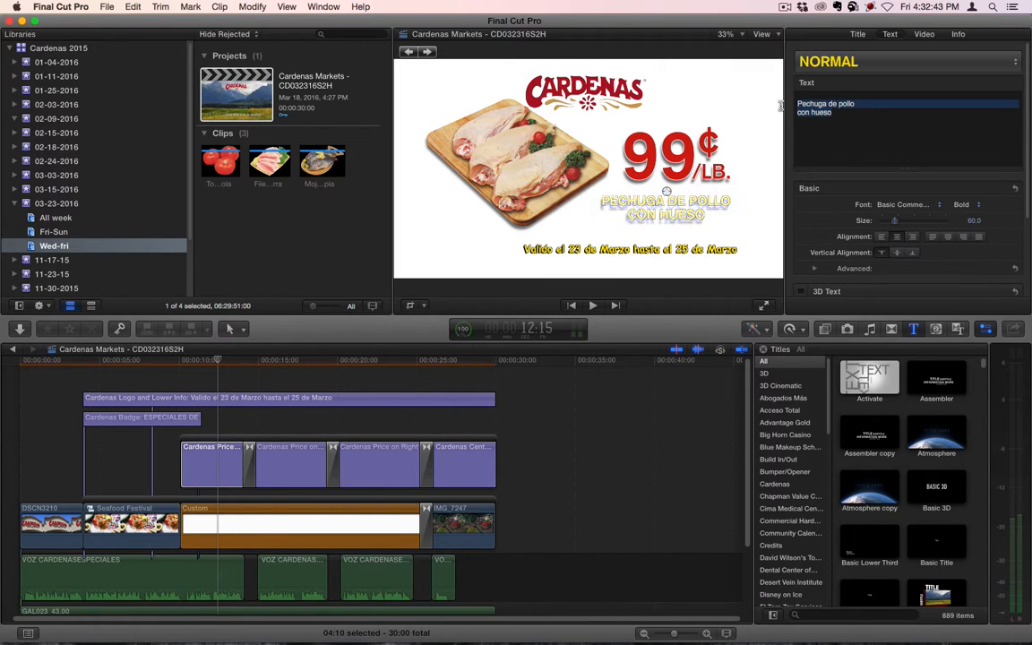
key(super+a)
key(super+v)
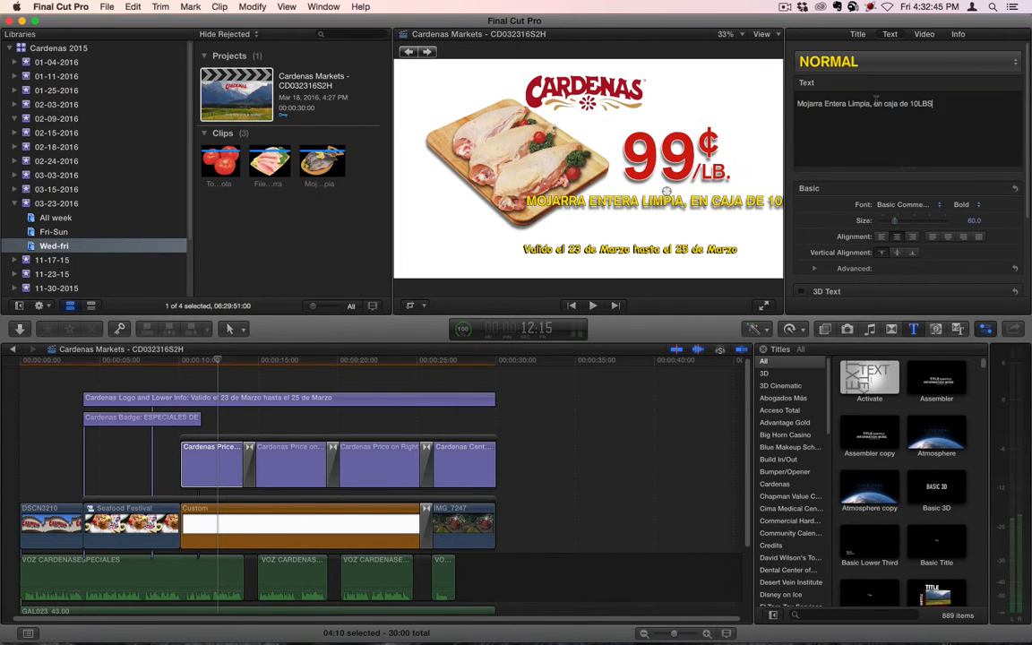
key(Return)
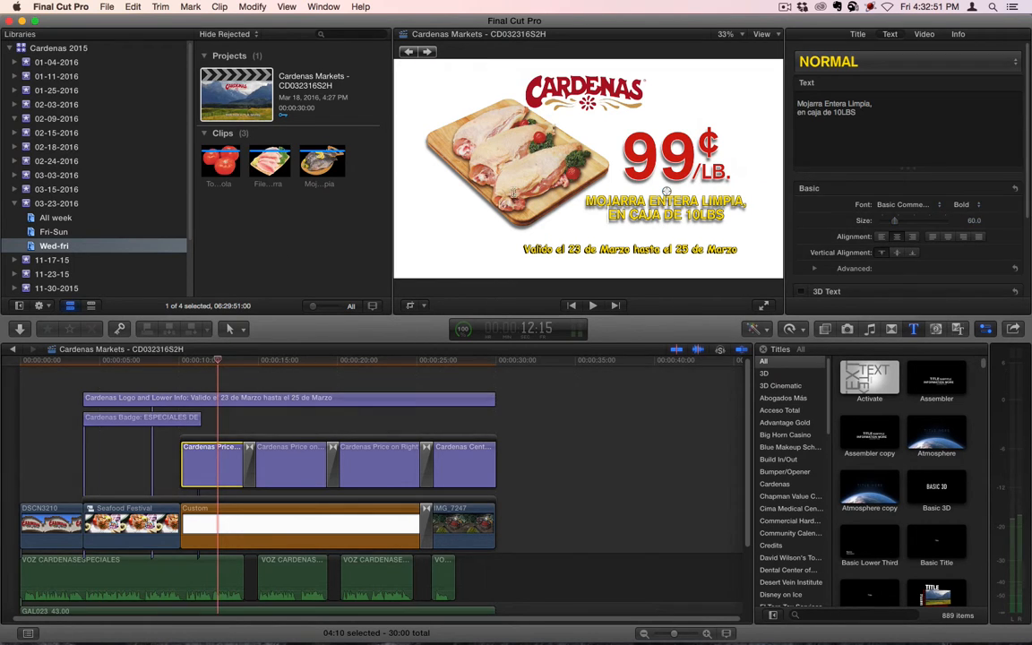
Replace the first price title's product image with the Mojarra entera limpia clip
click(857, 34)
click(893, 100)
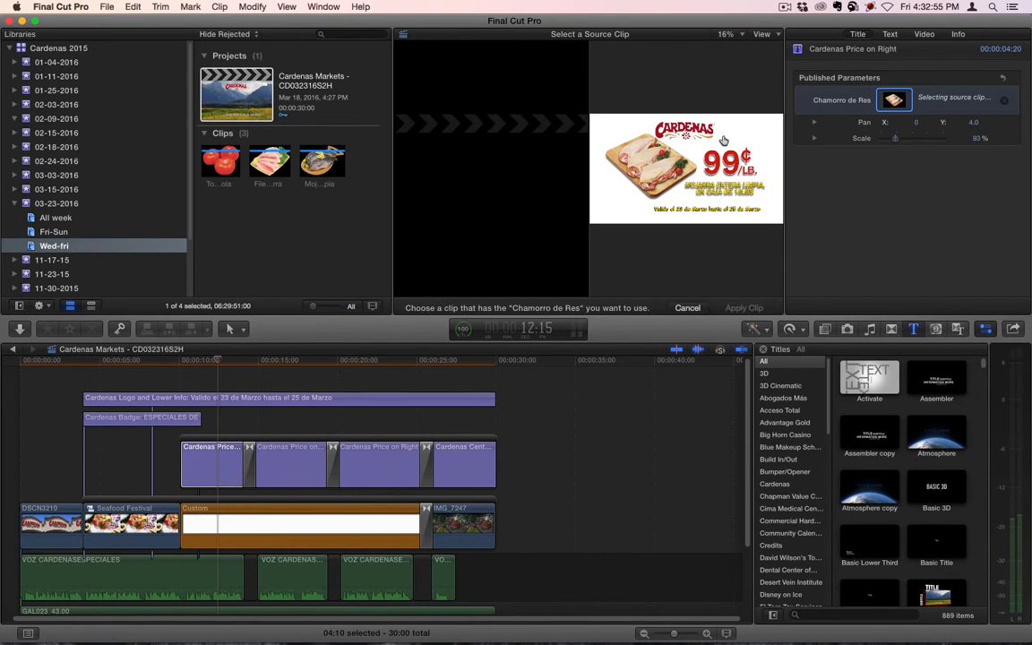
click(336, 166)
click(687, 306)
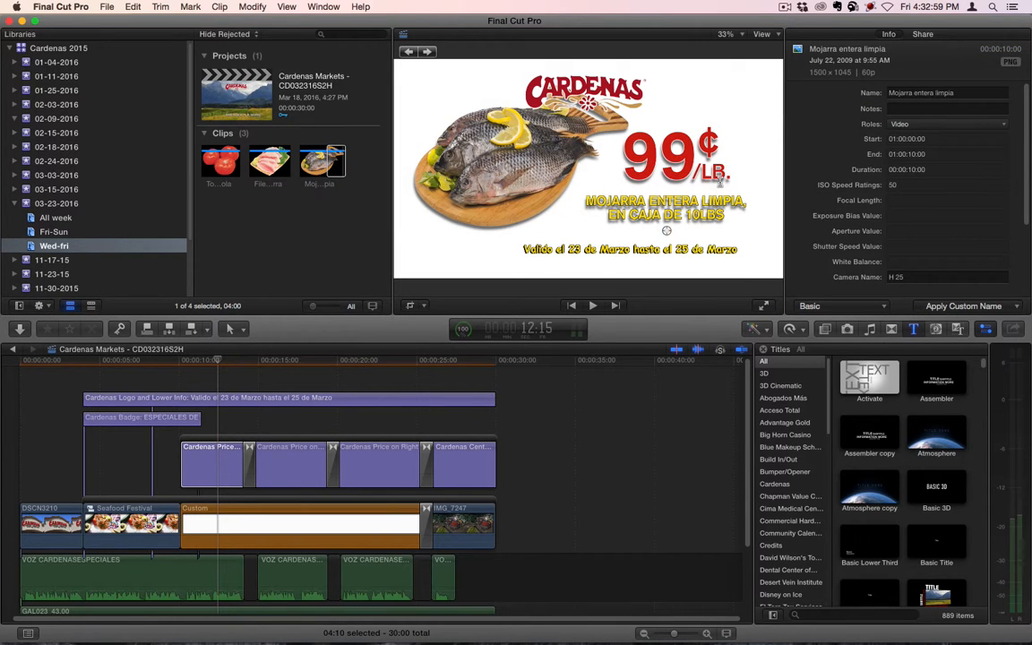
Set the first price title's image to 90% scale with a pan of X 4.4 and Y -0.2
click(212, 473)
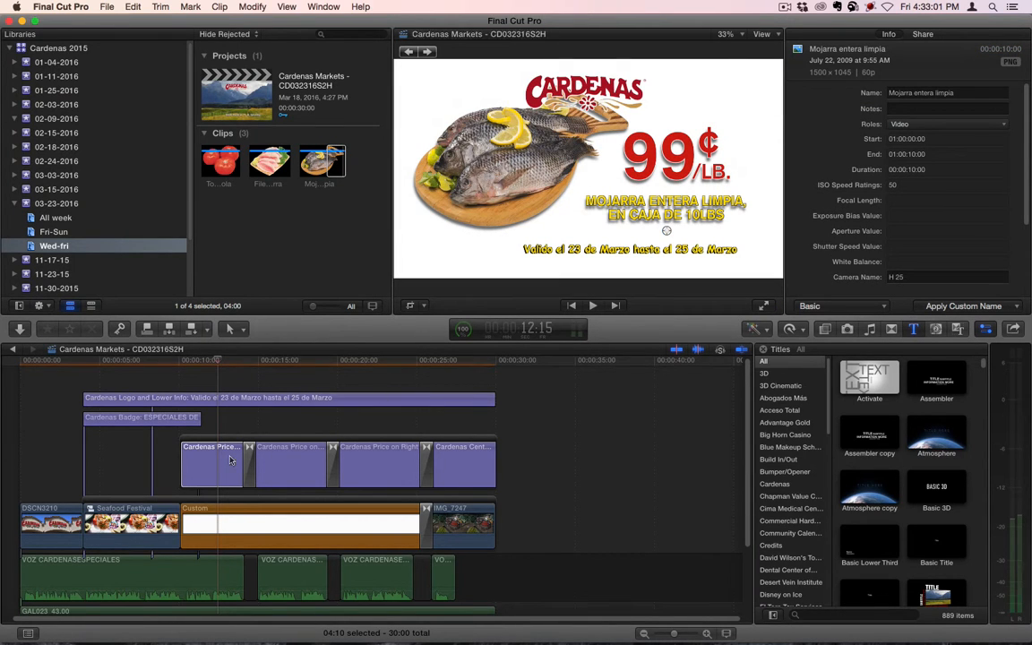
drag(918, 125, 933, 125)
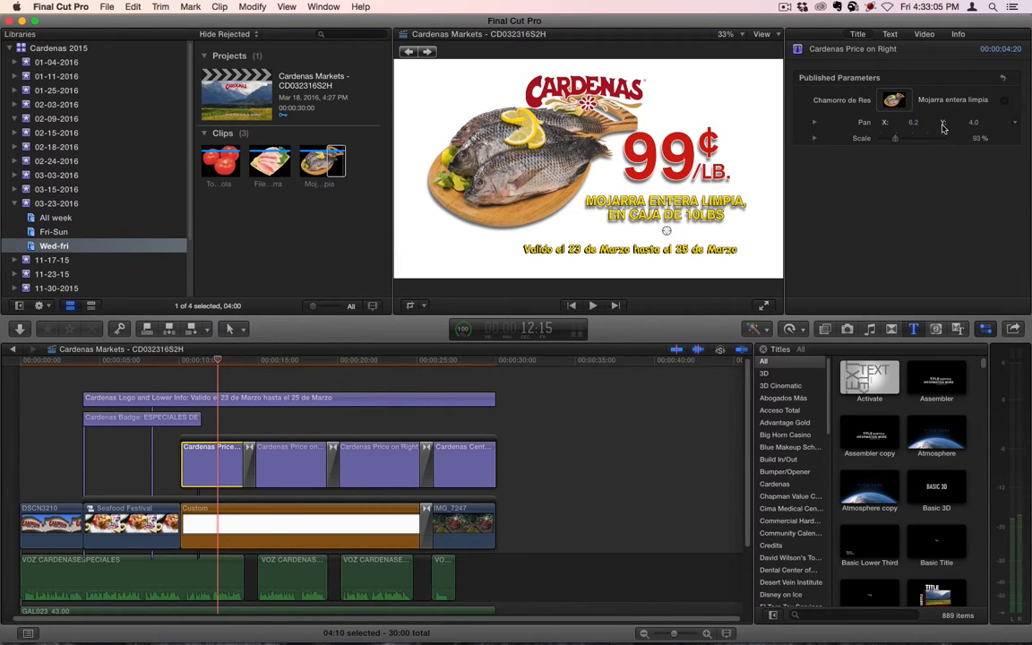
click(977, 140)
text(90)
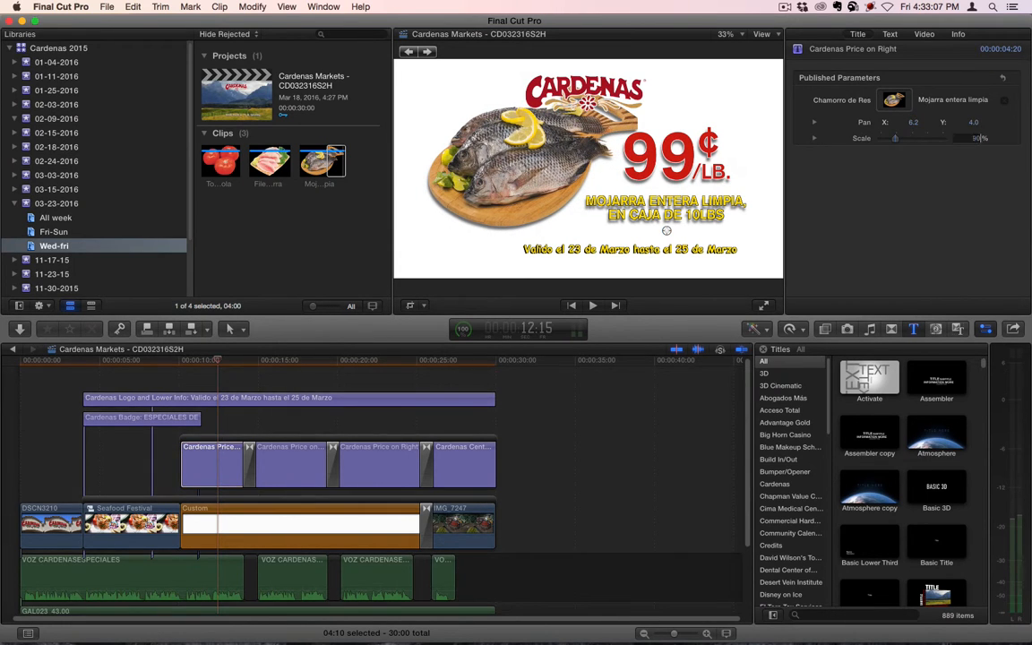
key(Return)
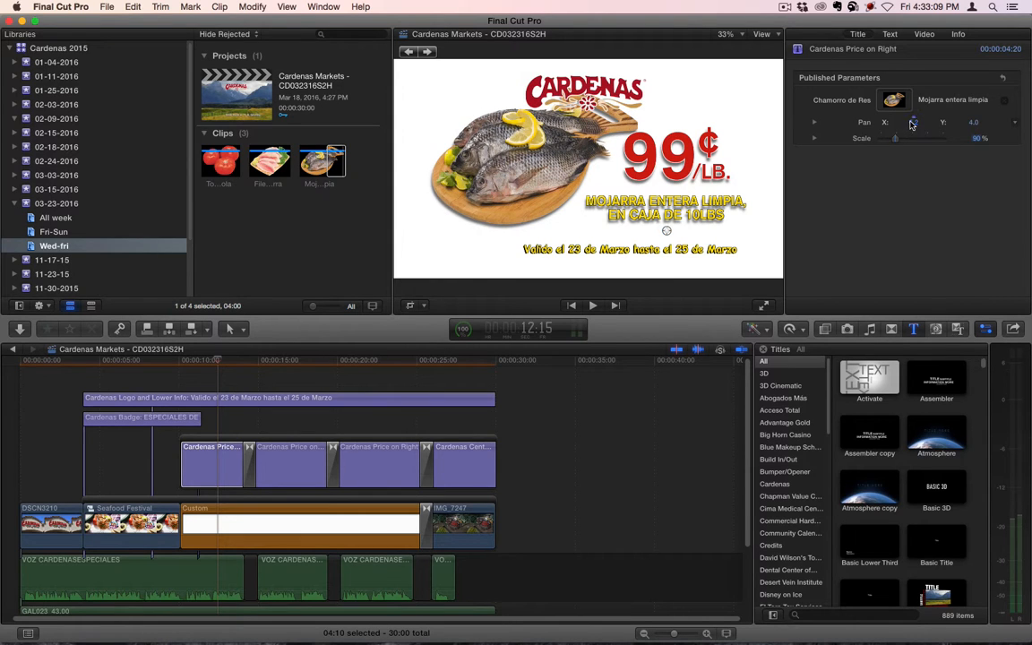
drag(912, 124, 902, 125)
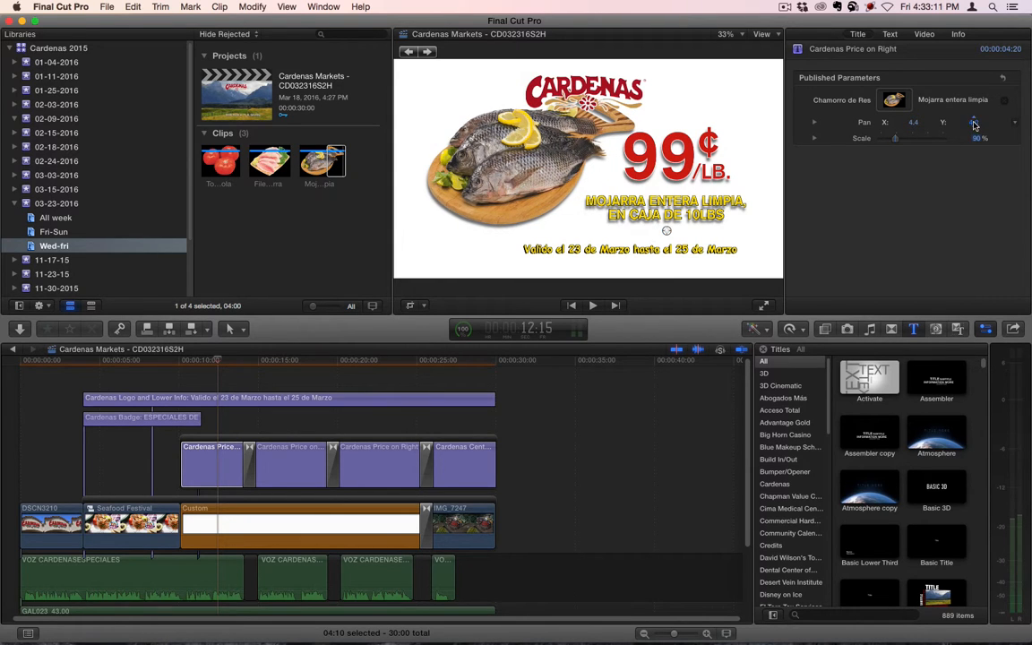
drag(974, 125, 969, 126)
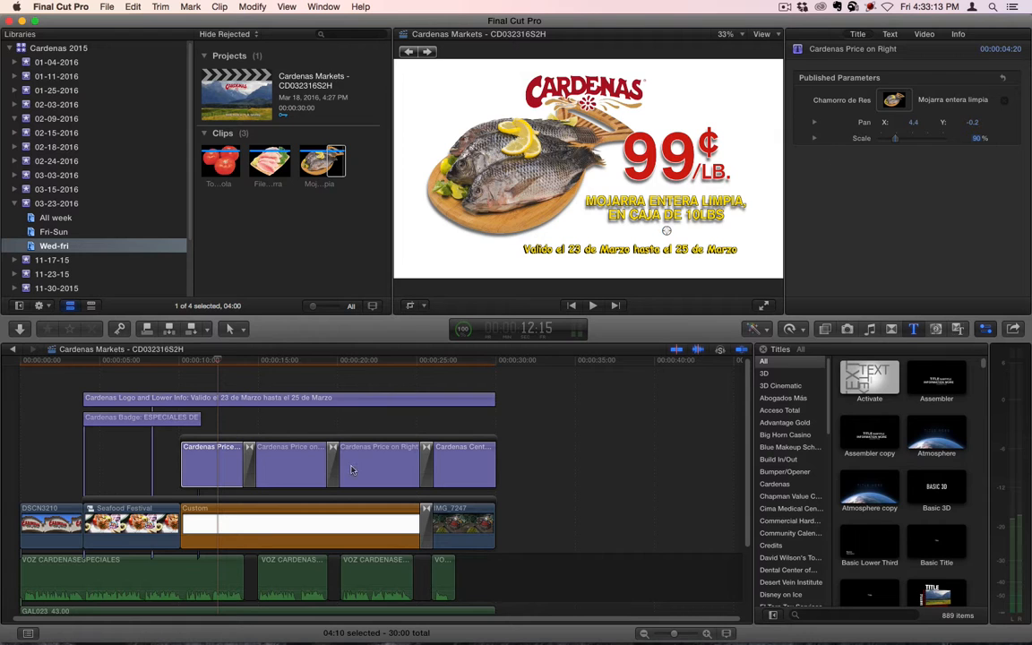
Select the second price title, then switch to the Numbers price list and copy "Filete de Mojarra"
click(282, 419)
click(292, 361)
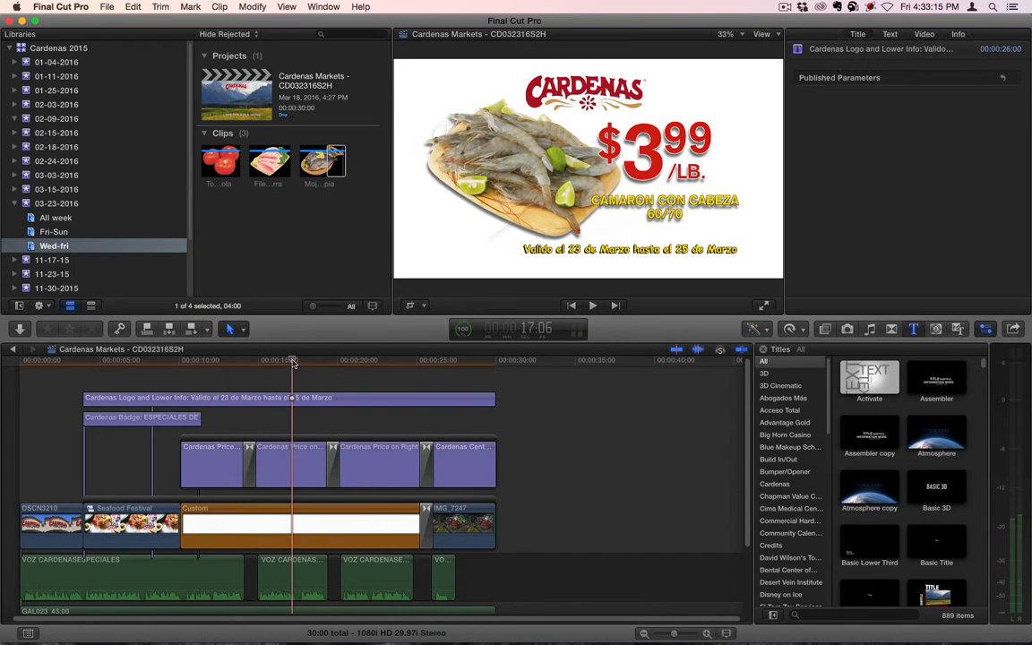
click(289, 450)
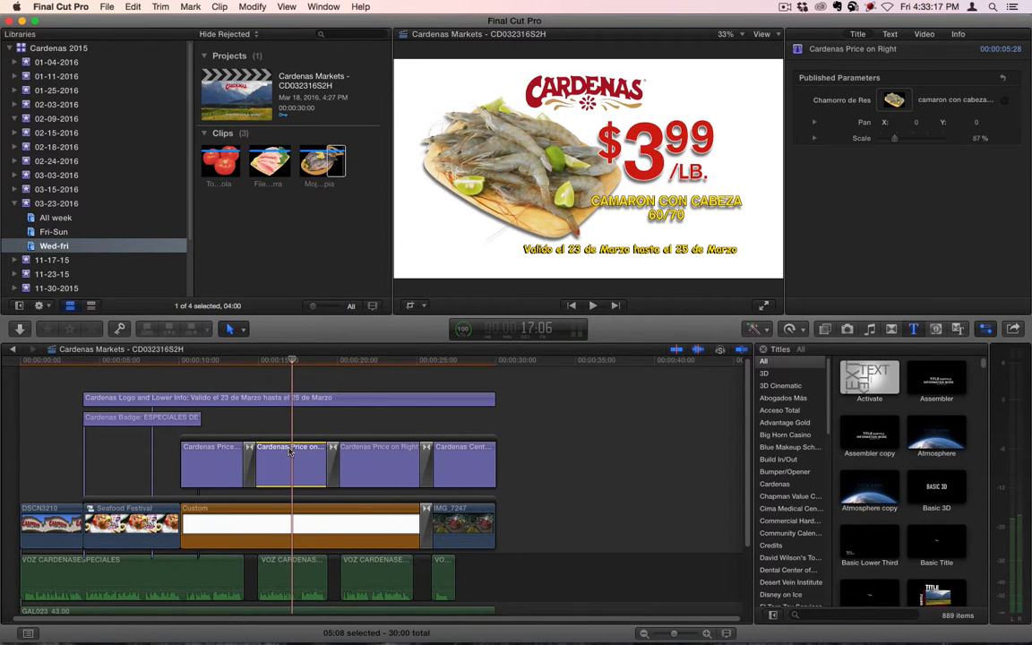
key(super+Tab)
click(248, 290)
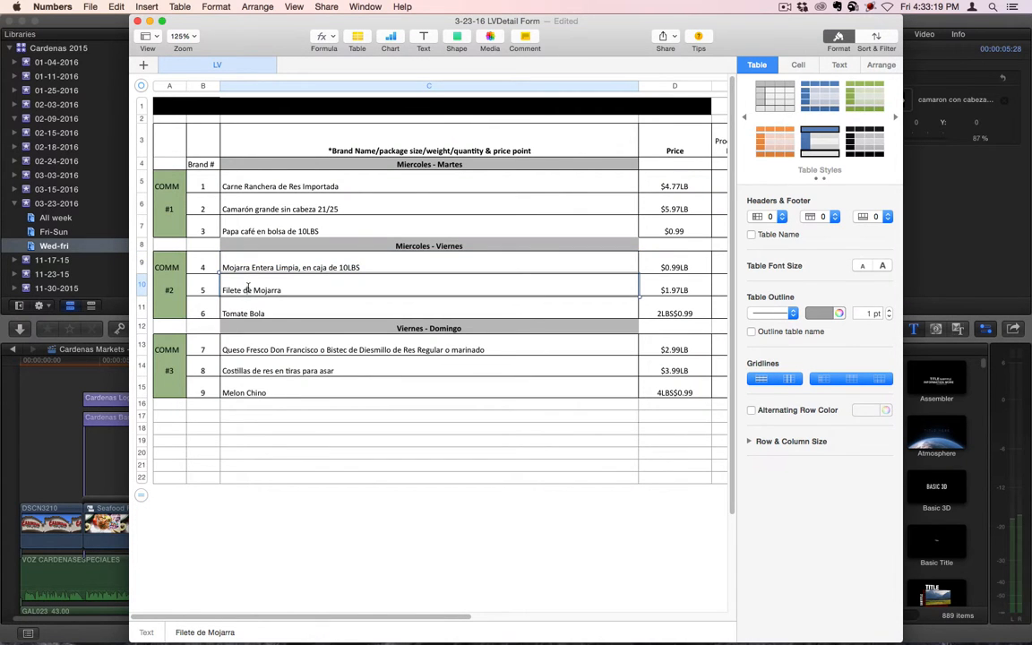
click(249, 290)
key(super+c)
Back in Final Cut Pro, set the second price title's price to $1.97
key(super+Tab)
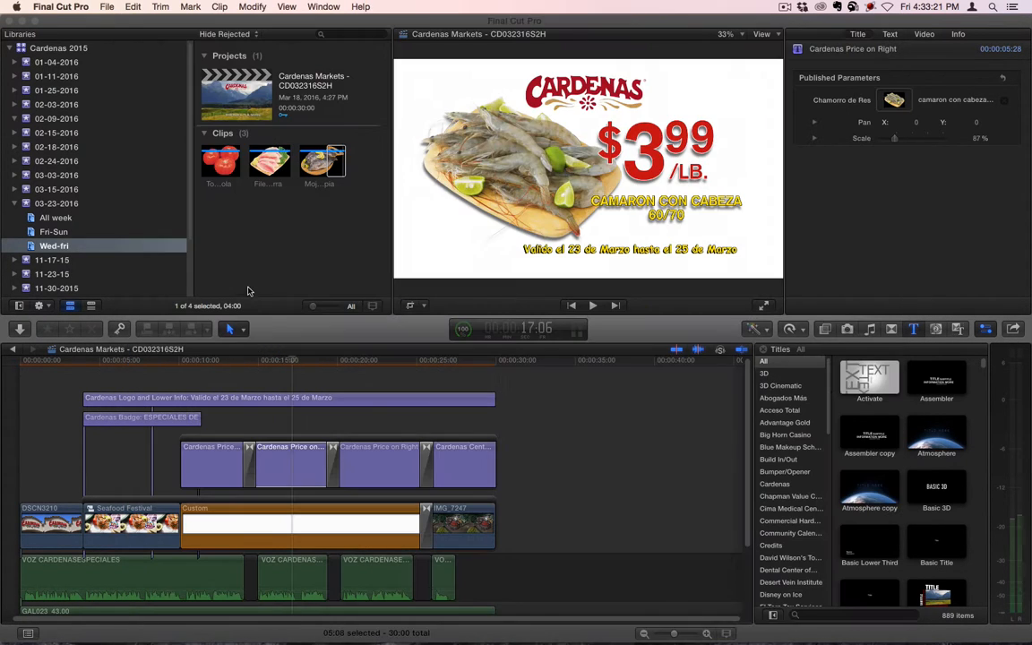
double_click(645, 161)
text(1)
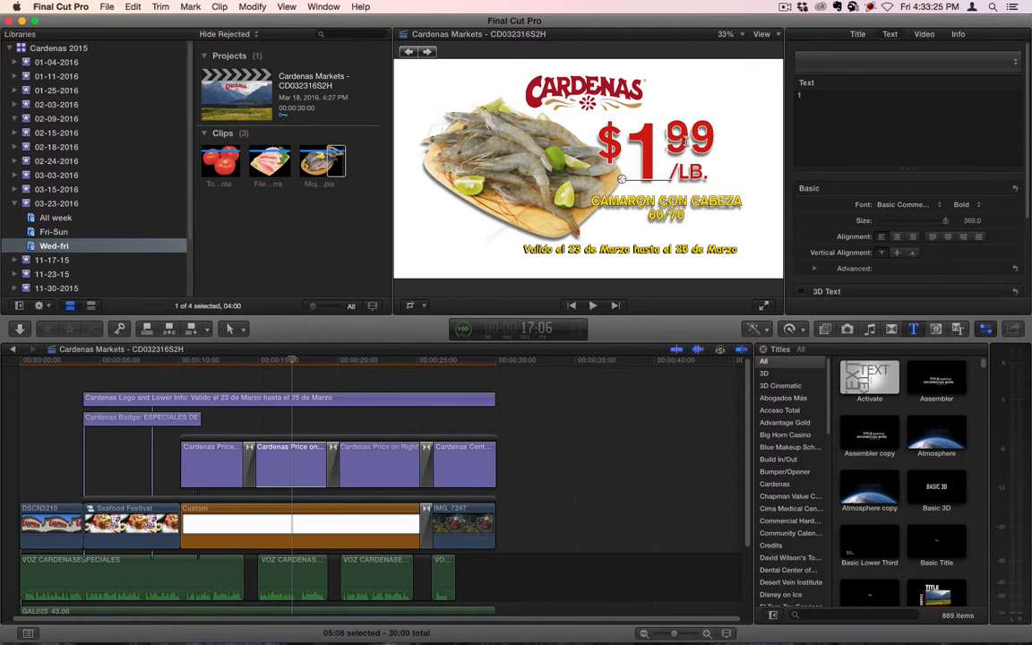
double_click(685, 139)
text(97)
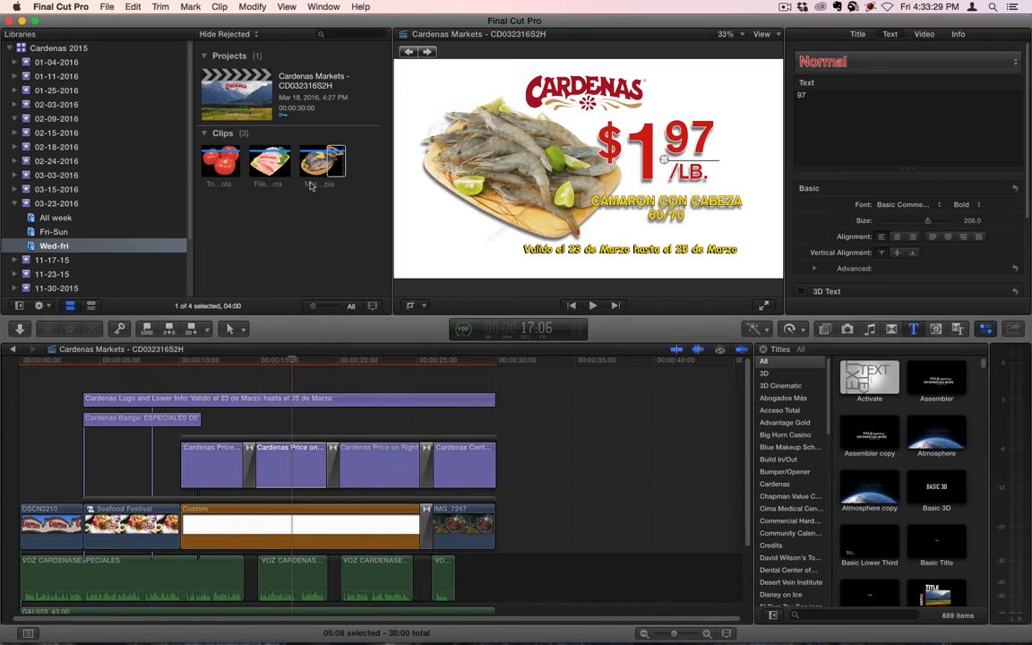
Replace the second price title's product image with the Filete de Mojarra clip
click(857, 34)
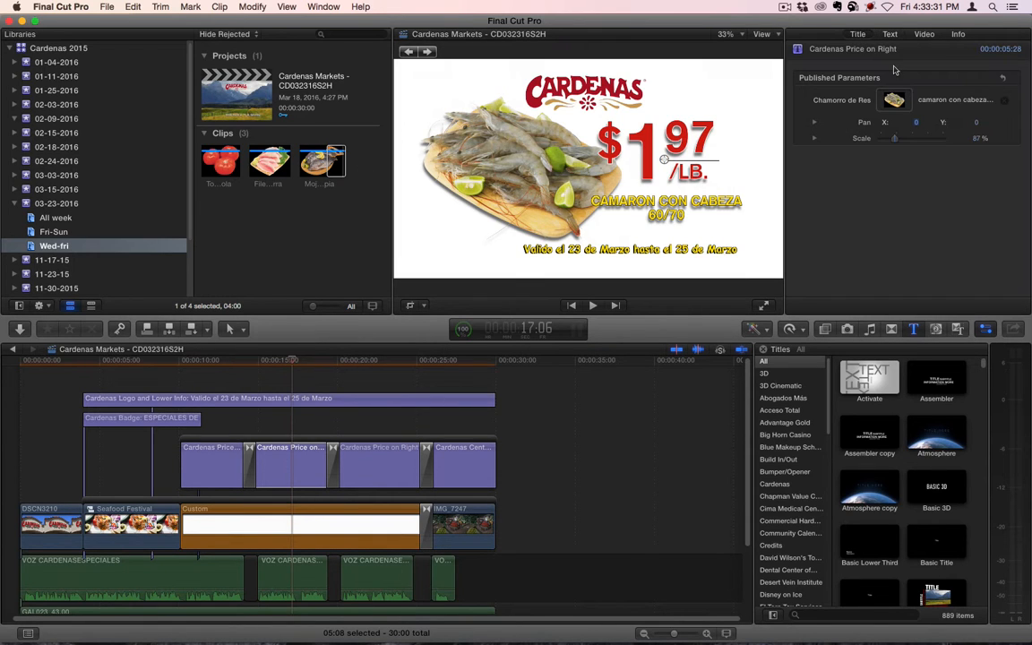
click(893, 100)
click(260, 157)
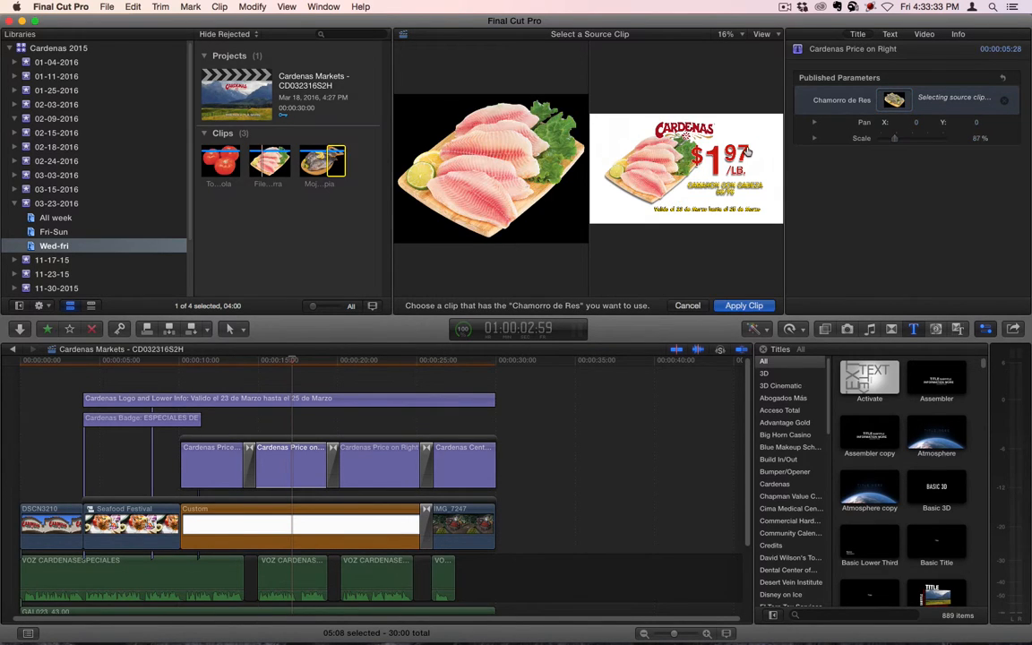
click(745, 305)
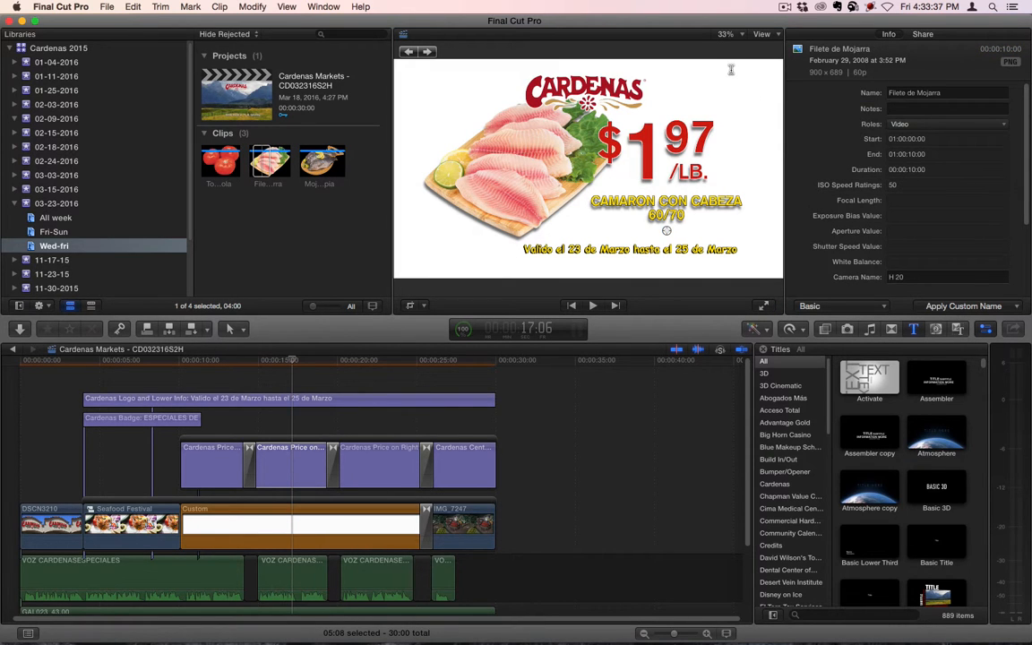
Replace the second price title's product text with "Filete de Mojarra"
key(super+Tab)
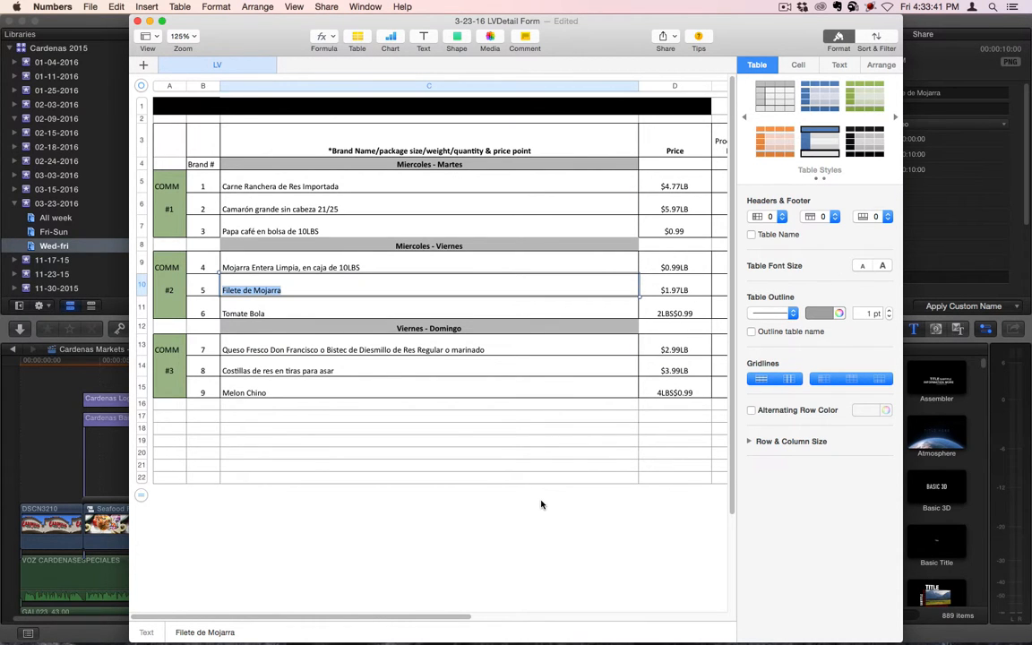
key(super+Tab)
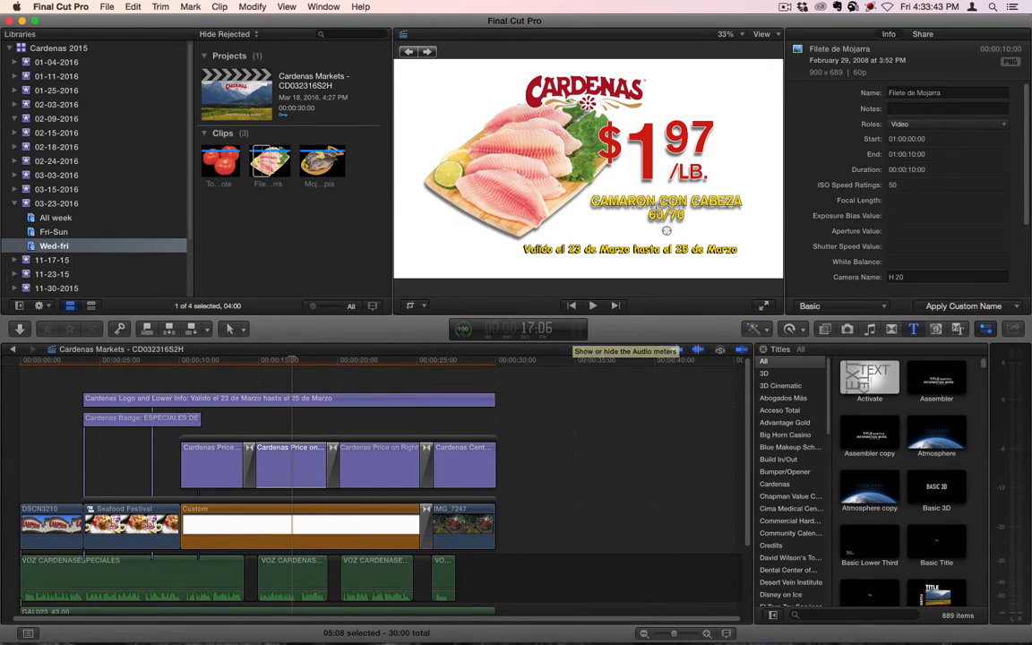
click(658, 204)
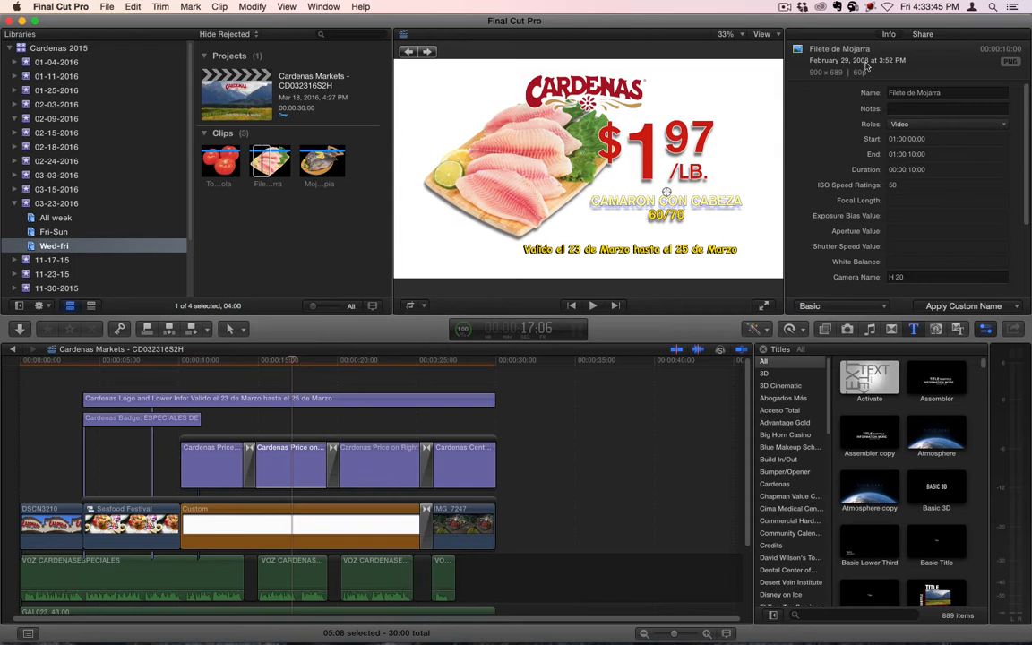
click(285, 458)
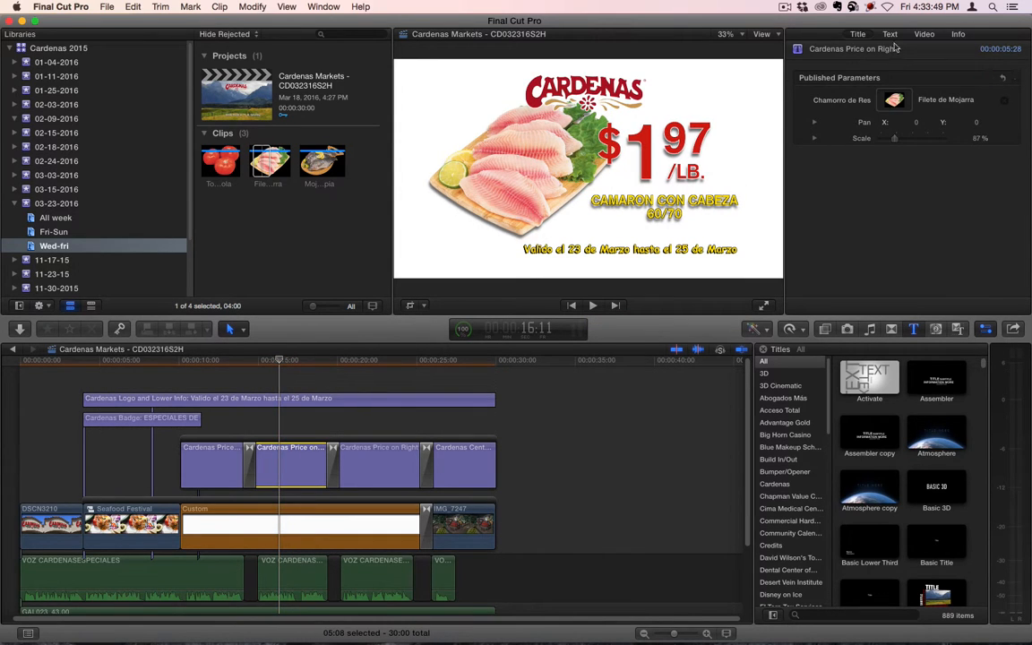
click(890, 35)
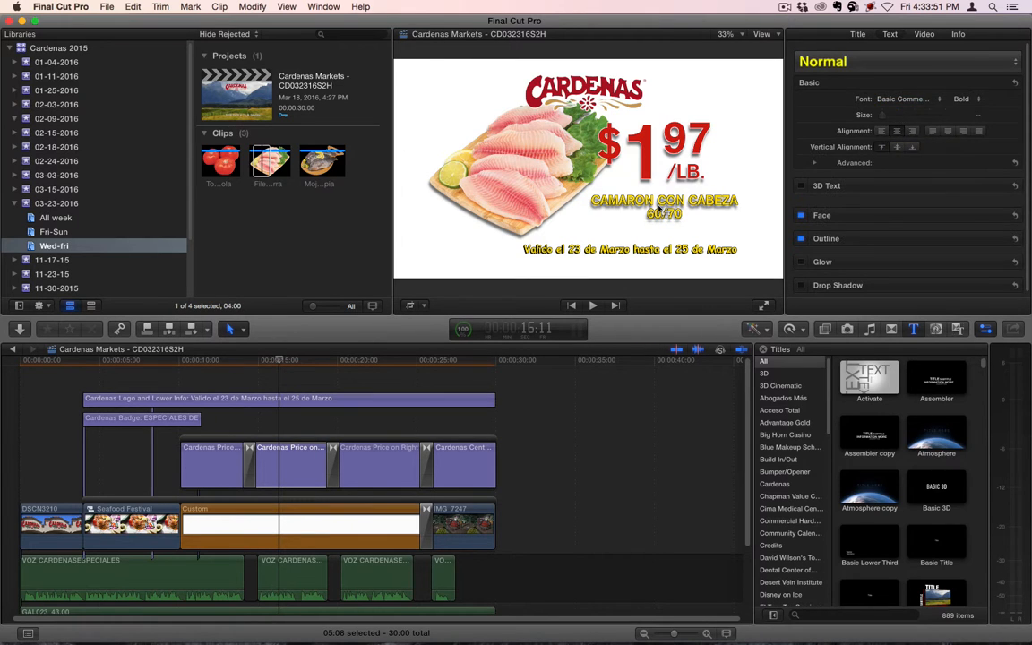
double_click(660, 208)
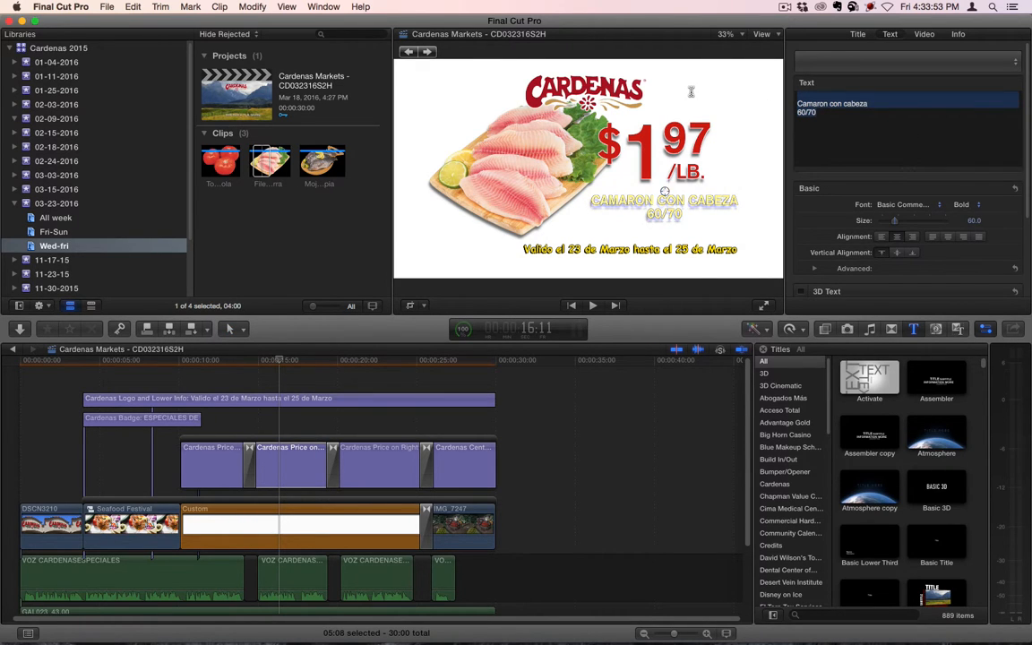
key(super+v)
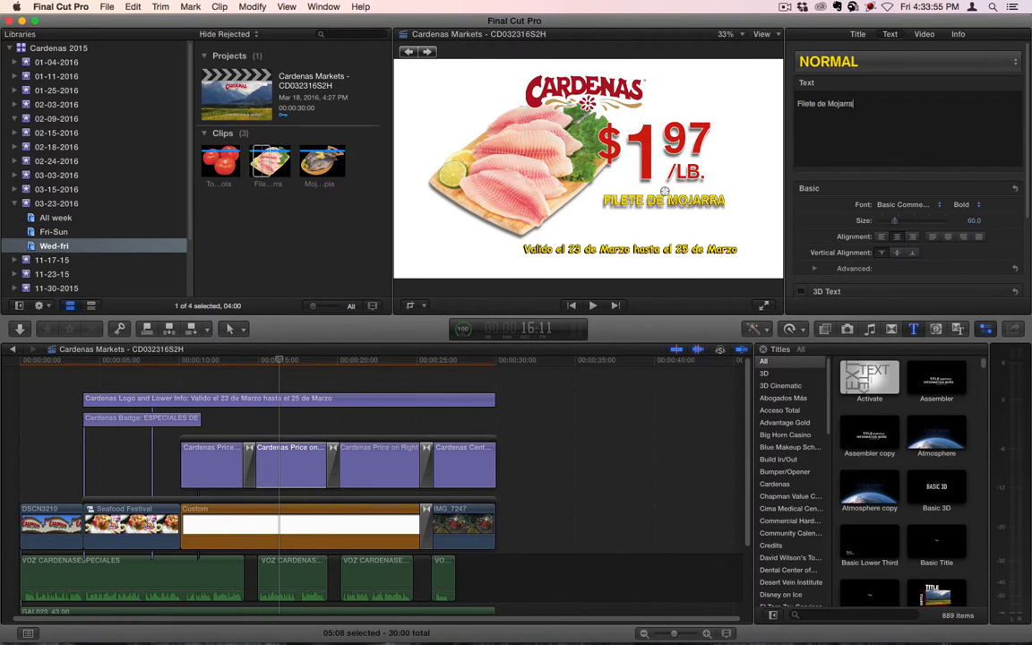
Switch to the Numbers price list and copy the product name "Tomate Bola"
key(super+Tab)
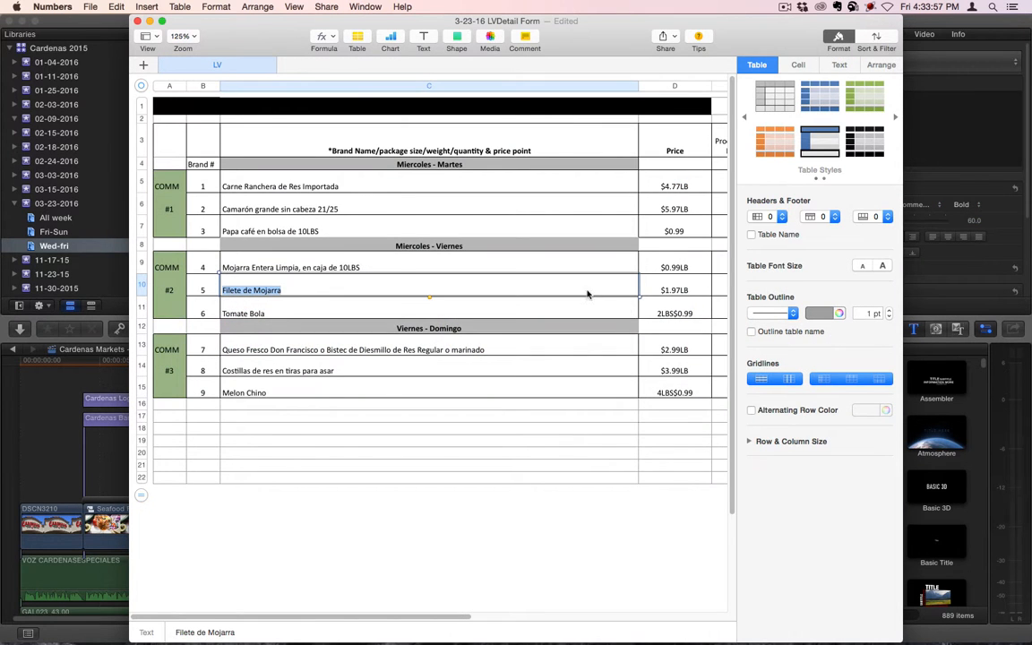
click(256, 315)
double_click(256, 315)
key(super+c)
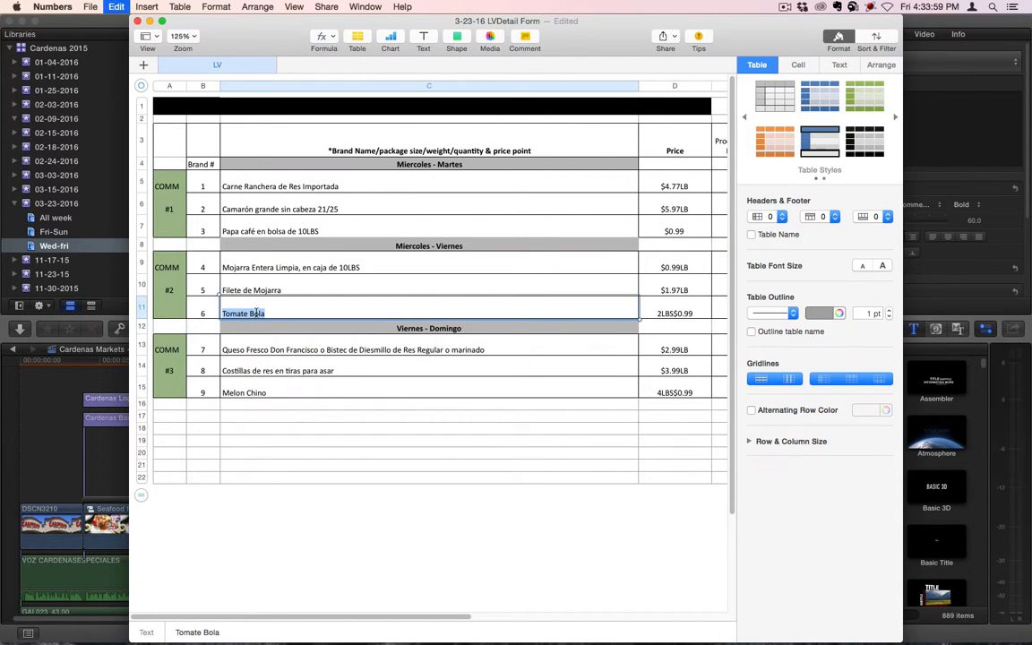
Back in Final Cut Pro, replace the third price title's product text with "Tomate Bola" and check its price against the Numbers list
key(super+Tab)
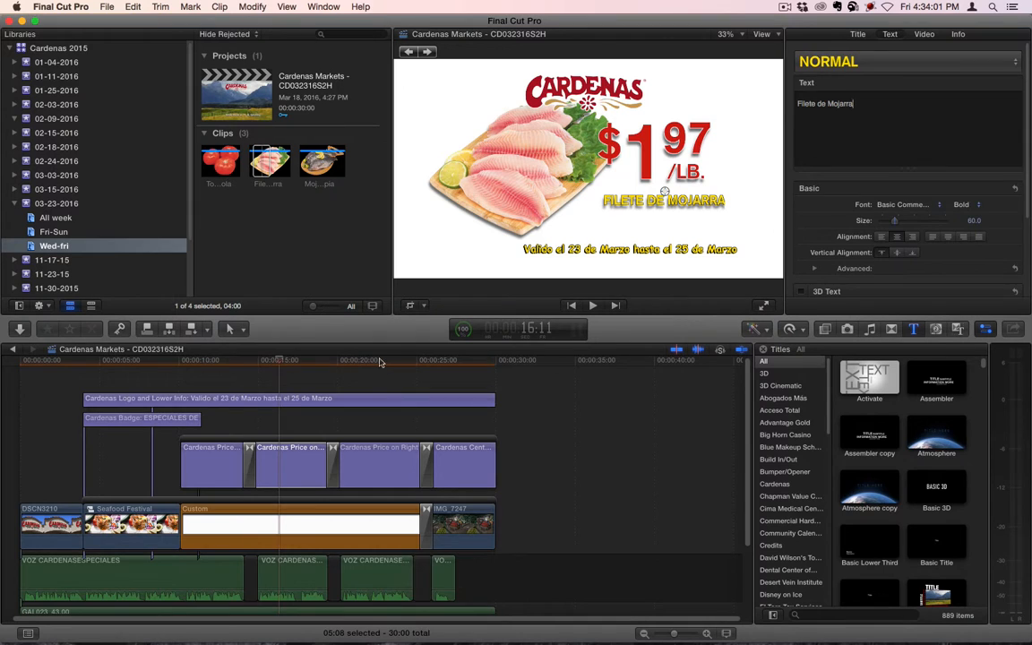
click(379, 362)
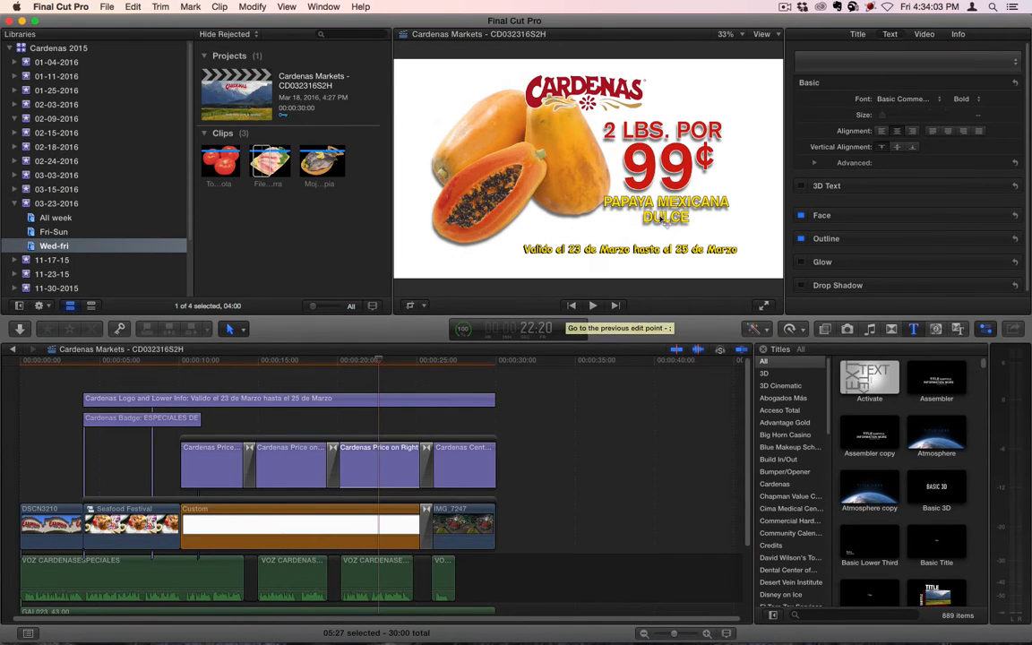
click(665, 220)
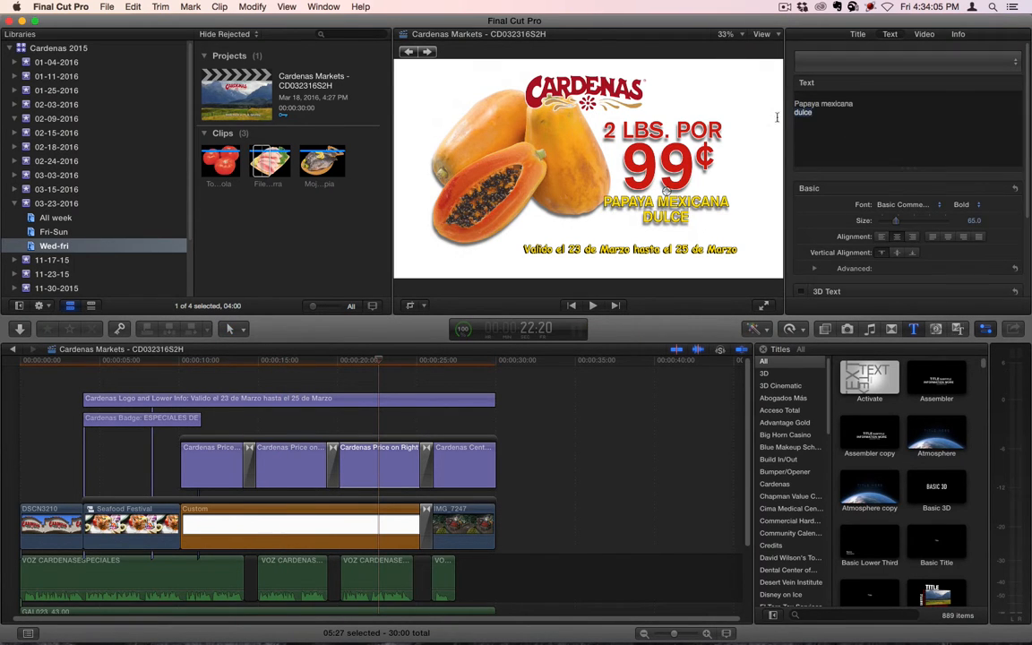
key(super+a)
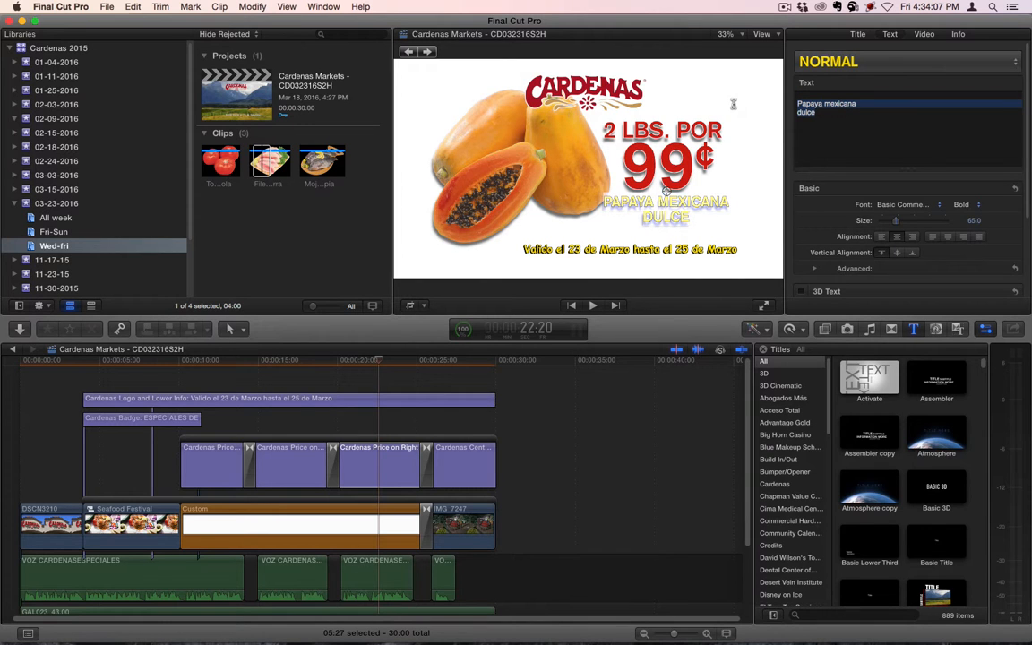
key(super+v)
key(super+Tab)
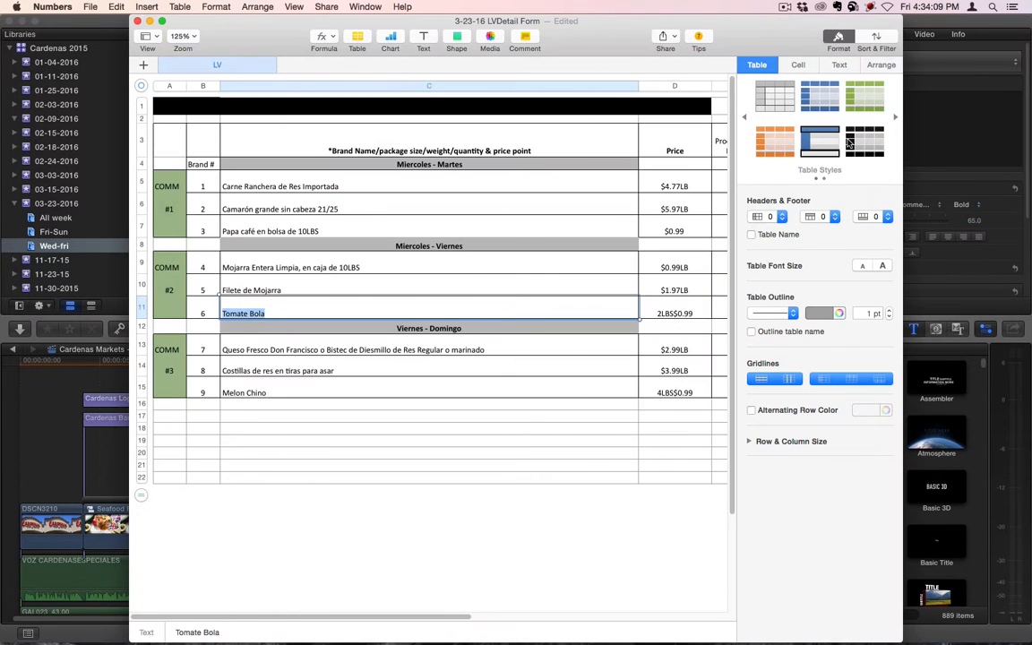
key(super+Tab)
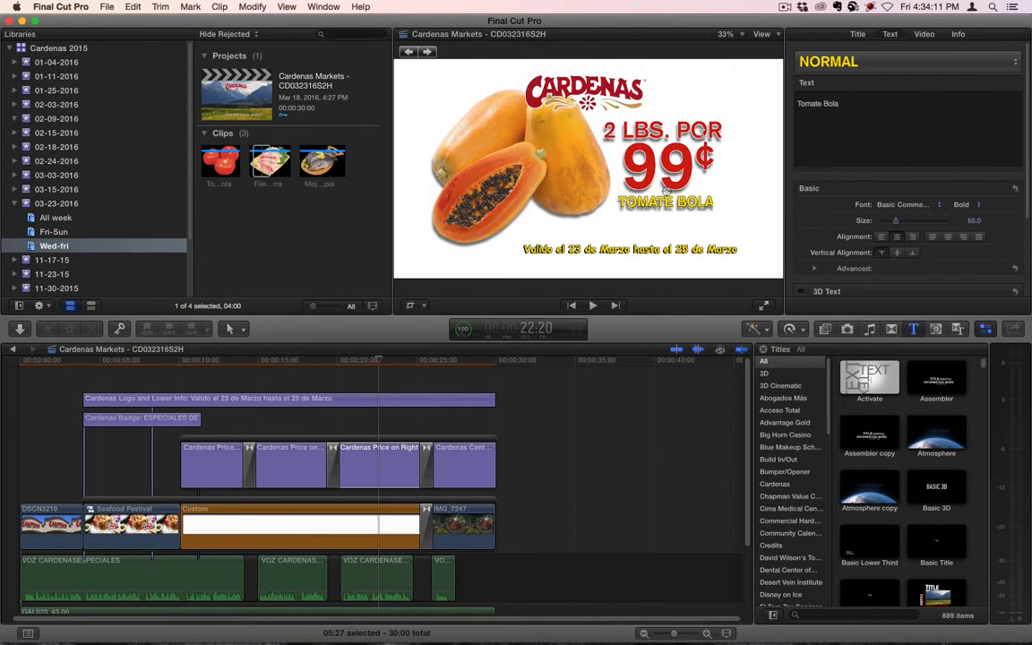
Replace the third price title's product image with the Tomate Bola clip
click(363, 462)
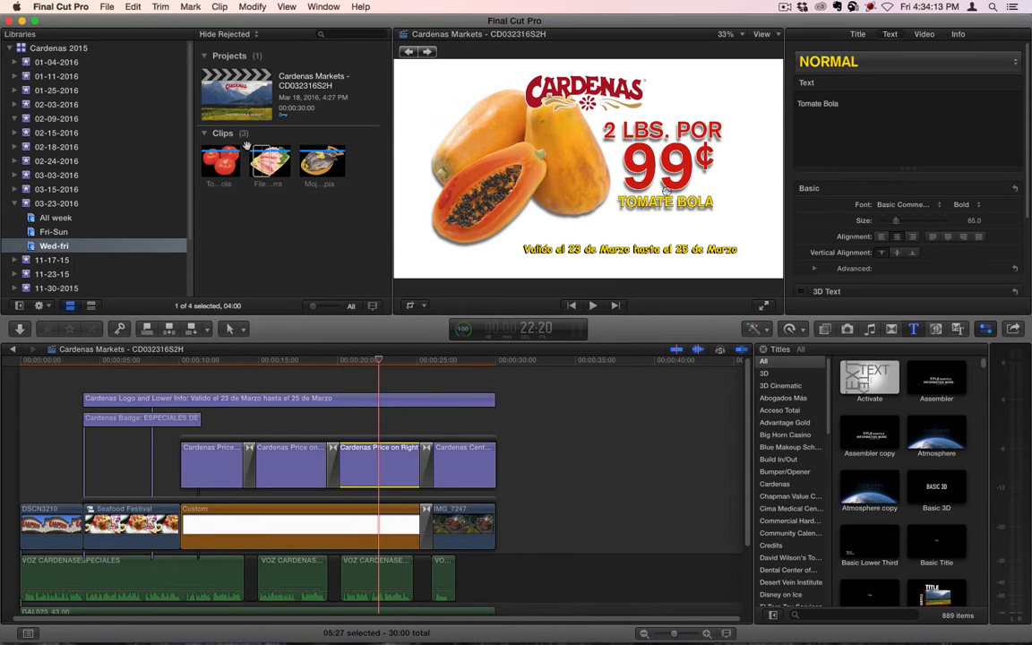
click(857, 34)
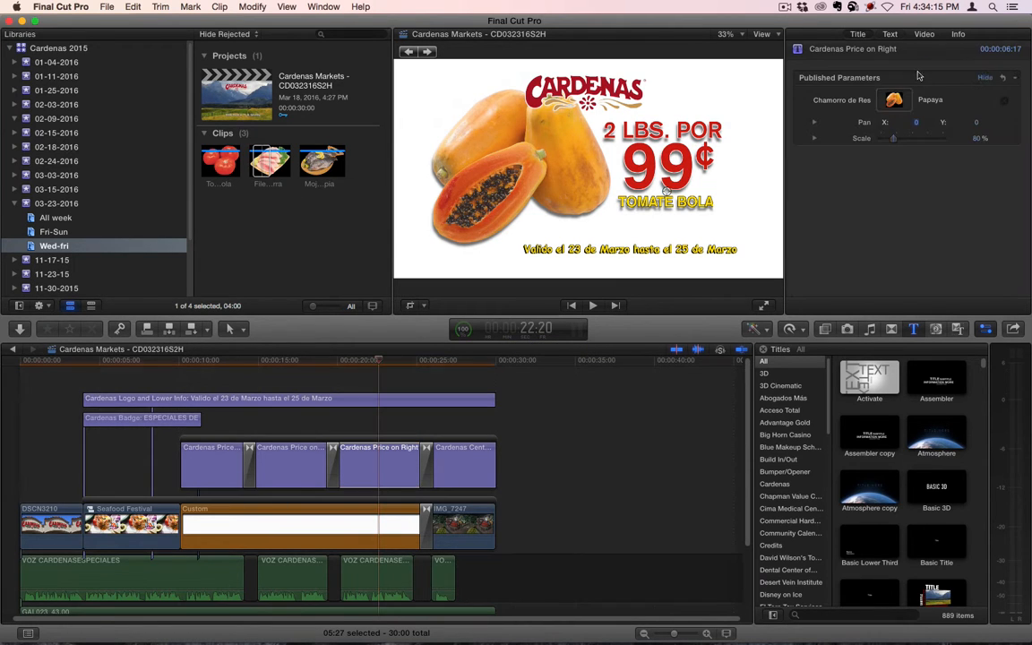
click(894, 99)
click(220, 159)
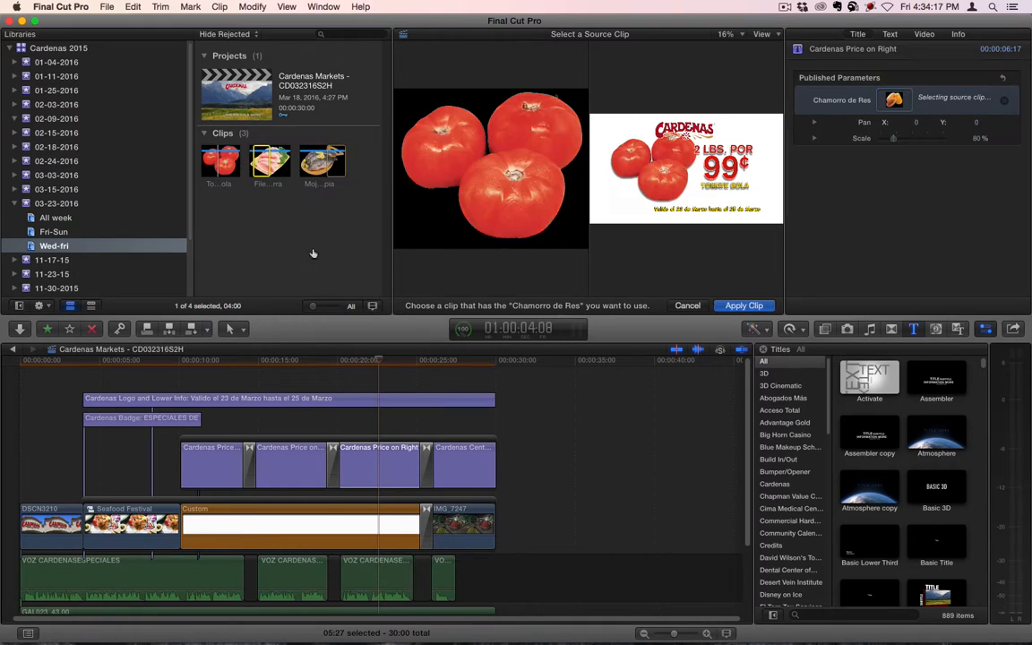
click(731, 309)
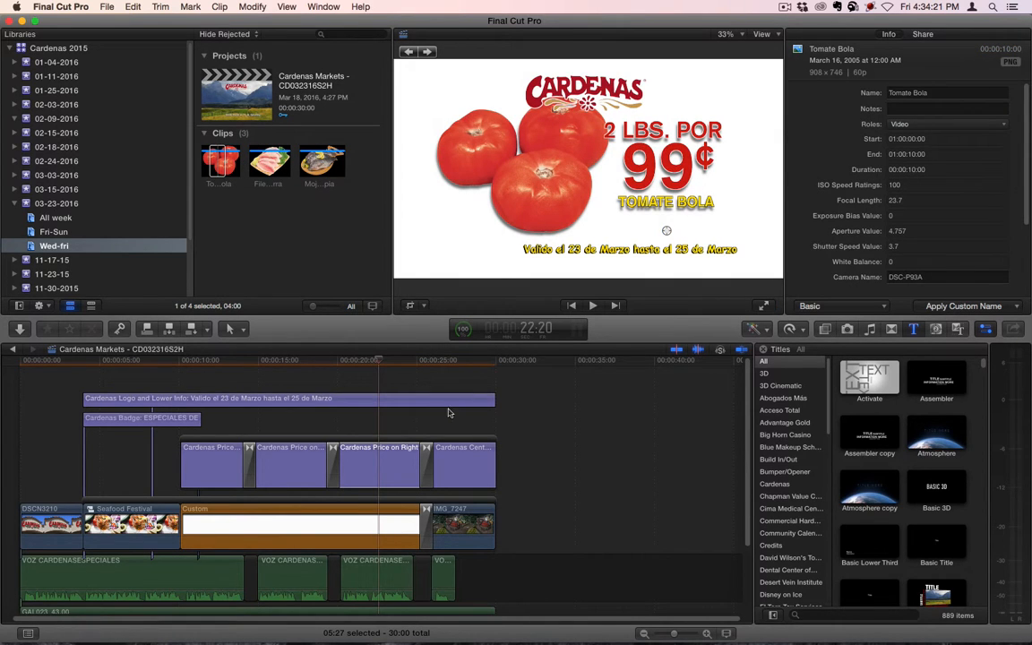
Review the CD032316S2H timeline and compare it with the CD032316S1H project before returning
click(390, 399)
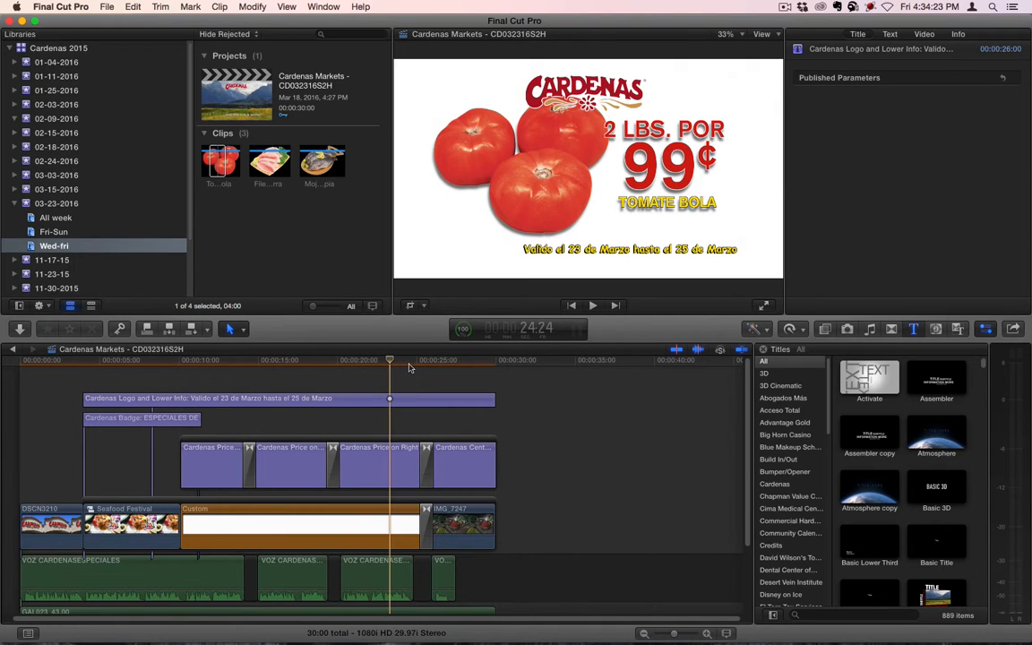
drag(408, 367, 384, 431)
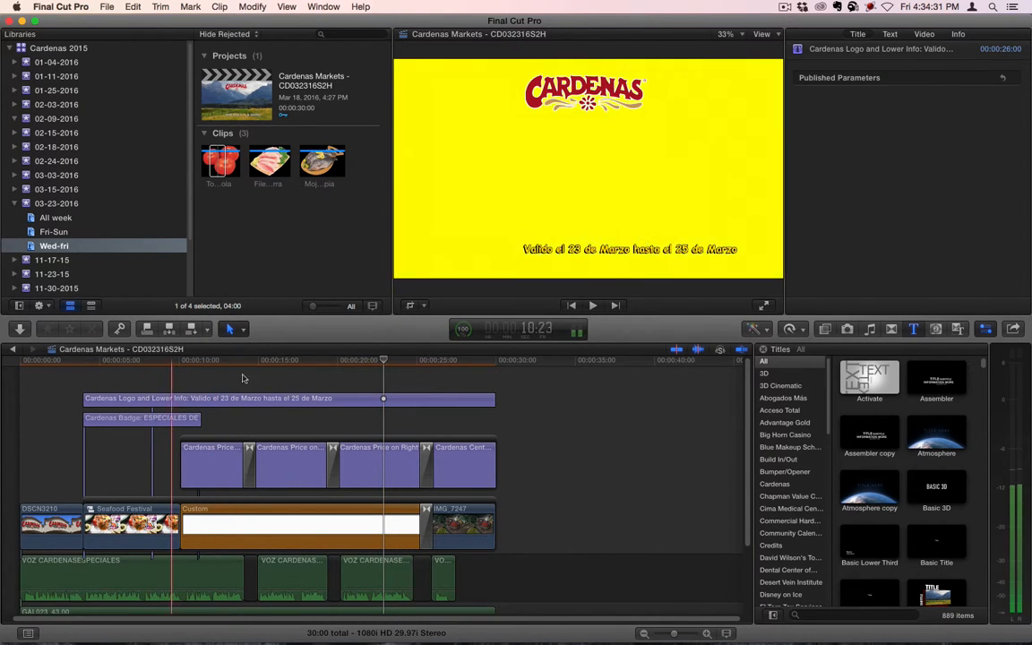
click(12, 350)
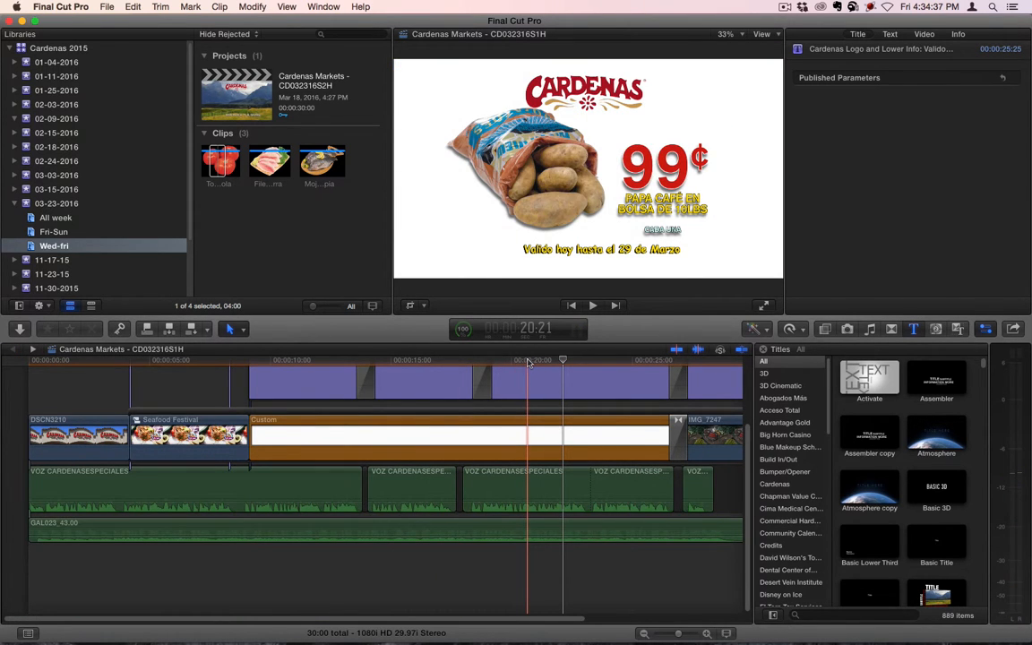
click(32, 349)
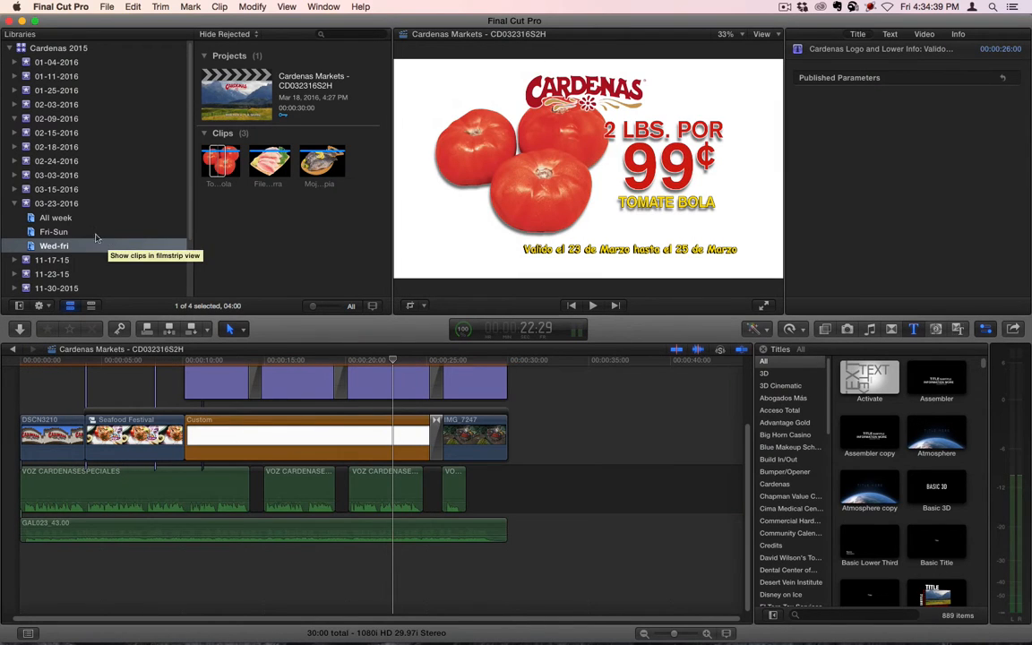
Open the Fri-Sun project CD032316S3H and copy "Valido el 25 de Marzo hasta el 27 de Marzo" from the Numbers price list
click(90, 232)
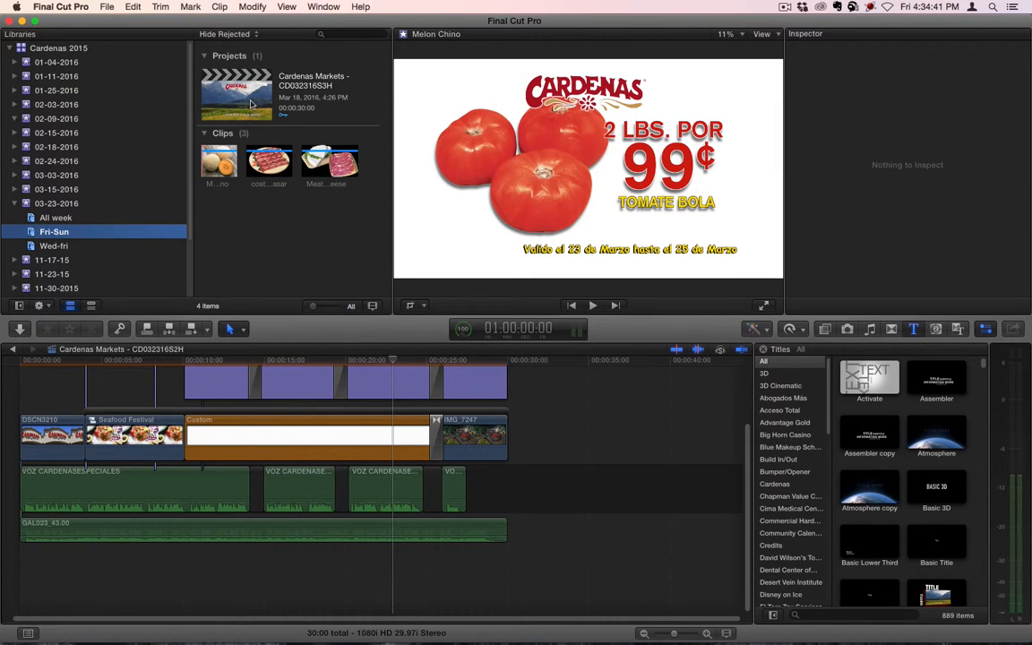
double_click(252, 104)
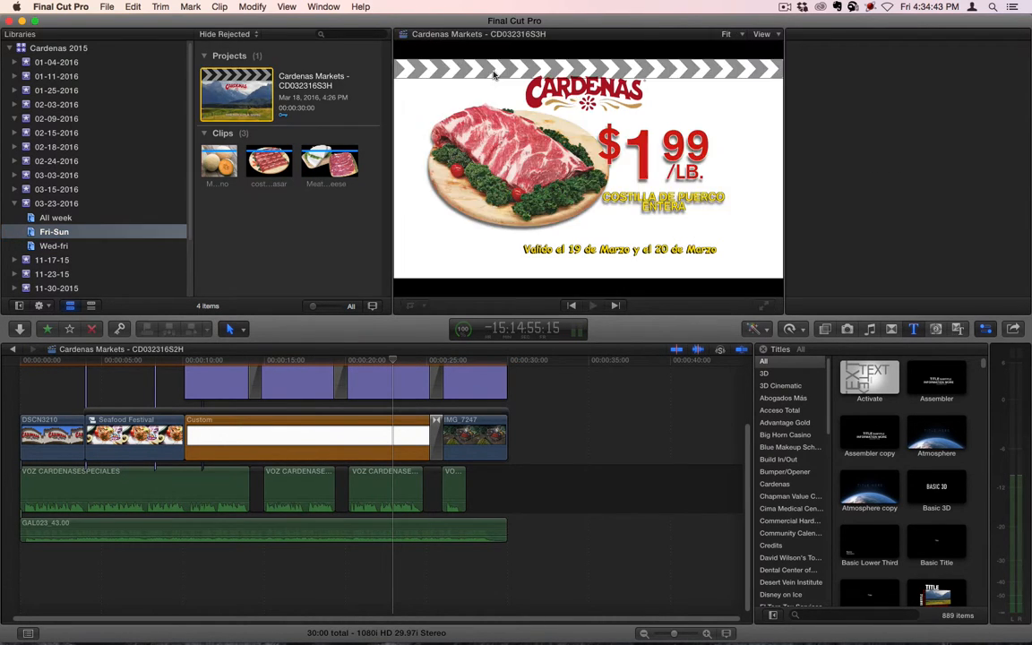
key(super+Tab)
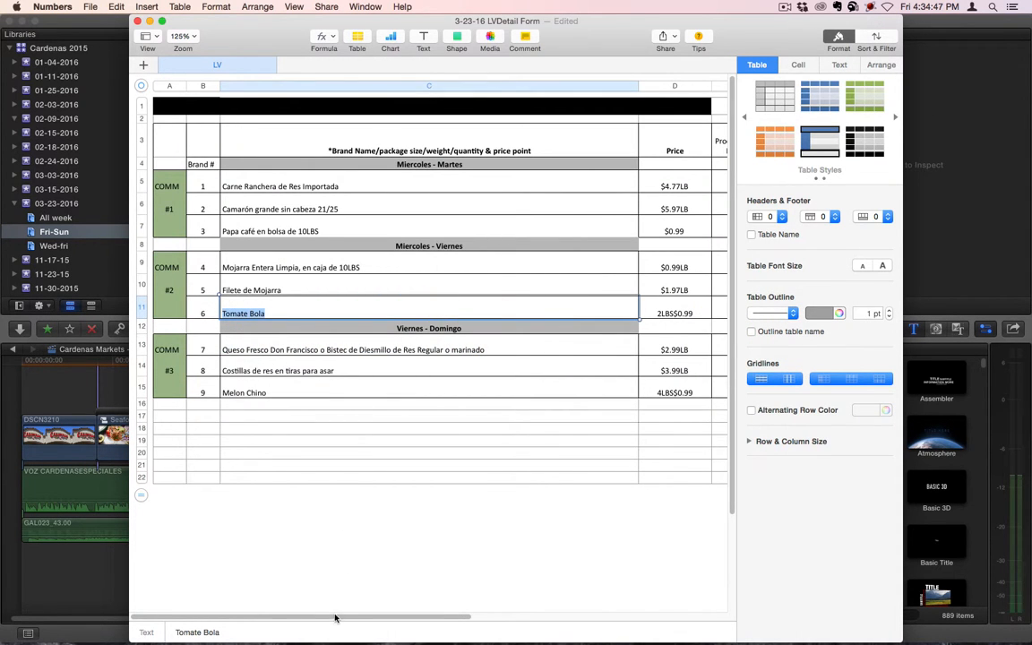
drag(335, 617, 674, 583)
click(232, 392)
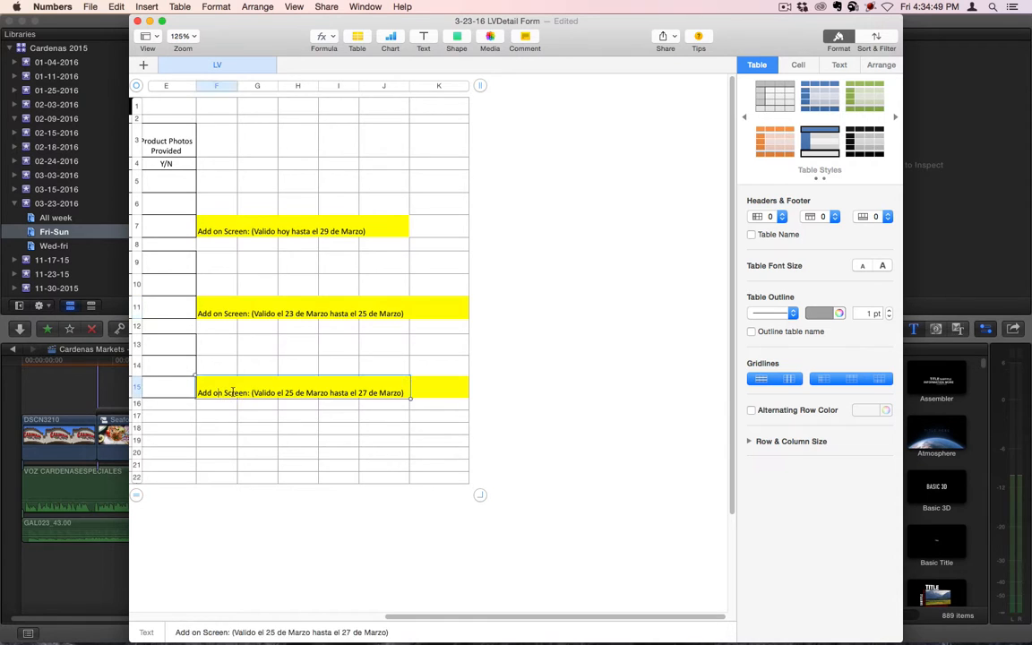
drag(255, 392, 400, 391)
key(super+c)
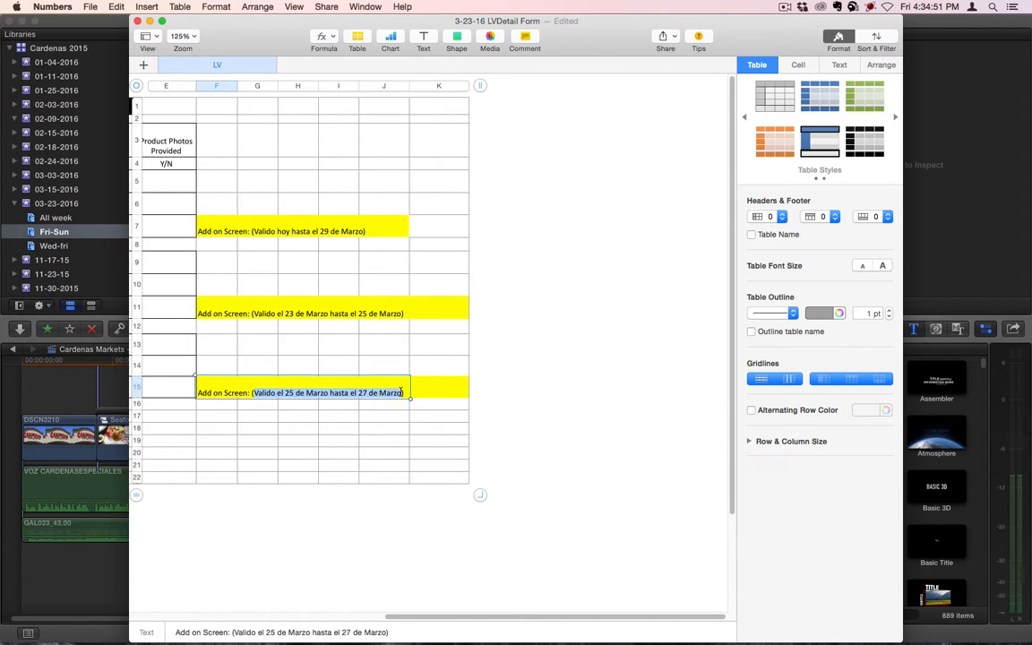
Back in Final Cut Pro, set the logo and lower info title's validity text to "Valido el 25 de Marzo hasta el 27 de Marzo"
key(super+Tab)
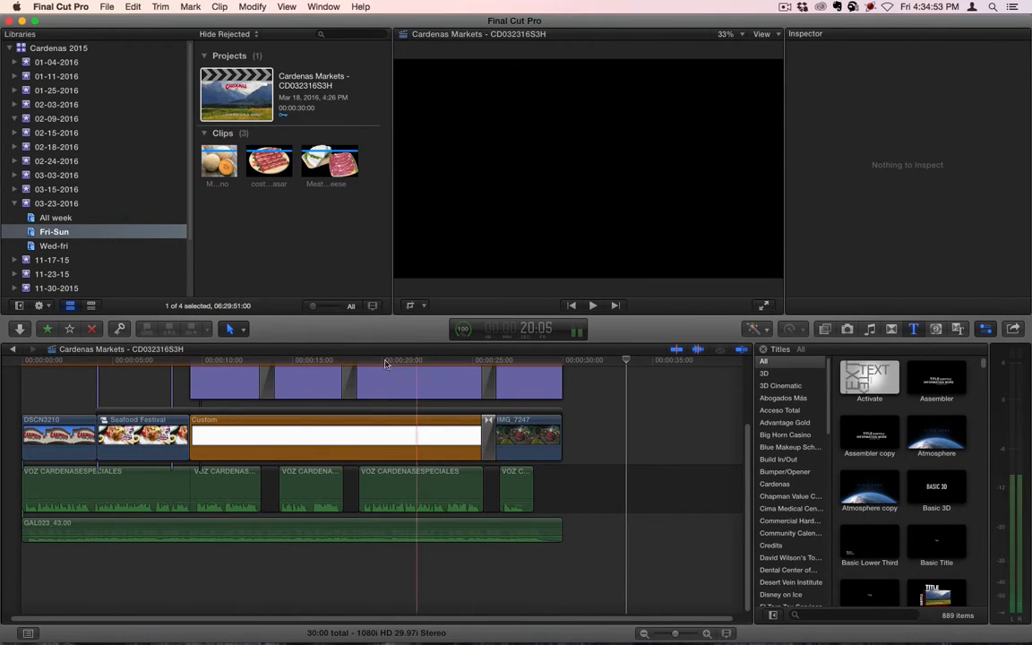
click(413, 402)
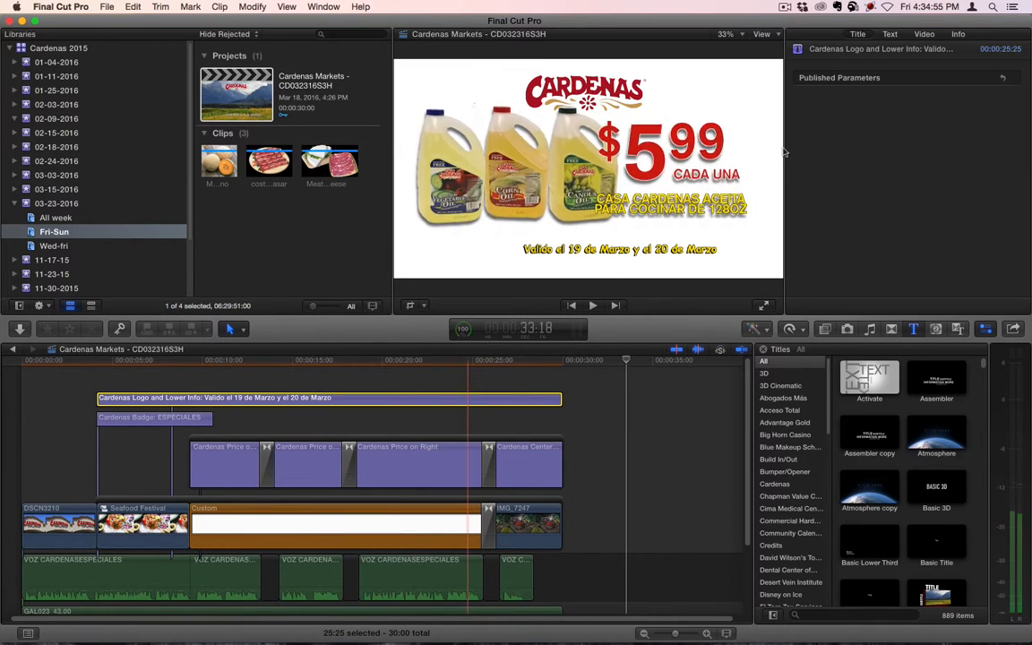
click(422, 359)
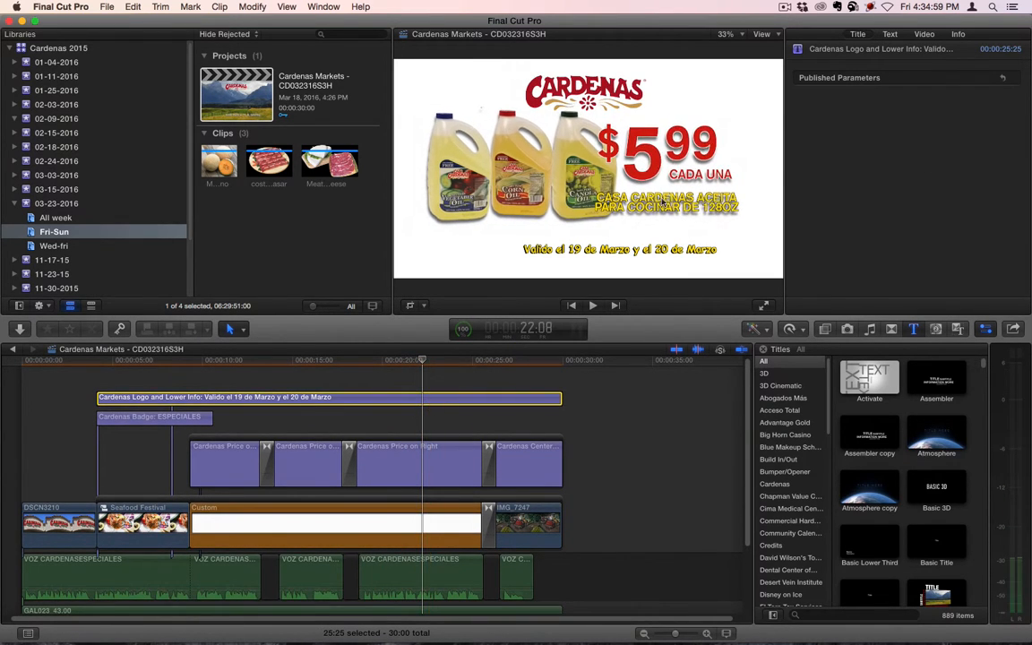
double_click(616, 250)
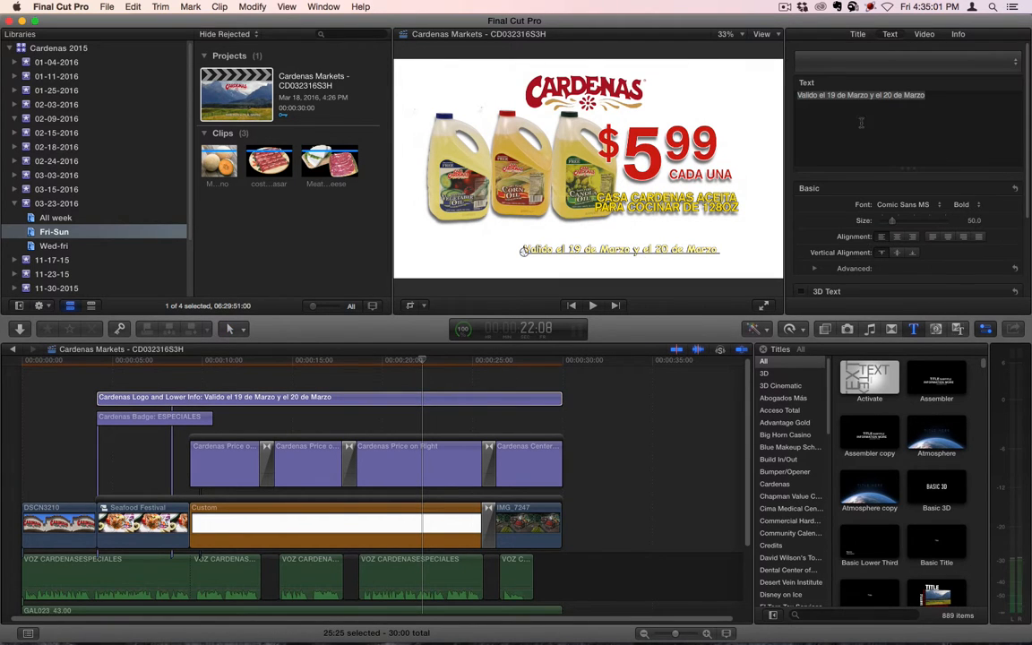
key(super+v)
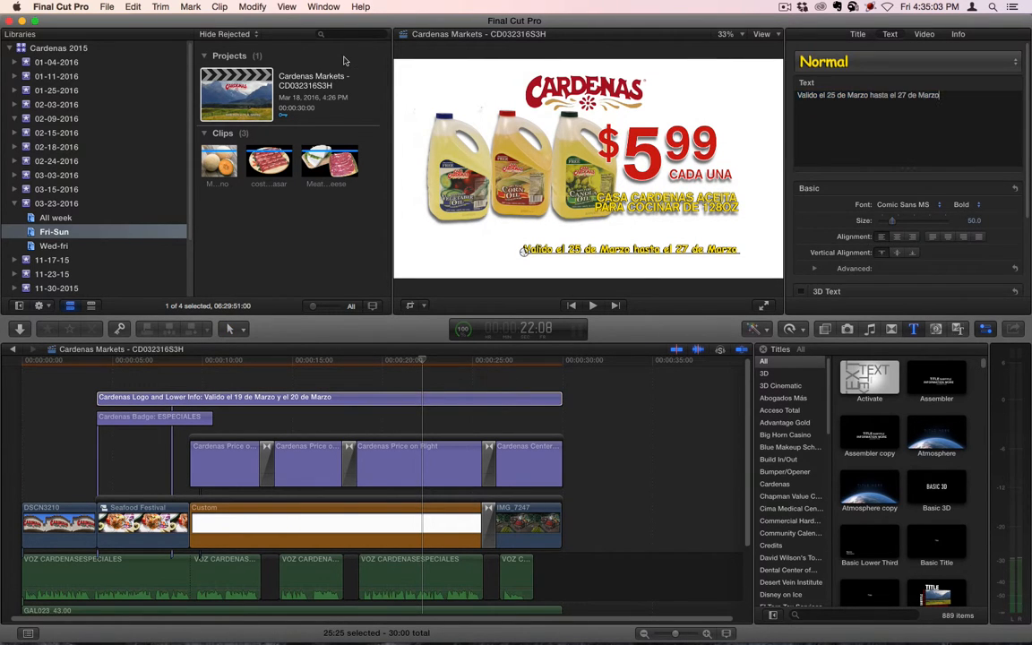
Replace the closing center title's text with "Valido el 25 de Marzo hasta el 27 de Marzo", breaking the line before "hasta"
click(522, 362)
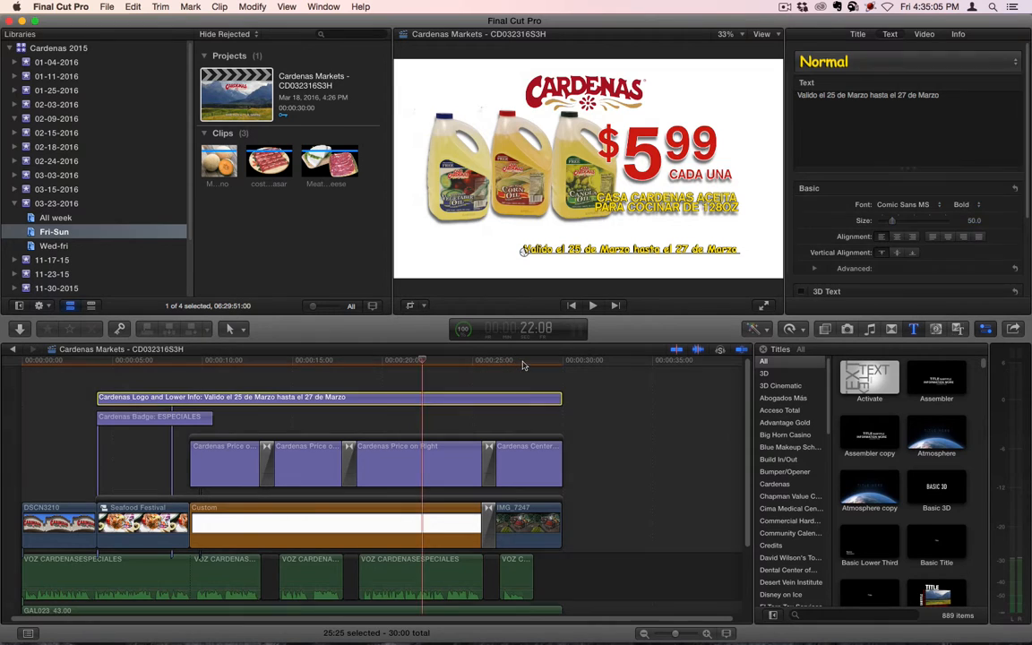
click(525, 451)
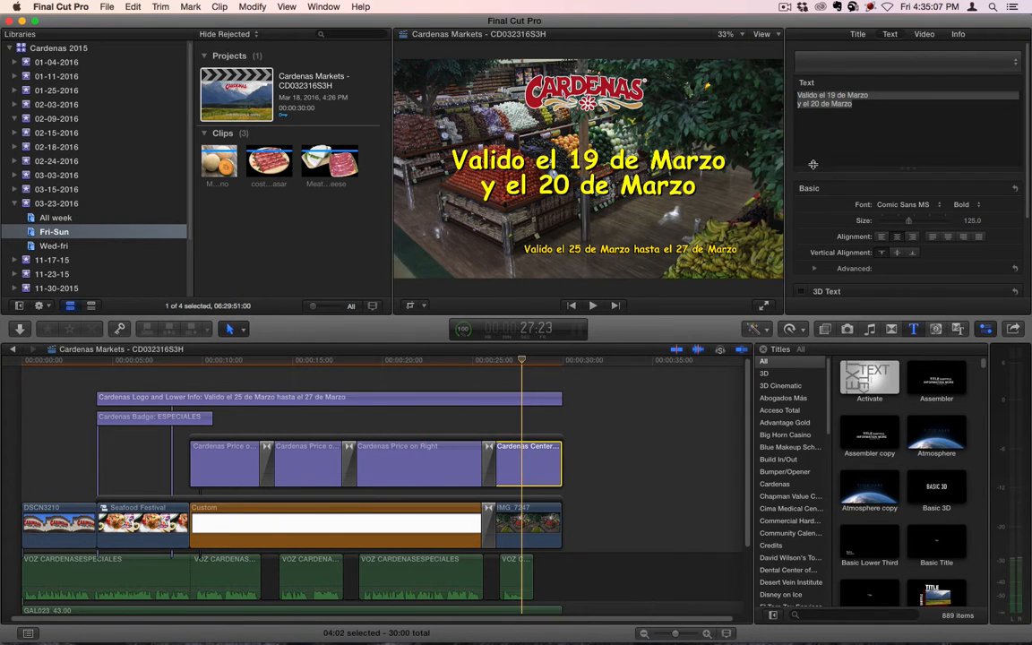
click(860, 103)
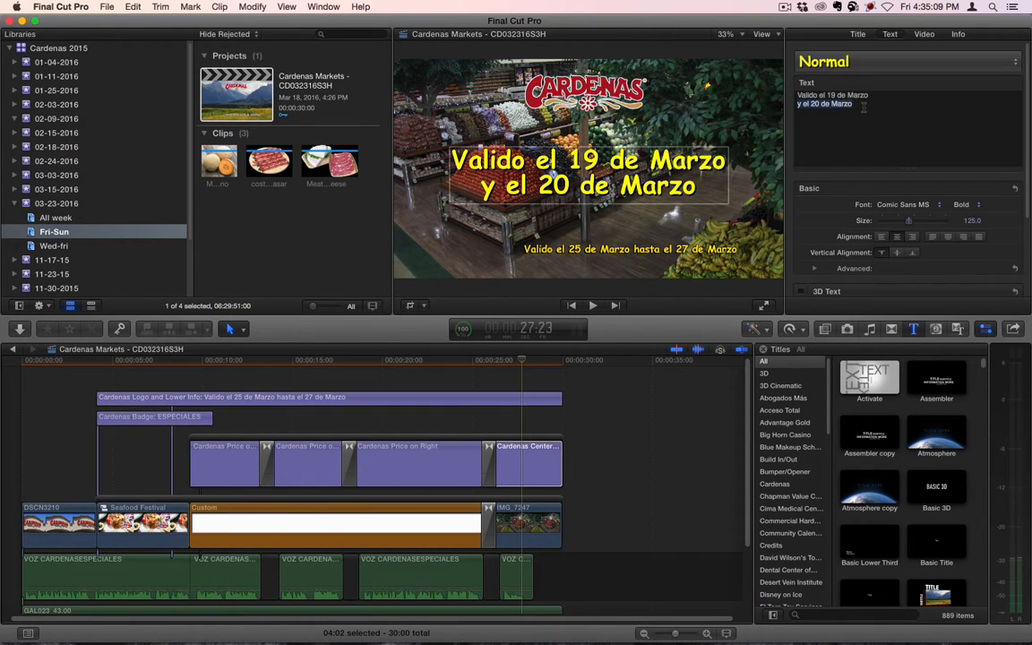
key(super+v)
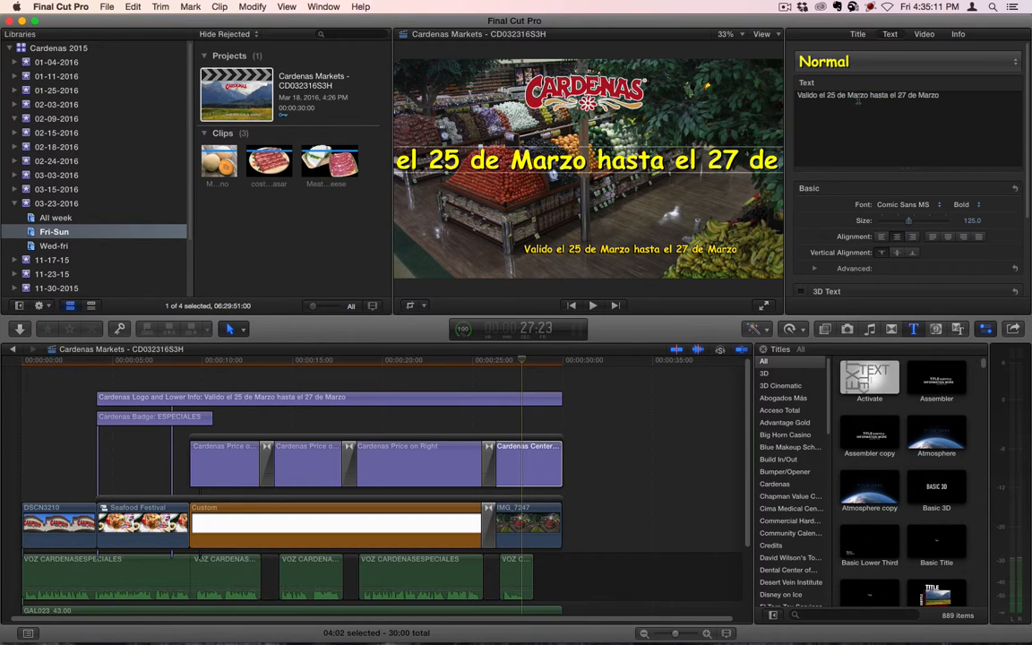
key(Return)
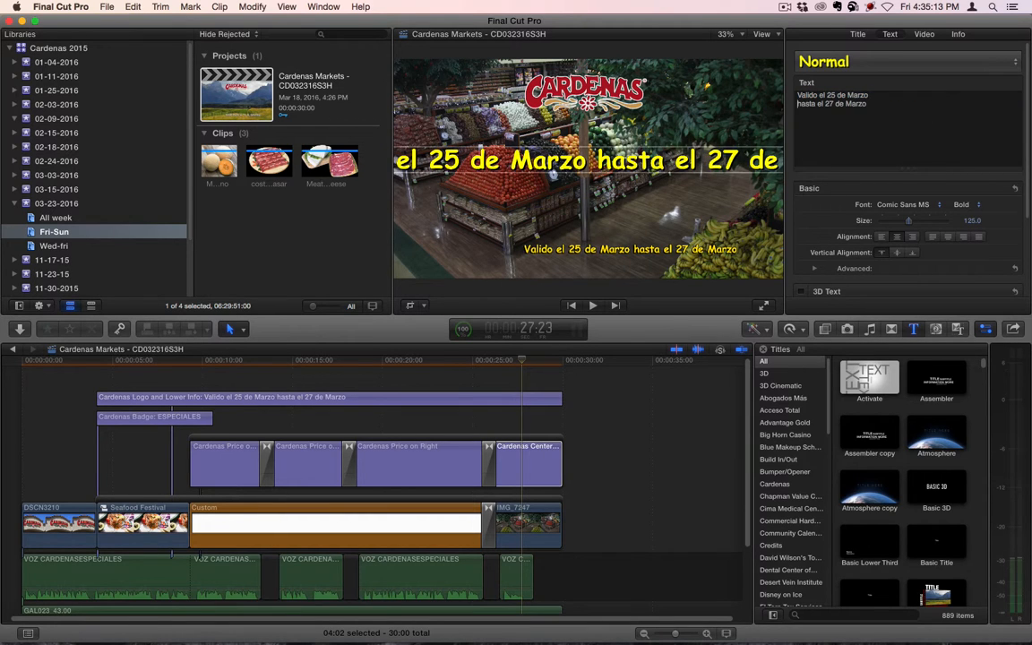
Change the Cardenas Badge title's text to "ESPECIALES DE VIERNES A DOMINGO"
drag(426, 366, 233, 394)
key(super+Tab)
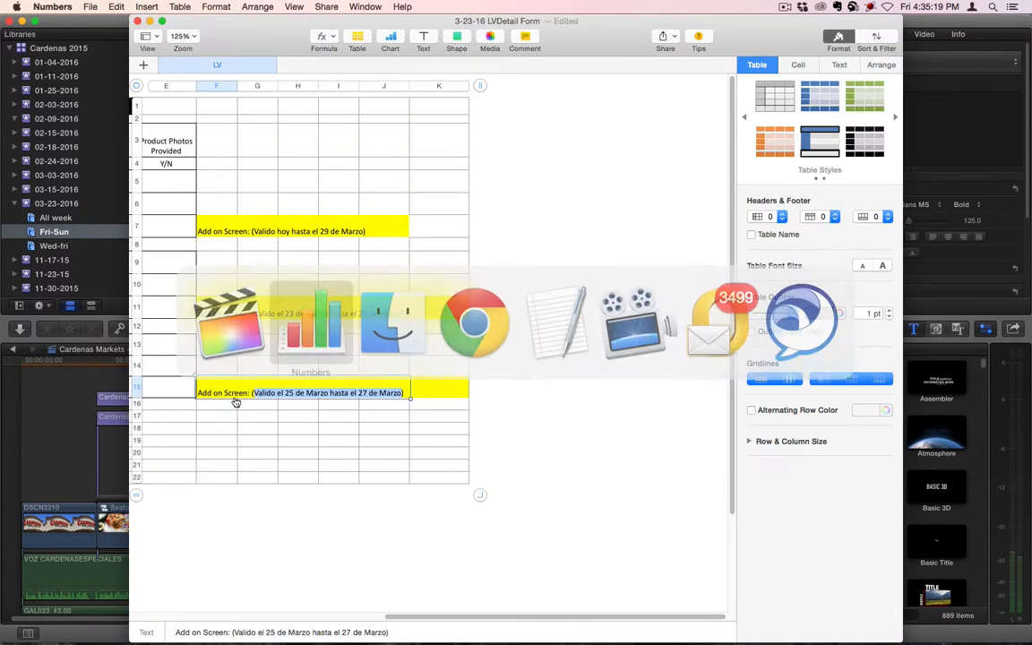
key(super+Tab)
click(150, 361)
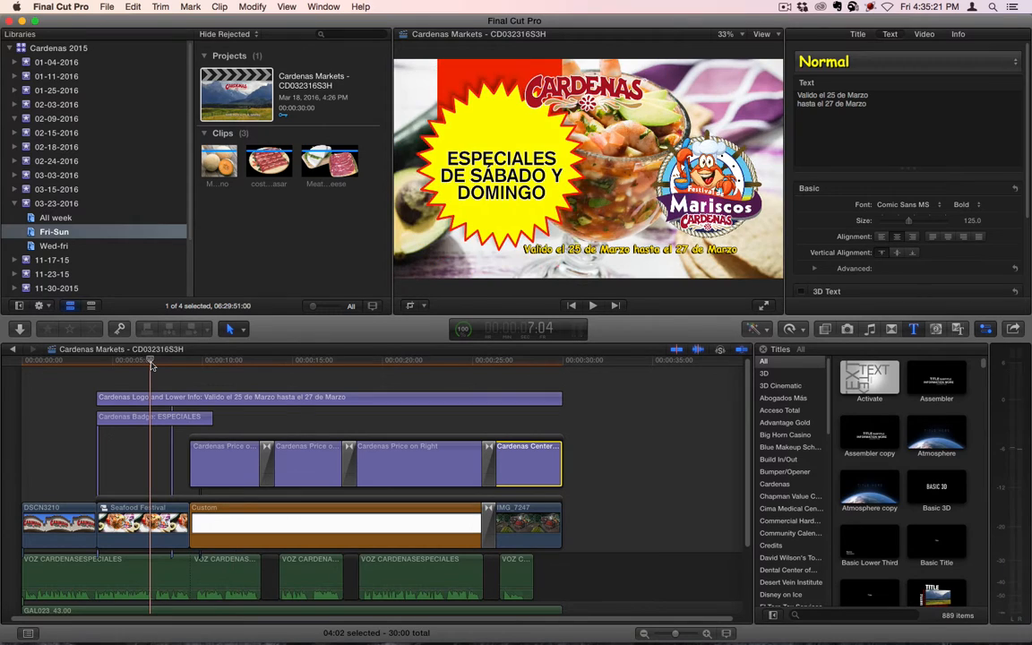
click(135, 418)
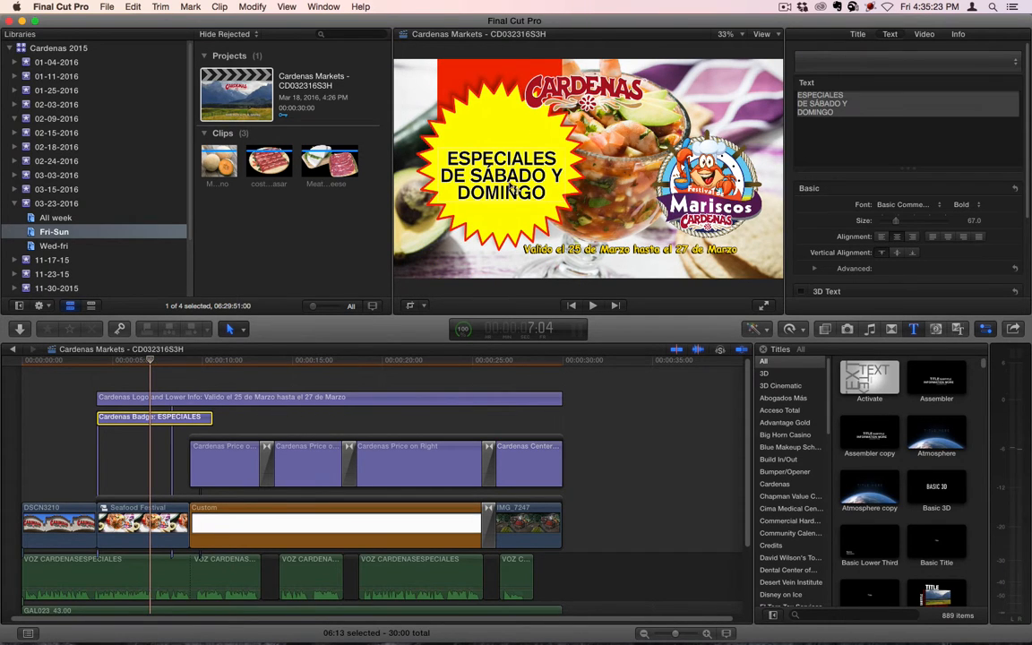
double_click(507, 179)
double_click(519, 175)
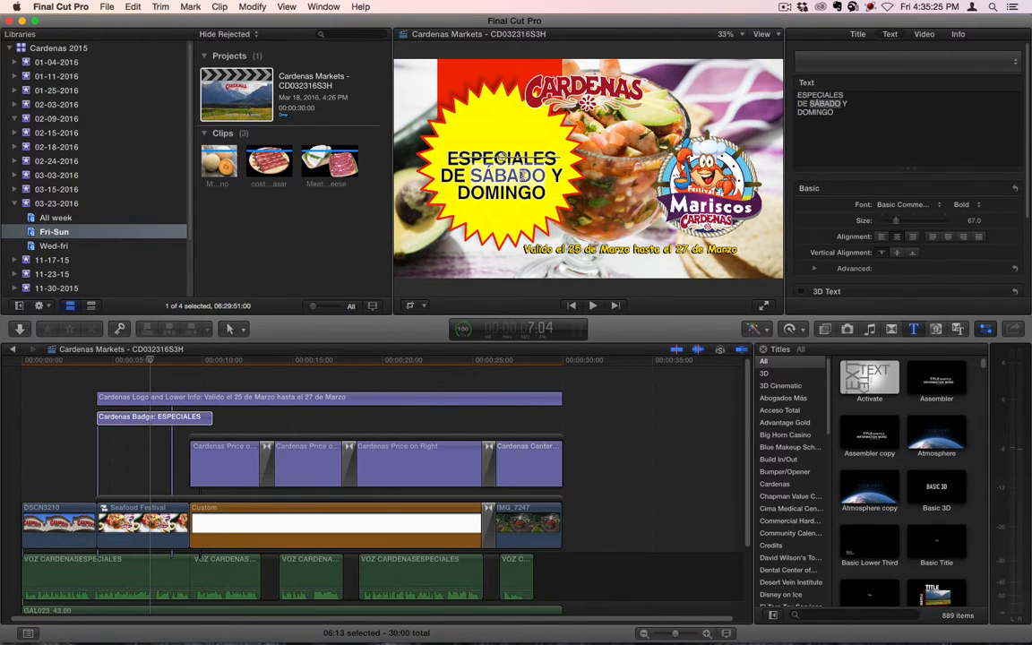
text(VIERNES)
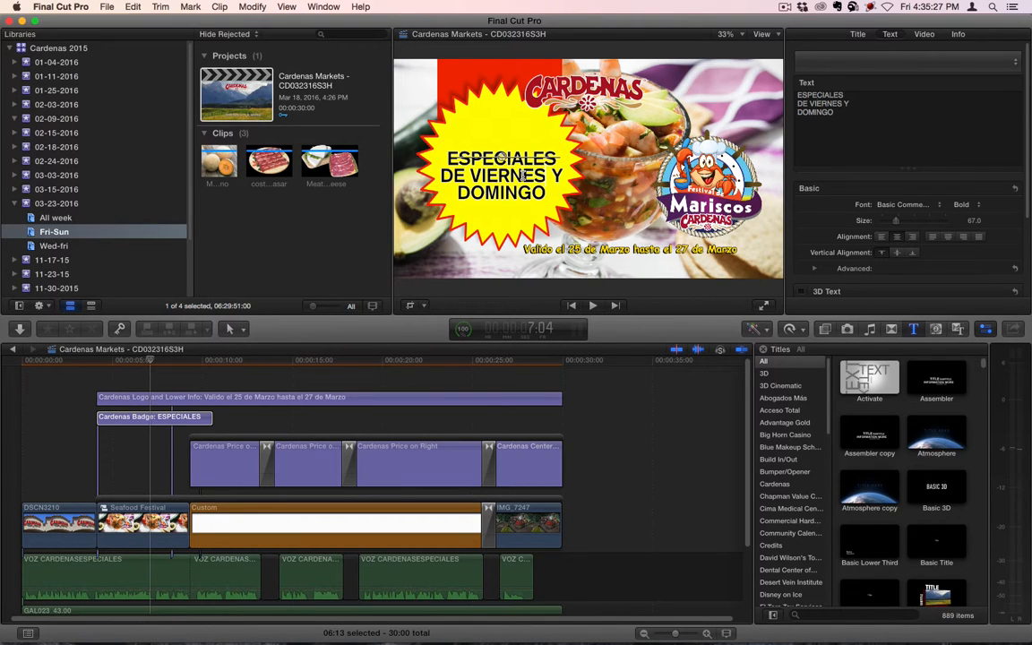
key(BackSpace)
text(A)
key(Escape)
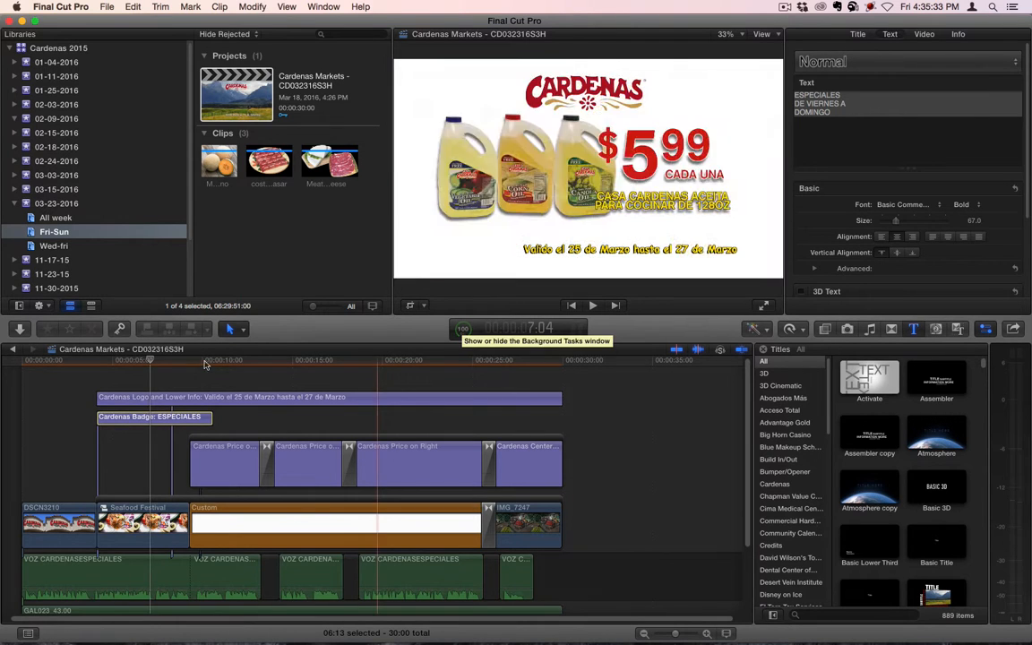
Copy "Queso Fresco Don Francisco o Bistec de Diesmillo de Res Regular o marinado" from the Numbers price list and return to Final Cut Pro
click(231, 362)
click(226, 456)
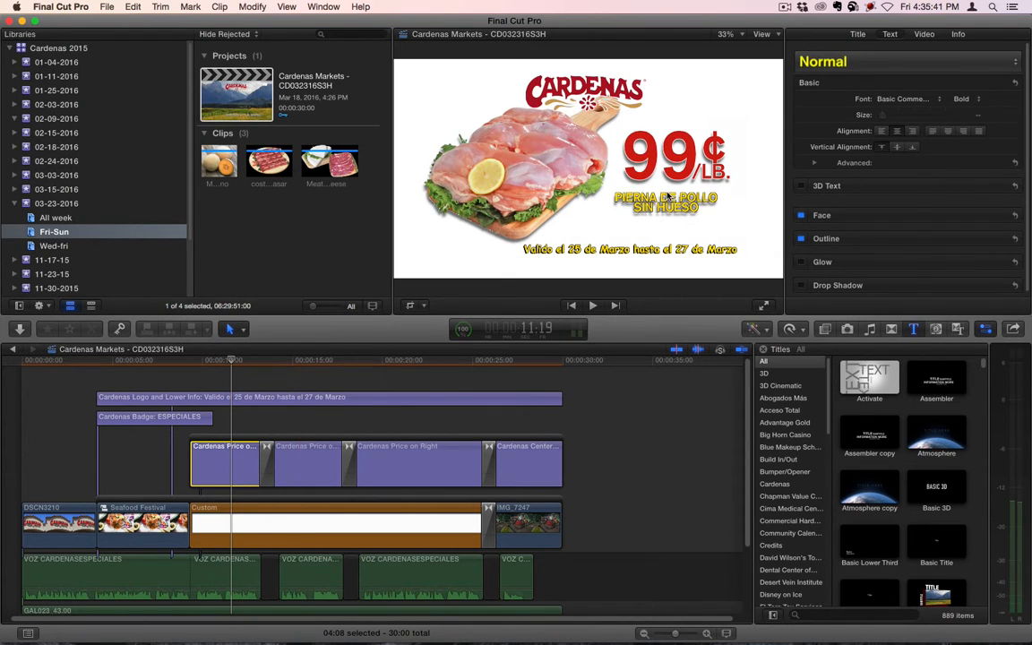
key(super+Tab)
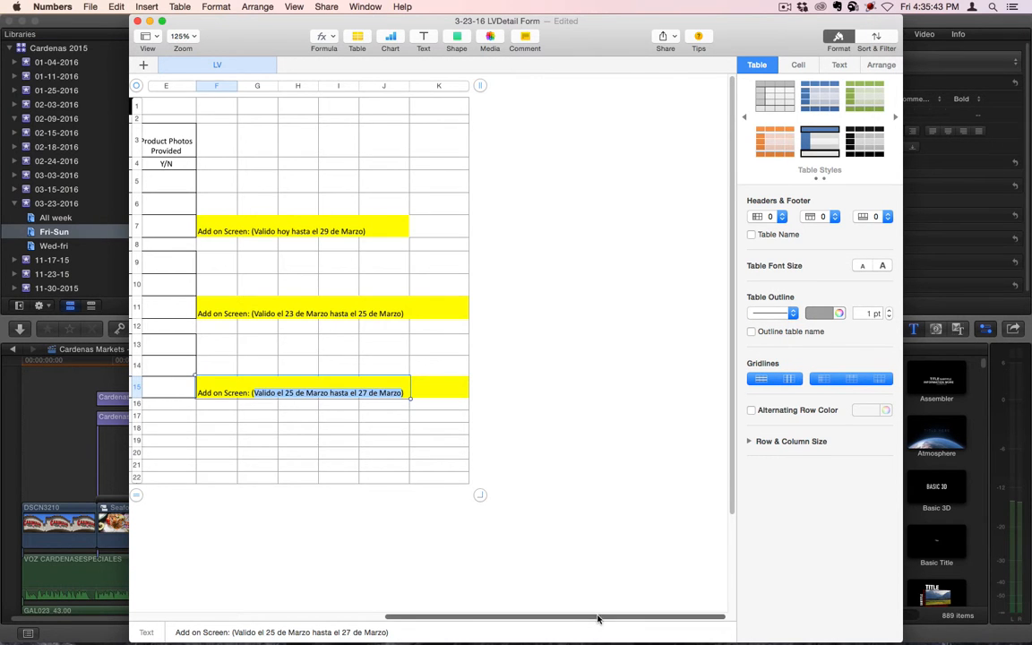
drag(599, 617, 346, 617)
triple_click(311, 351)
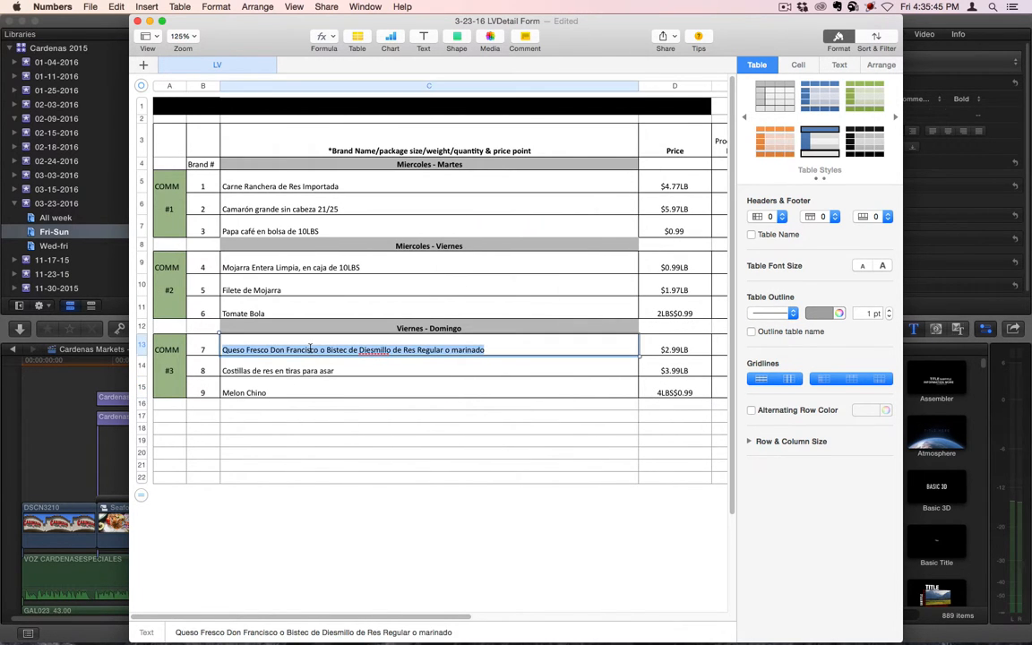
key(super+c)
key(super+Tab)
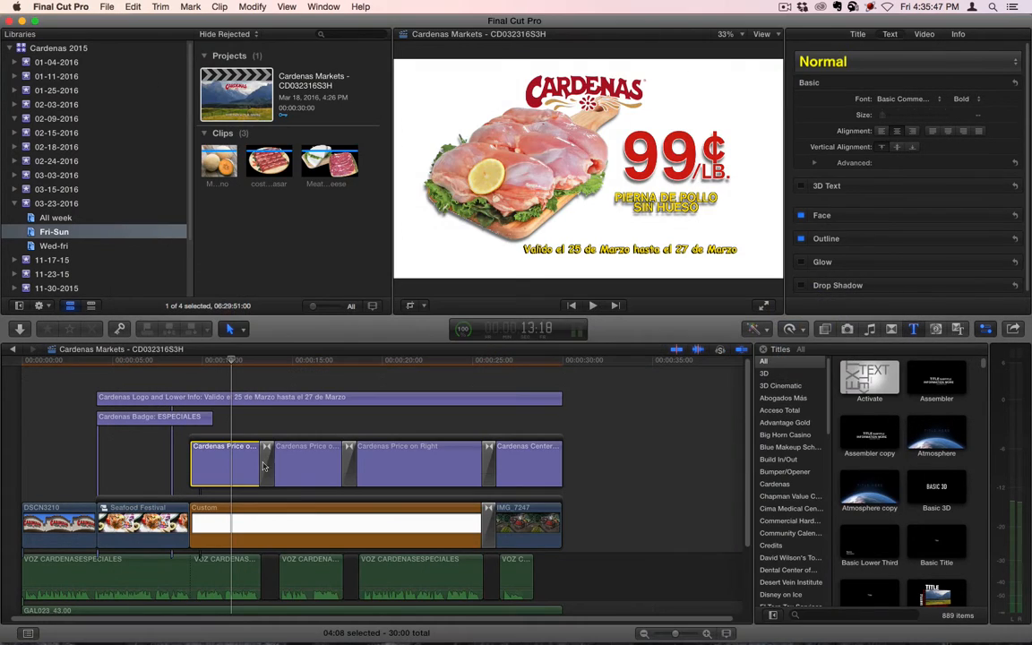
double_click(646, 207)
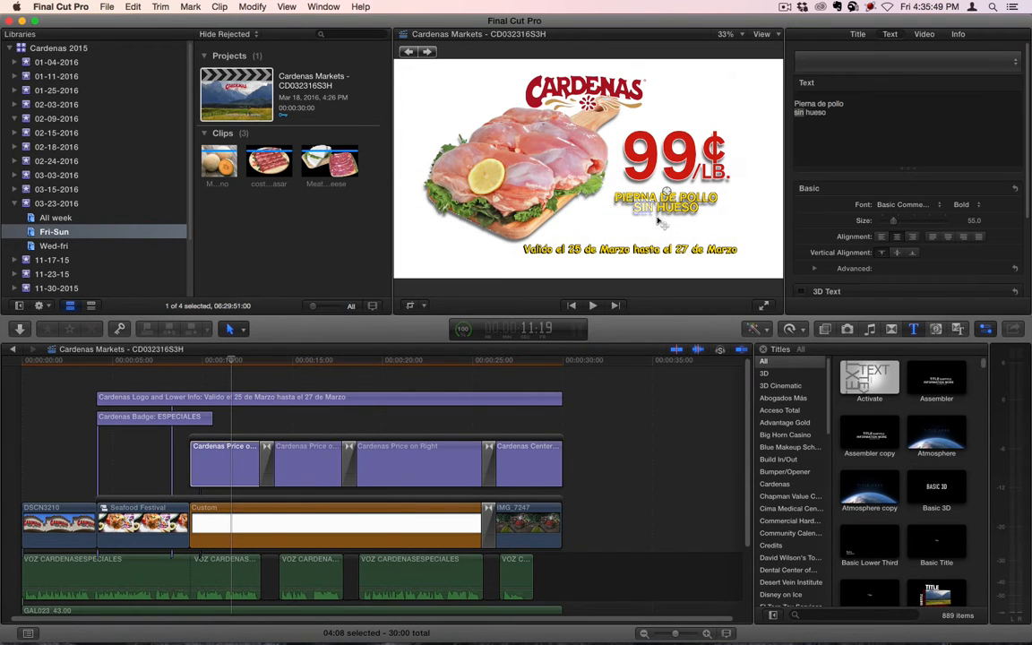
key(super+Tab)
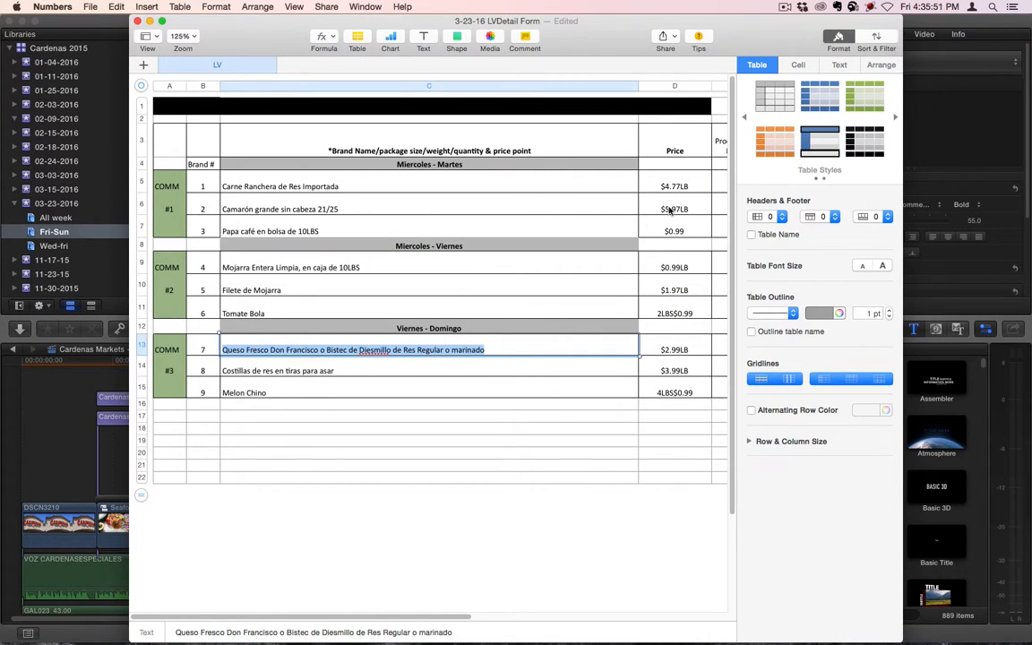
key(super+Tab)
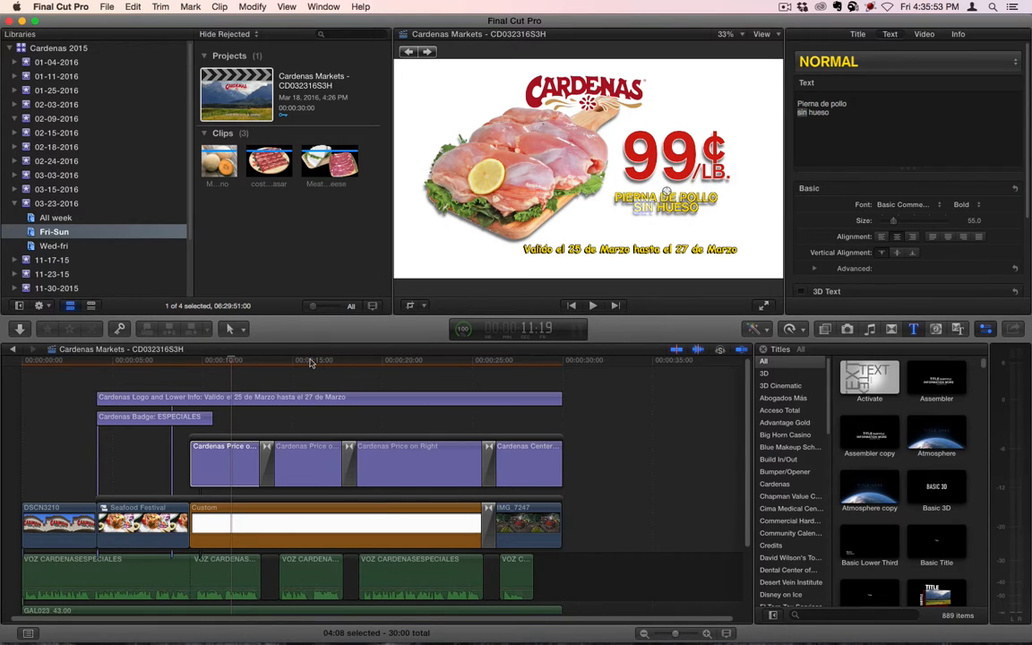
Duplicate the $1.99 Costilla de Puerco price title and delete the Pierna de Pollo title so the duplicate takes the first product slot
click(310, 362)
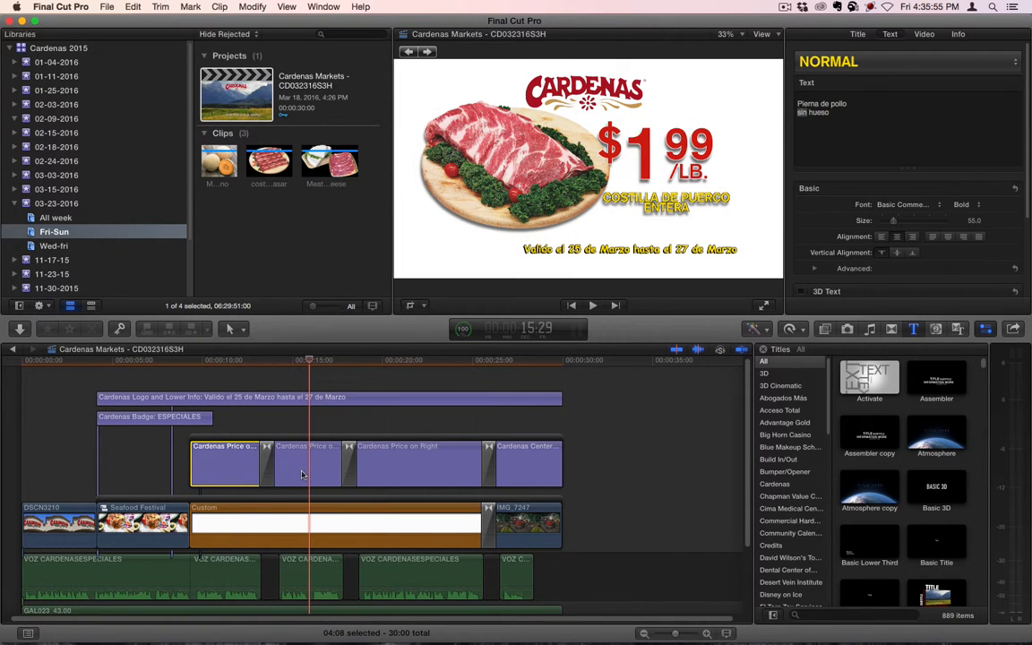
mouse_move(302, 475)
mouse_down()
mouse_move(278, 477)
mouse_move(301, 480)
mouse_up()
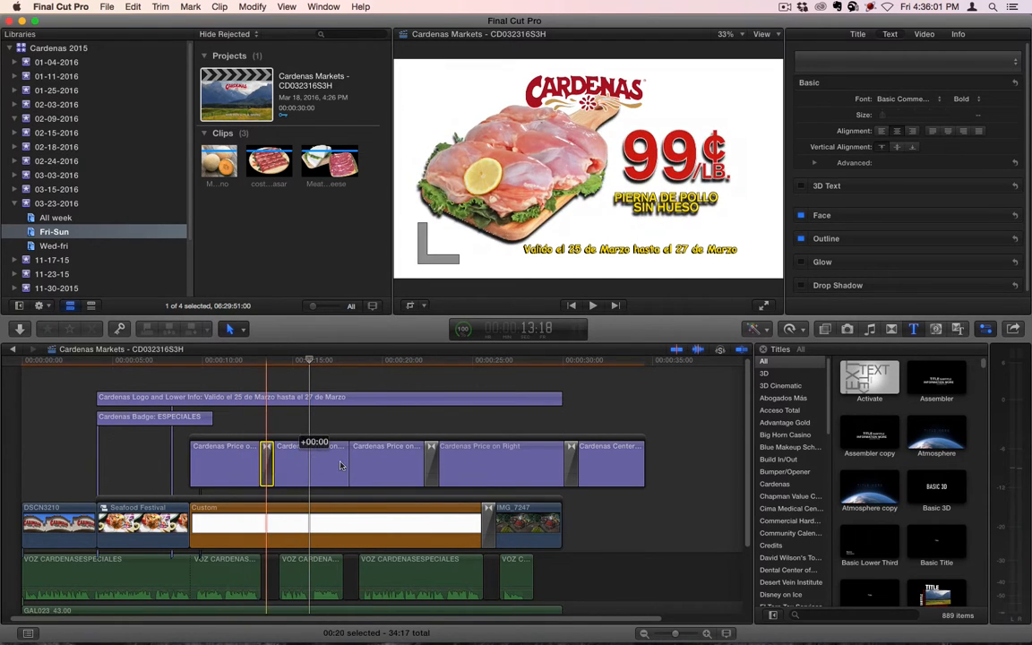
click(238, 472)
key(Delete)
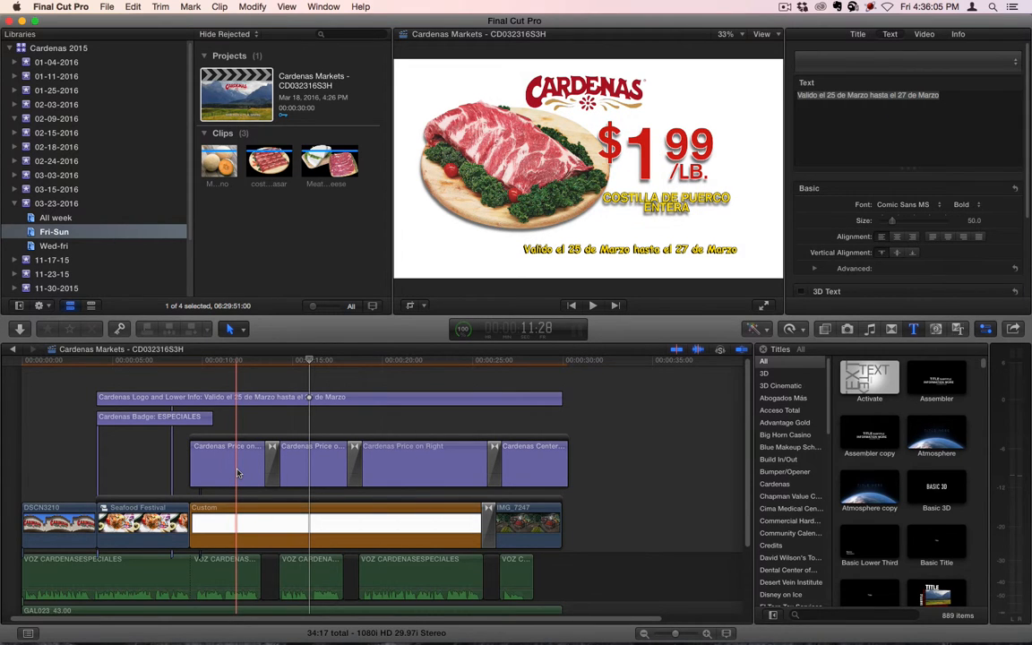
Change the dollar figure in the first product's price title to 2, making the price $2.99/LB
click(236, 472)
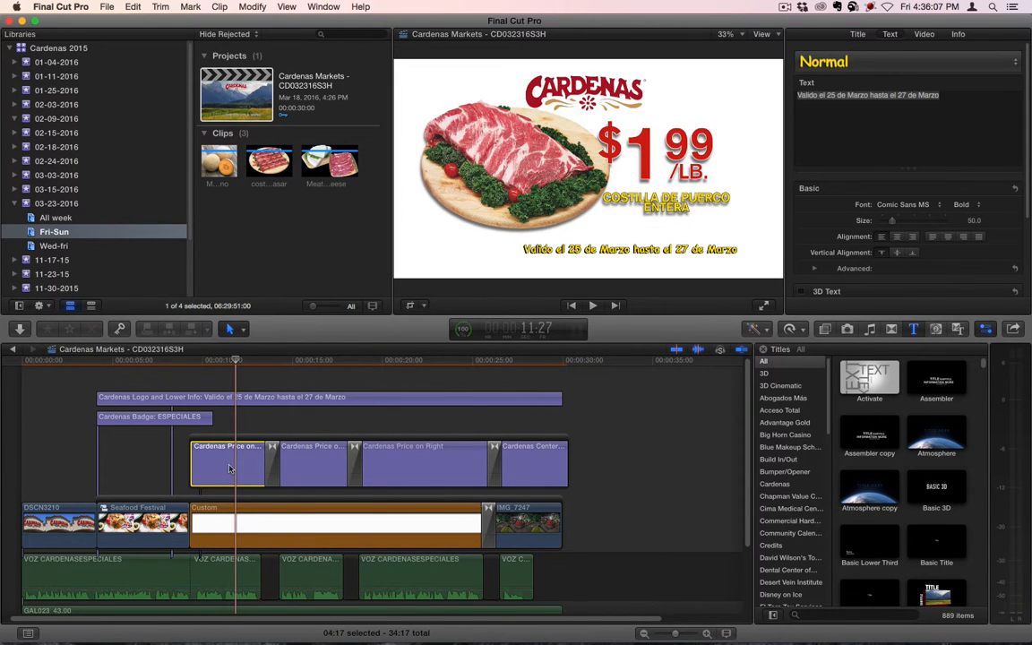
click(647, 161)
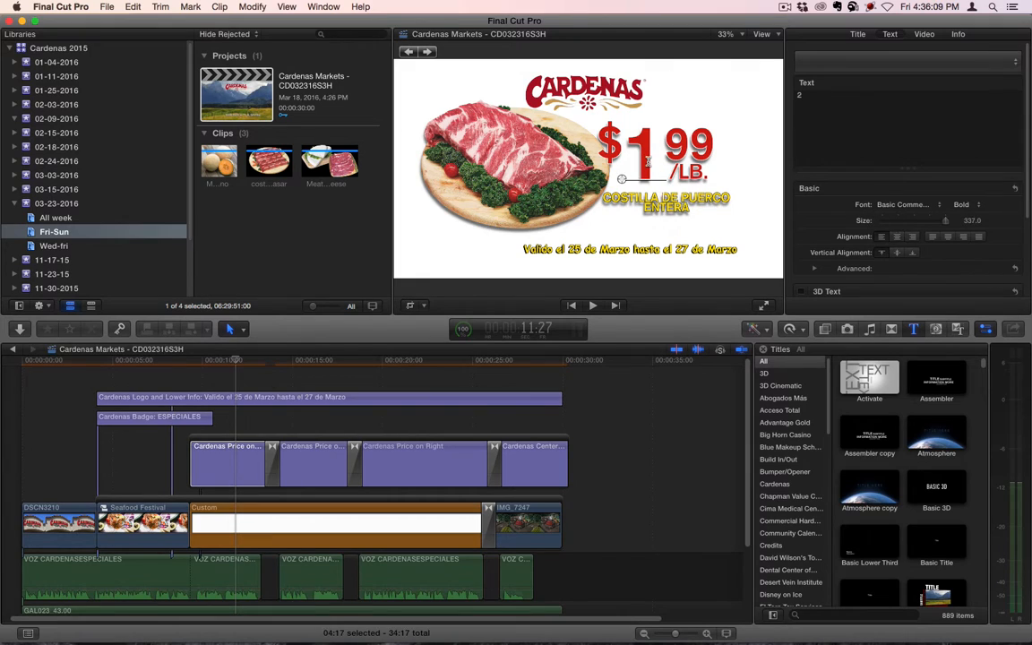
key(super+a)
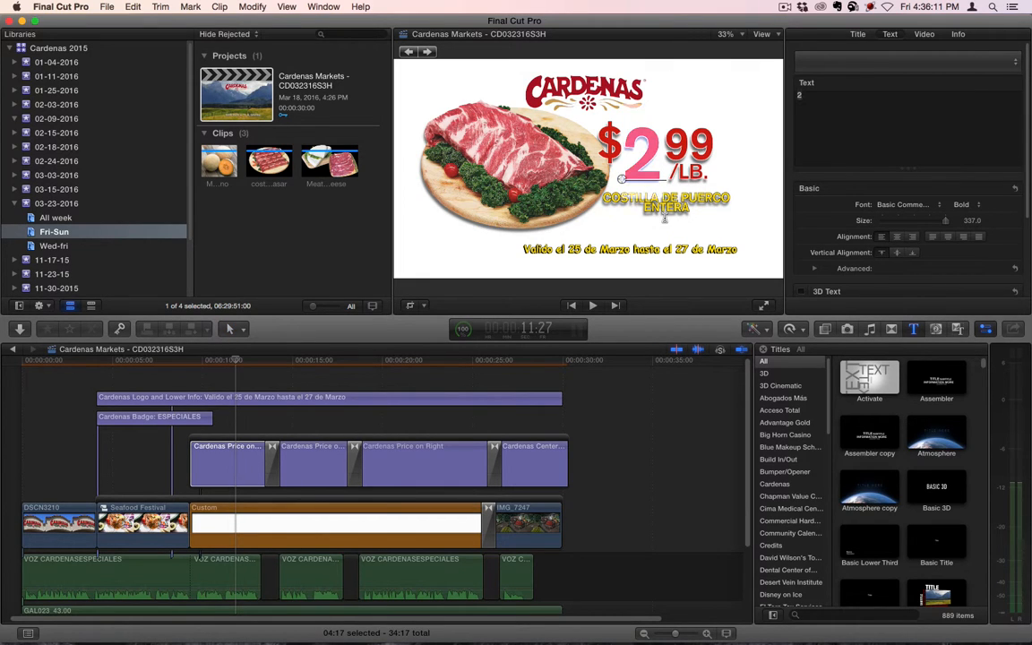
Replace the first product's name with "Queso Fresco Don Francisco o Bistec de Diesmillo de Res Regular o marinado", breaking it after "Don", the second "de" and "Res"
click(684, 207)
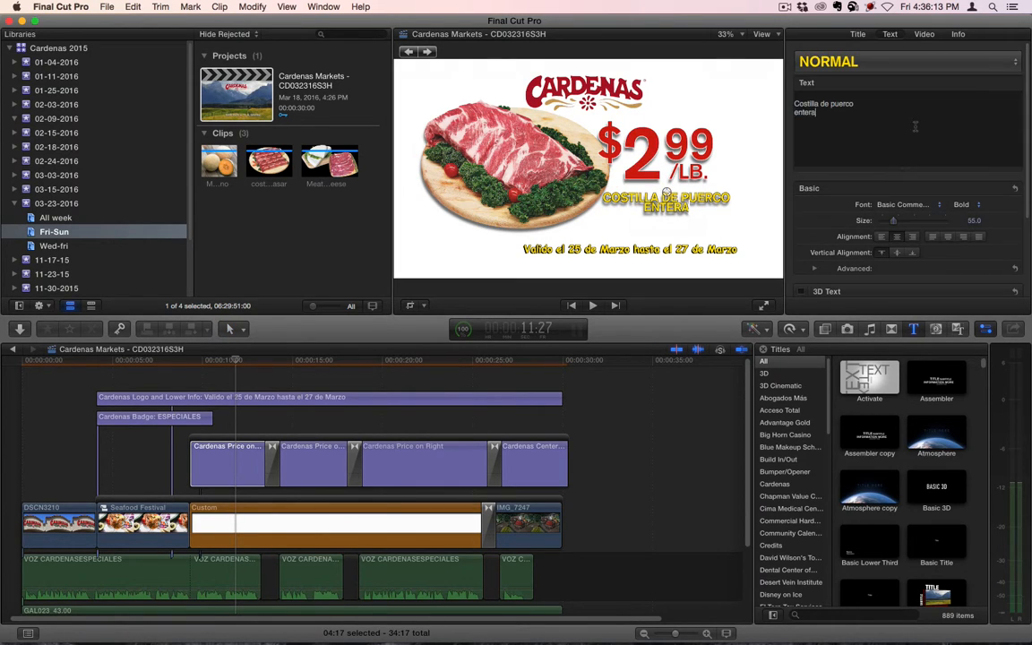
key(super+a)
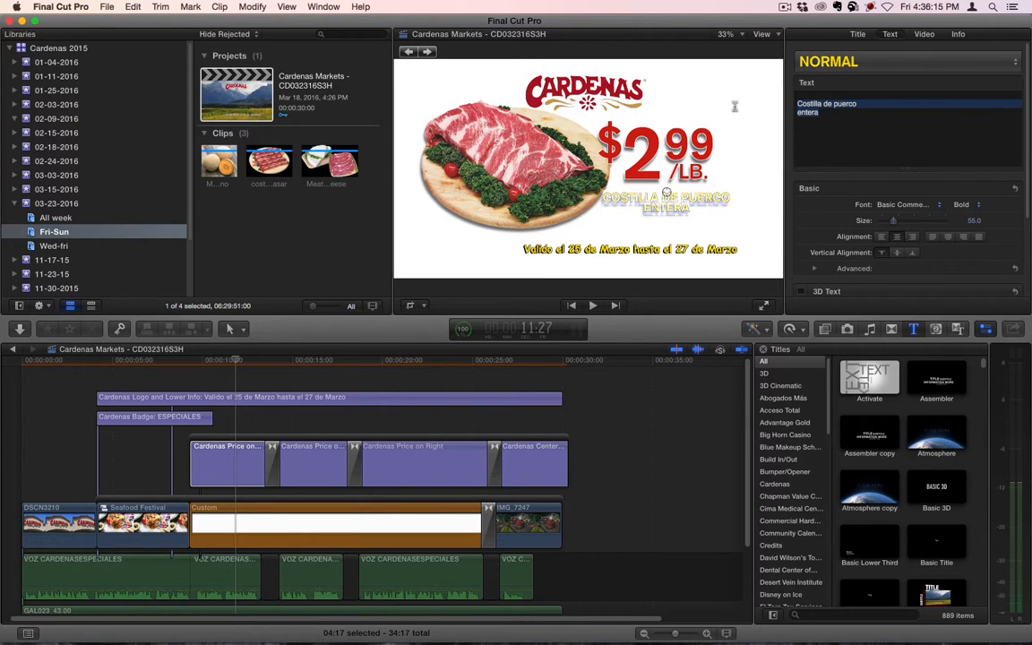
key(super+v)
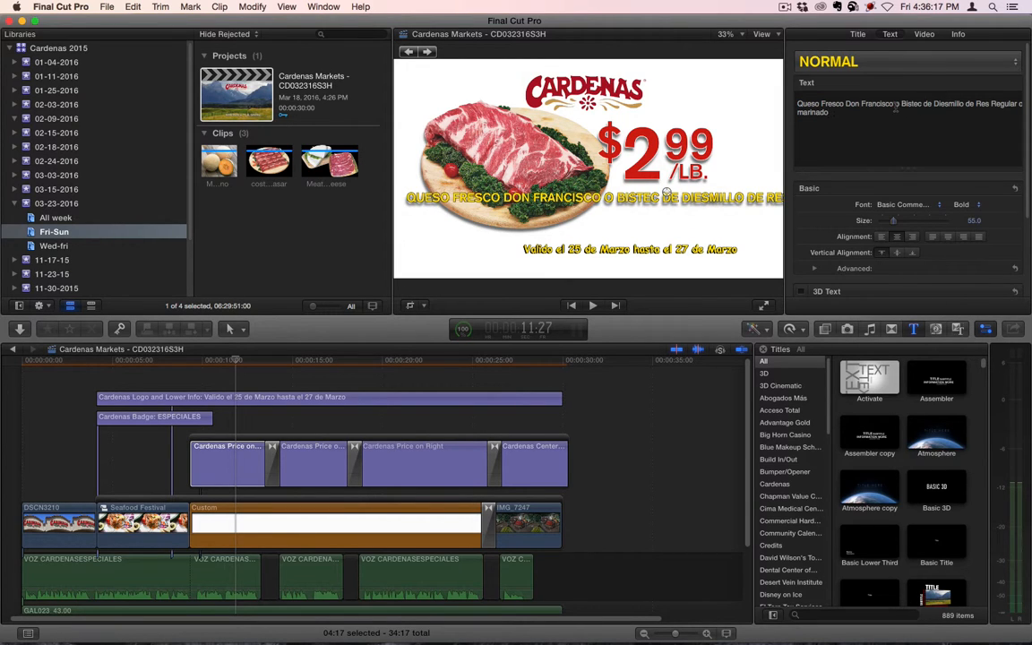
key(Return)
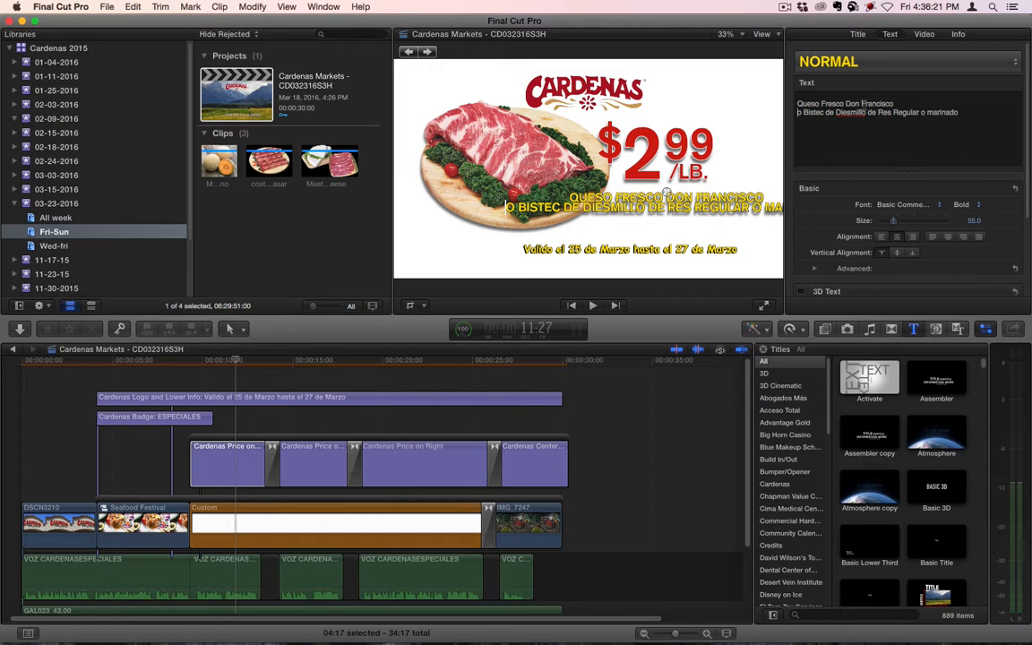
key(Return)
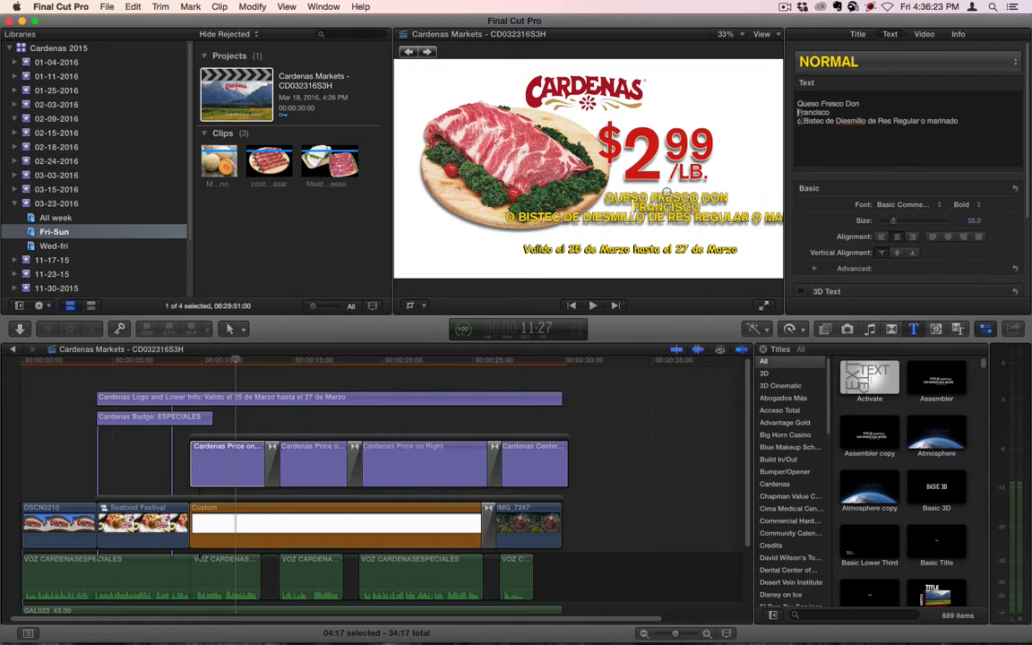
key(BackSpace)
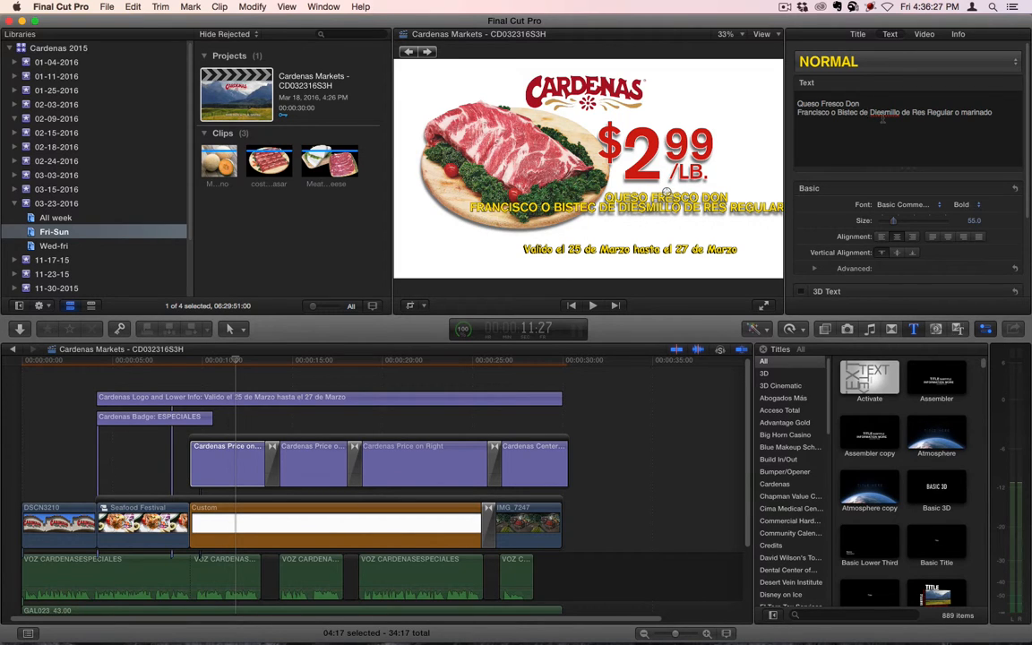
key(Return)
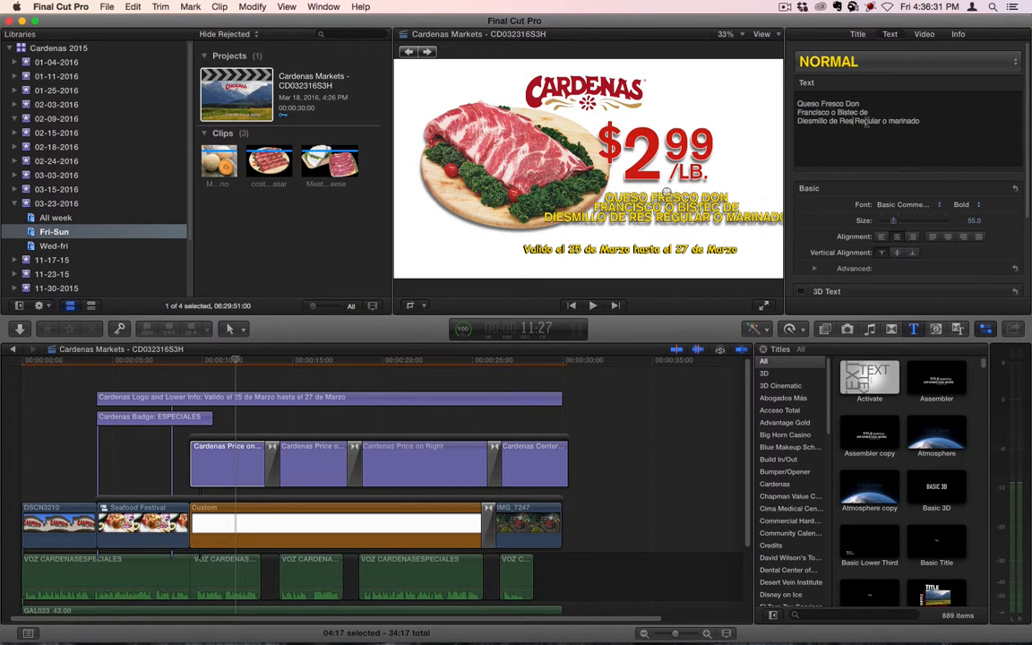
click(864, 121)
key(Return)
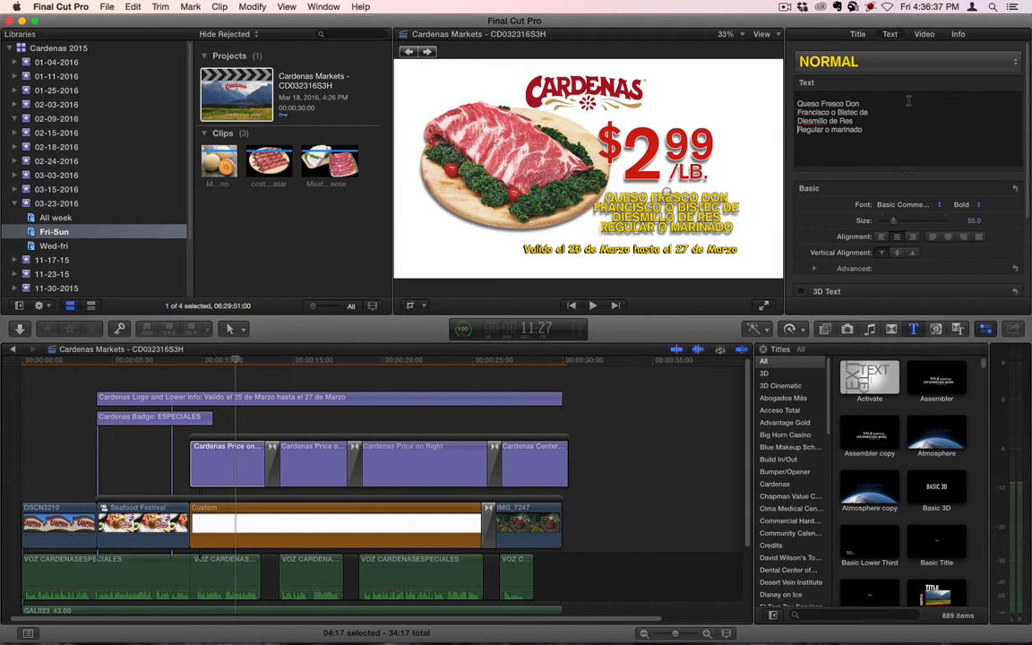
Replace the first price title's product image with the Meat and Cheese clip and scale it to 74%
key(super+Tab)
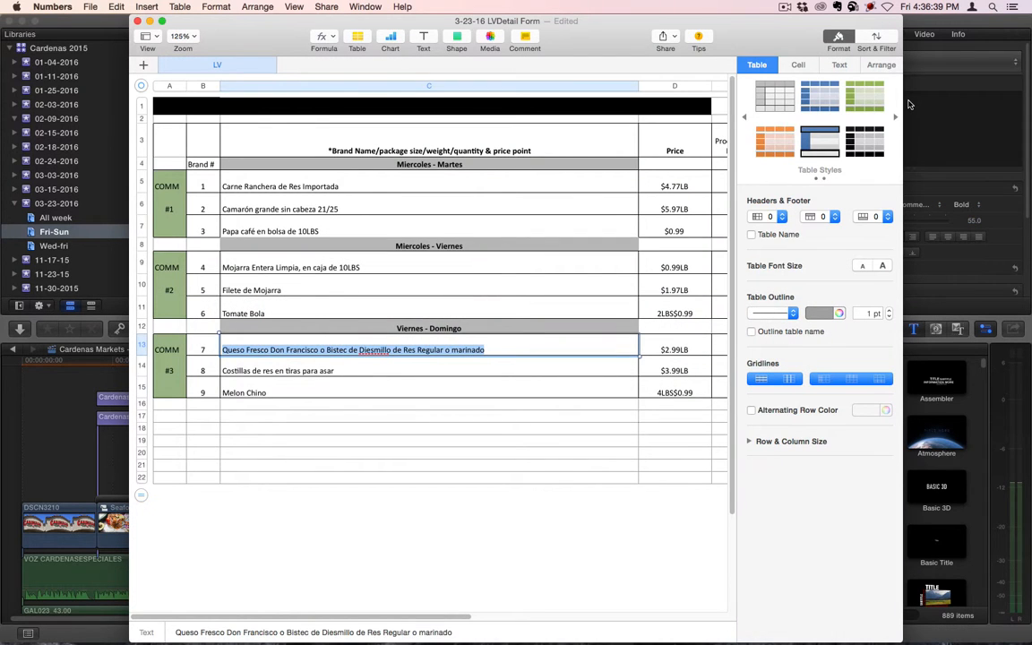
key(super+Tab)
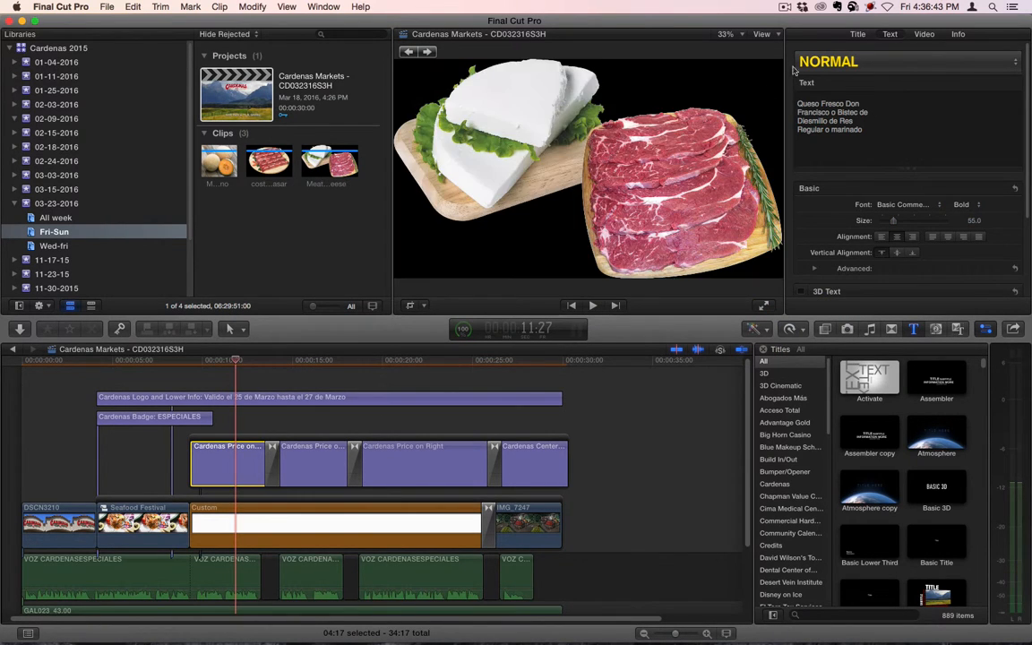
click(236, 93)
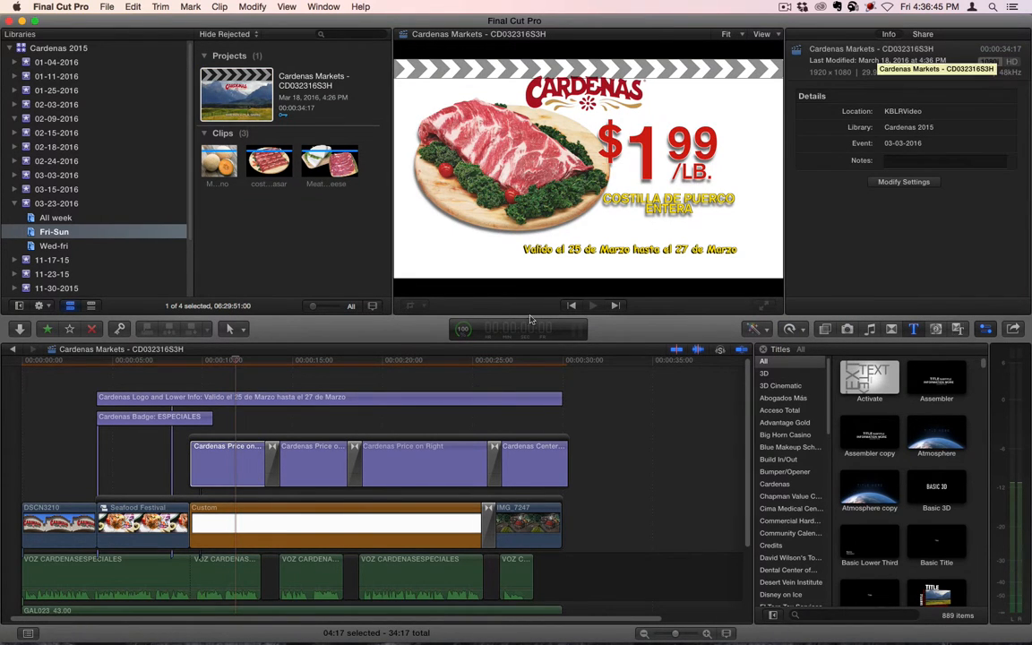
click(214, 461)
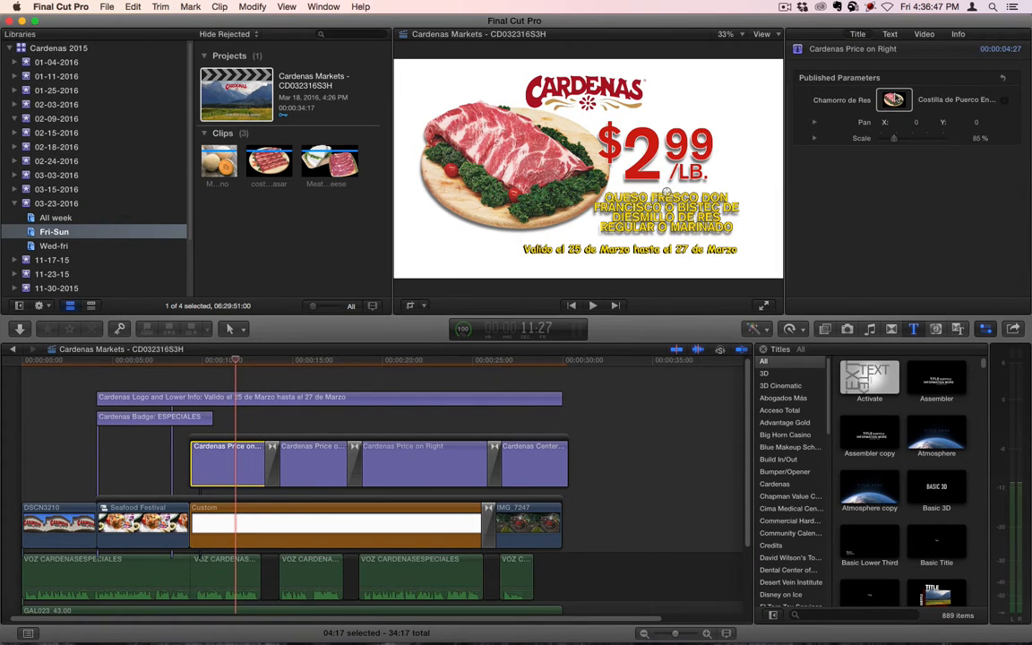
click(893, 99)
click(322, 160)
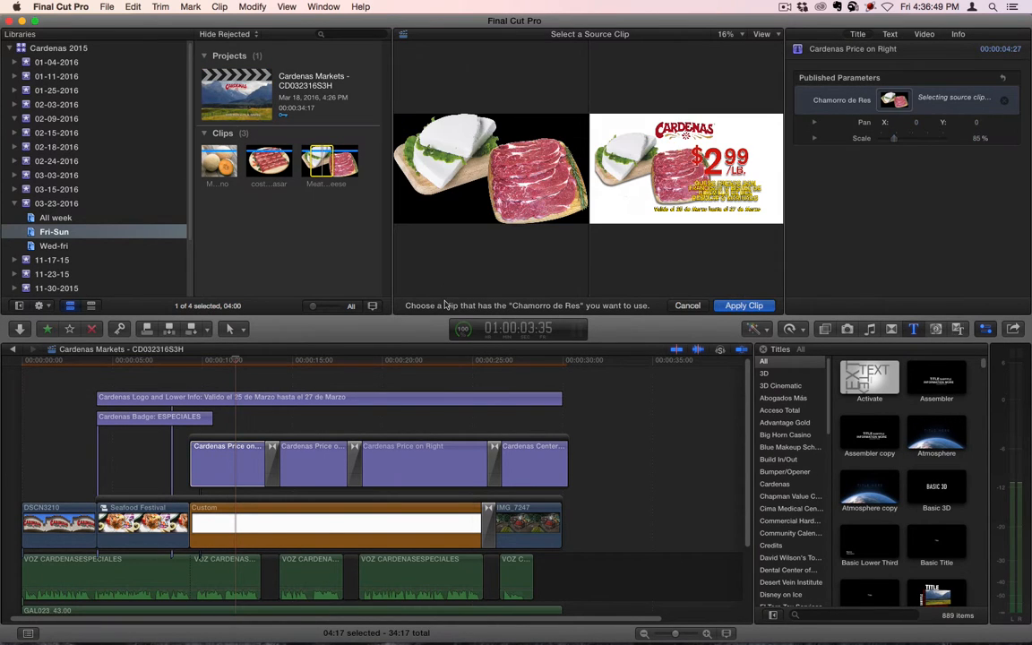
click(744, 306)
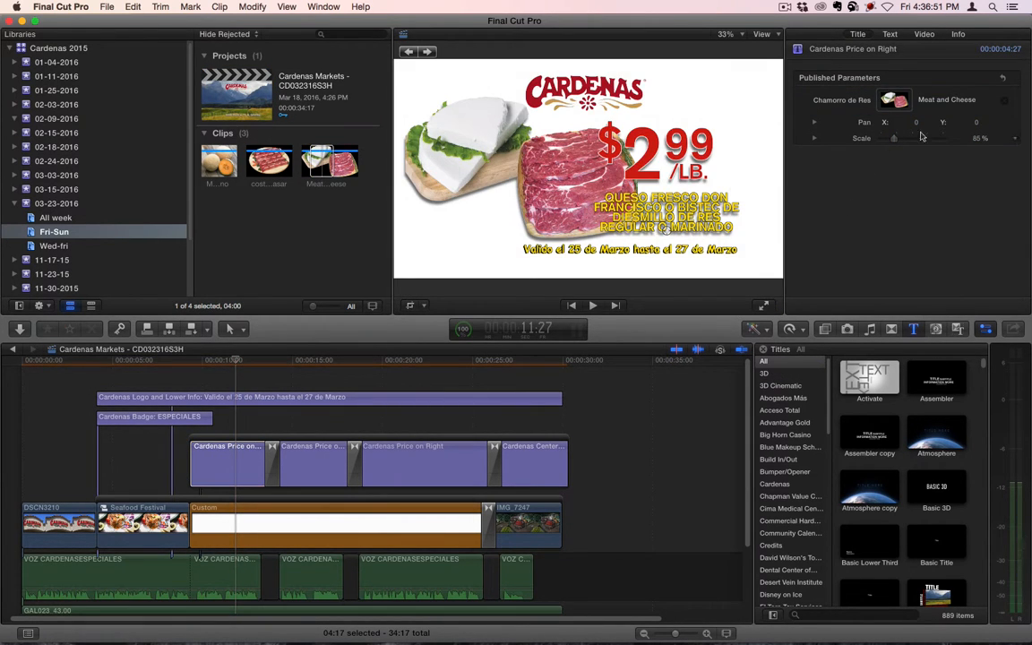
drag(976, 138, 967, 138)
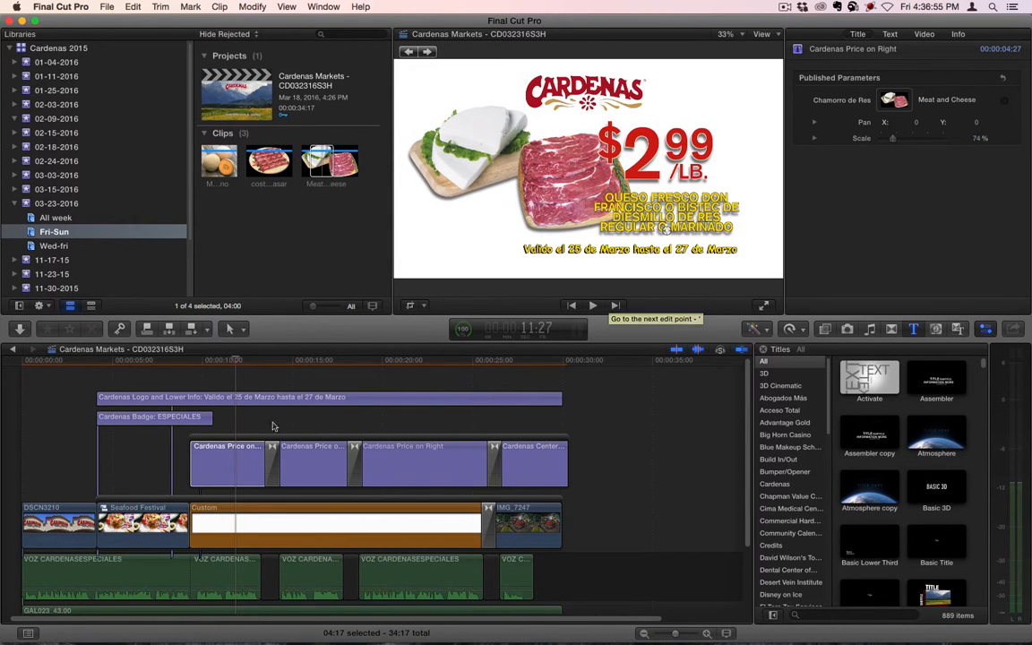
Replace the second product's name with "Costillas de res en tiras para asar" copied from the 3-23-16 price list, breaking it after "res"
key(super+Tab)
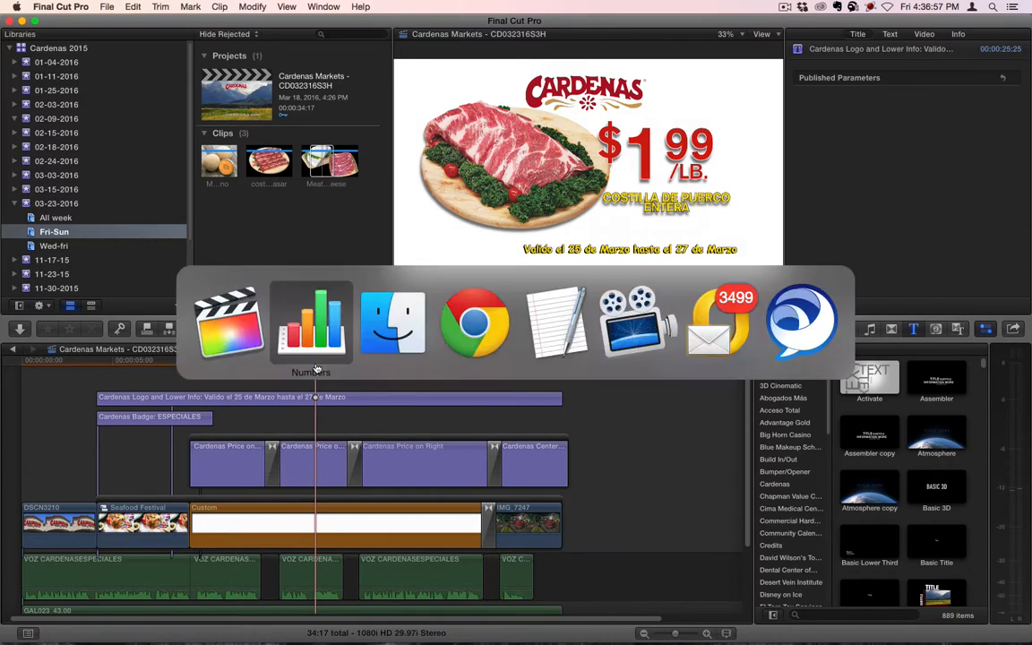
double_click(343, 370)
key(super+c)
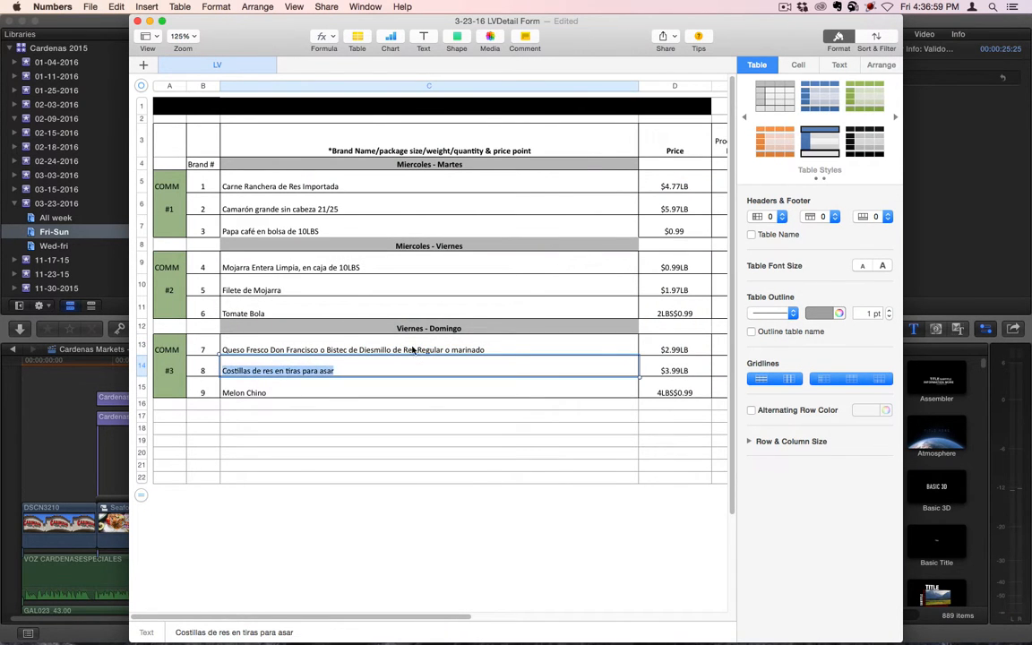
key(super+Tab)
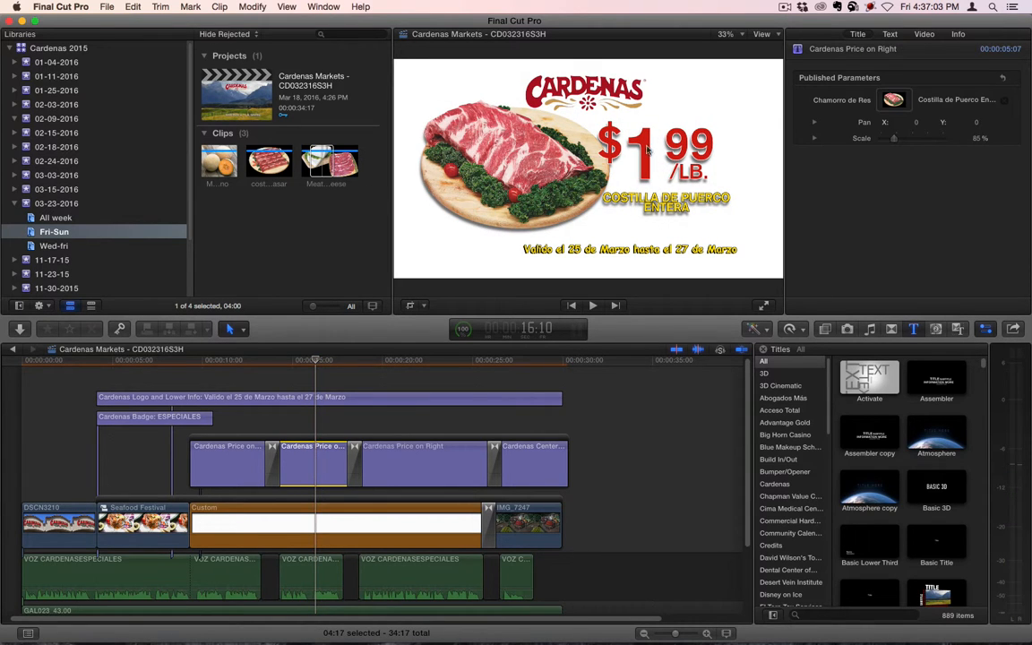
double_click(665, 193)
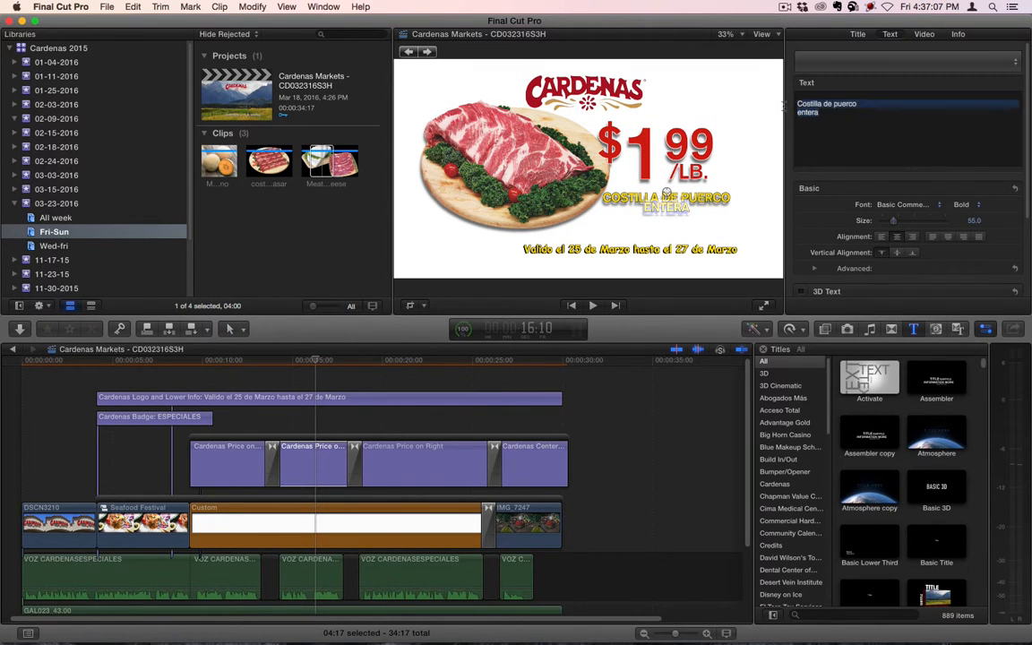
key(super+a)
key(super+v)
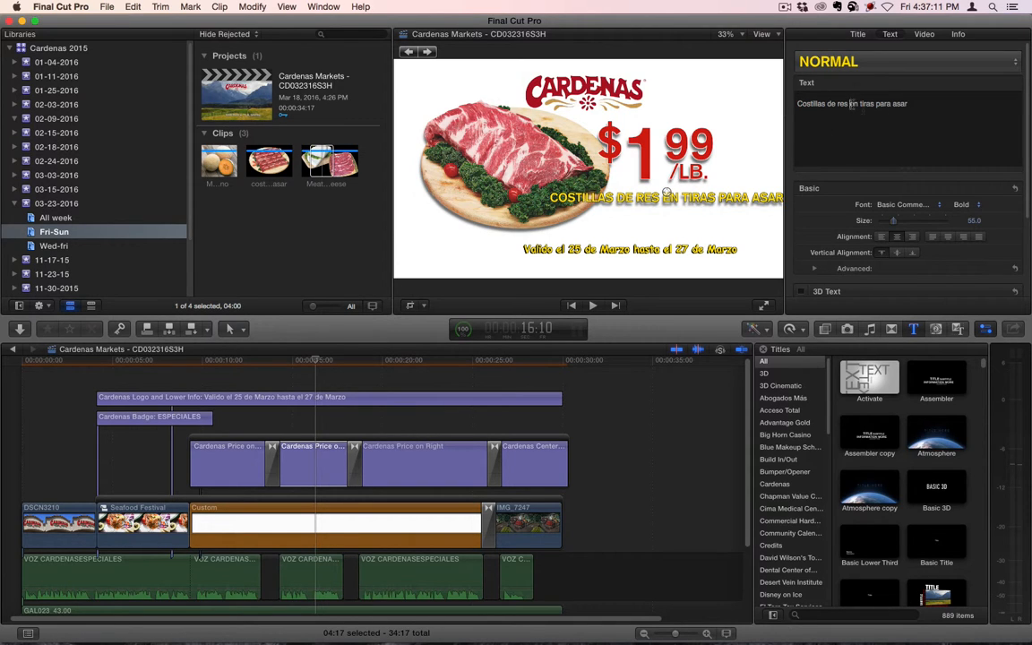
key(Return)
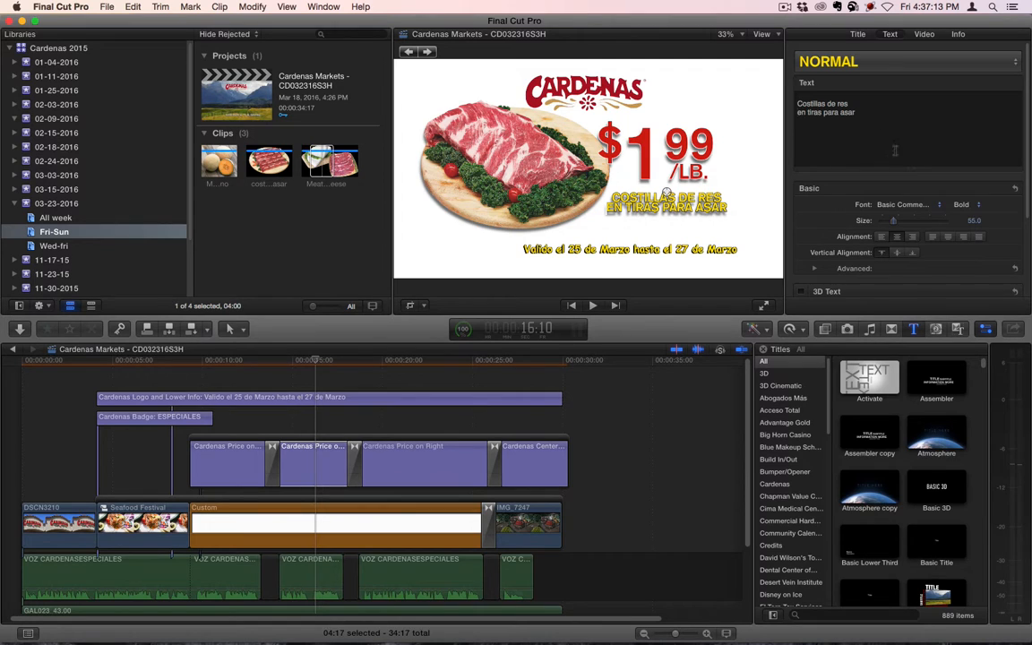
Check the Costillas de res price in the price list and set the second product's dollar figure to 3, making it $3.99/LB
key(super+Tab)
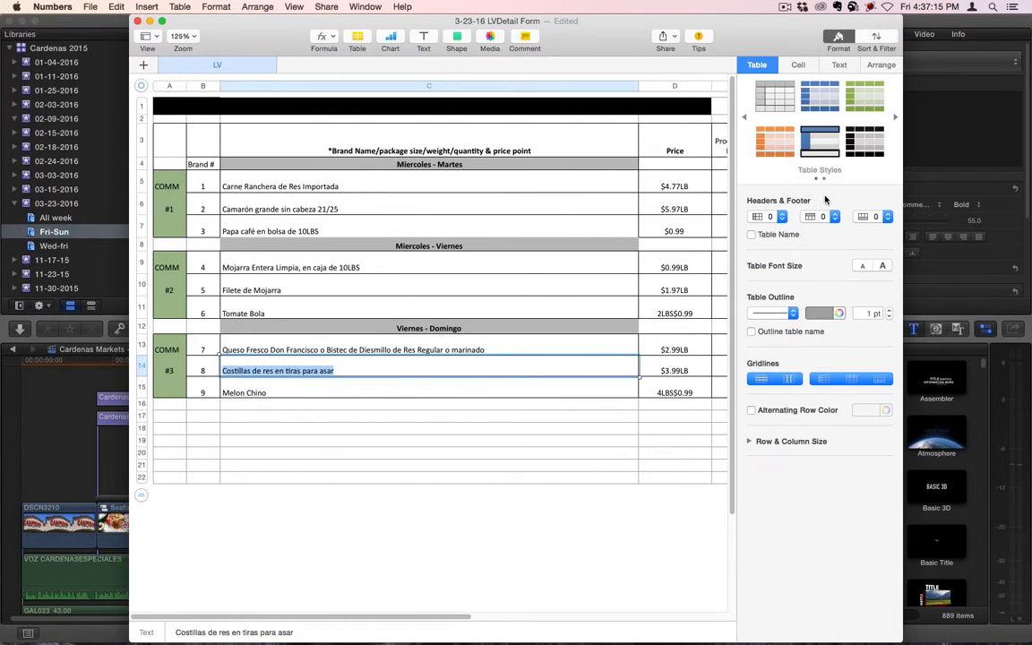
key(super+Tab)
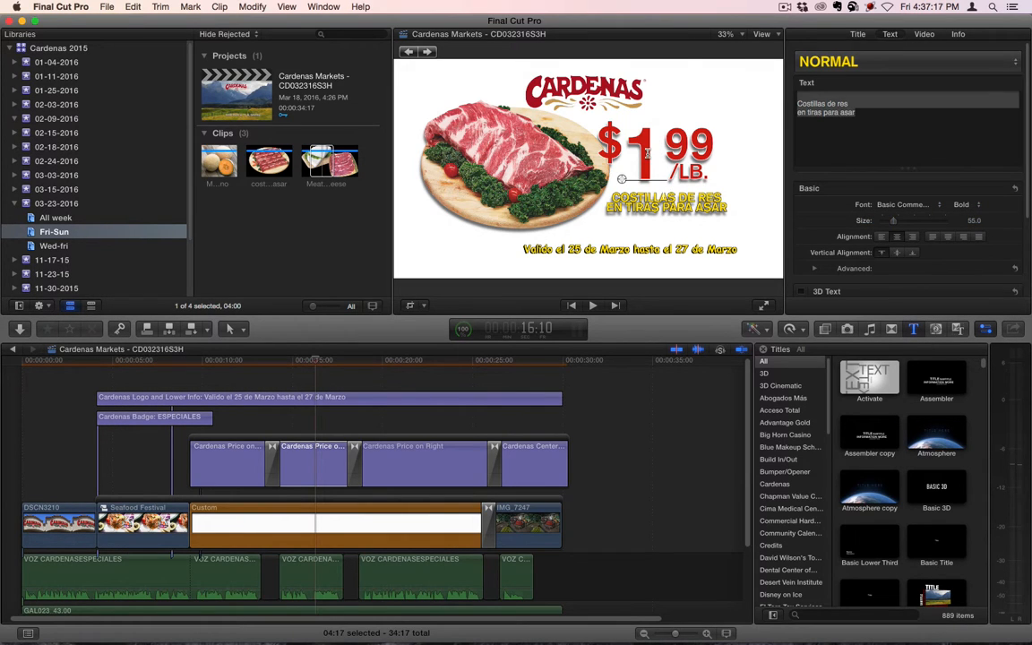
text(3)
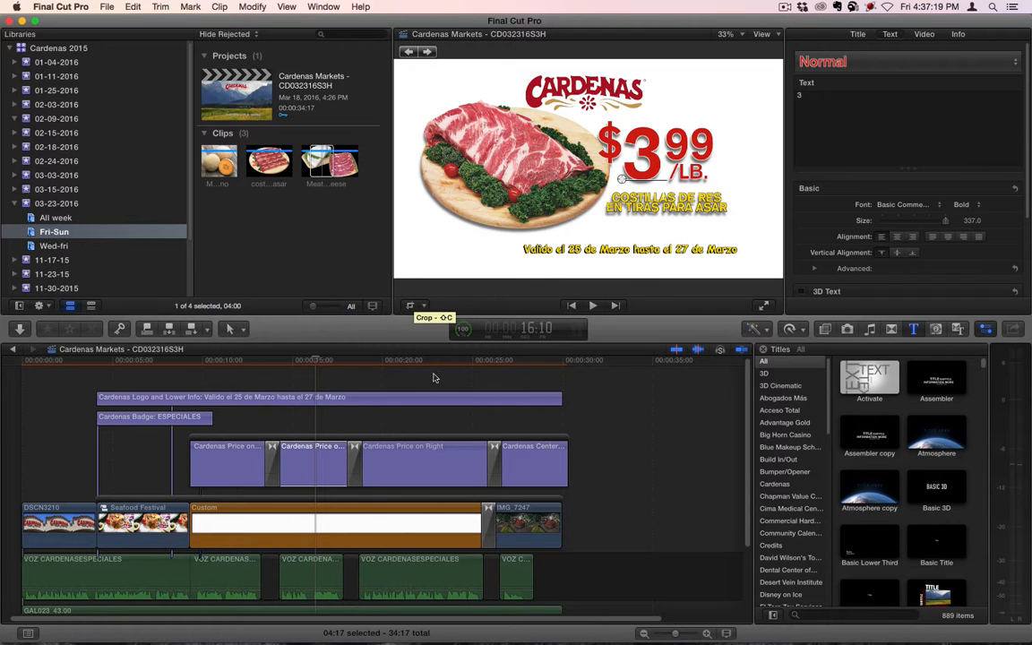
Replace the second price title's product image with the "costilla de res en tiritas para asar" clip
click(332, 469)
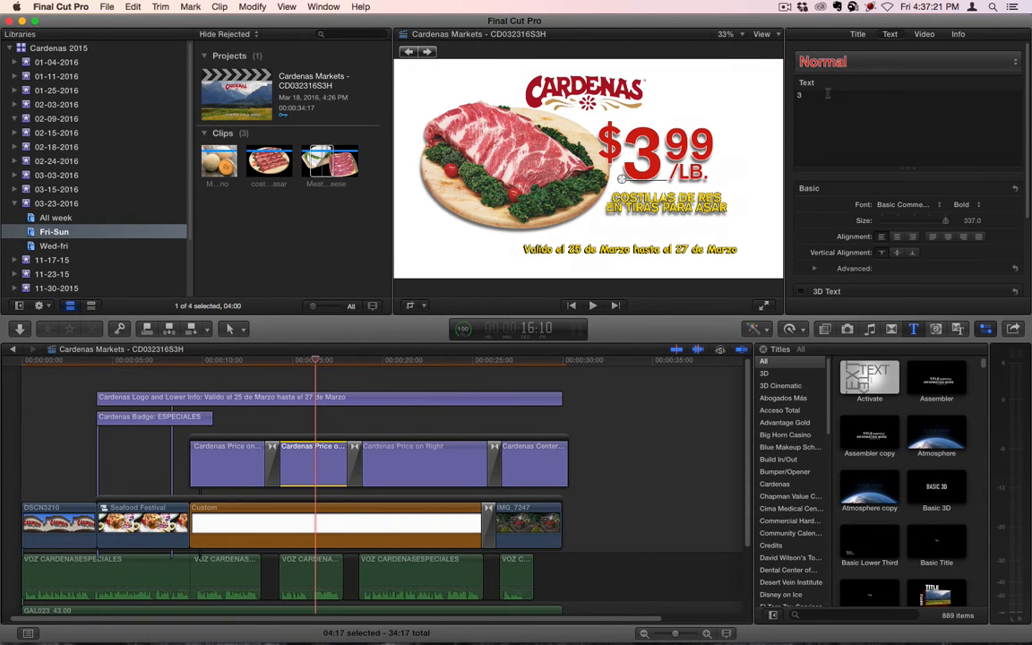
click(858, 34)
click(893, 99)
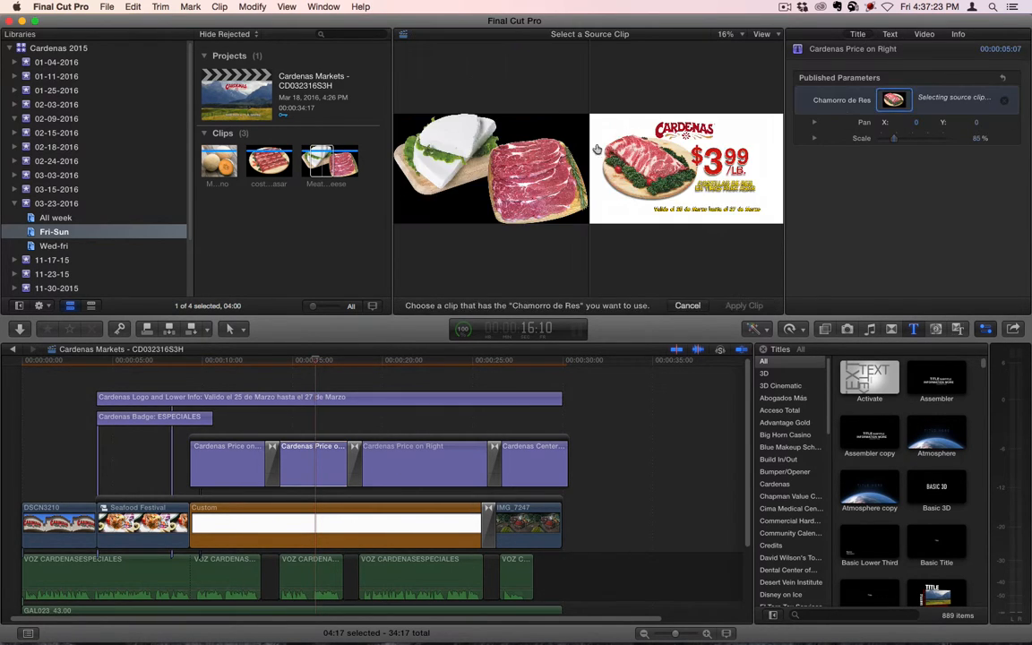
click(264, 160)
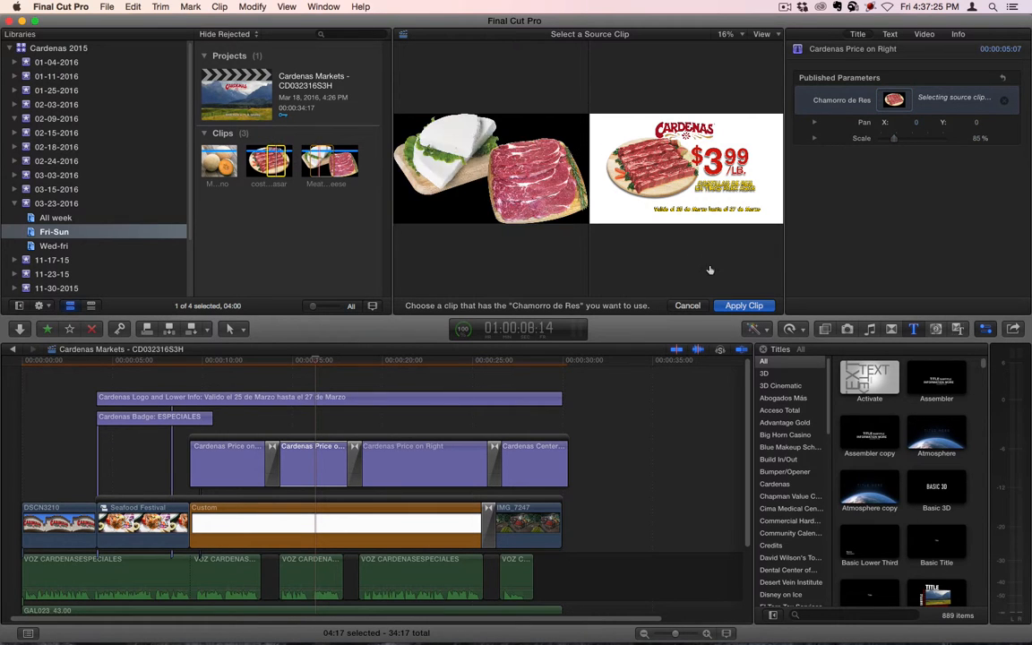
click(741, 305)
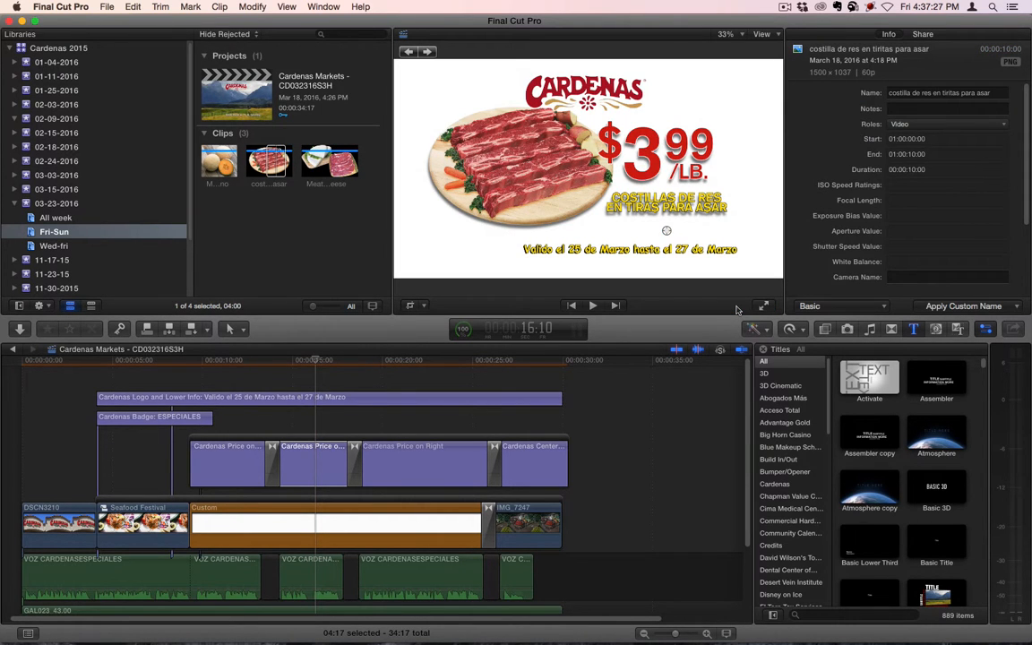
Move to the third product title in the timeline and select the text "Melon Chino" in row 9 of the price list
click(328, 364)
click(420, 454)
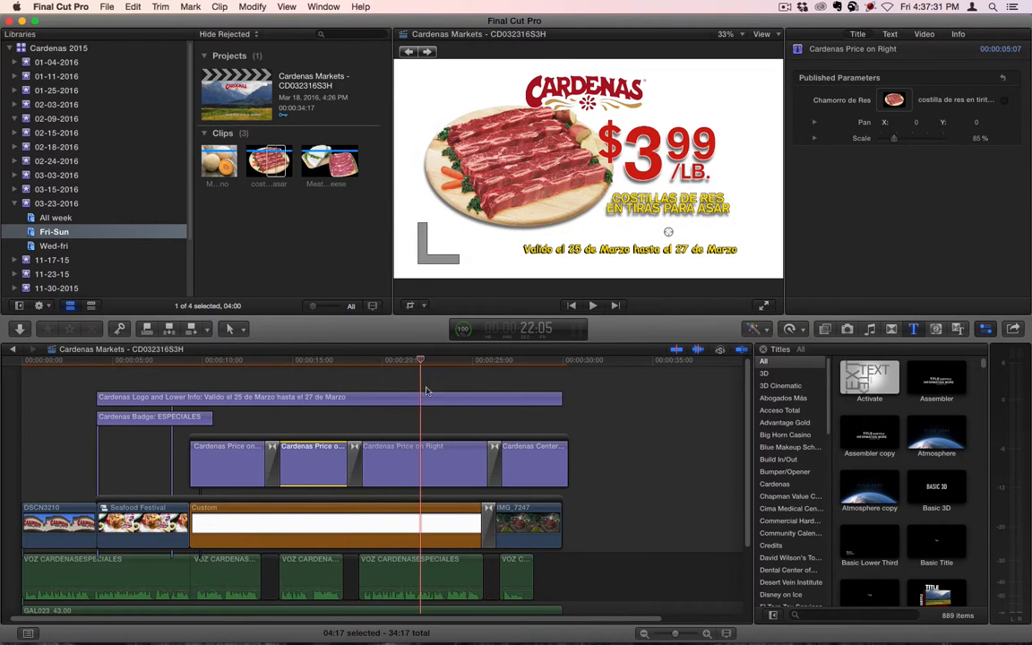
key(super+Tab)
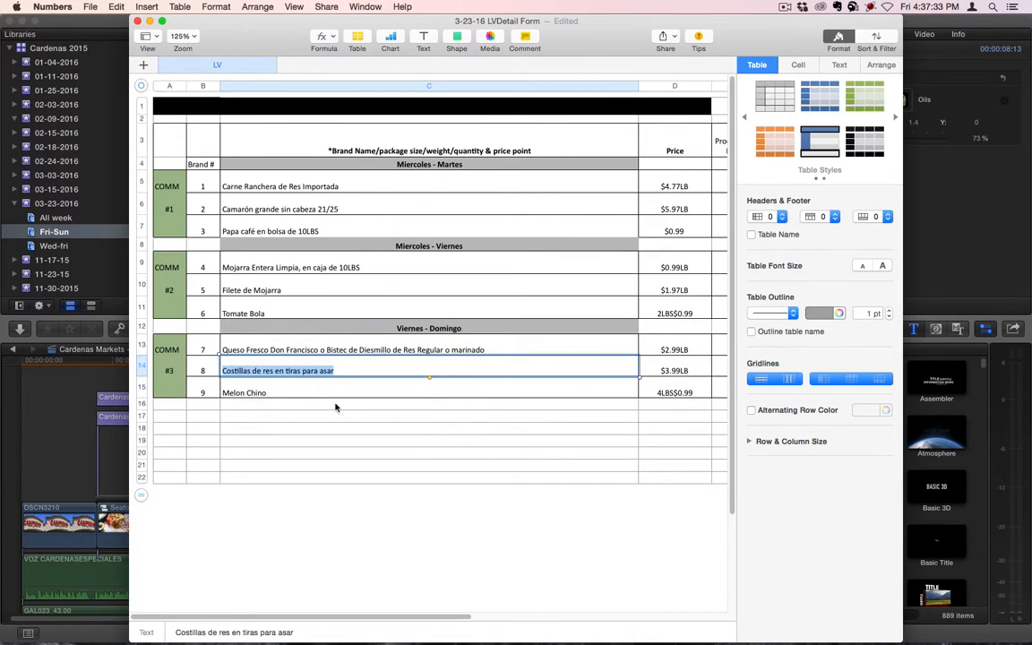
click(266, 397)
double_click(248, 392)
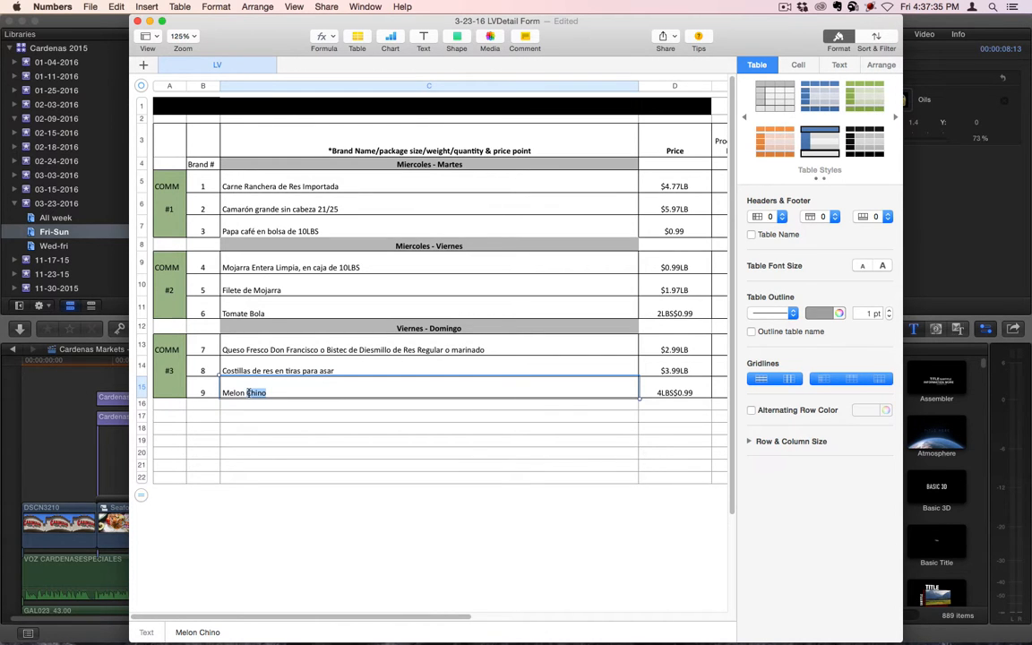
key(super+a)
key(super+Tab)
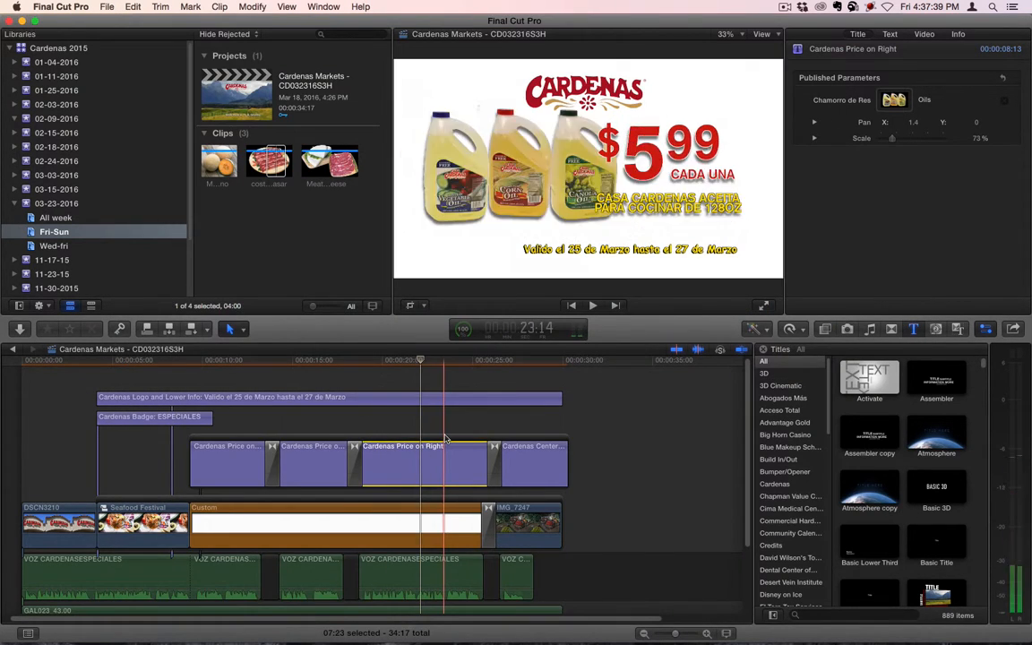
Copy the Tomate Bola price title from the CD032316S2H project and paste it into CD032316S3H
click(421, 398)
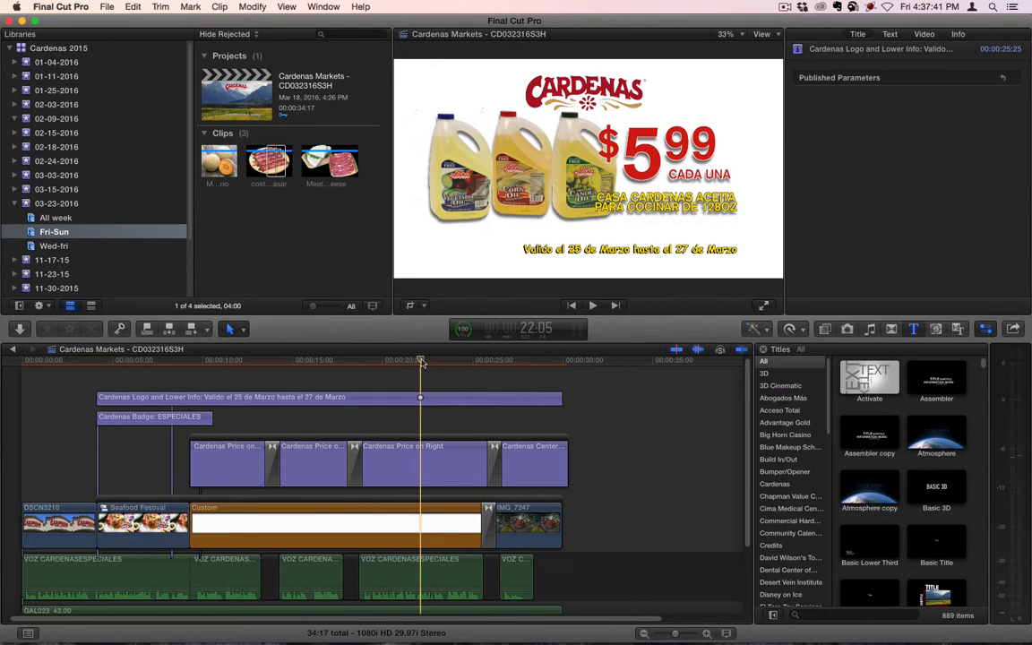
click(425, 363)
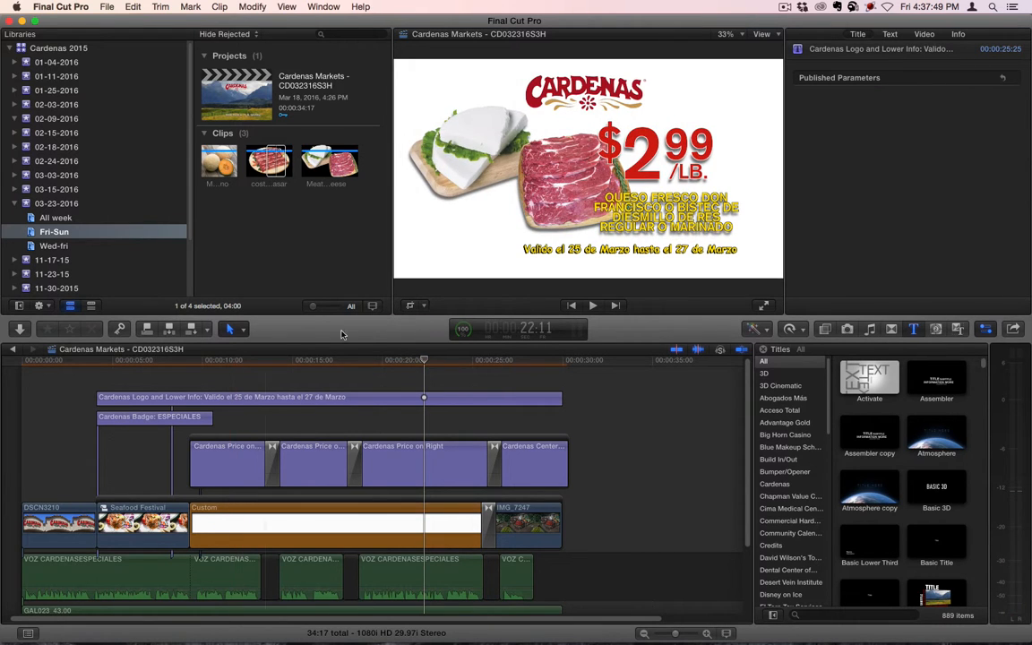
click(409, 363)
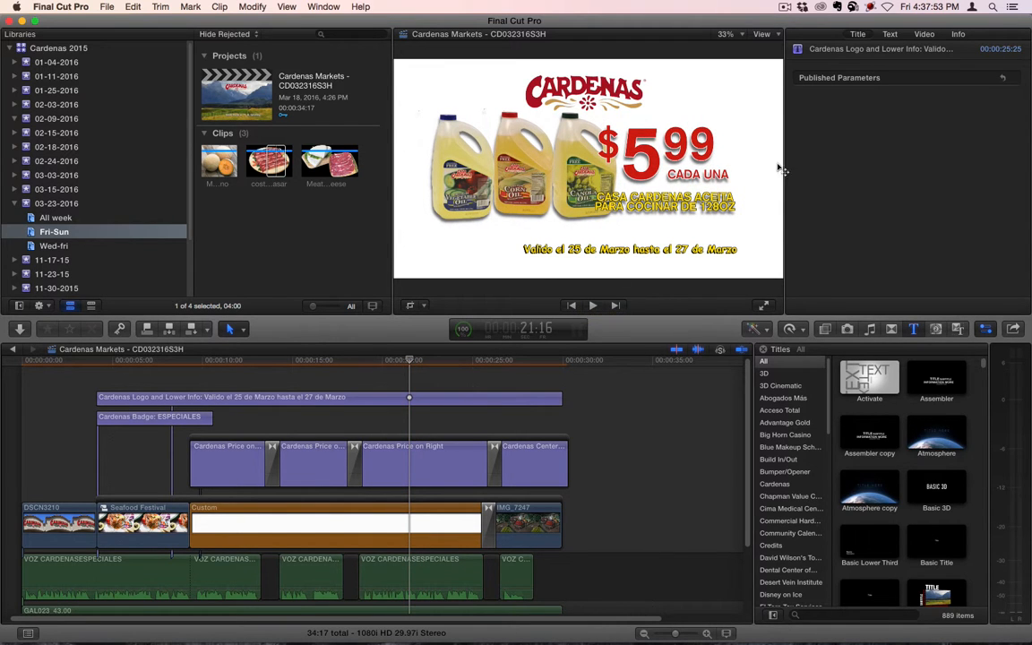
click(12, 348)
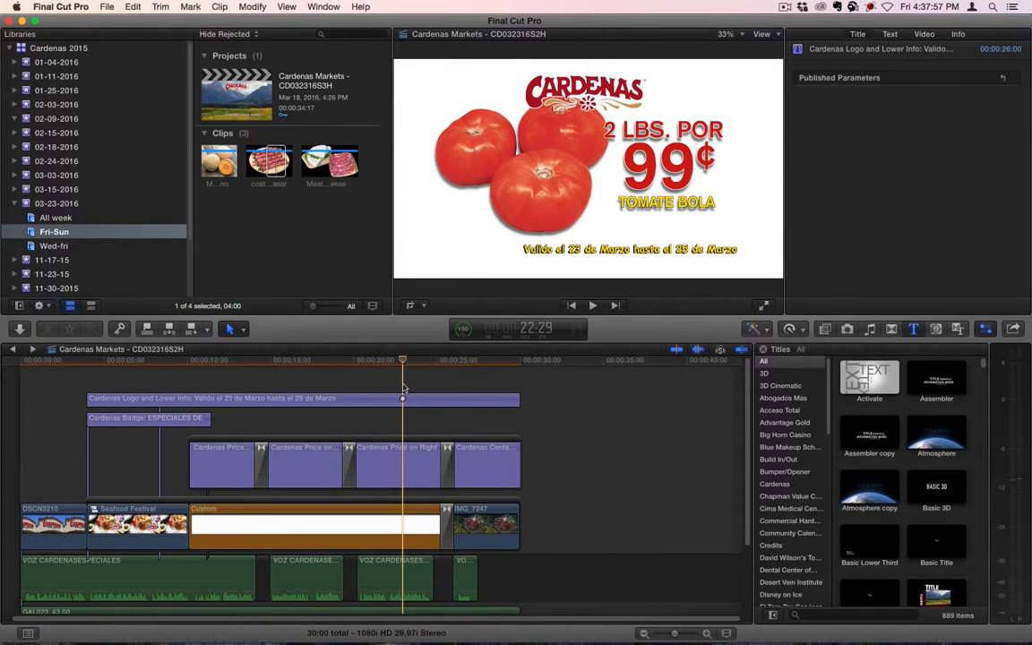
click(415, 461)
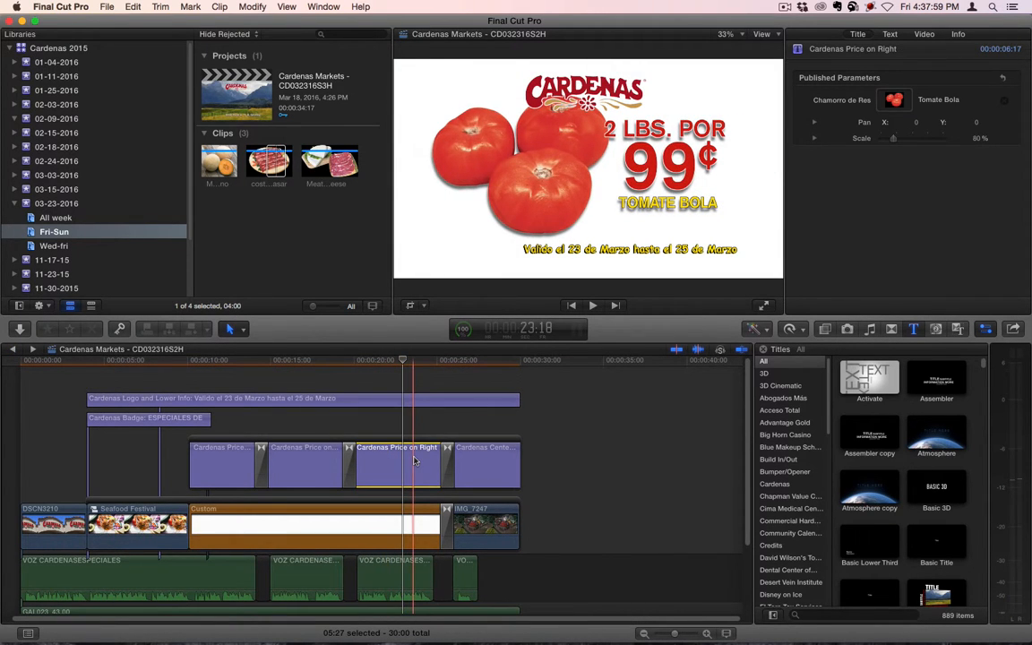
click(32, 349)
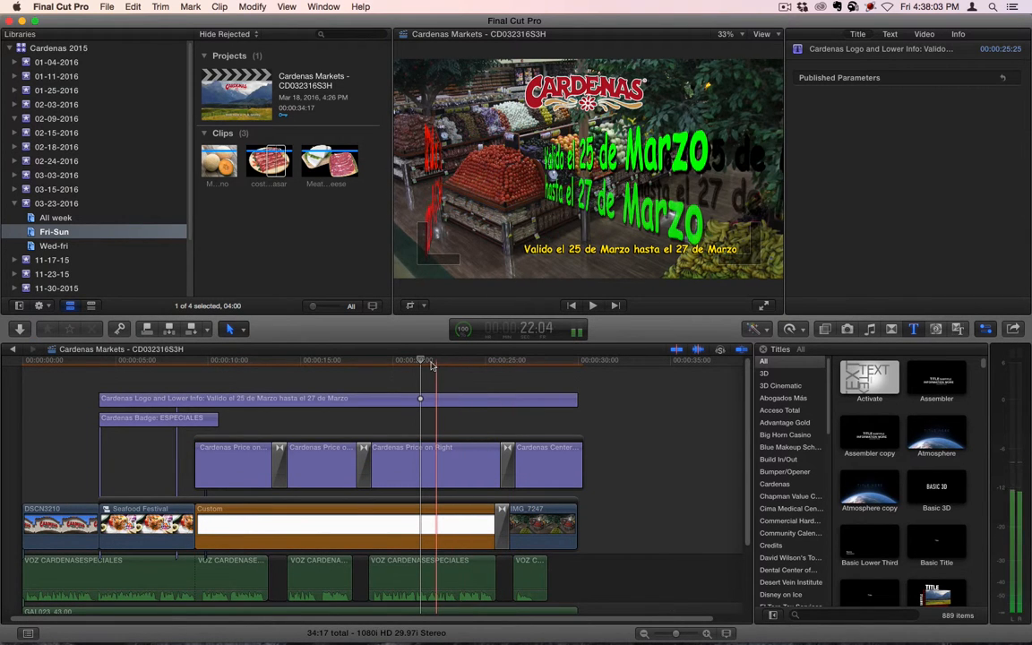
key(super+v)
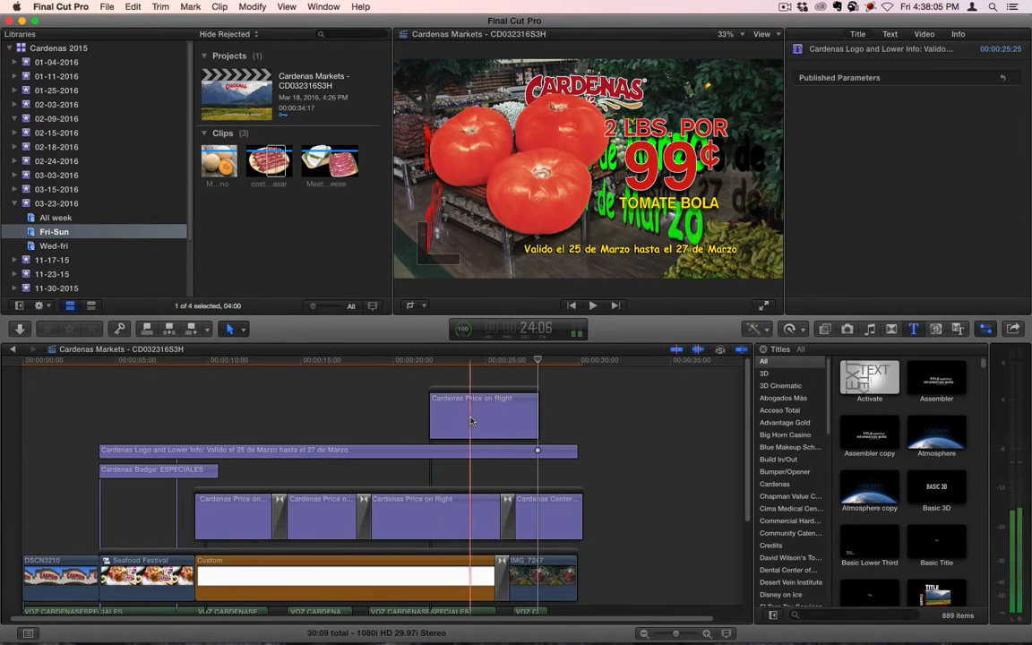
Move the pasted Tomate Bola title into the third product slot and delete the $5.99 cooking oil title after it
drag(472, 421, 409, 525)
click(506, 513)
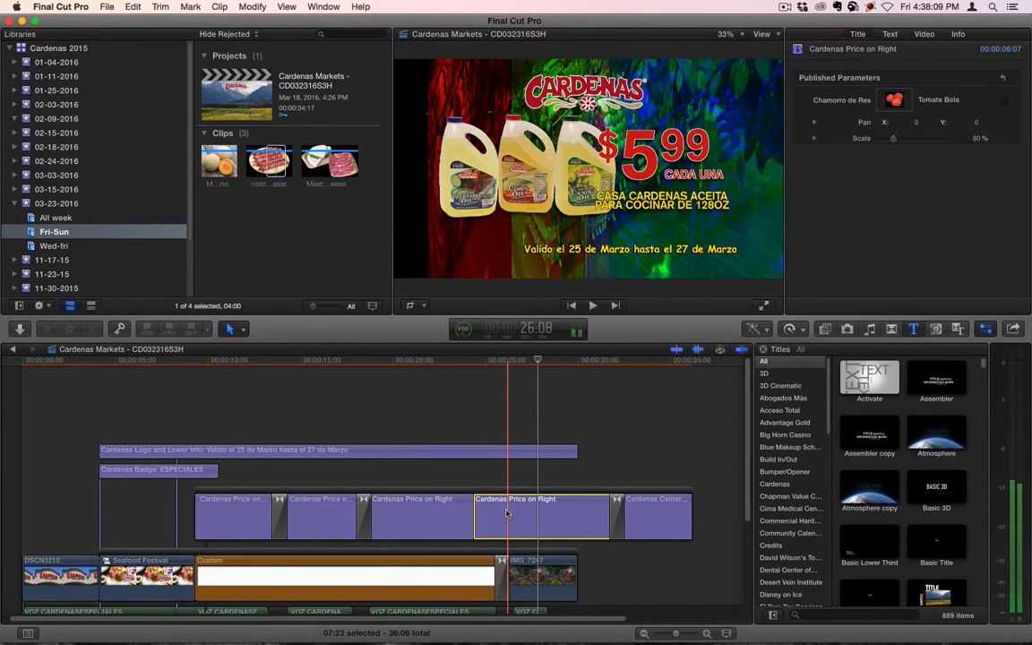
key(Delete)
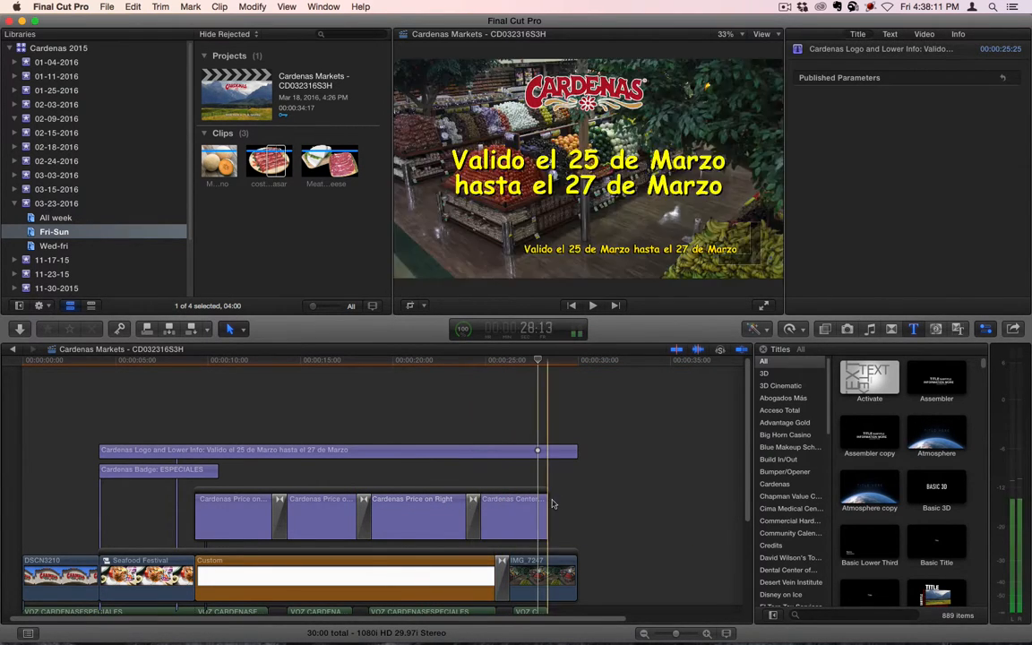
Extend the closing date title to the end of the commercial and shift its transition to line up with the background's
drag(547, 504, 571, 502)
drag(473, 504, 497, 505)
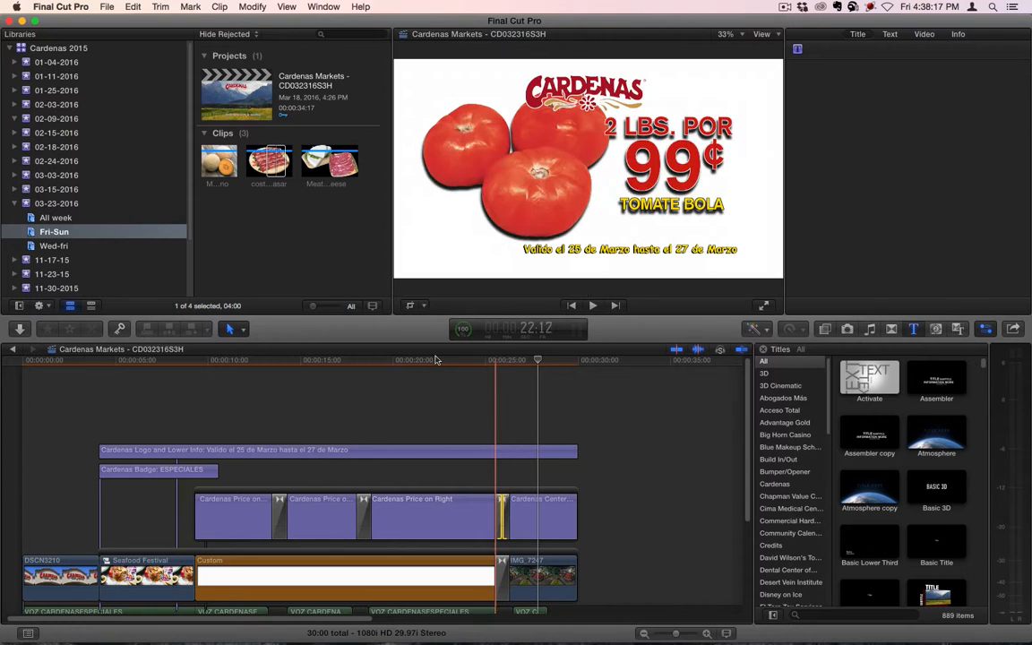
Replace the third product's name with "Melon Chino" copied from the price list
click(434, 359)
click(444, 512)
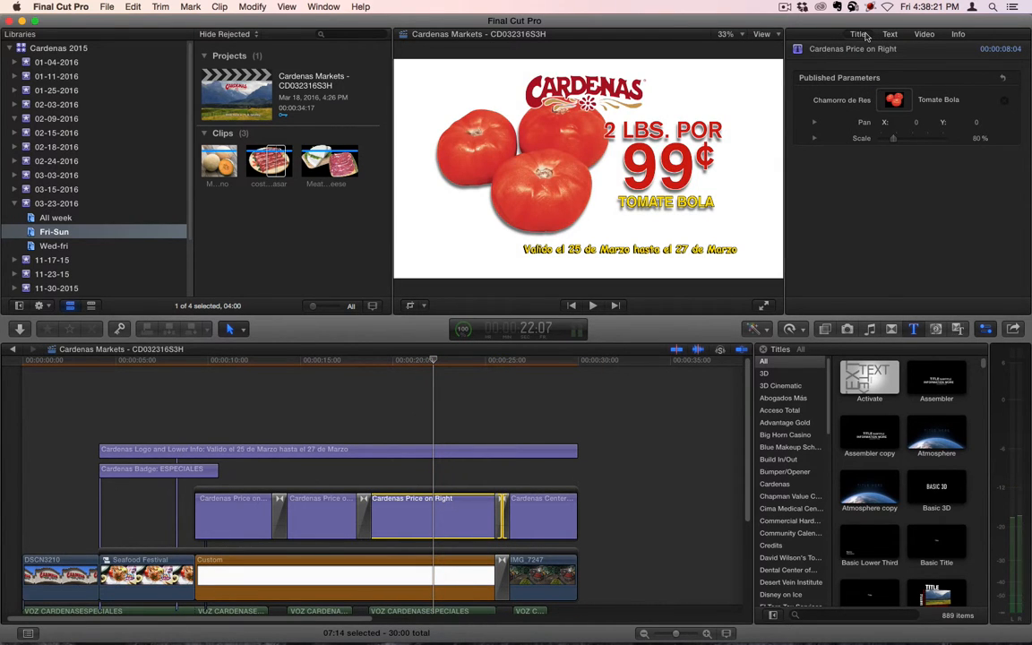
key(super+Tab)
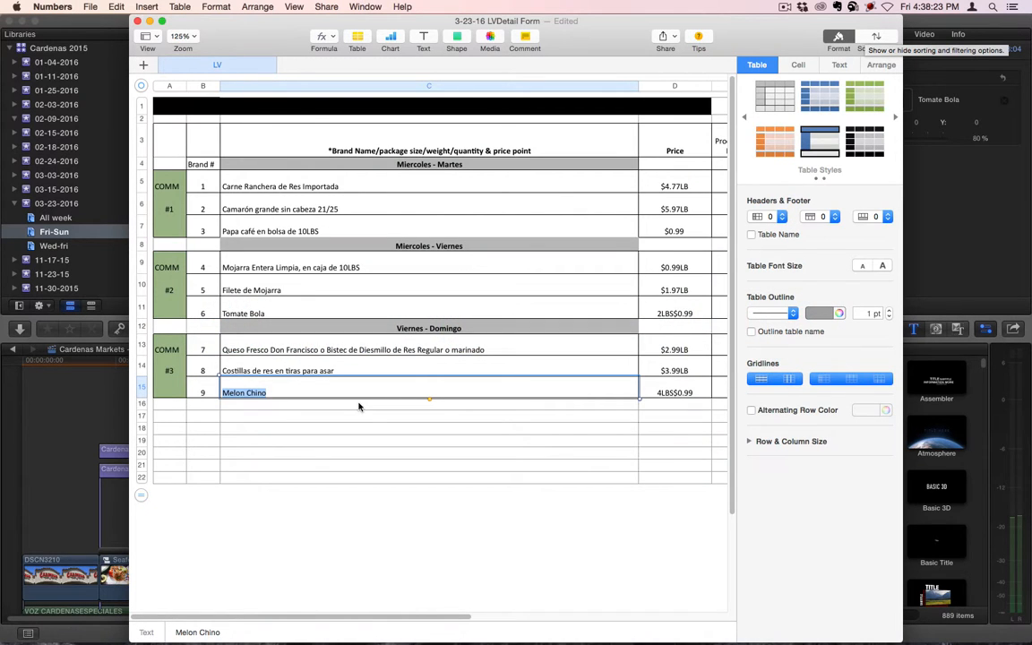
key(super+c)
key(super+Tab)
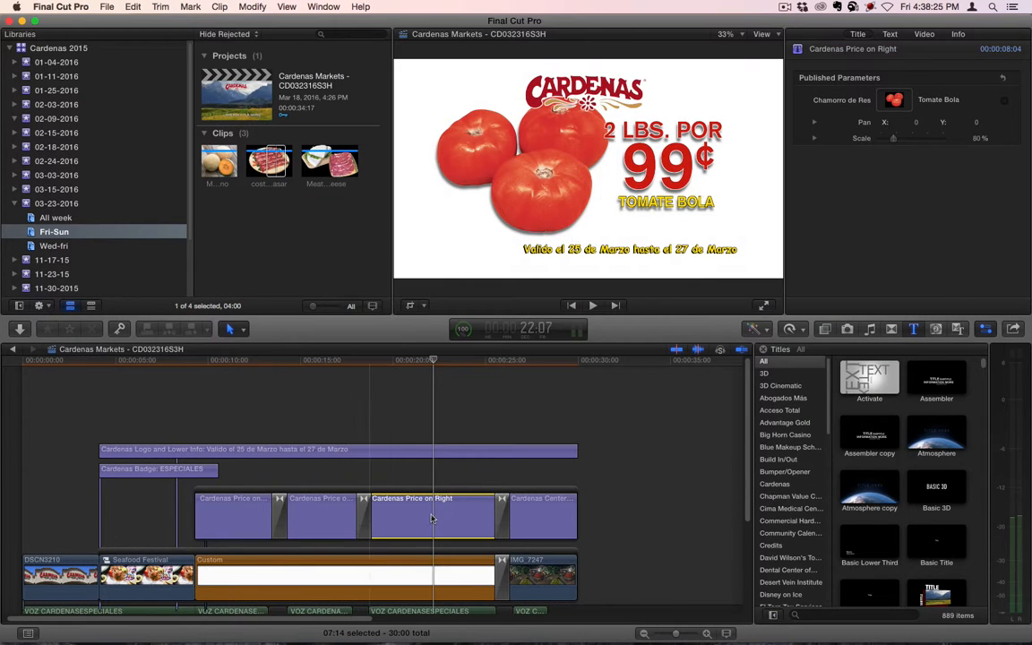
double_click(663, 197)
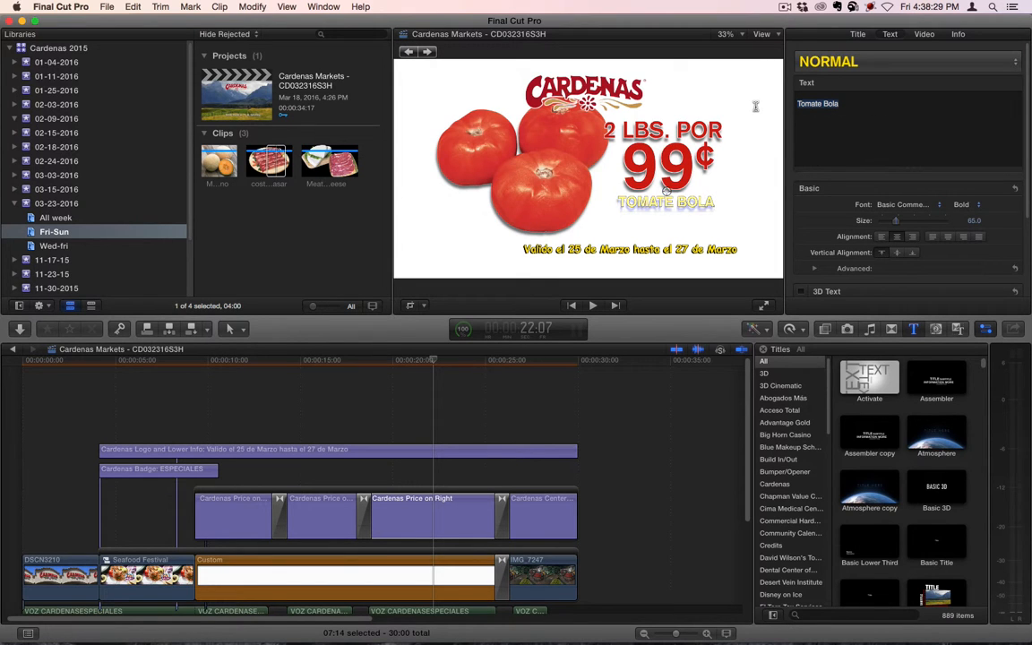
key(super+v)
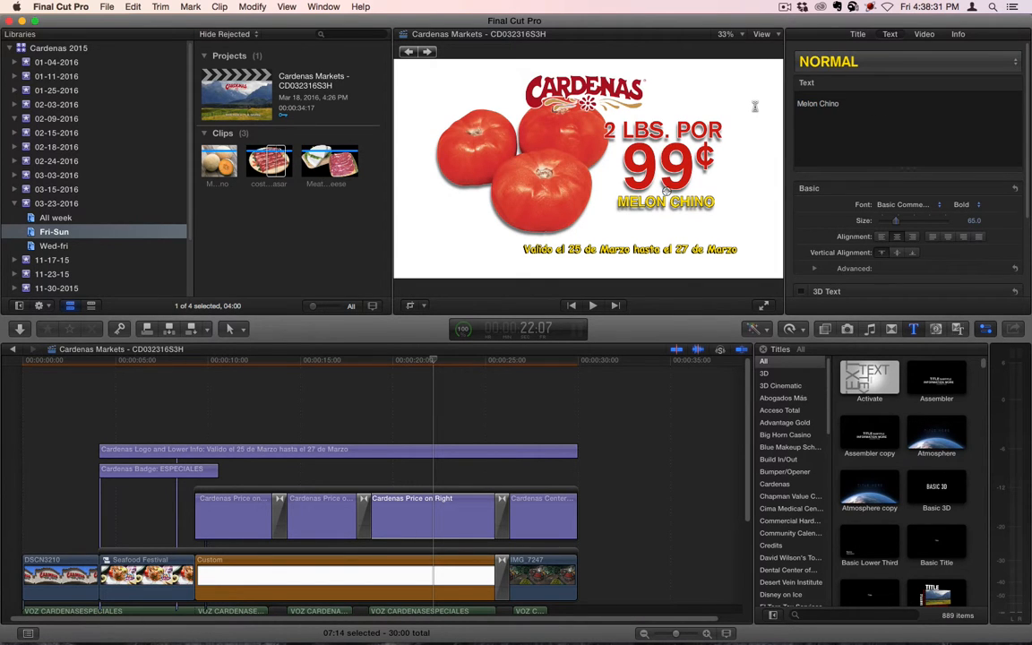
Check the Melon Chino price in the list and change the third product's quantity text to "4 LBS. POR"
key(super+Tab)
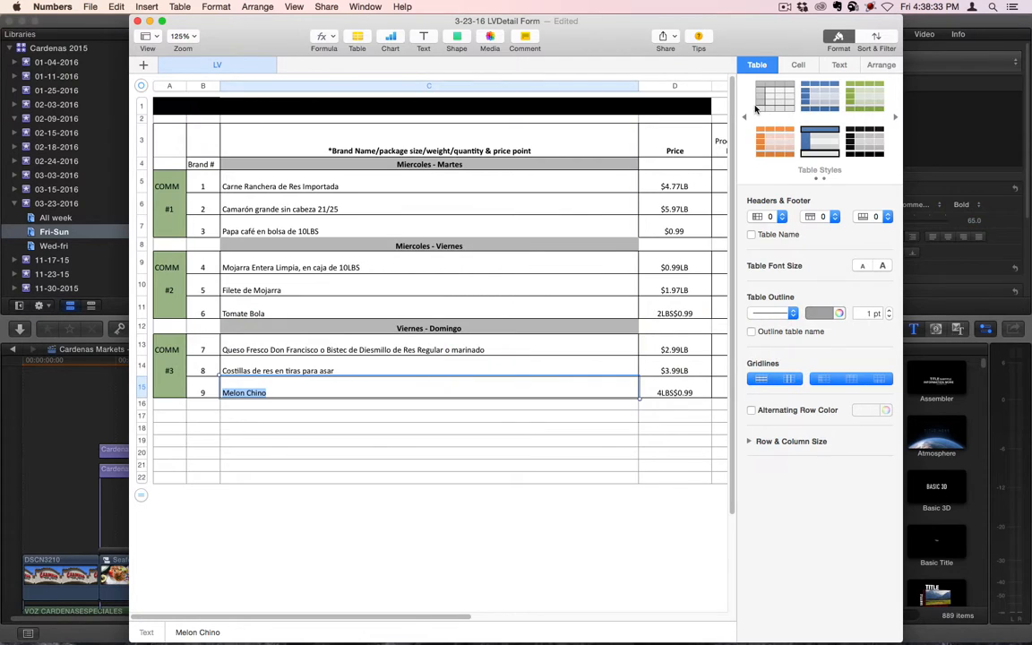
key(super+Tab)
click(607, 131)
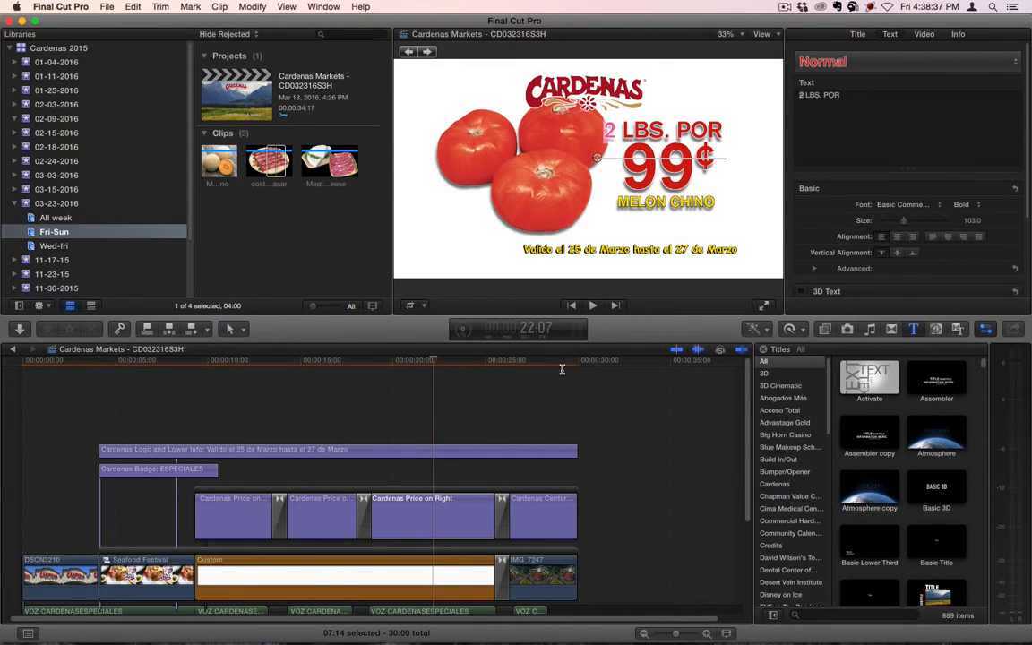
text(4)
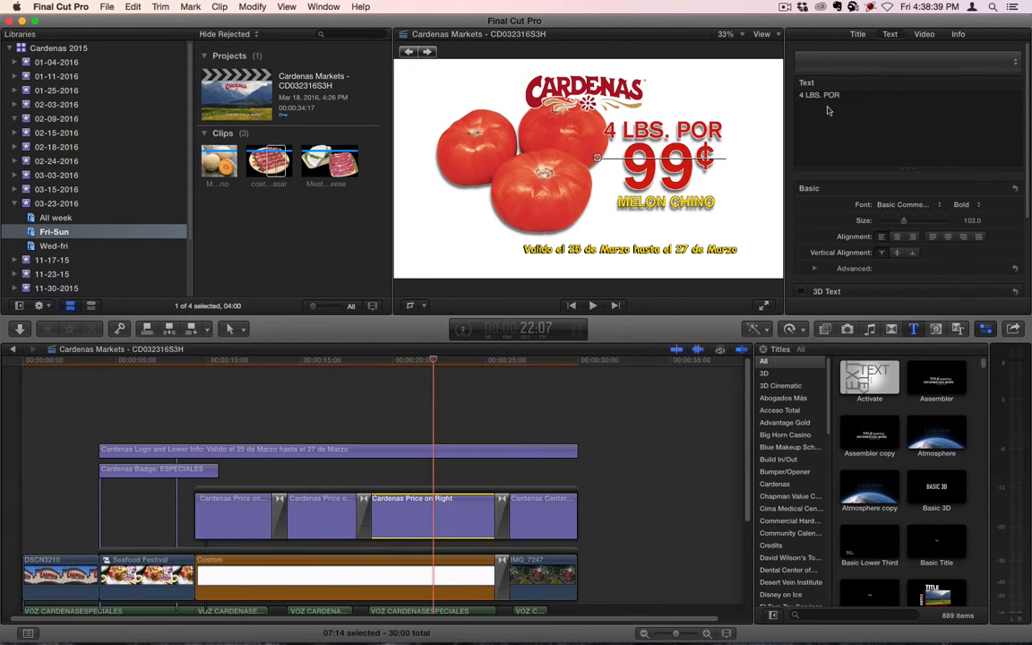
Replace the tomato image in the third product's title with the Melon Chino clip and apply it
click(860, 36)
click(894, 99)
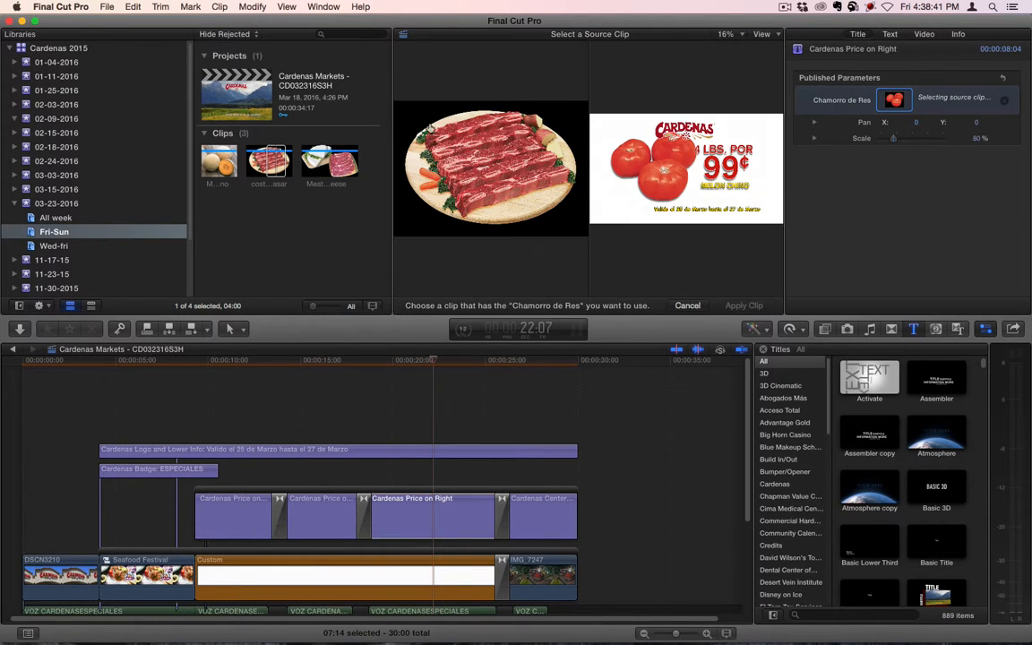
click(216, 161)
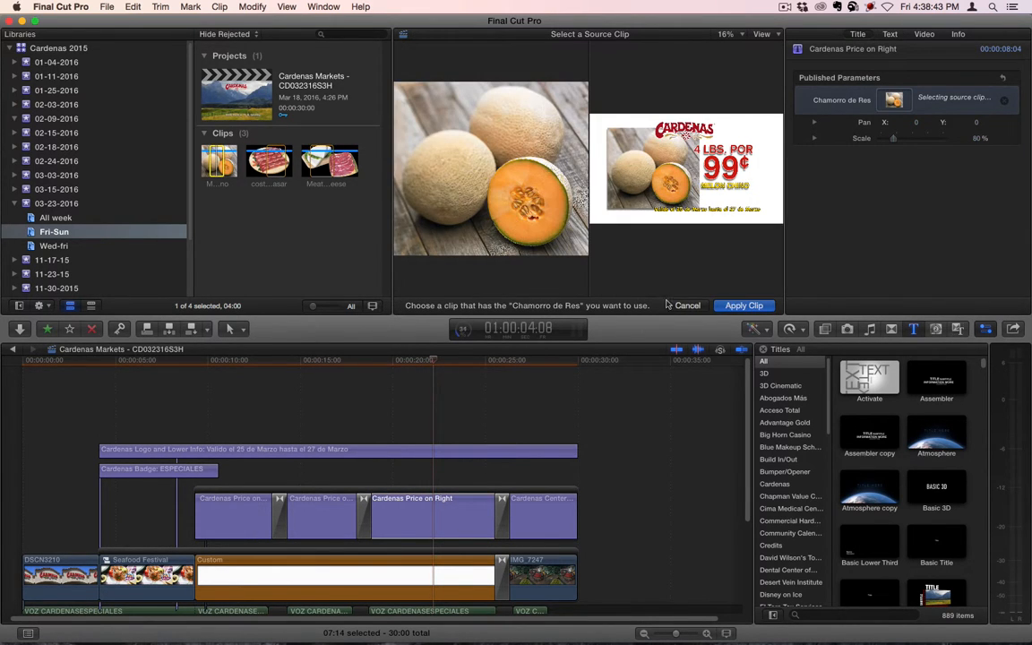
click(727, 305)
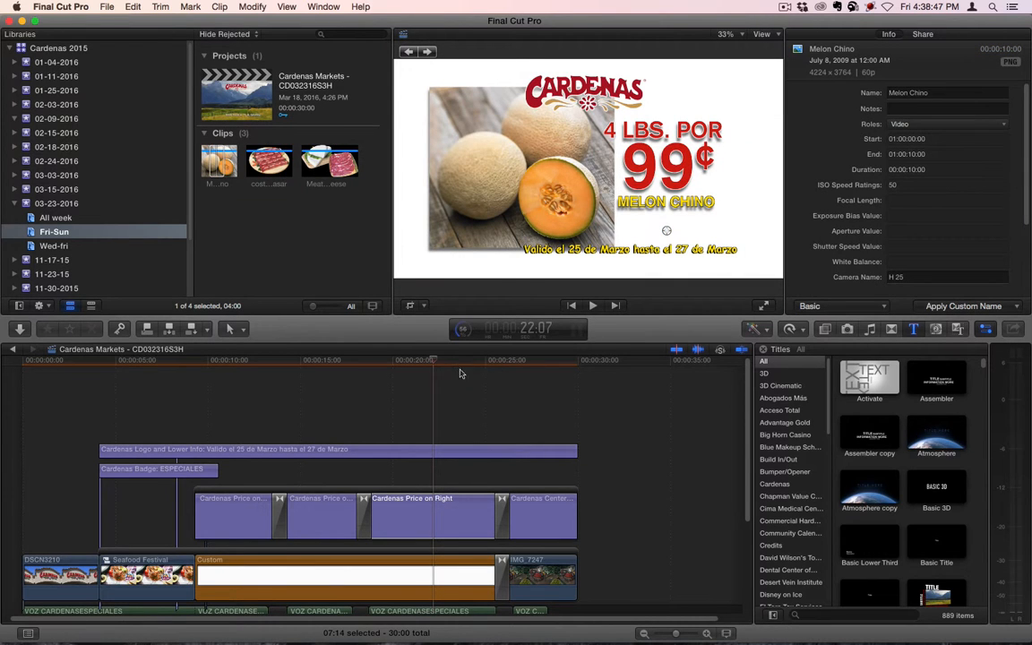
Play back the end of the commercial and return the playhead to the Melon Chino section to check the new image
key(space)
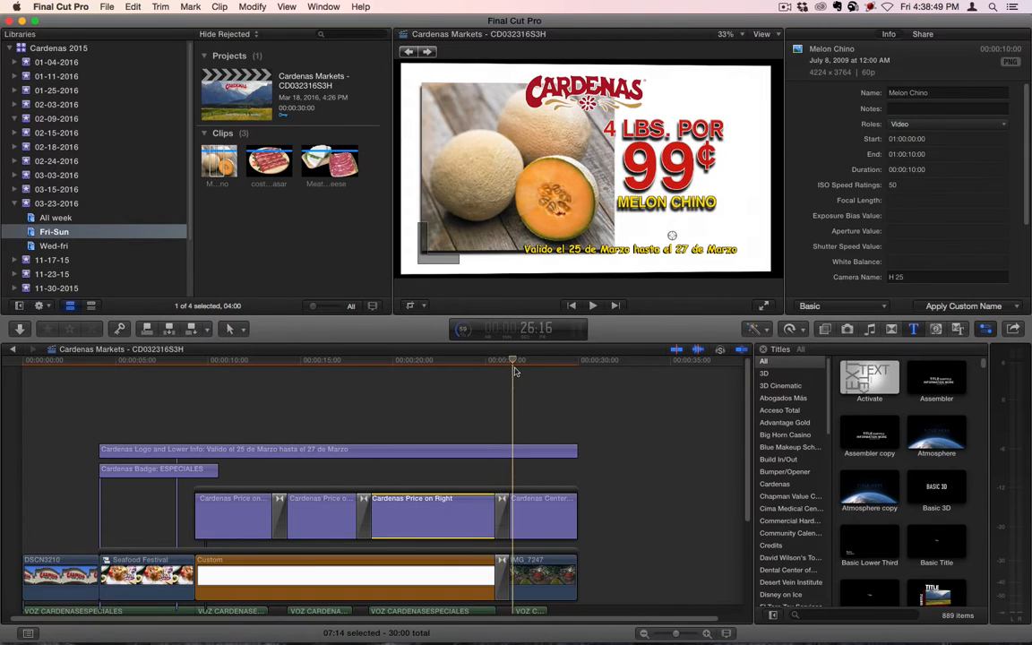
click(400, 385)
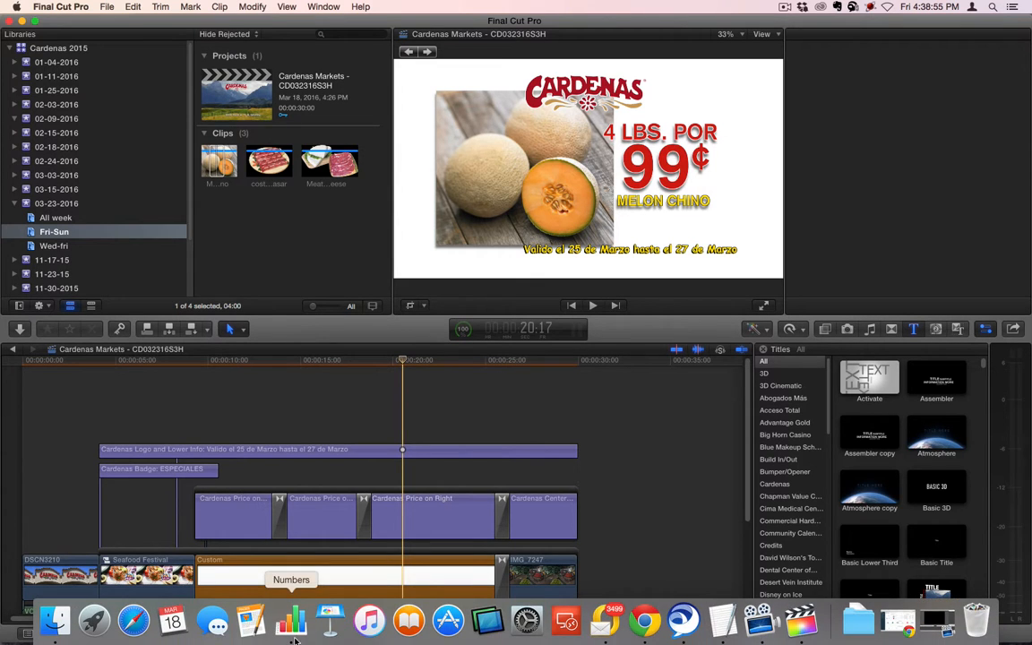
key(super+4)
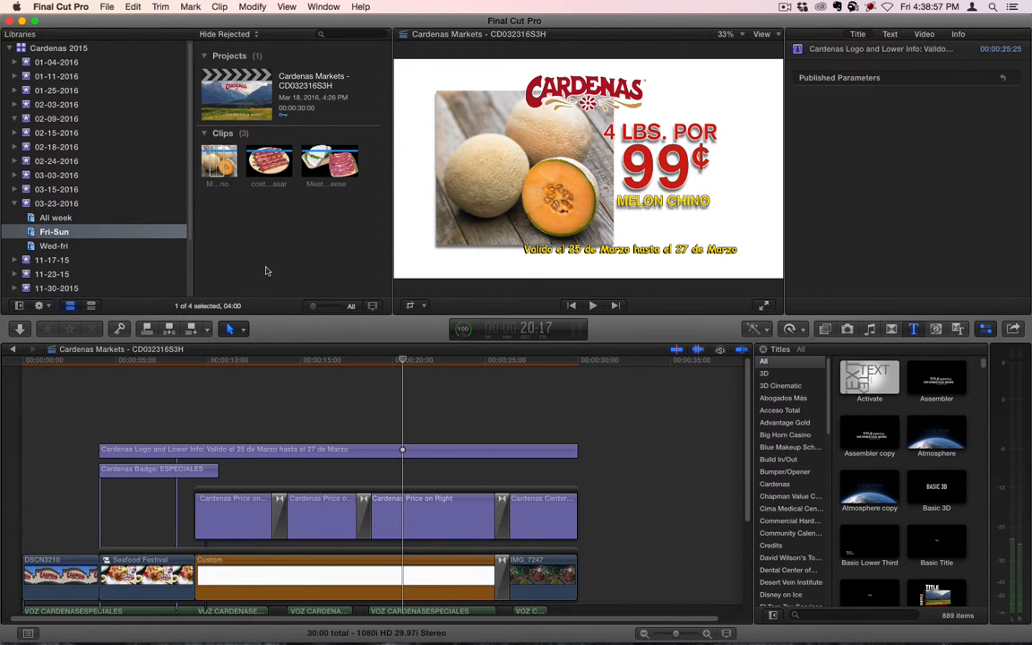